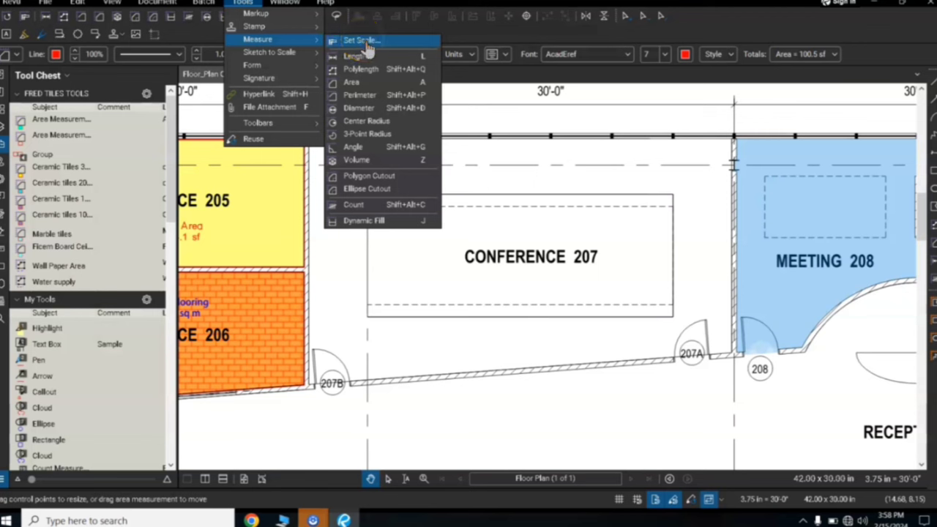
Step: Open the page scale settings, review the list of preset scales, and return to a custom scale
{"action": "left_click", "coordinate": [366, 42]}
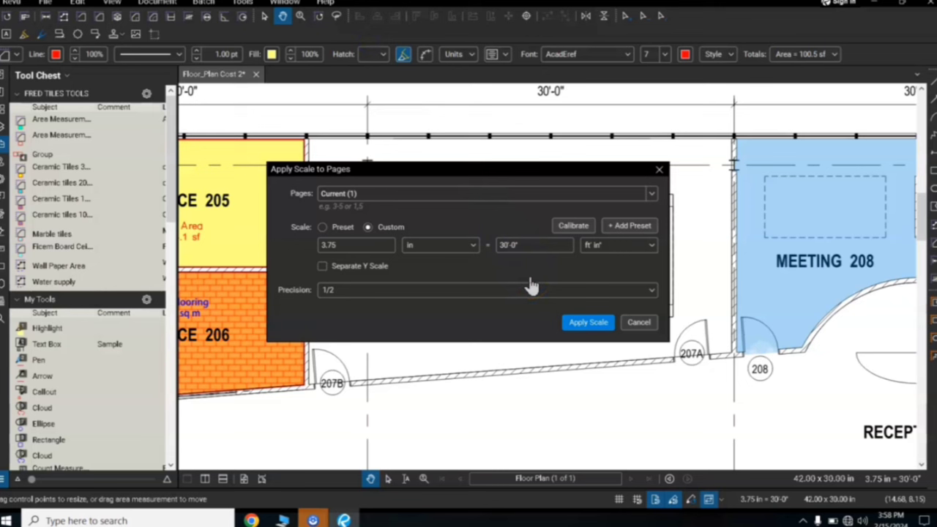
{"action": "left_click", "coordinate": [323, 228]}
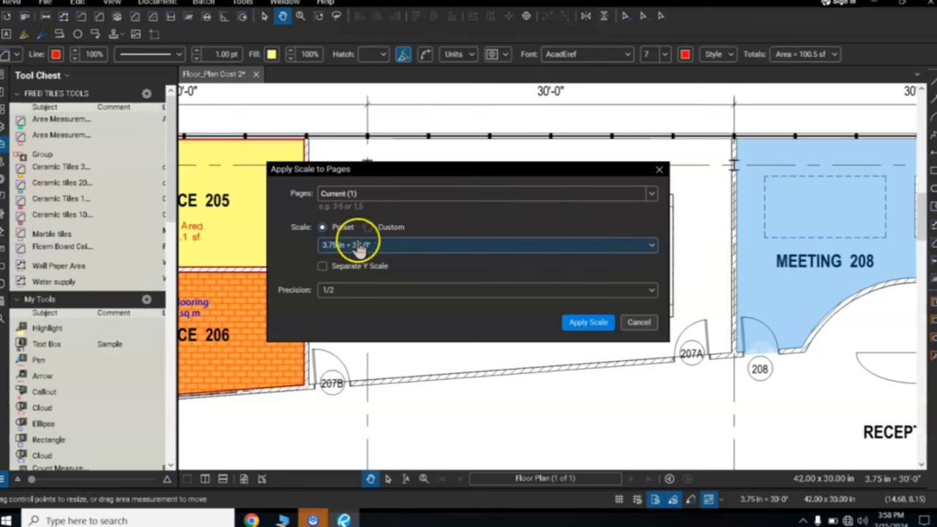
{"action": "left_click", "coordinate": [401, 247]}
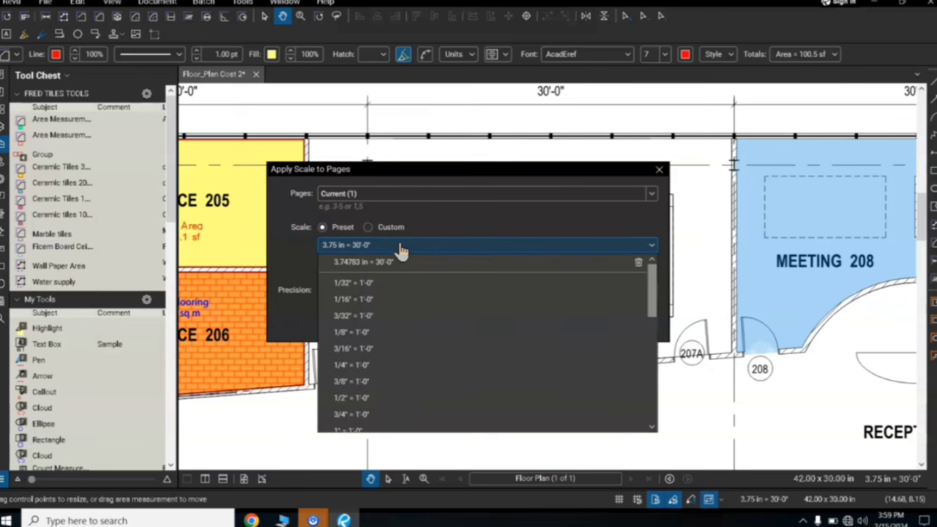
{"action": "left_click", "coordinate": [401, 249]}
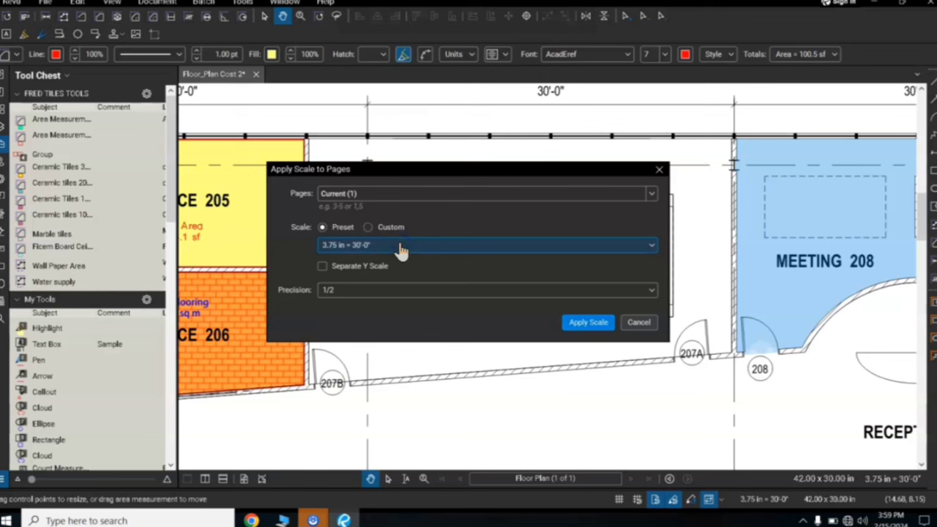
{"action": "left_click", "coordinate": [367, 228]}
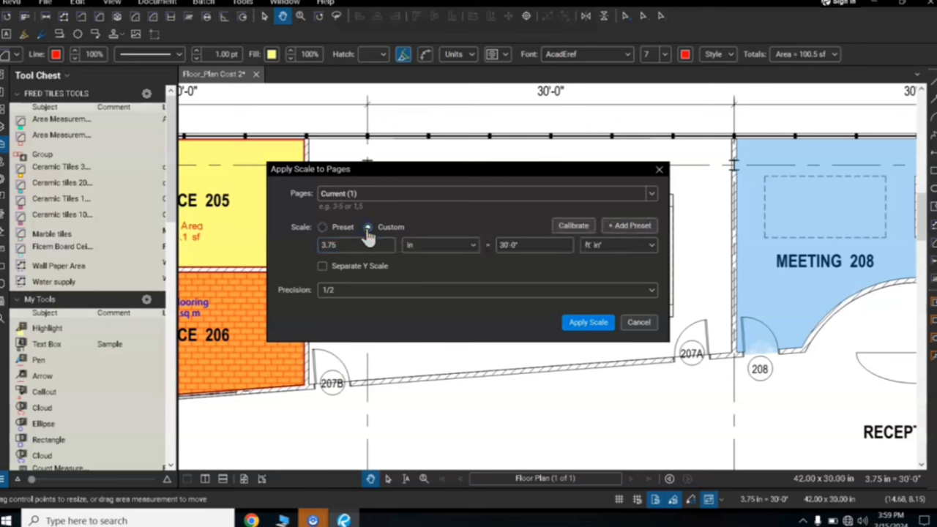
Step: Calibrate the current page between gridlines 04 and 05 at 30'-0" and apply the 3.75 in = 30'-0" scale with 1/2 precision
{"action": "left_click", "coordinate": [575, 227]}
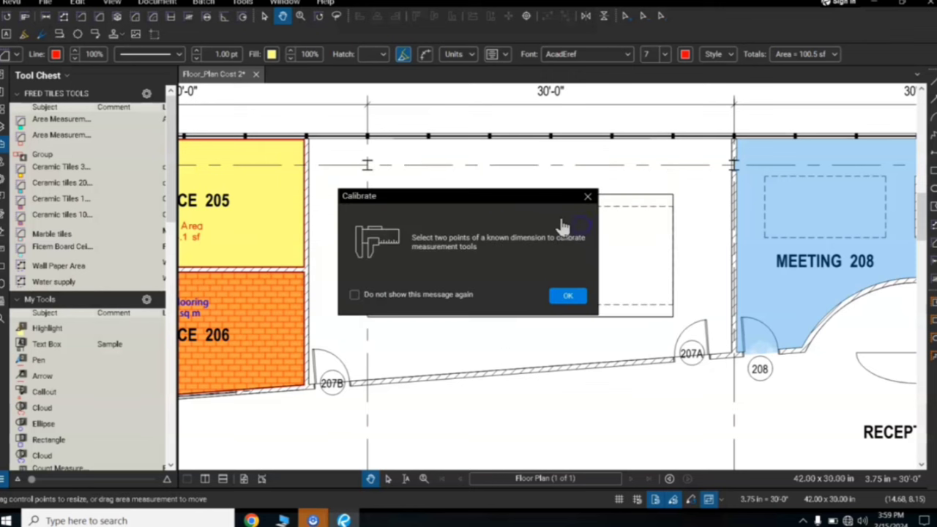
{"action": "left_click", "coordinate": [568, 295]}
{"action": "scroll", "coordinate": [575, 138], "scroll_direction": "up", "scroll_amount": 1}
{"action": "left_click_drag", "start_coordinate": [576, 138], "coordinate": [569, 286]}
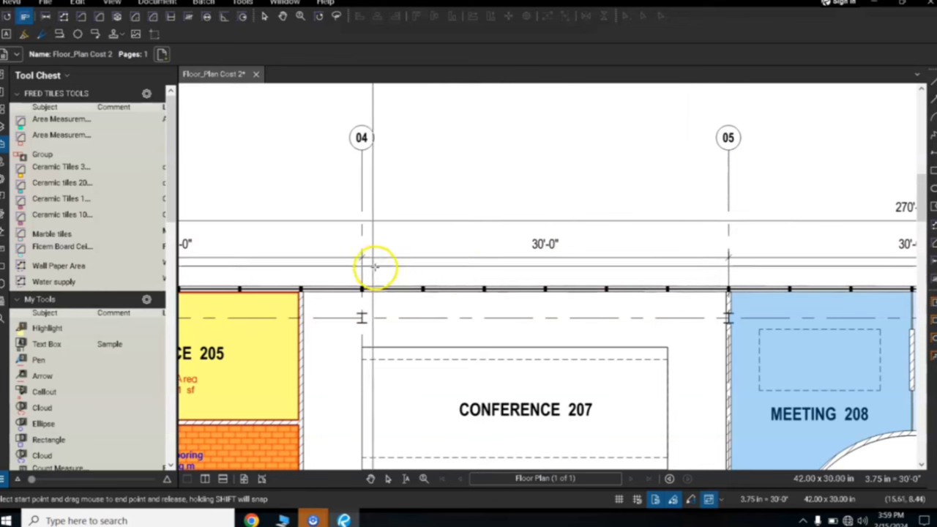
{"action": "left_click_drag", "start_coordinate": [362, 258], "coordinate": [727, 259]}
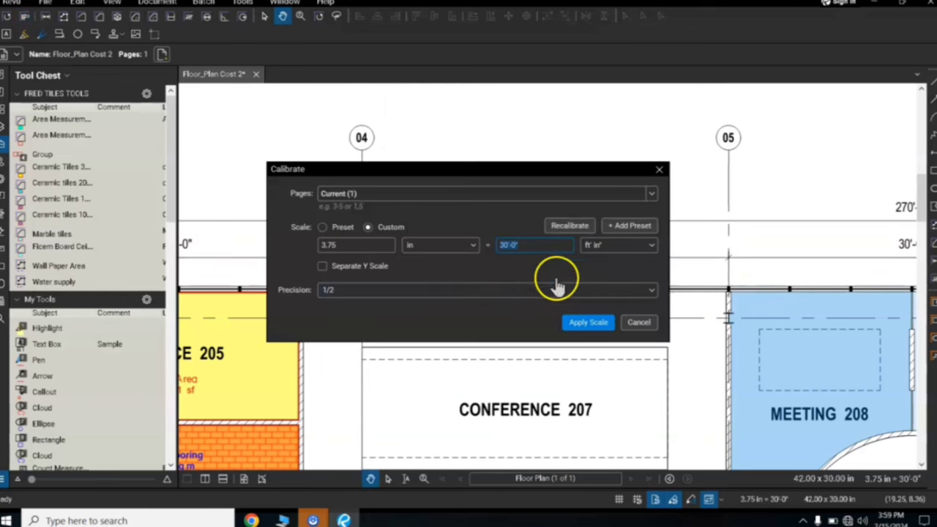
{"action": "left_click", "coordinate": [586, 332]}
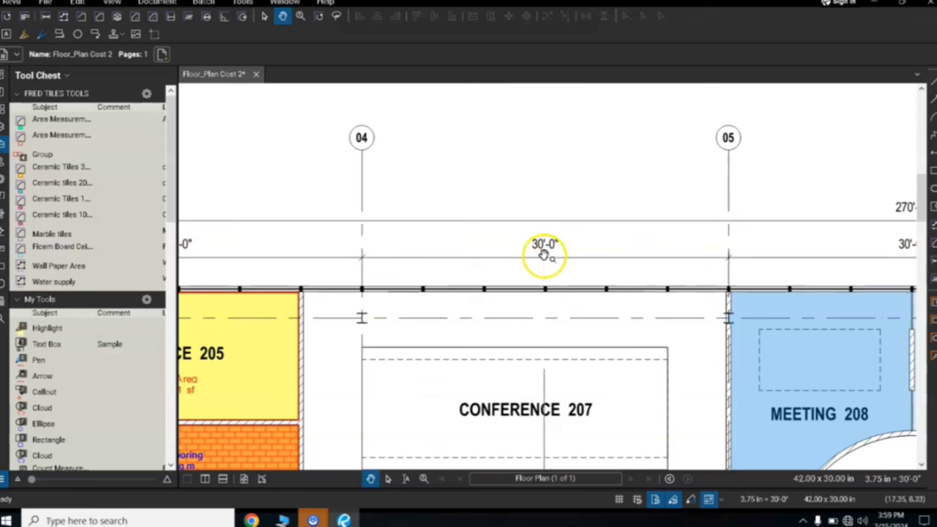
Step: Check the calibration by measuring the length between gridlines 04 and 05 along their dimension line
{"action": "left_click", "coordinate": [244, 3]}
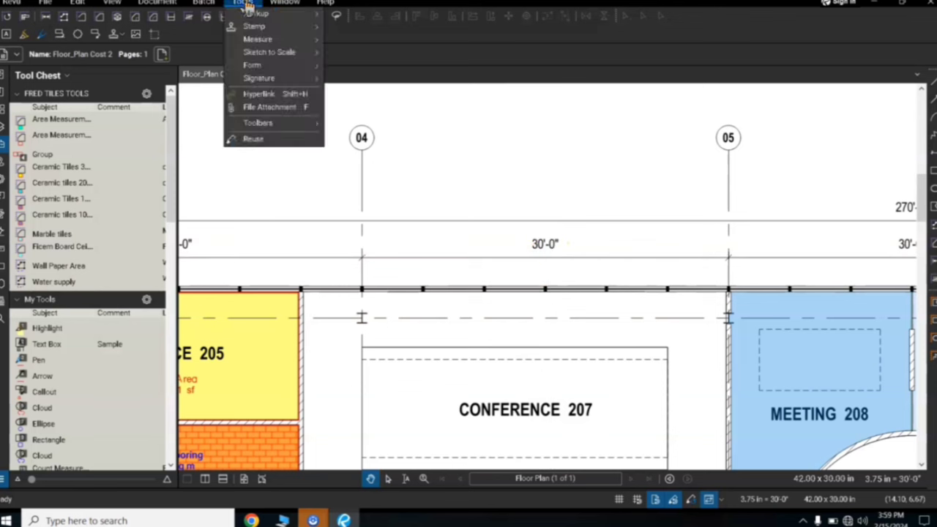
{"action": "mouse_move", "coordinate": [250, 44]}
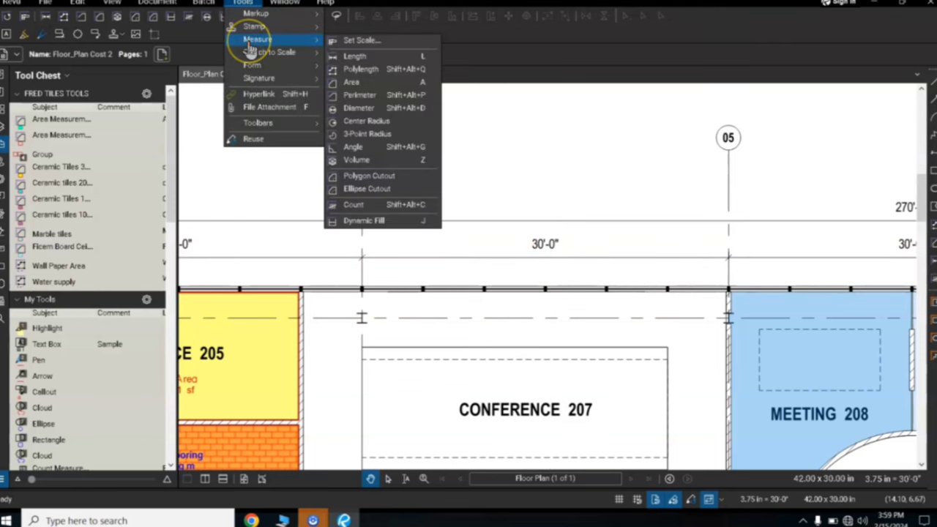
{"action": "left_click", "coordinate": [356, 56]}
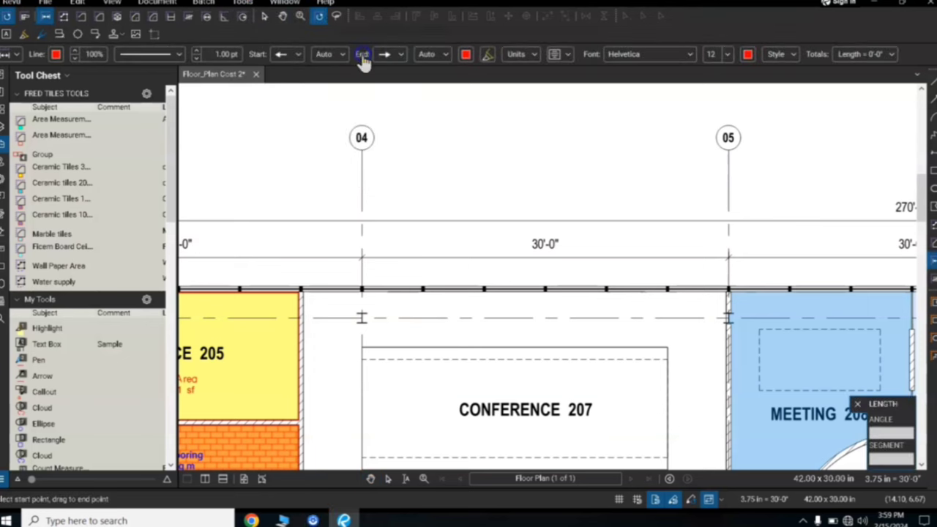
{"action": "left_click", "coordinate": [362, 258]}
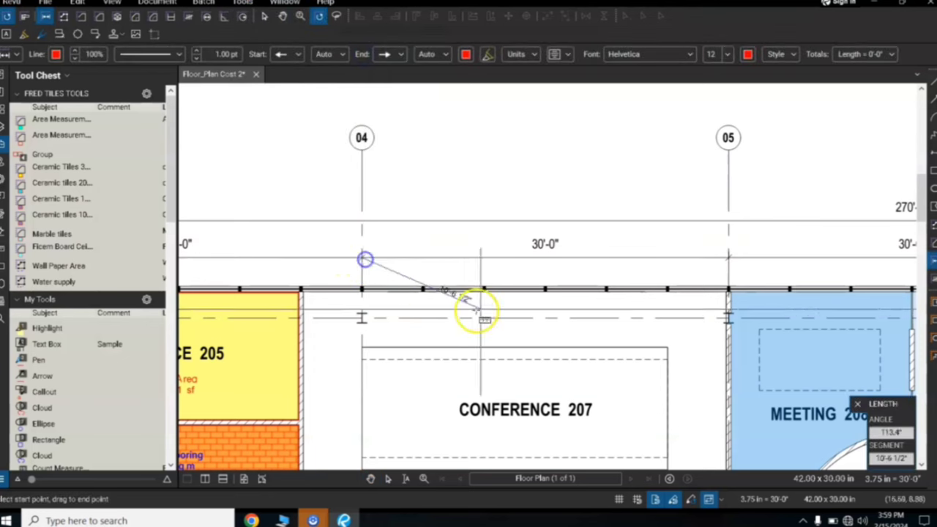
{"action": "left_click", "coordinate": [727, 258]}
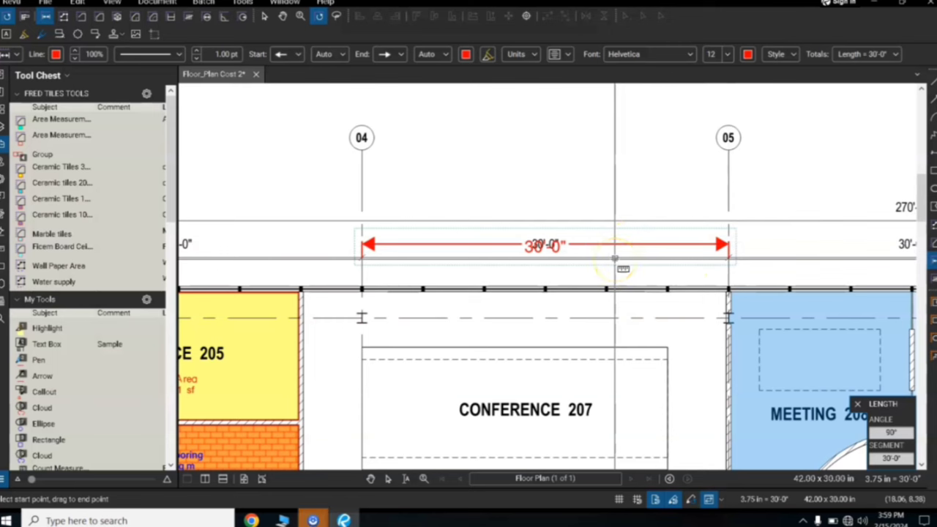
{"action": "key", "text": "Escape"}
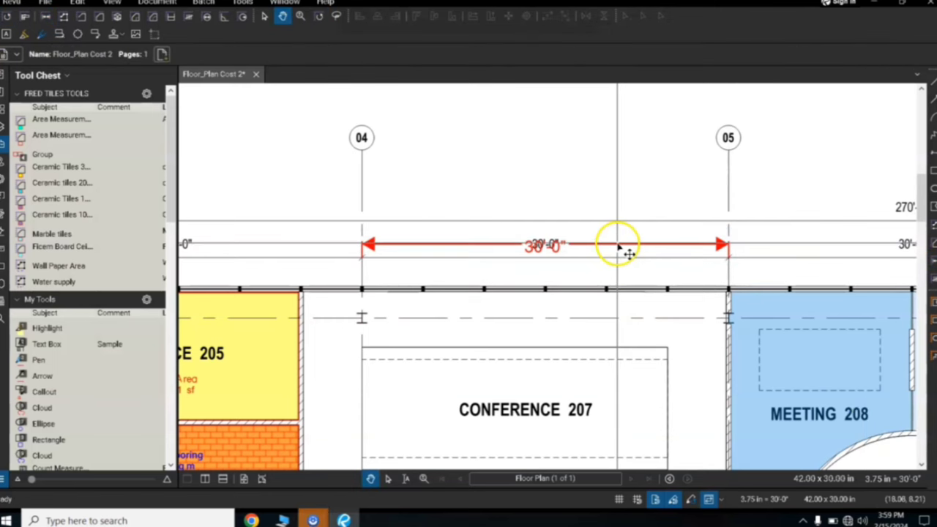
Step: Move the red length measurement between gridlines 04 and 05 above the overall dimension line and delete it
{"action": "left_click", "coordinate": [619, 249]}
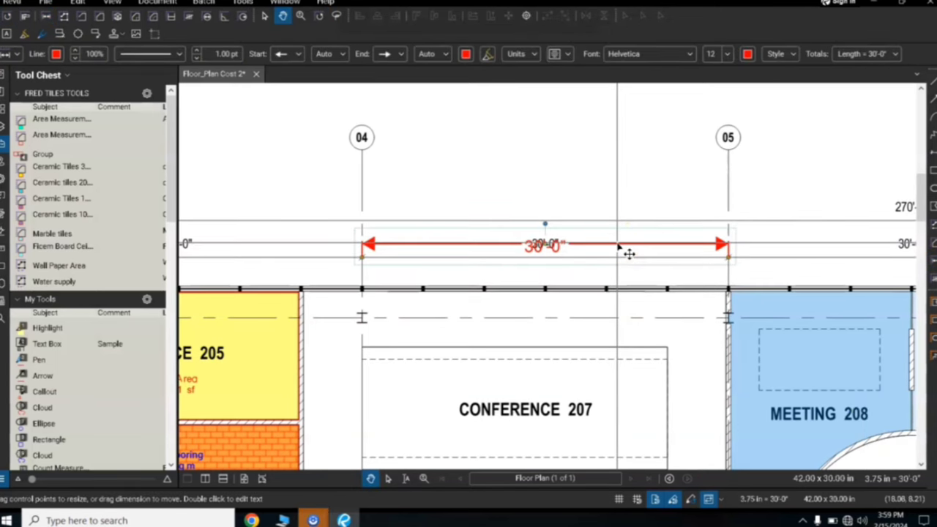
{"action": "mouse_move", "coordinate": [618, 249]}
{"action": "left_mouse_down"}
{"action": "mouse_move", "coordinate": [627, 240]}
{"action": "mouse_move", "coordinate": [627, 203]}
{"action": "mouse_move", "coordinate": [618, 200]}
{"action": "left_mouse_up"}
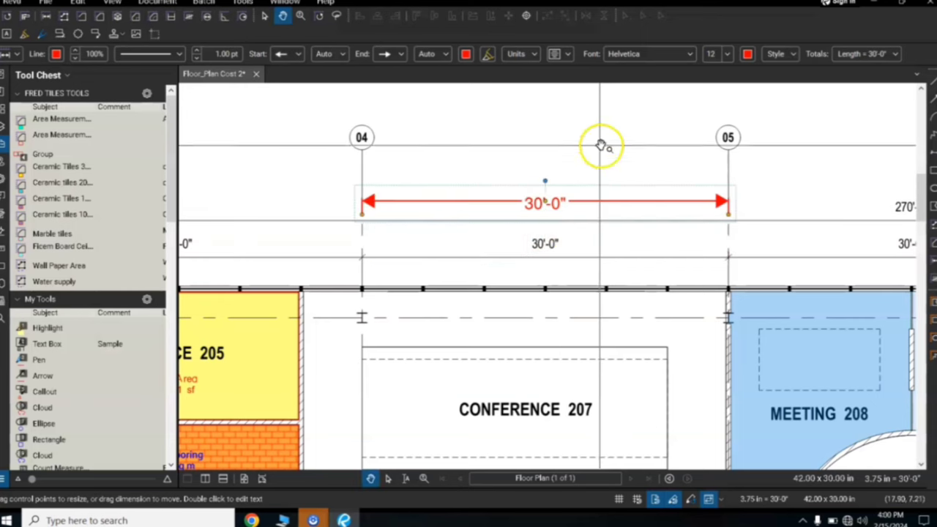
{"action": "key", "text": "Delete"}
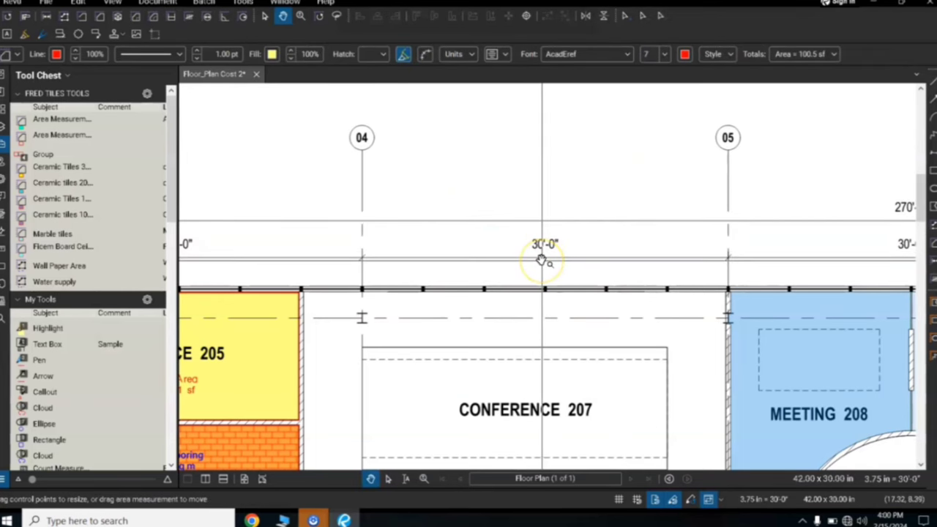
Step: Begin an area measurement of Conference 207 by tracing its upper wall from the Office 205 corner to the Meeting 208 corner
{"action": "scroll", "coordinate": [540, 260], "scroll_direction": "down", "scroll_amount": 1}
{"action": "mouse_move", "coordinate": [563, 289]}
{"action": "left_mouse_down"}
{"action": "mouse_move", "coordinate": [561, 241]}
{"action": "mouse_move", "coordinate": [576, 177]}
{"action": "left_mouse_up"}
{"action": "scroll", "coordinate": [533, 260], "scroll_direction": "up", "scroll_amount": 1}
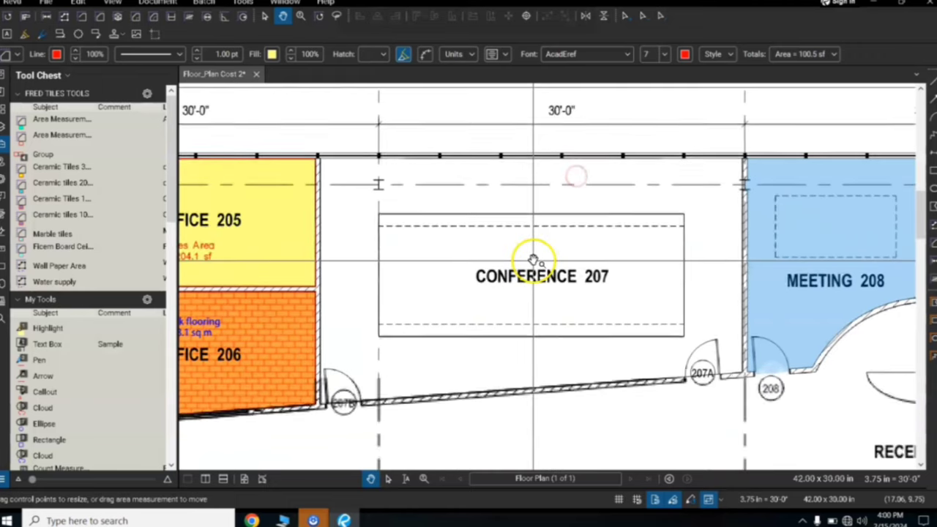
{"action": "left_click_drag", "start_coordinate": [534, 260], "coordinate": [534, 239]}
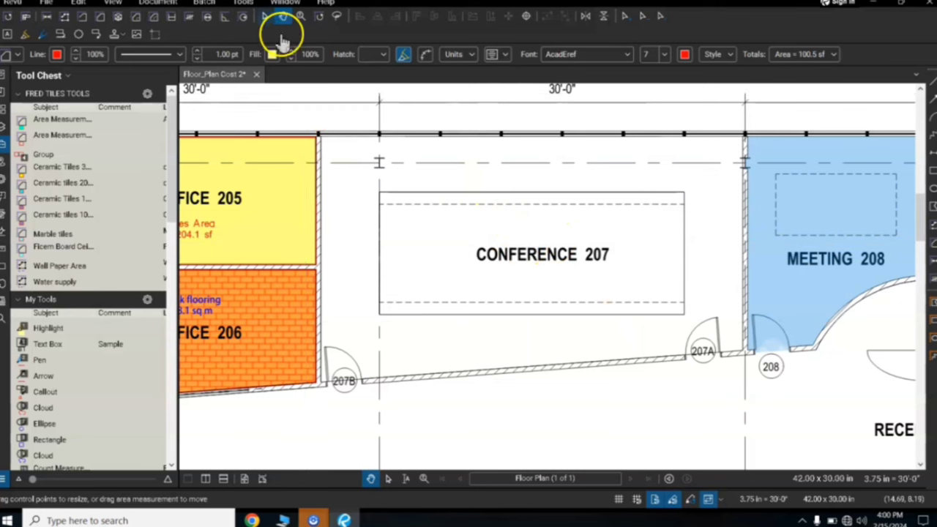
{"action": "left_click", "coordinate": [243, 4]}
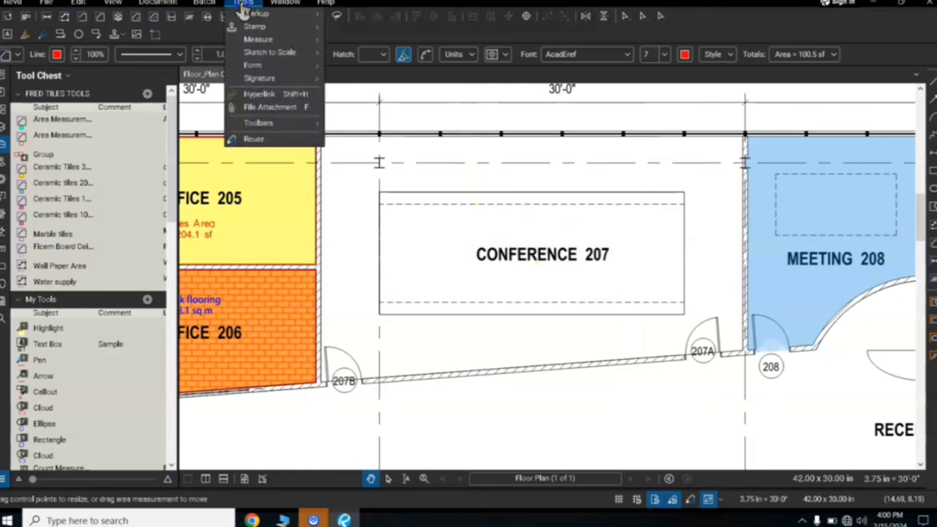
{"action": "left_click", "coordinate": [257, 41]}
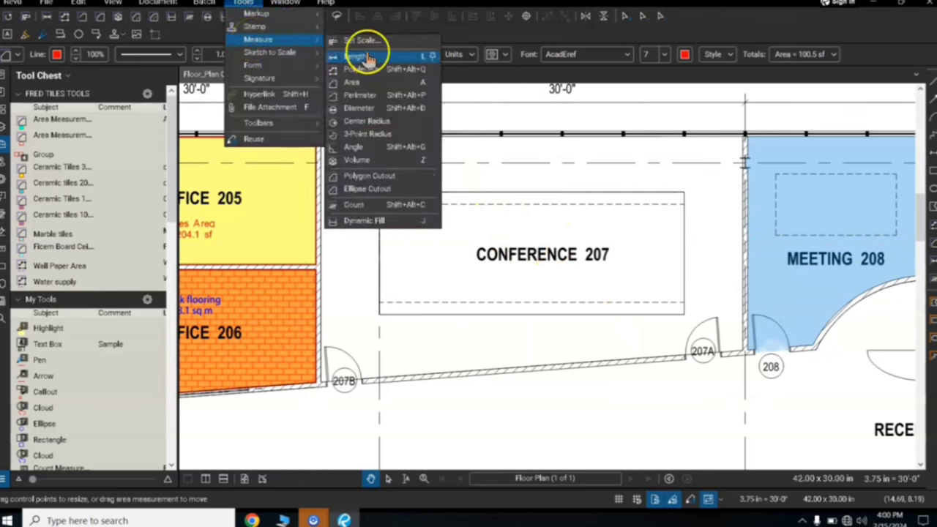
{"action": "left_click", "coordinate": [368, 89]}
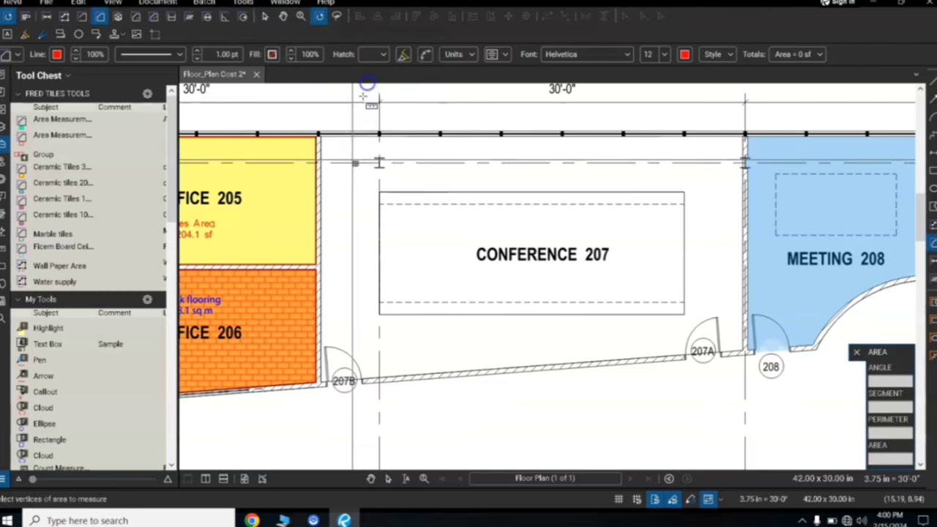
{"action": "scroll", "coordinate": [334, 157], "scroll_direction": "up", "scroll_amount": 3}
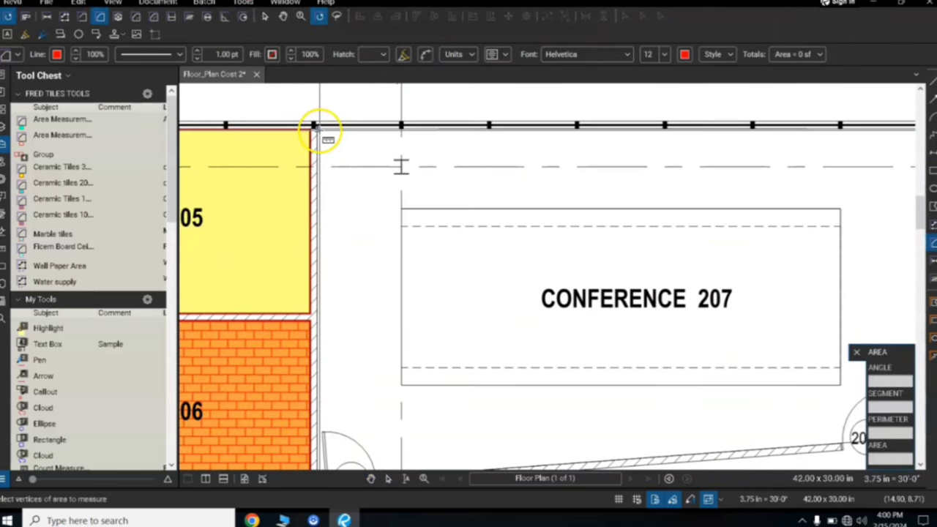
{"action": "left_click", "coordinate": [319, 130]}
{"action": "scroll", "coordinate": [692, 170], "scroll_direction": "down", "scroll_amount": 2}
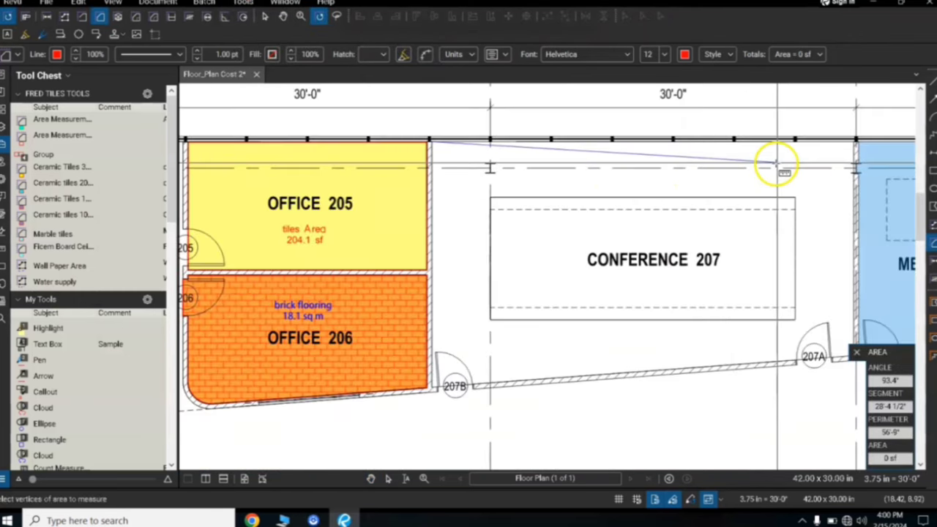
{"action": "scroll", "coordinate": [776, 161], "scroll_direction": "down", "scroll_amount": 1}
{"action": "left_click_drag", "start_coordinate": [777, 162], "coordinate": [662, 174]}
{"action": "scroll", "coordinate": [742, 151], "scroll_direction": "up", "scroll_amount": 2}
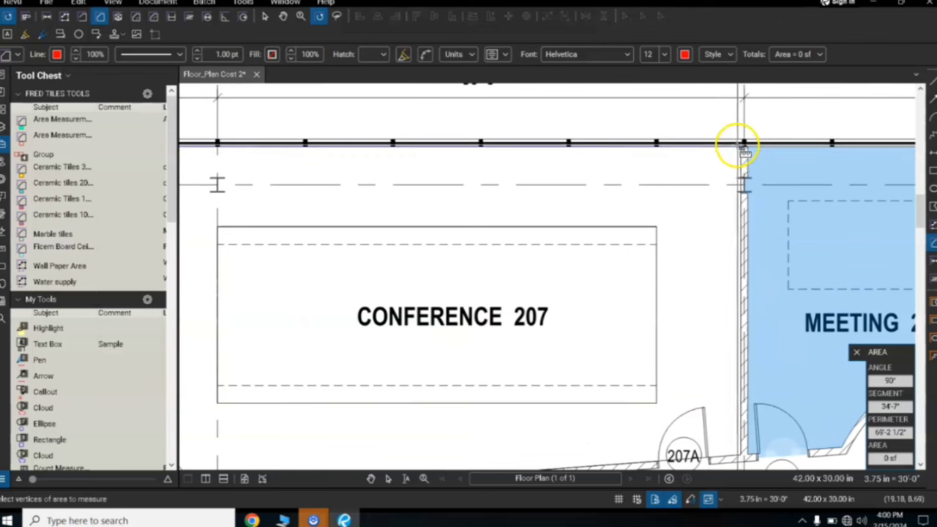
{"action": "left_click", "coordinate": [742, 146]}
Step: Complete the Conference 207 area outline through its two lower corners beside doors 207A and 207B, closing it at the starting corner
{"action": "scroll", "coordinate": [696, 246], "scroll_direction": "down", "scroll_amount": 2}
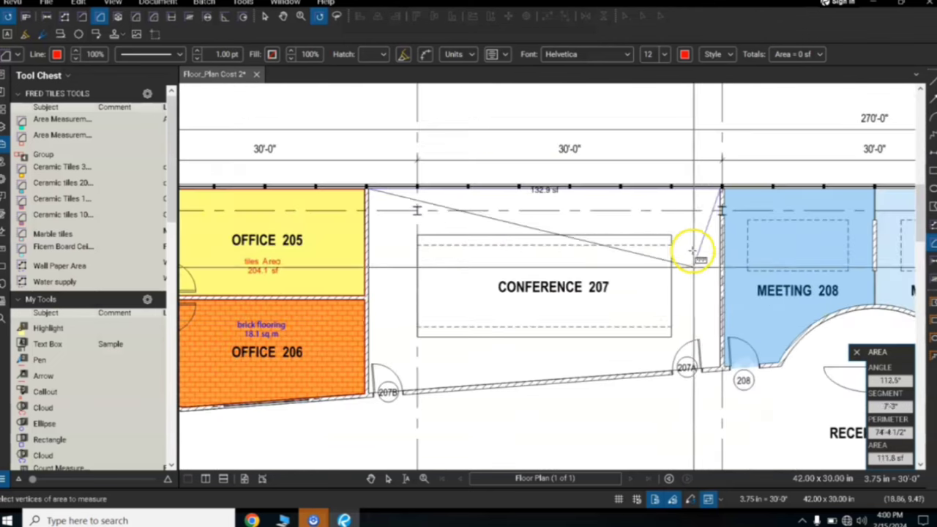
{"action": "left_click_drag", "start_coordinate": [694, 302], "coordinate": [690, 242]}
{"action": "scroll", "coordinate": [693, 278], "scroll_direction": "up", "scroll_amount": 3}
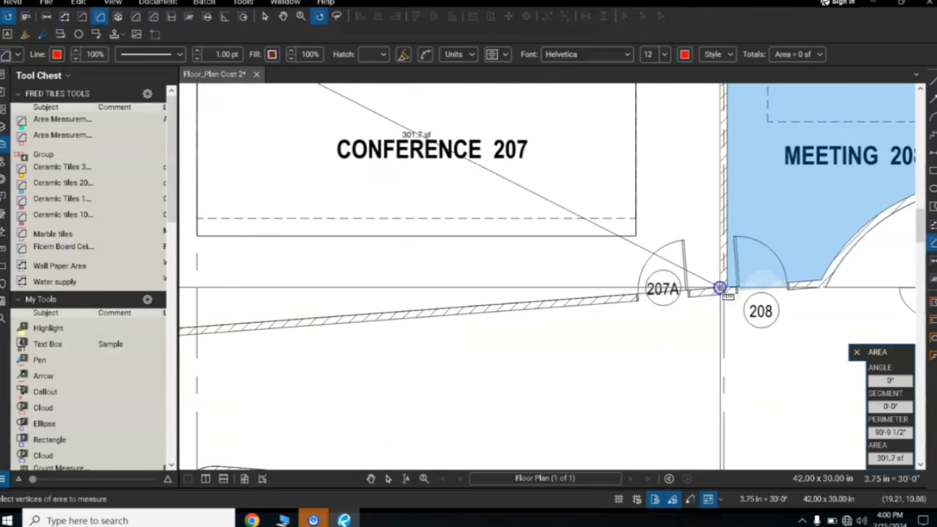
{"action": "left_click_drag", "start_coordinate": [238, 297], "coordinate": [612, 262]}
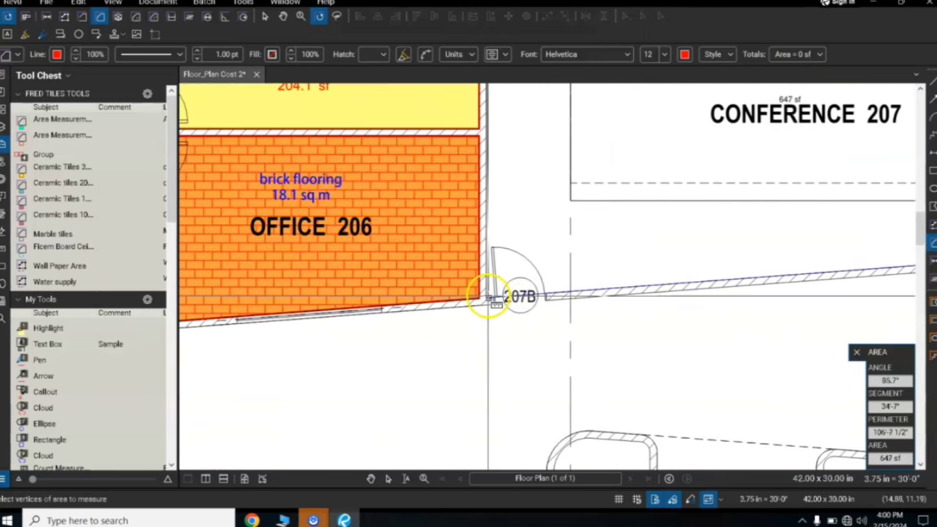
{"action": "scroll", "coordinate": [519, 163], "scroll_direction": "down", "scroll_amount": 3}
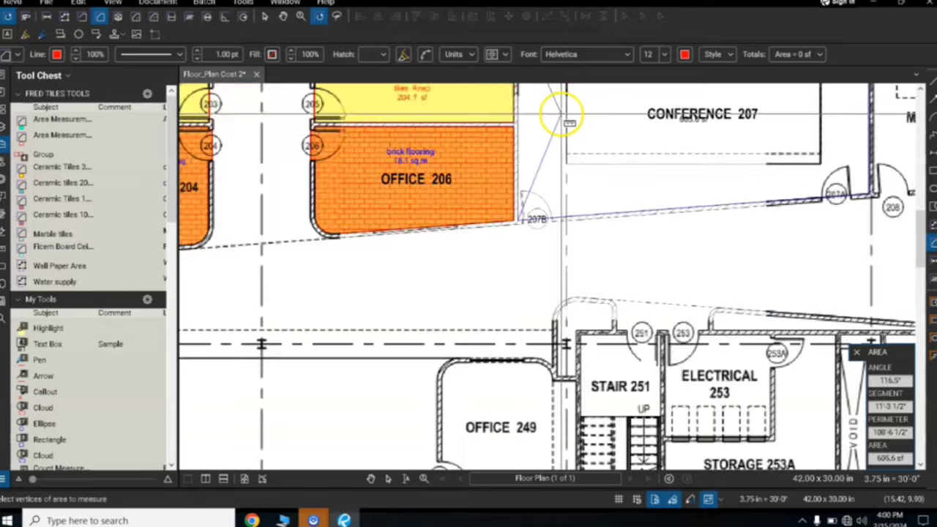
{"action": "scroll", "coordinate": [536, 219], "scroll_direction": "up", "scroll_amount": 3}
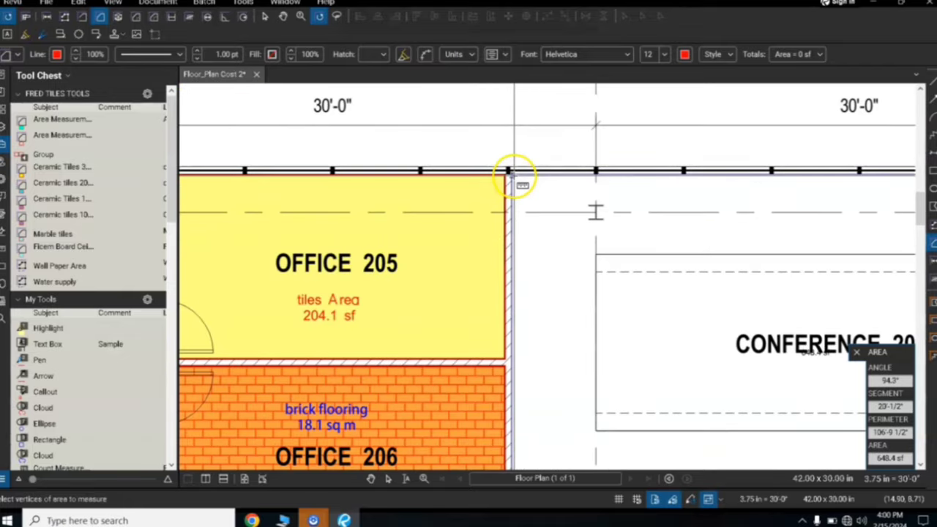
{"action": "left_click", "coordinate": [513, 174]}
{"action": "scroll", "coordinate": [695, 347], "scroll_direction": "down", "scroll_amount": 3}
{"action": "left_click_drag", "start_coordinate": [730, 329], "coordinate": [523, 228]}
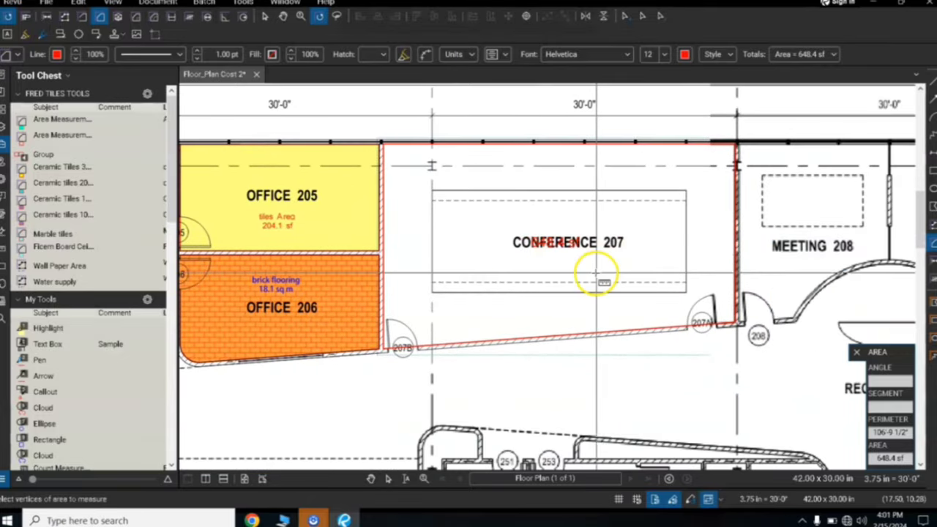
{"action": "key", "text": "Escape"}
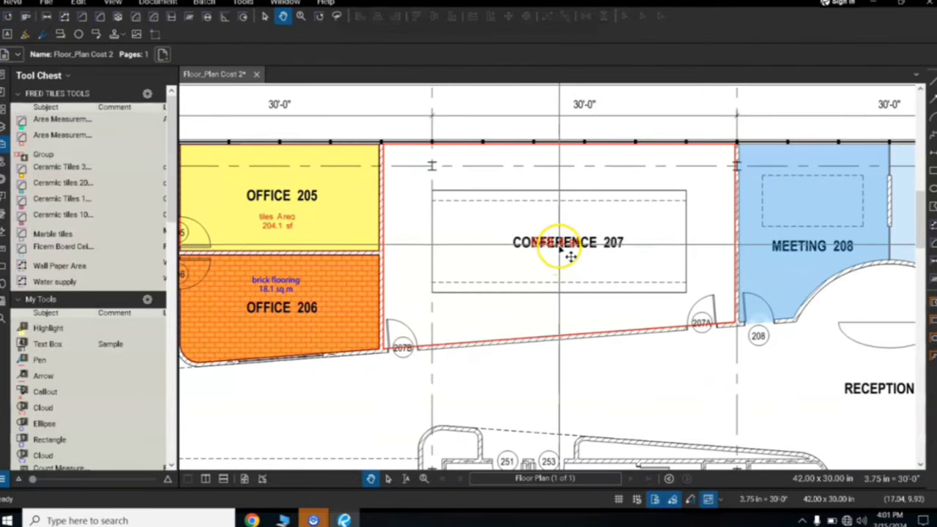
Step: Select the Conference 207 area measurement and move its area label just below the room name
{"action": "left_click", "coordinate": [568, 254]}
{"action": "left_click", "coordinate": [560, 247]}
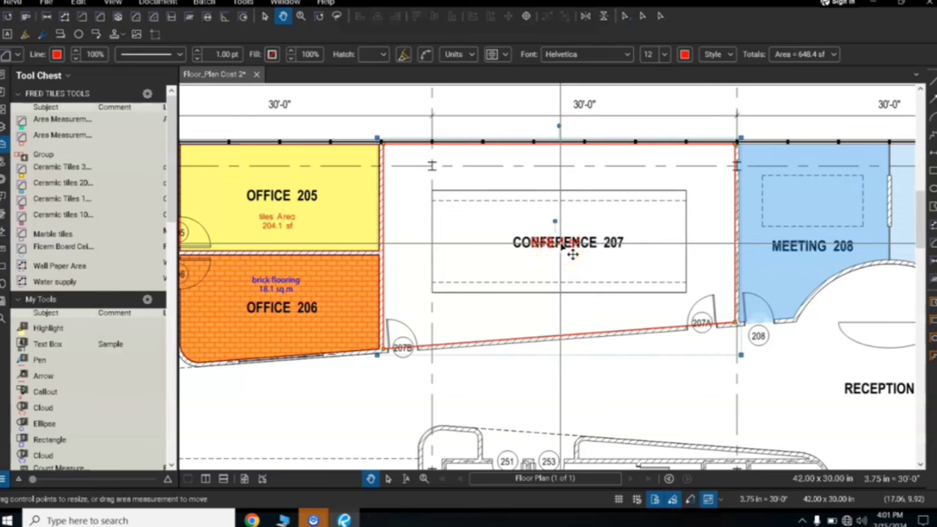
{"action": "mouse_move", "coordinate": [571, 253]}
{"action": "left_mouse_down"}
{"action": "mouse_move", "coordinate": [564, 249]}
{"action": "mouse_move", "coordinate": [562, 265]}
{"action": "left_mouse_up"}
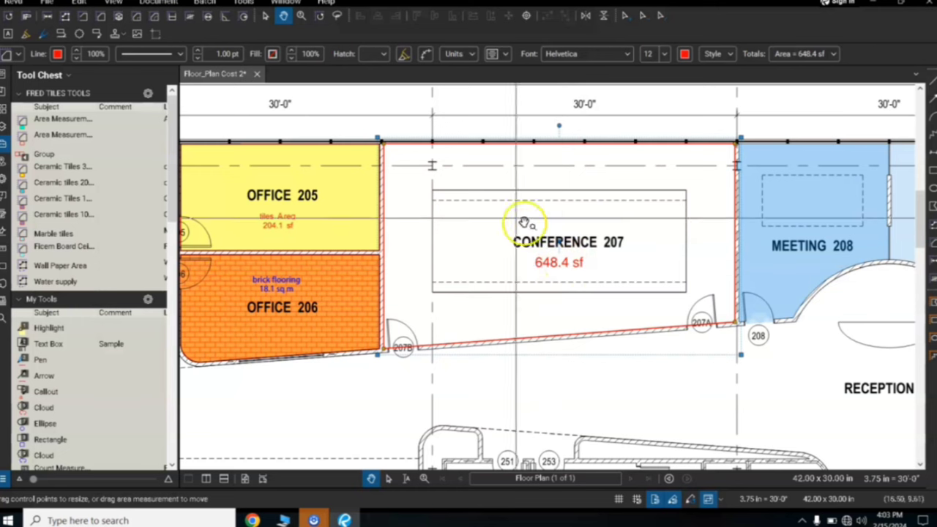
Step: Set the area unit of the Conference 207 measurement to sq m
{"action": "left_click", "coordinate": [473, 56]}
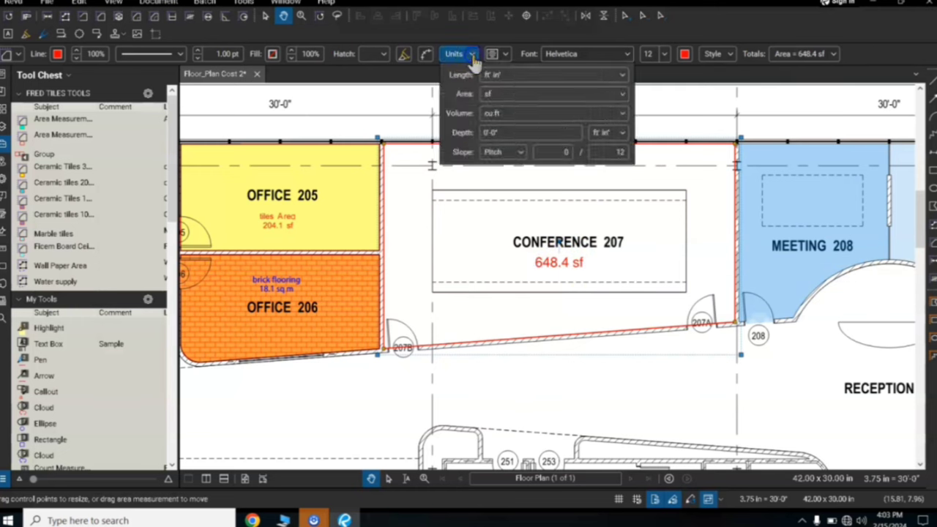
{"action": "left_click", "coordinate": [510, 95]}
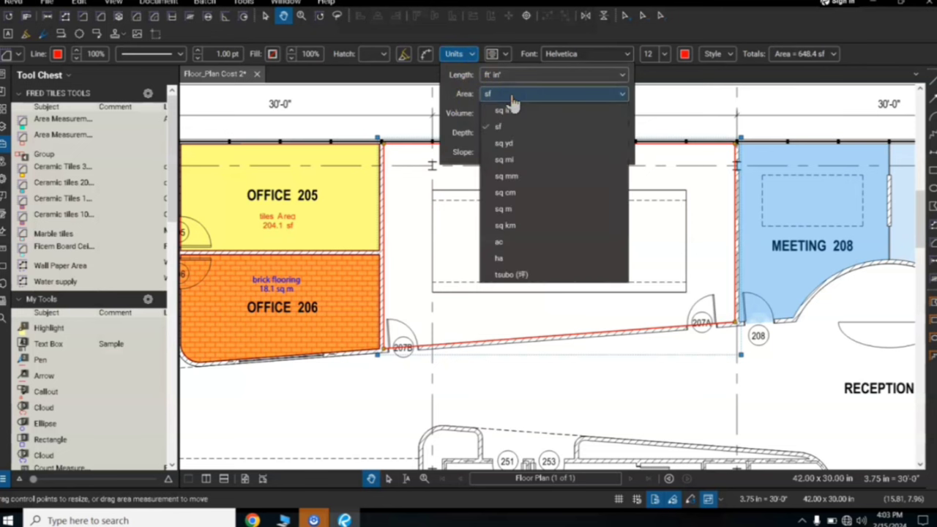
{"action": "left_click", "coordinate": [503, 212]}
{"action": "left_click", "coordinate": [505, 210]}
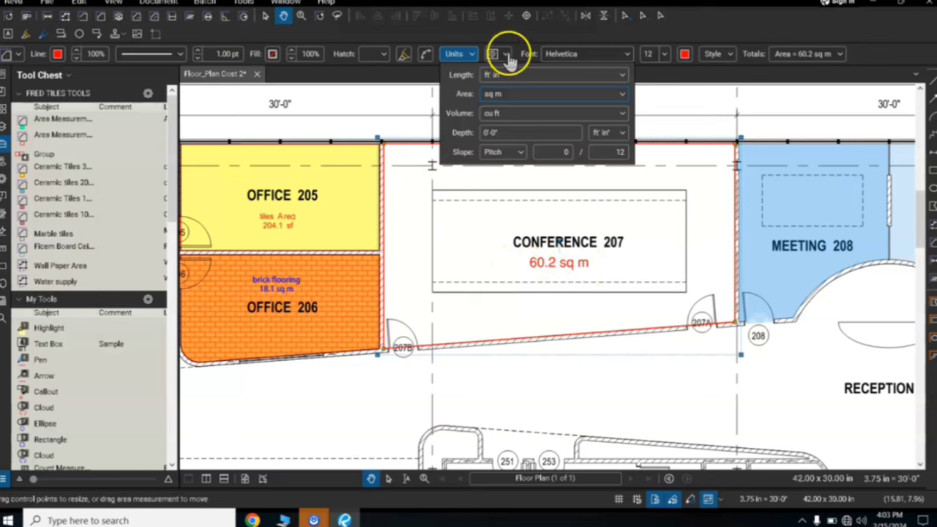
{"action": "left_click", "coordinate": [469, 53]}
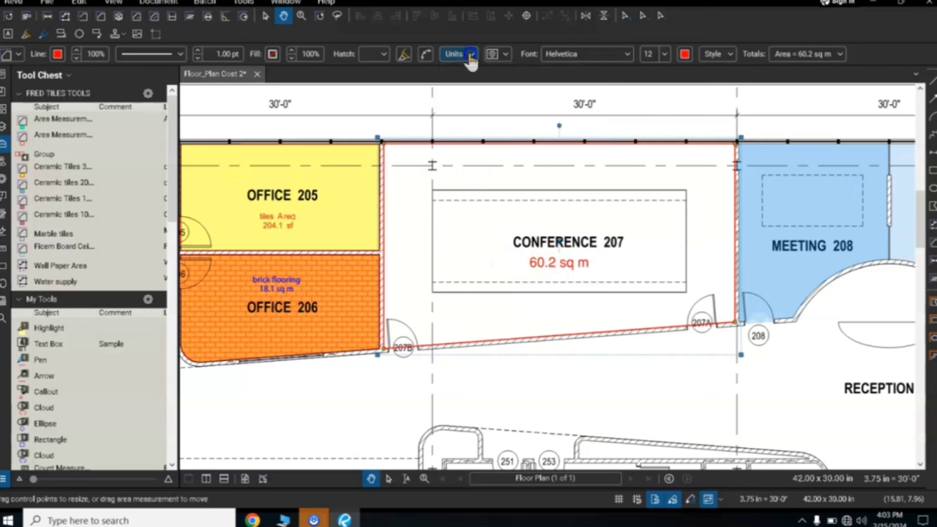
Step: Set the Conference 207 measurement's caption to show both length and area
{"action": "left_click", "coordinate": [506, 55]}
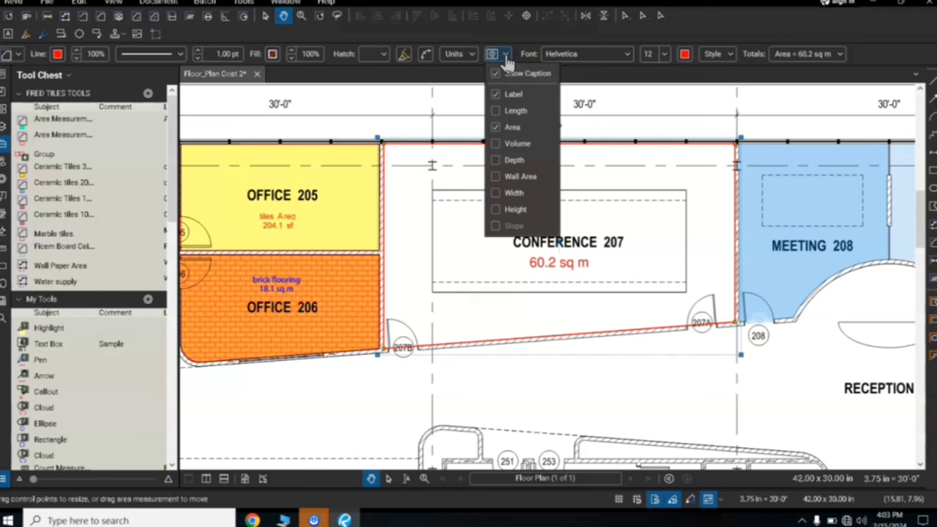
{"action": "left_click", "coordinate": [496, 127]}
{"action": "left_click", "coordinate": [496, 112]}
{"action": "left_click", "coordinate": [487, 265]}
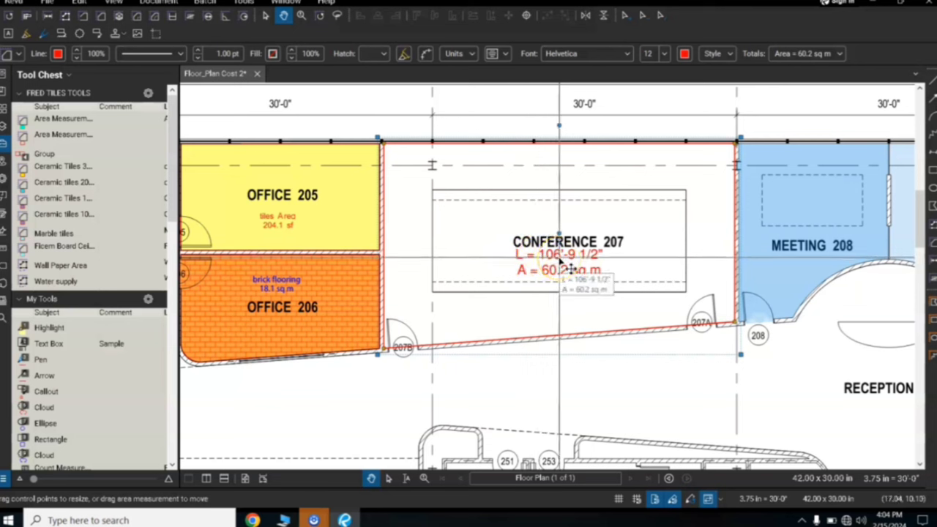
{"action": "left_click", "coordinate": [605, 256]}
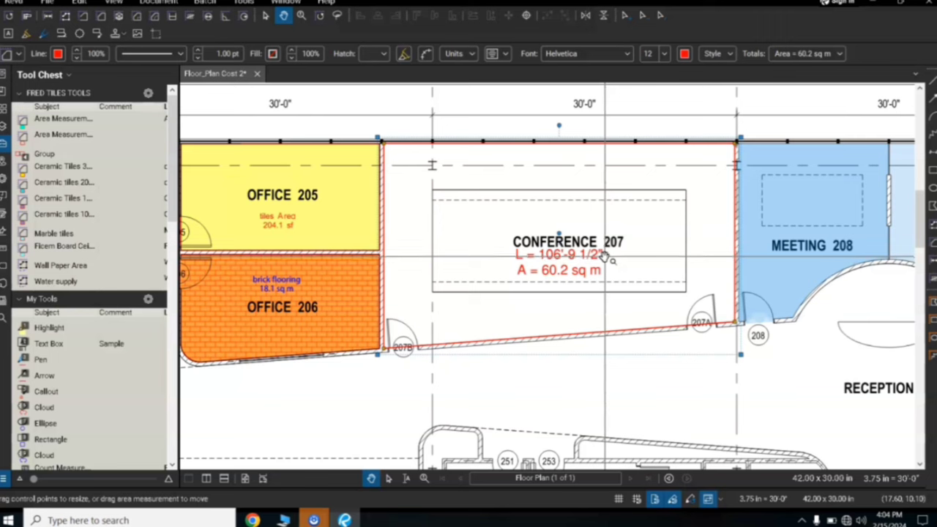
{"action": "left_click_drag", "start_coordinate": [604, 256], "coordinate": [570, 258]}
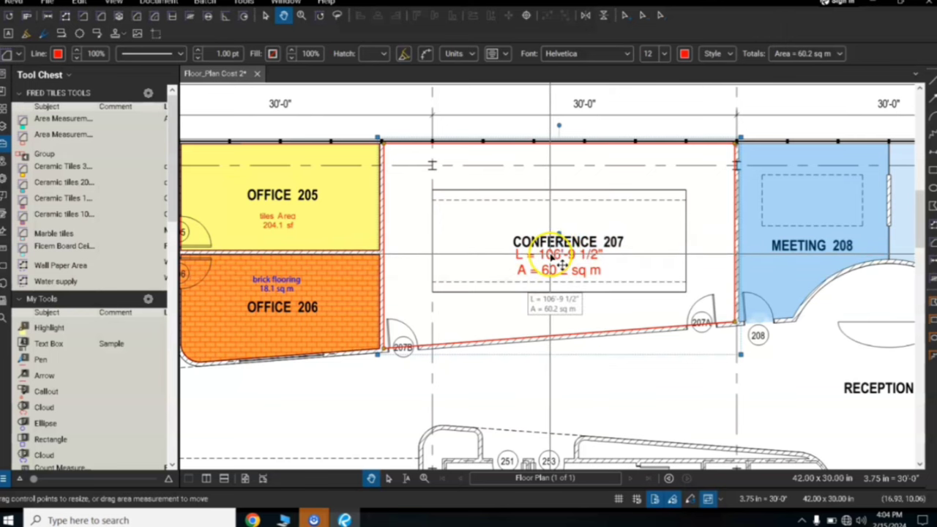
Step: Set the length unit of the Conference 207 measurement to m
{"action": "left_click", "coordinate": [472, 55]}
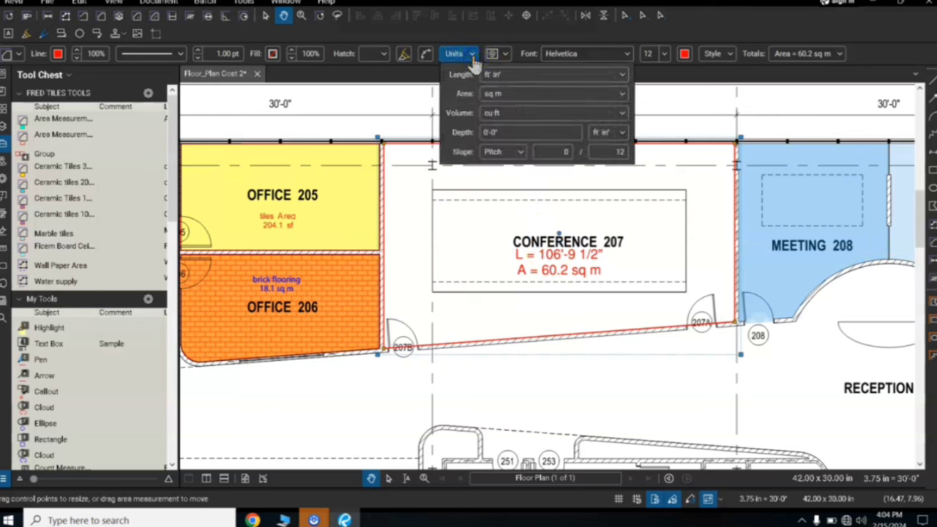
{"action": "left_click", "coordinate": [523, 77]}
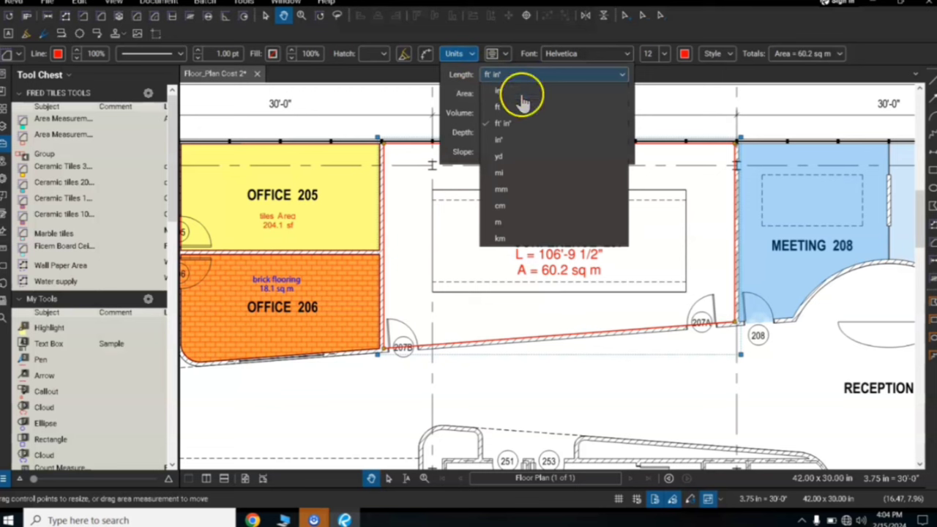
{"action": "left_click", "coordinate": [511, 224]}
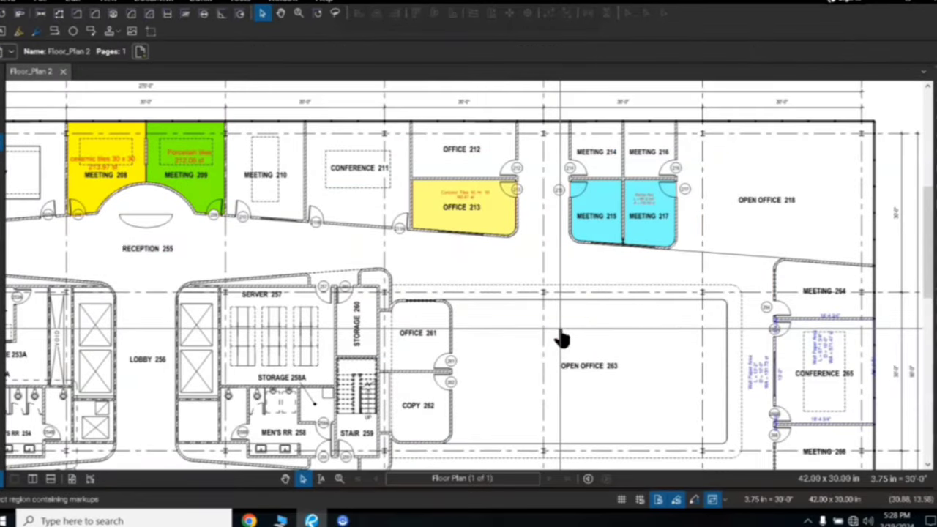
Step: Start Dynamic Fill at Meeting 264 and add a boundary line across the door 264 opening to close off the room
{"action": "scroll", "coordinate": [564, 341], "scroll_direction": "up", "scroll_amount": 3}
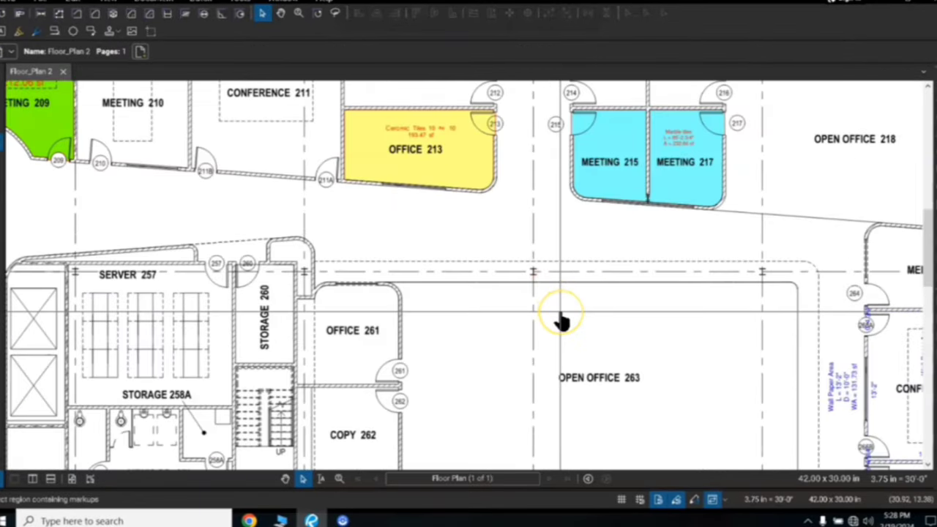
{"action": "scroll", "coordinate": [561, 322], "scroll_direction": "down", "scroll_amount": 2}
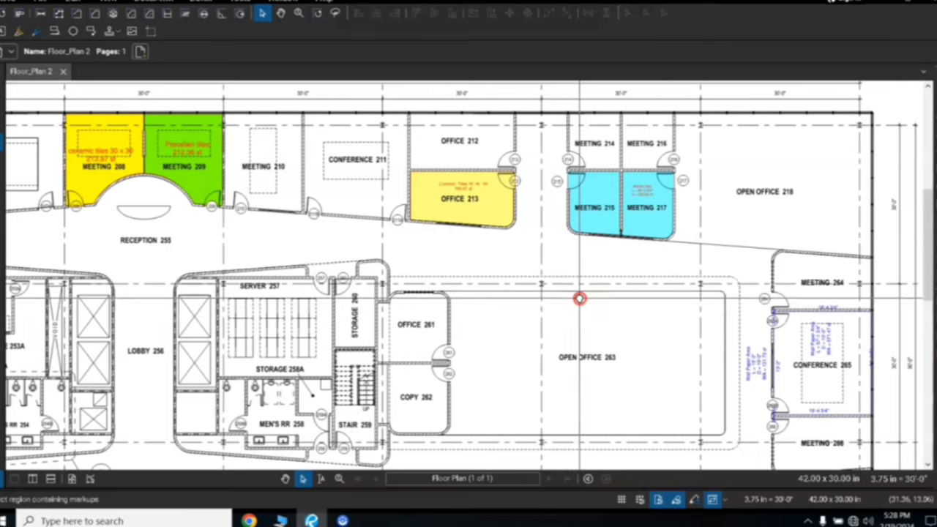
{"action": "left_click_drag", "start_coordinate": [578, 297], "coordinate": [568, 328]}
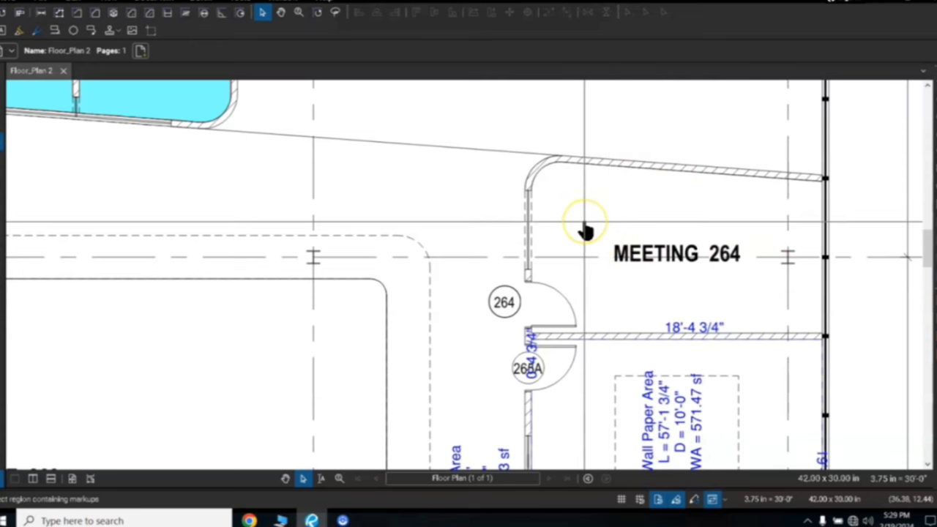
{"action": "key", "text": "j"}
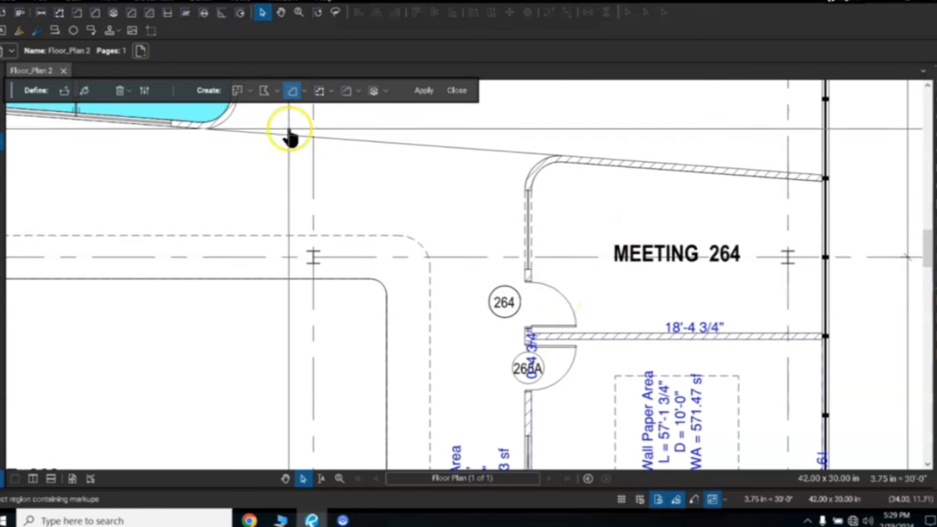
{"action": "left_click", "coordinate": [64, 90]}
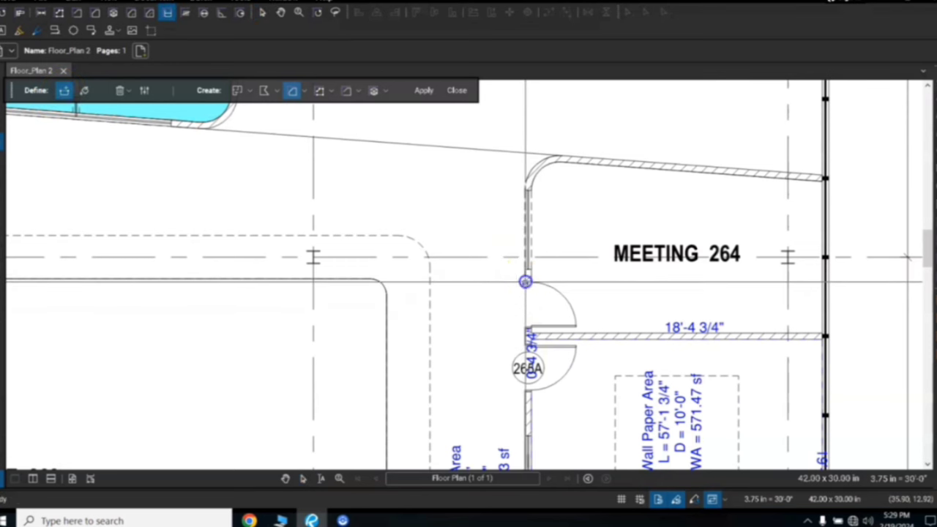
{"action": "left_click", "coordinate": [525, 281]}
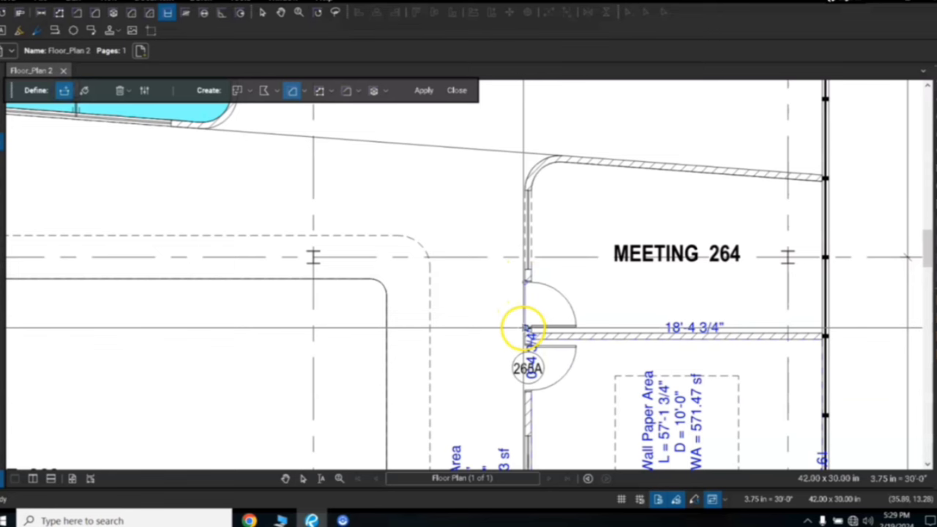
{"action": "left_click", "coordinate": [523, 327]}
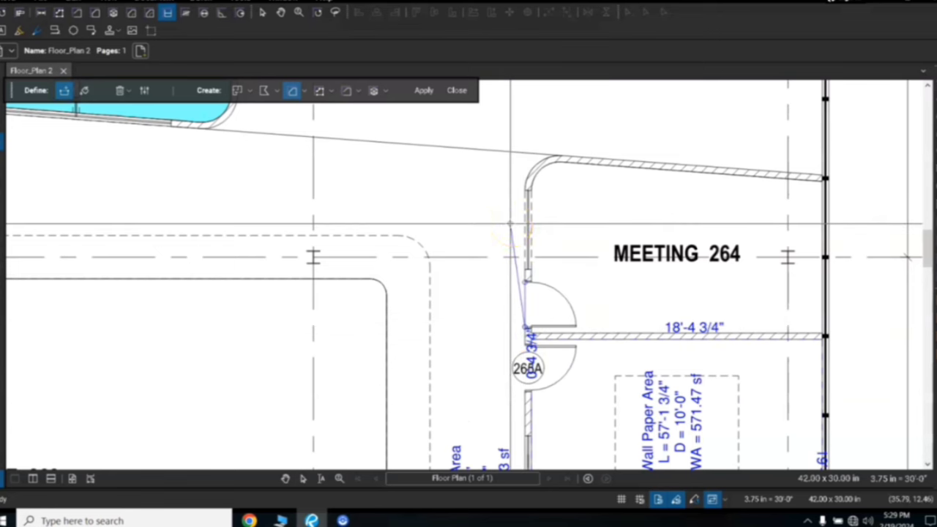
{"action": "key", "text": "Return"}
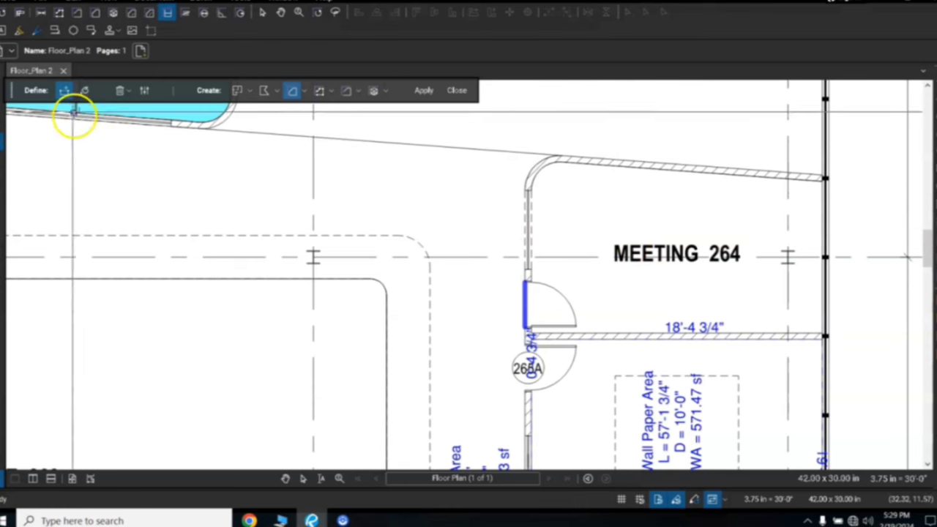
Step: Fill Meeting 264 and apply it as an area measurement, with its length and area caption moved above the room name
{"action": "left_click", "coordinate": [85, 91]}
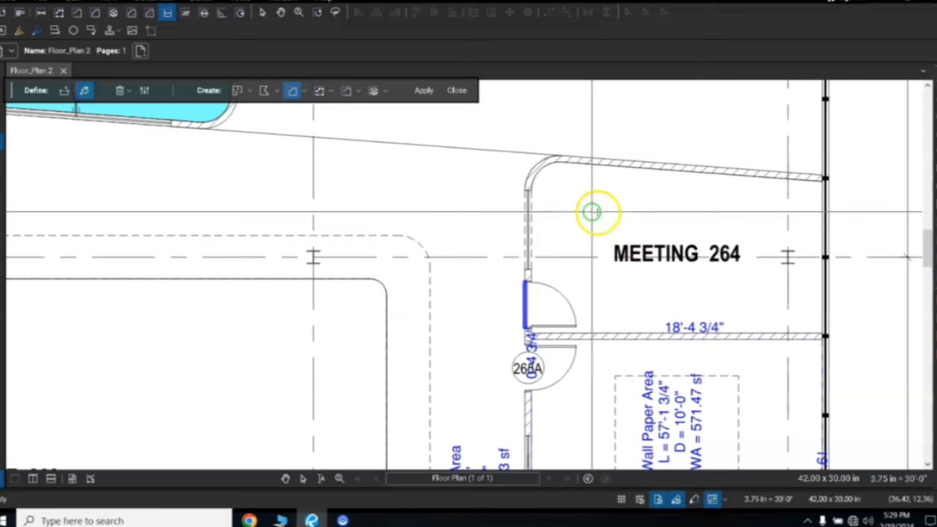
{"action": "mouse_move", "coordinate": [590, 211]}
{"action": "left_mouse_down"}
{"action": "mouse_move", "coordinate": [678, 202]}
{"action": "mouse_move", "coordinate": [744, 228]}
{"action": "mouse_move", "coordinate": [774, 283]}
{"action": "mouse_move", "coordinate": [731, 305]}
{"action": "mouse_move", "coordinate": [695, 303]}
{"action": "mouse_move", "coordinate": [592, 271]}
{"action": "mouse_move", "coordinate": [581, 249]}
{"action": "mouse_move", "coordinate": [546, 307]}
{"action": "mouse_move", "coordinate": [575, 242]}
{"action": "left_mouse_up"}
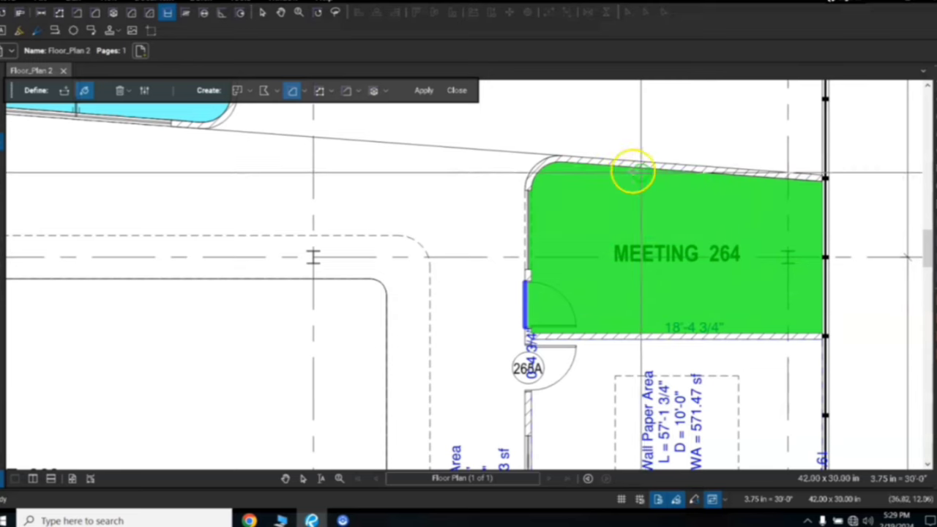
{"action": "left_click", "coordinate": [423, 90]}
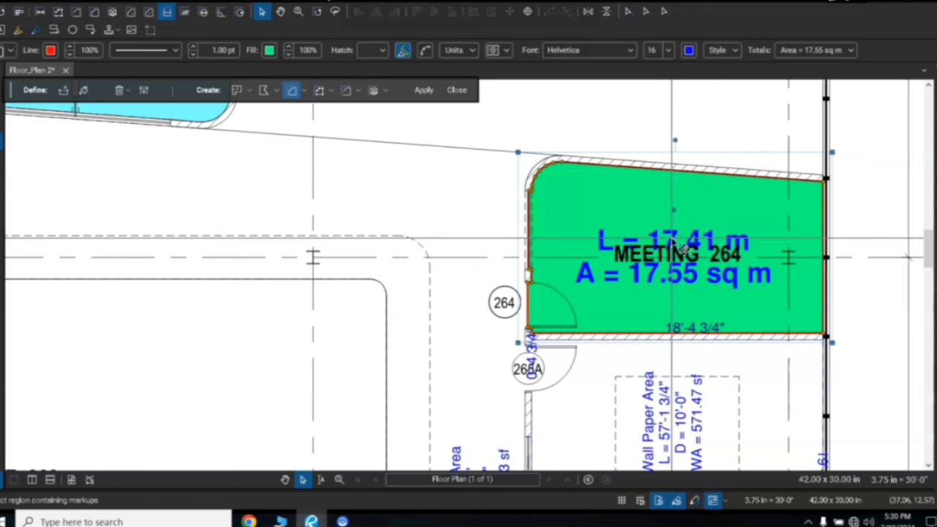
{"action": "left_click_drag", "start_coordinate": [682, 249], "coordinate": [674, 195]}
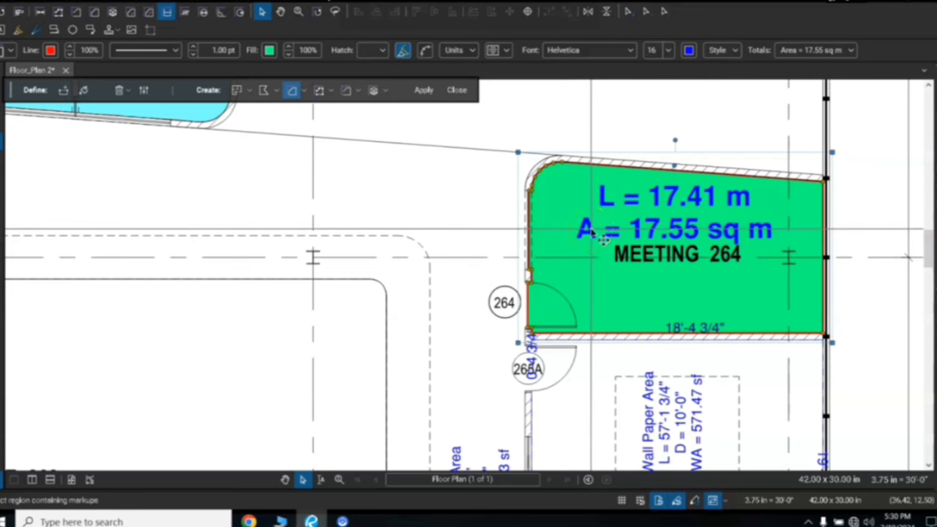
{"action": "key", "text": "Escape"}
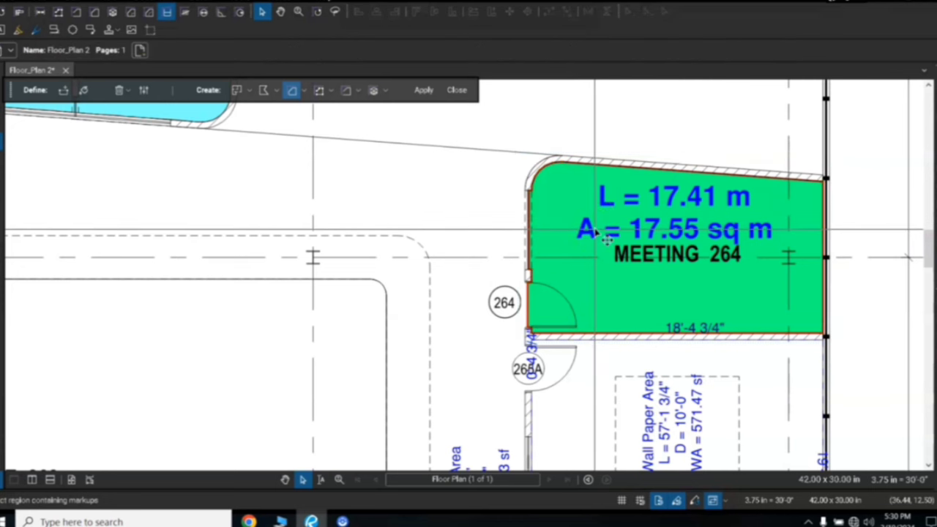
Step: Fill the irregular curved outline above the floor plan's upper-right corner using the Dynamic Fill tool
{"action": "scroll", "coordinate": [594, 232], "scroll_direction": "down", "scroll_amount": 2}
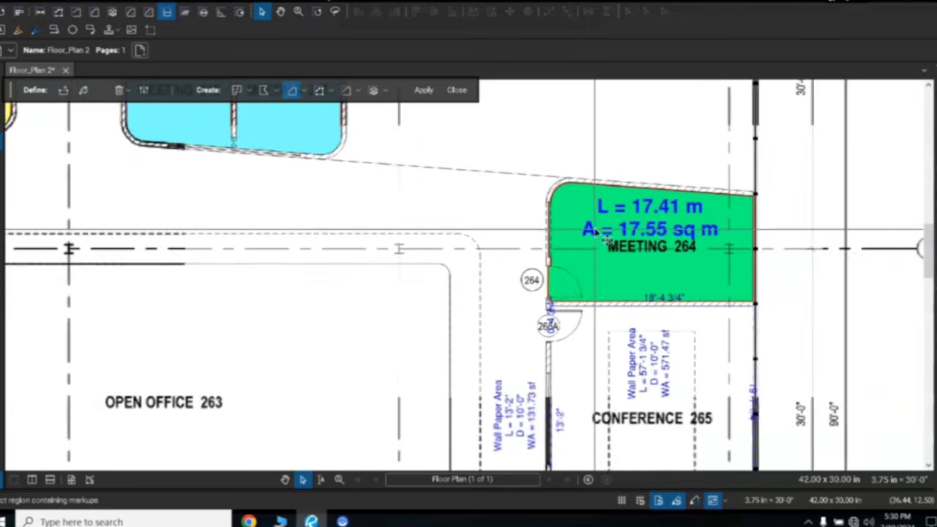
{"action": "left_click_drag", "start_coordinate": [603, 164], "coordinate": [603, 257]}
{"action": "scroll", "coordinate": [603, 264], "scroll_direction": "down", "scroll_amount": 2}
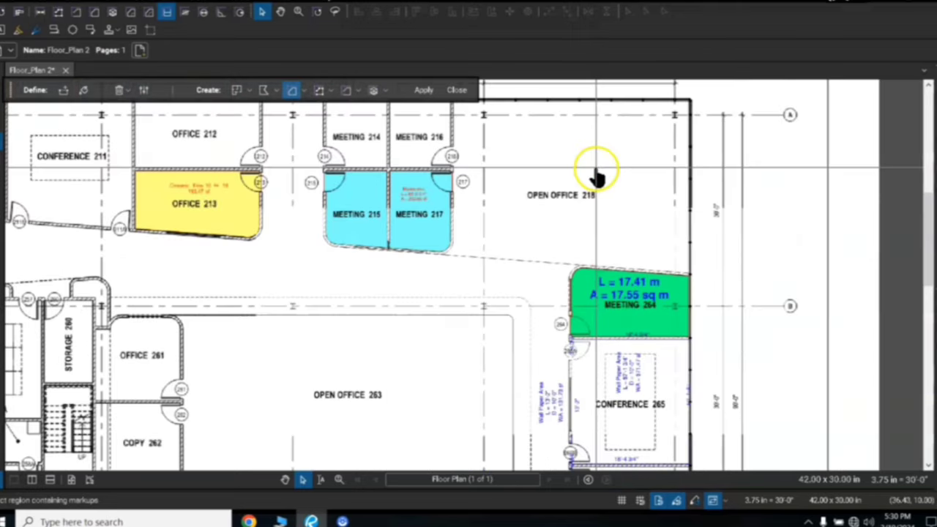
{"action": "left_click_drag", "start_coordinate": [597, 171], "coordinate": [673, 344]}
{"action": "scroll", "coordinate": [664, 300], "scroll_direction": "down", "scroll_amount": 1}
{"action": "left_click_drag", "start_coordinate": [692, 232], "coordinate": [642, 324]}
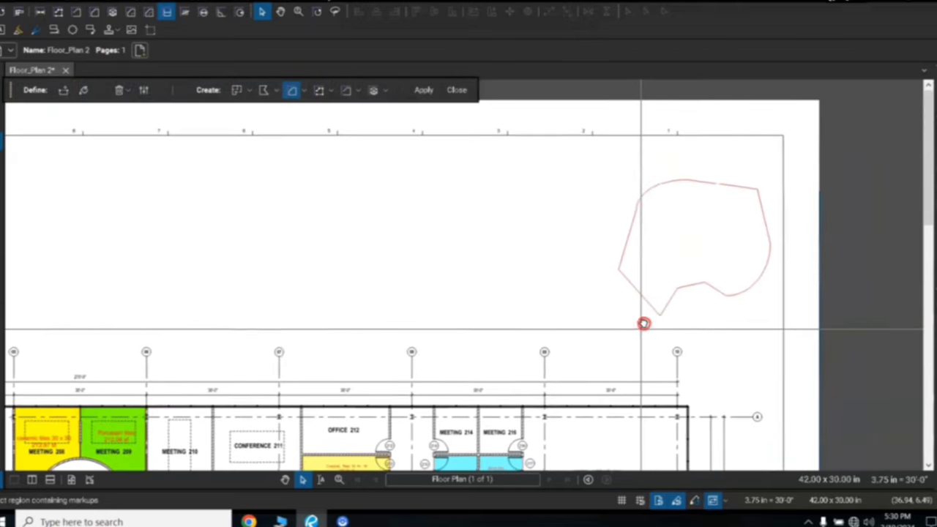
{"action": "scroll", "coordinate": [722, 237], "scroll_direction": "up", "scroll_amount": 2}
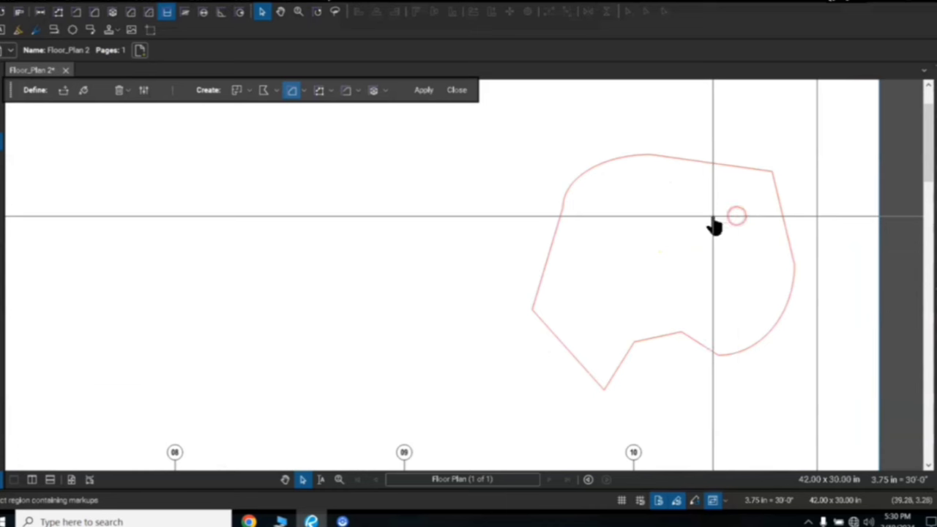
{"action": "scroll", "coordinate": [742, 234], "scroll_direction": "up", "scroll_amount": 3}
{"action": "scroll", "coordinate": [742, 234], "scroll_direction": "down", "scroll_amount": 2}
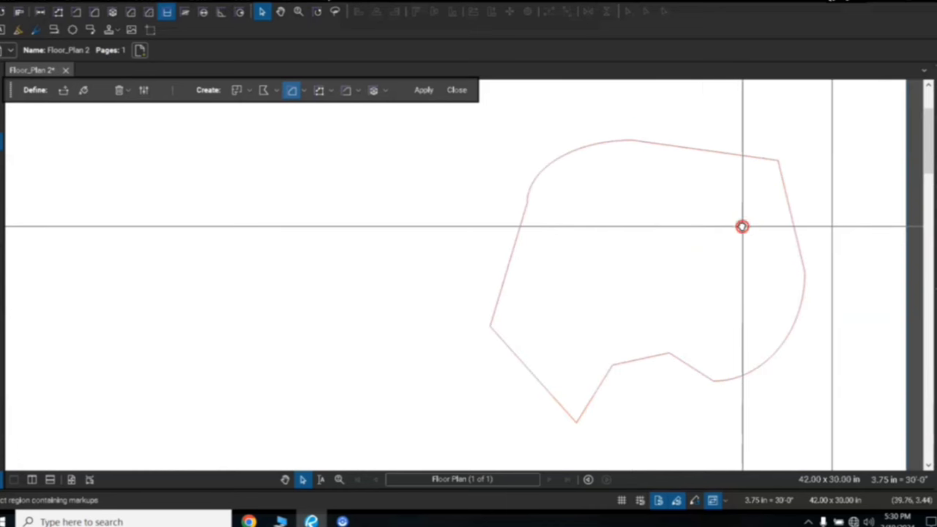
{"action": "left_click_drag", "start_coordinate": [742, 226], "coordinate": [698, 215]}
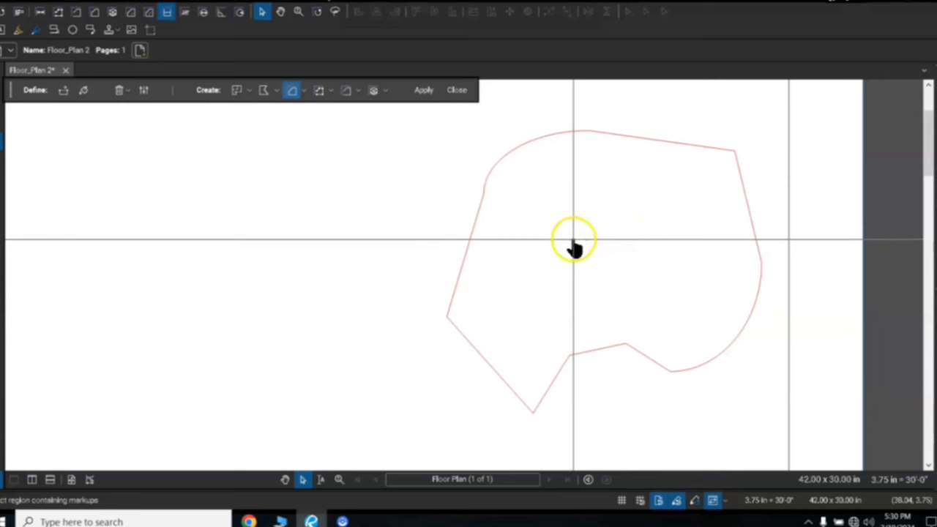
{"action": "left_click_drag", "start_coordinate": [570, 242], "coordinate": [622, 241]}
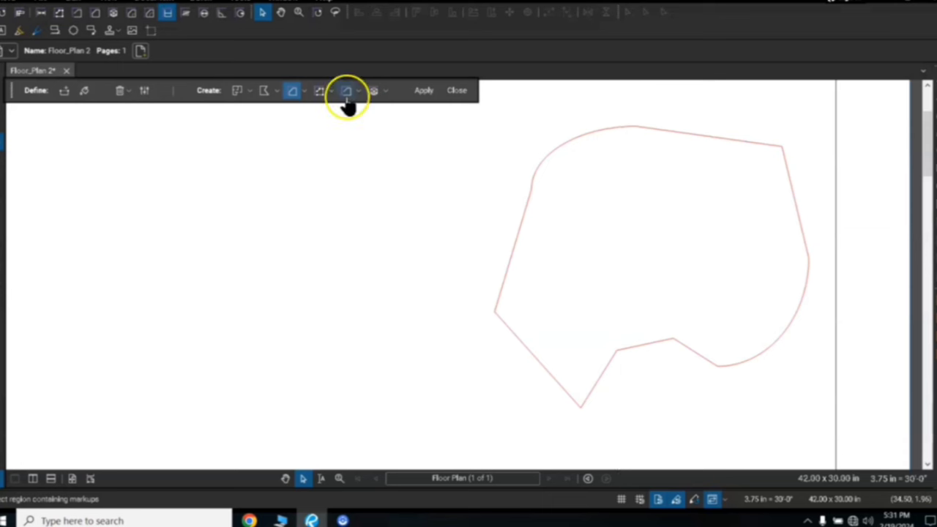
{"action": "left_click", "coordinate": [240, 6]}
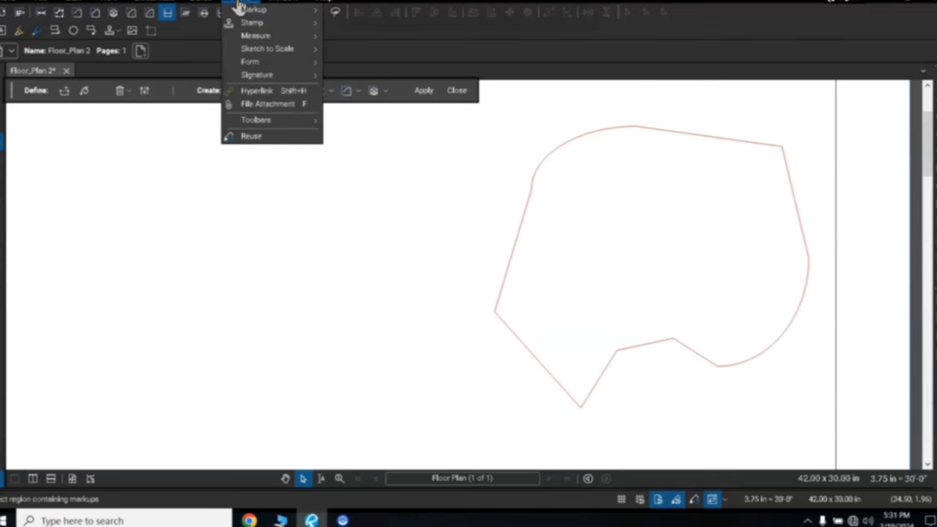
{"action": "mouse_move", "coordinate": [245, 40]}
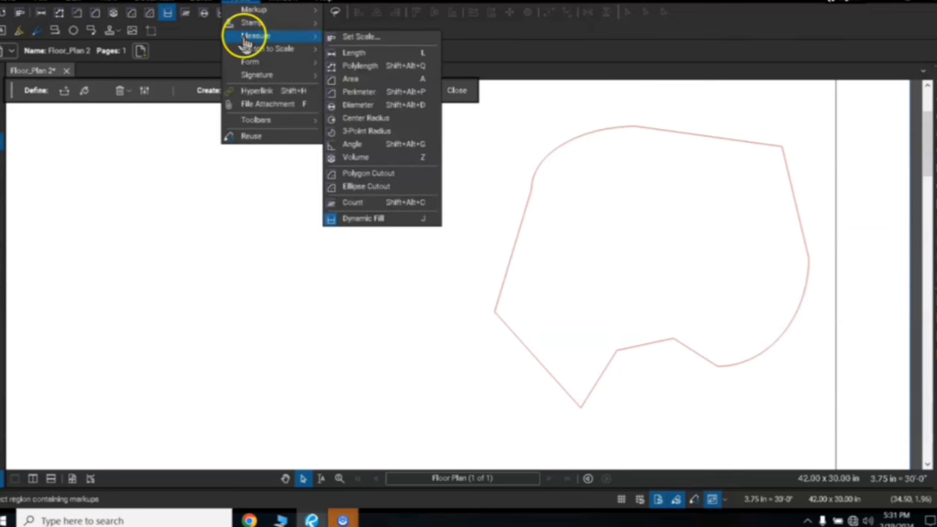
{"action": "left_click", "coordinate": [375, 227]}
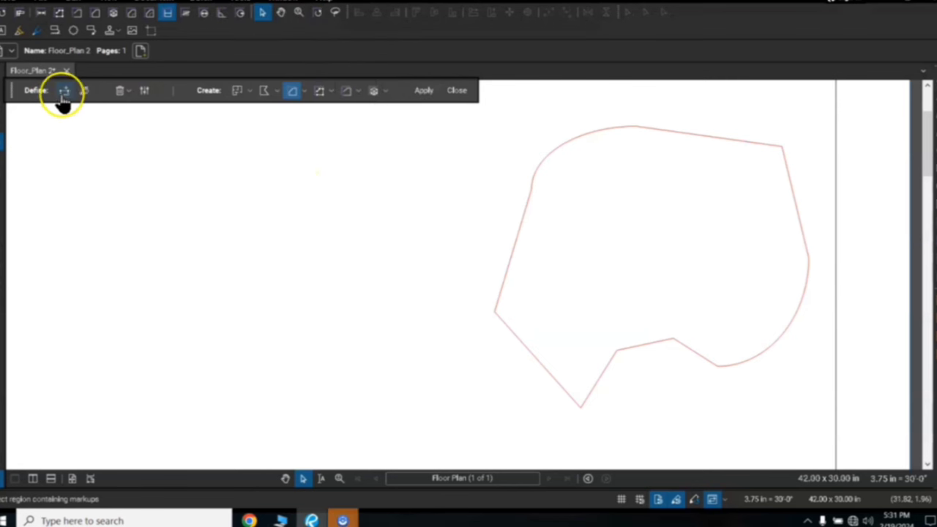
{"action": "left_click", "coordinate": [86, 98]}
{"action": "left_click", "coordinate": [84, 92]}
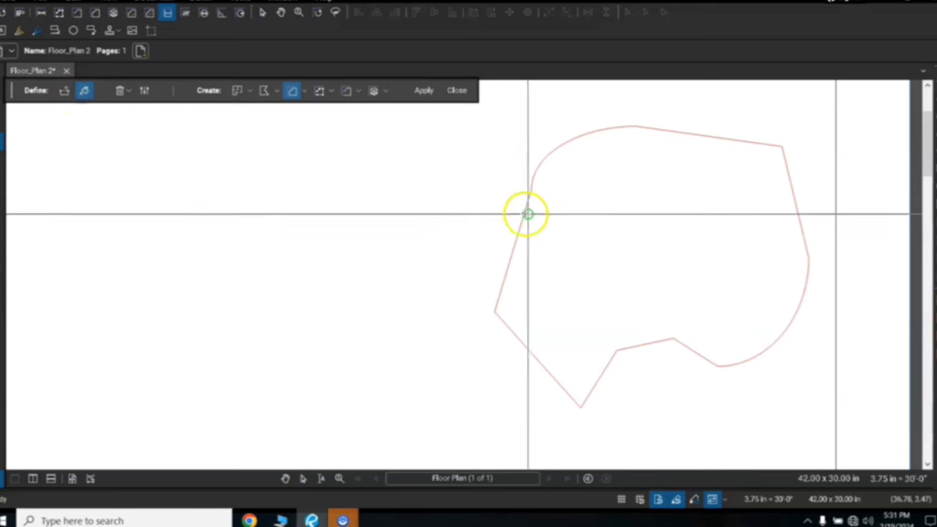
{"action": "mouse_move", "coordinate": [590, 274]}
{"action": "left_mouse_down"}
{"action": "mouse_move", "coordinate": [646, 186]}
{"action": "mouse_move", "coordinate": [723, 221]}
{"action": "mouse_move", "coordinate": [727, 276]}
{"action": "mouse_move", "coordinate": [578, 300]}
{"action": "mouse_move", "coordinate": [645, 227]}
{"action": "left_mouse_up"}
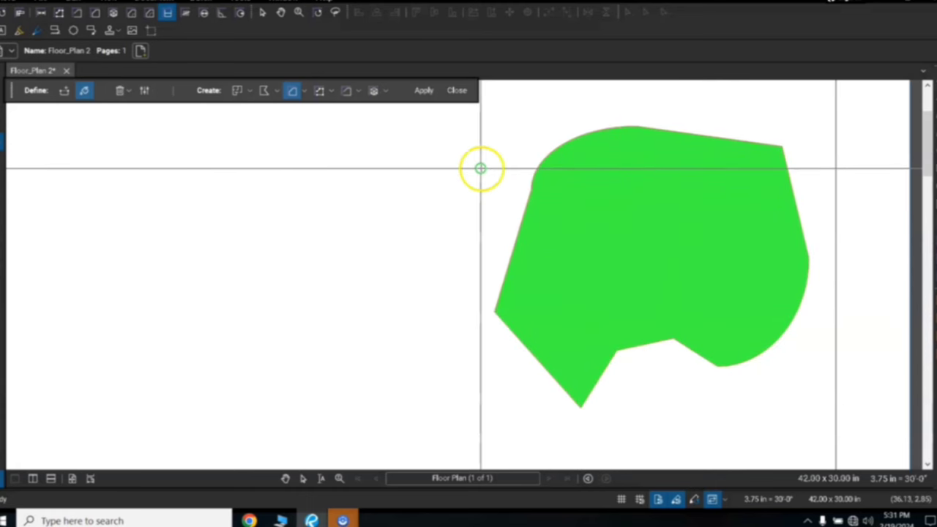
Step: Apply the fill of the irregular outline as an area measurement using the first Area Measurement preset in FRED TILES TOOLS
{"action": "left_click", "coordinate": [425, 92]}
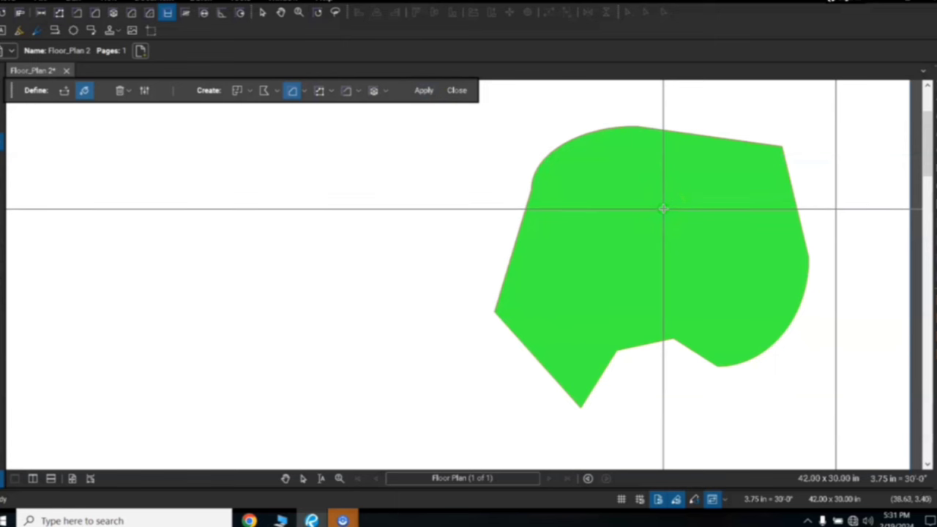
{"action": "left_click", "coordinate": [304, 98]}
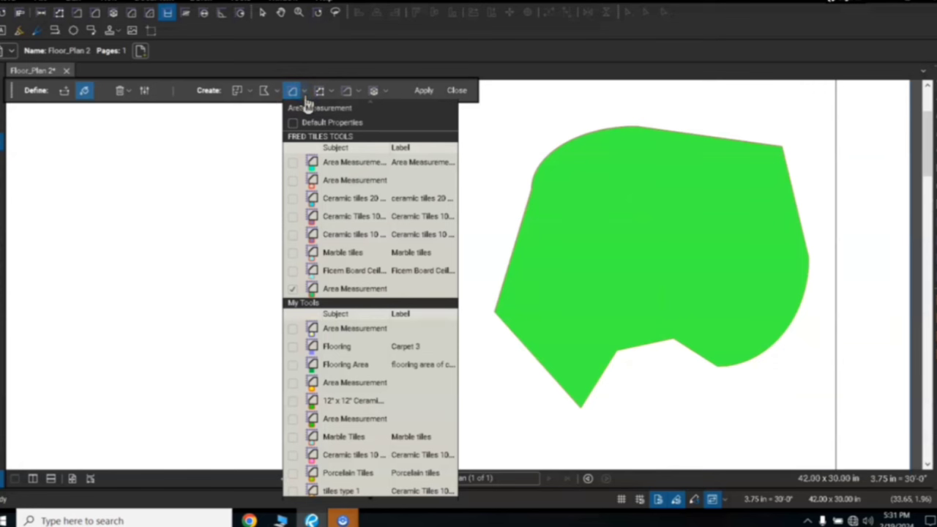
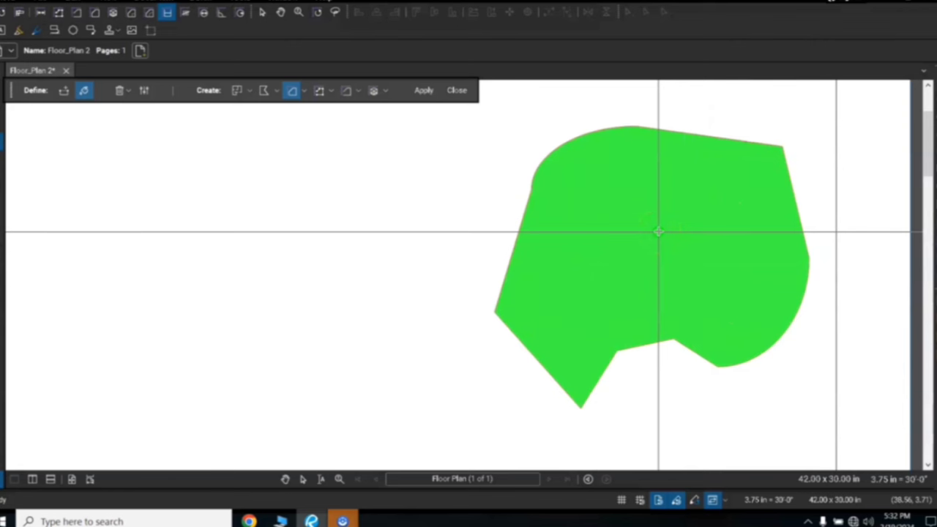
{"action": "left_click", "coordinate": [291, 95]}
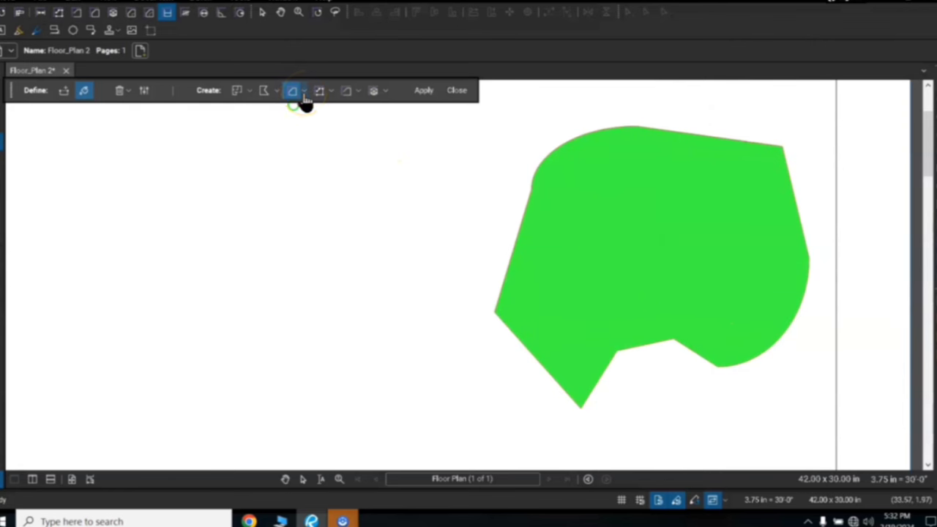
{"action": "left_click", "coordinate": [304, 93]}
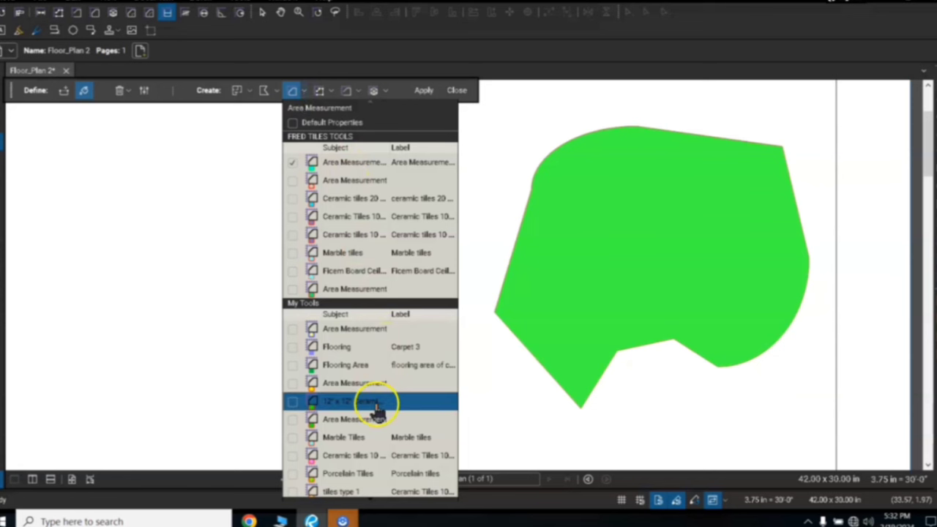
{"action": "left_click", "coordinate": [349, 290]}
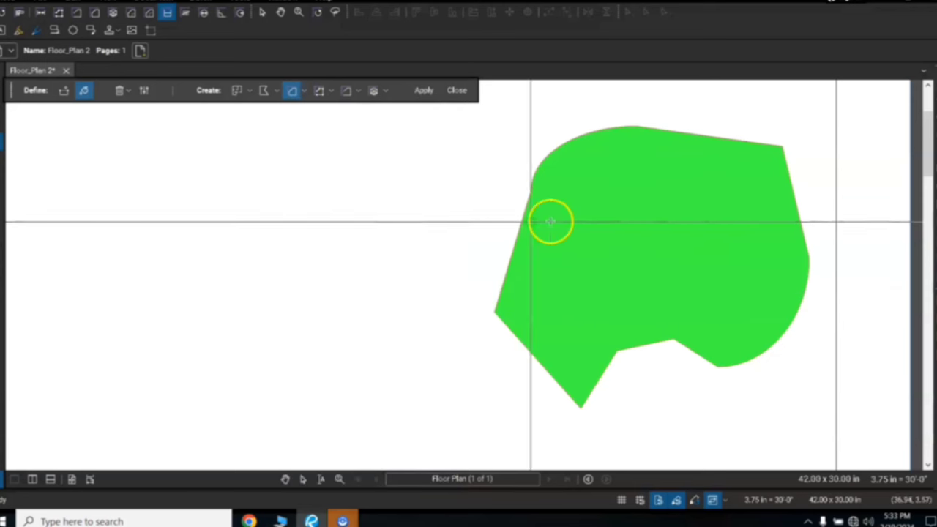
{"action": "left_click", "coordinate": [423, 95]}
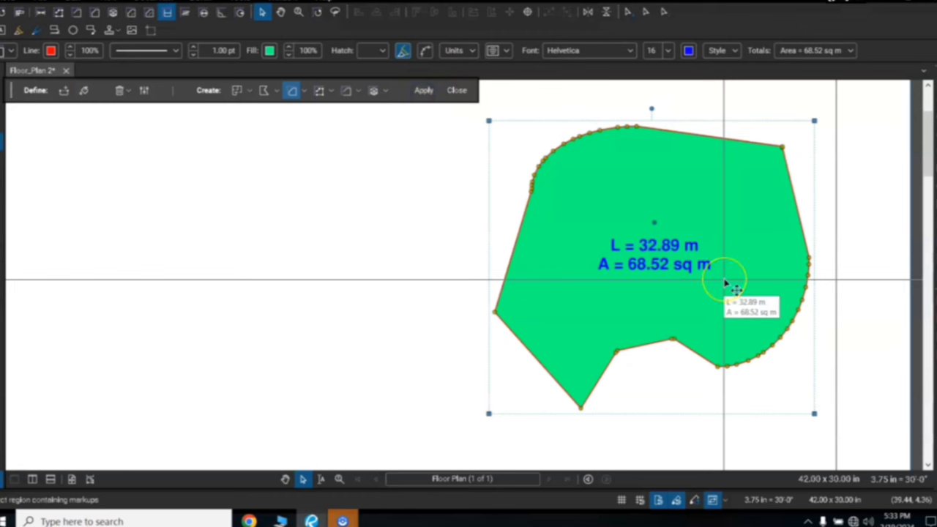
{"action": "left_click", "coordinate": [639, 201]}
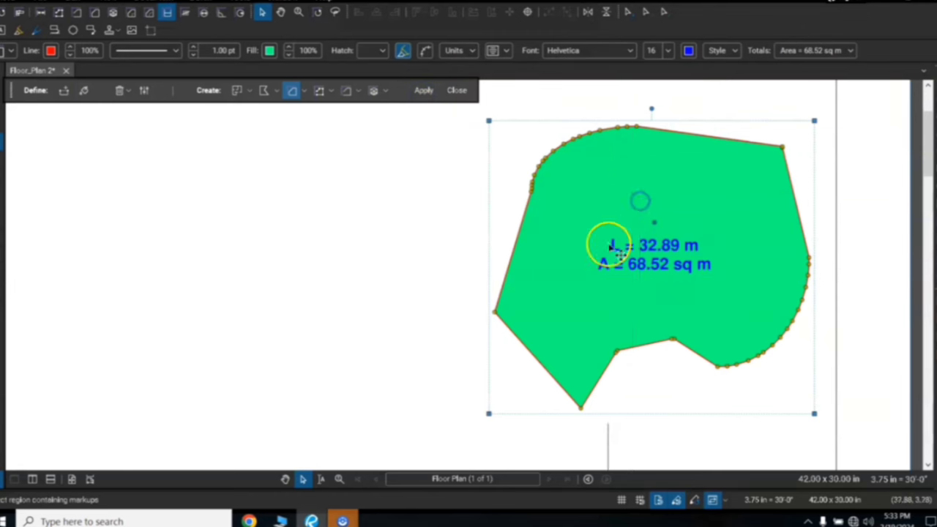
{"action": "key", "text": "Escape"}
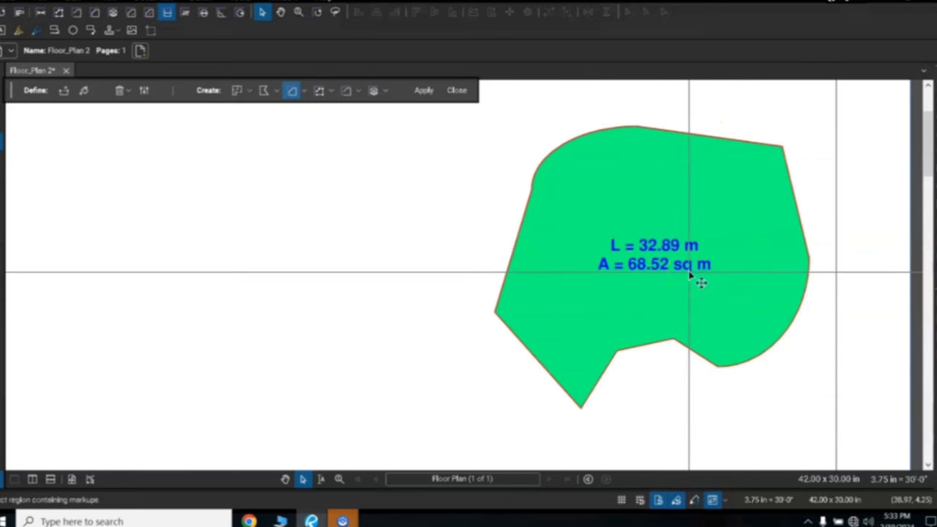
Step: Show the individual segment lengths around the irregular area measurement and hide them again
{"action": "left_click", "coordinate": [689, 275]}
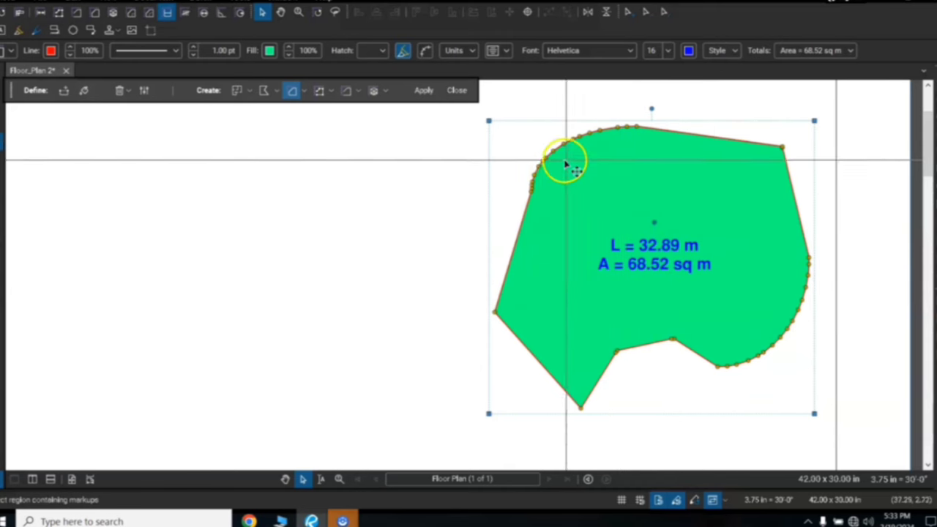
{"action": "left_click", "coordinate": [424, 54]}
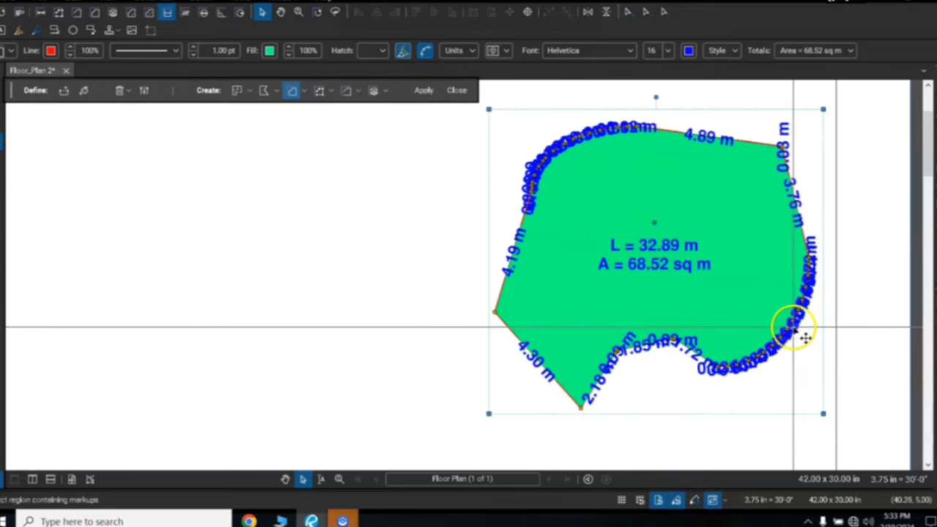
{"action": "left_click", "coordinate": [425, 53]}
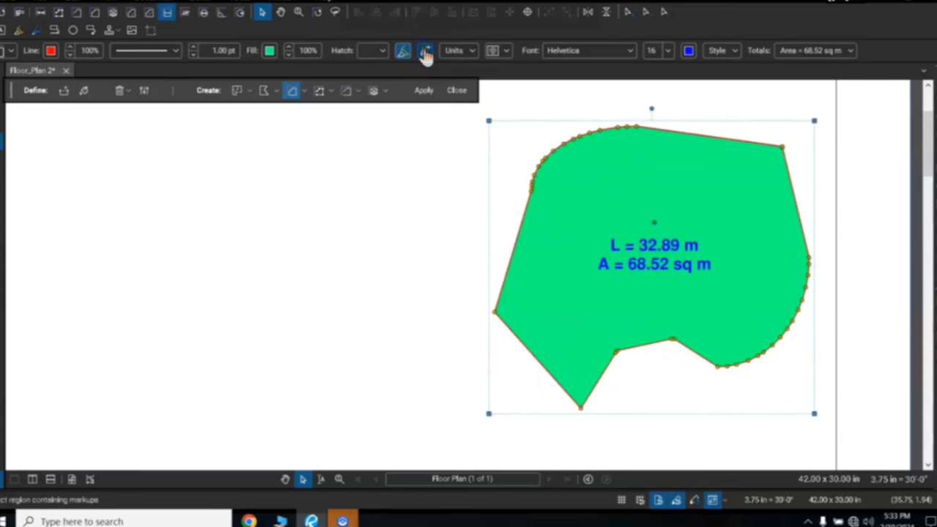
{"action": "left_click", "coordinate": [426, 54]}
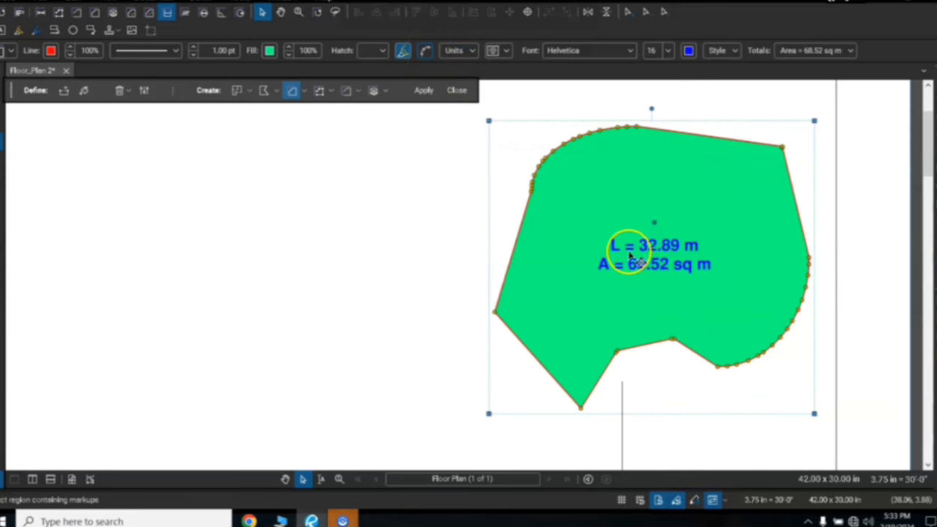
Step: Set the irregular area measurement's length unit to ft' in" and its area unit to sf
{"action": "left_click", "coordinate": [472, 51]}
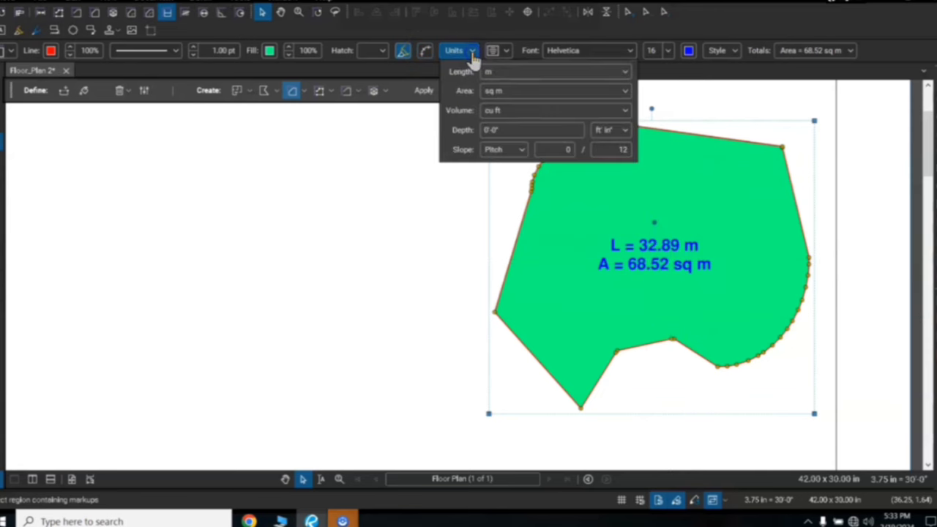
{"action": "left_click", "coordinate": [502, 73]}
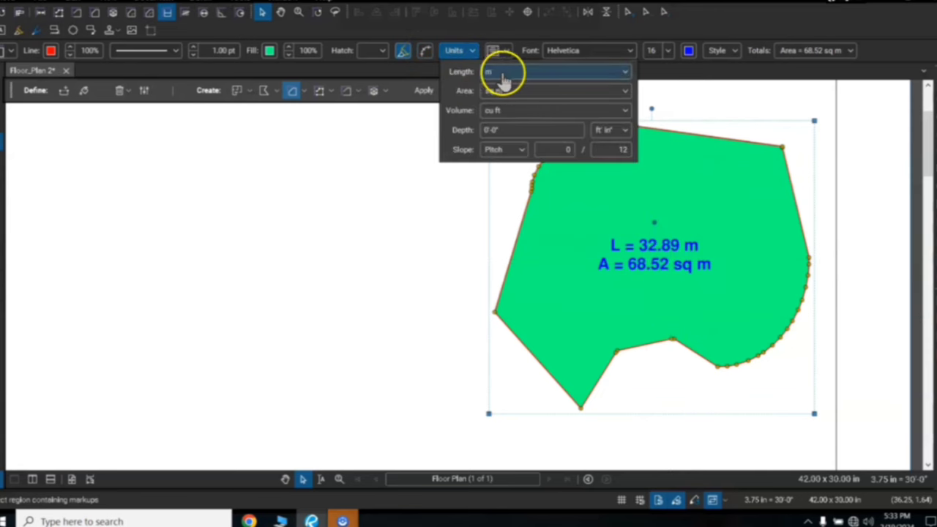
{"action": "left_click", "coordinate": [514, 75]}
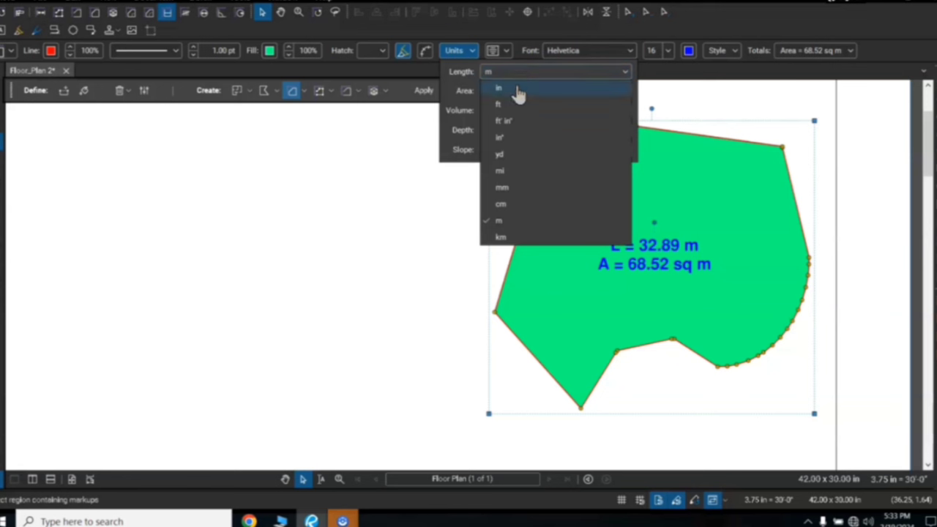
{"action": "left_click", "coordinate": [504, 121]}
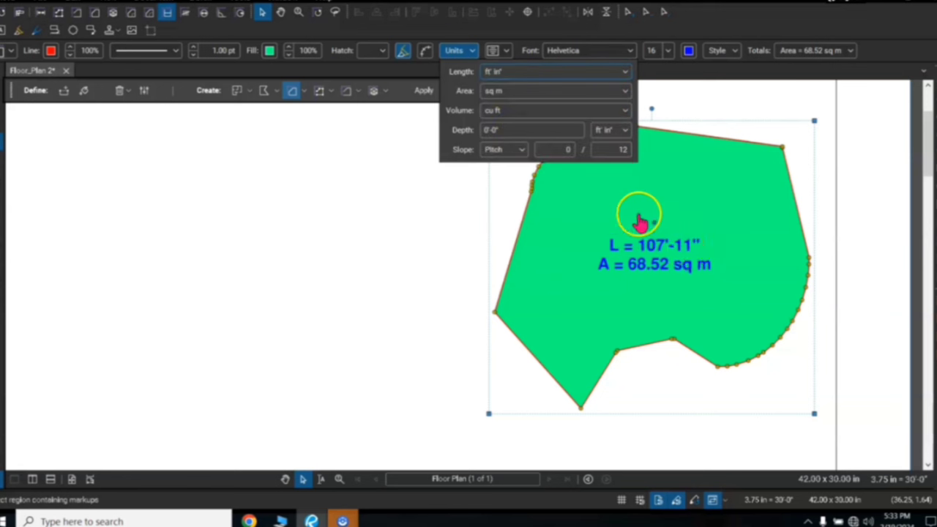
{"action": "left_click", "coordinate": [517, 93]}
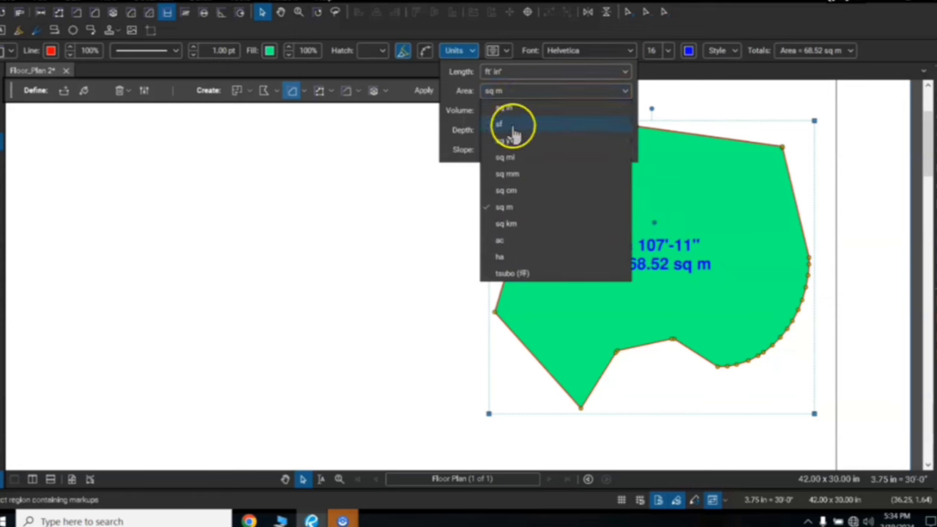
{"action": "left_click", "coordinate": [515, 126]}
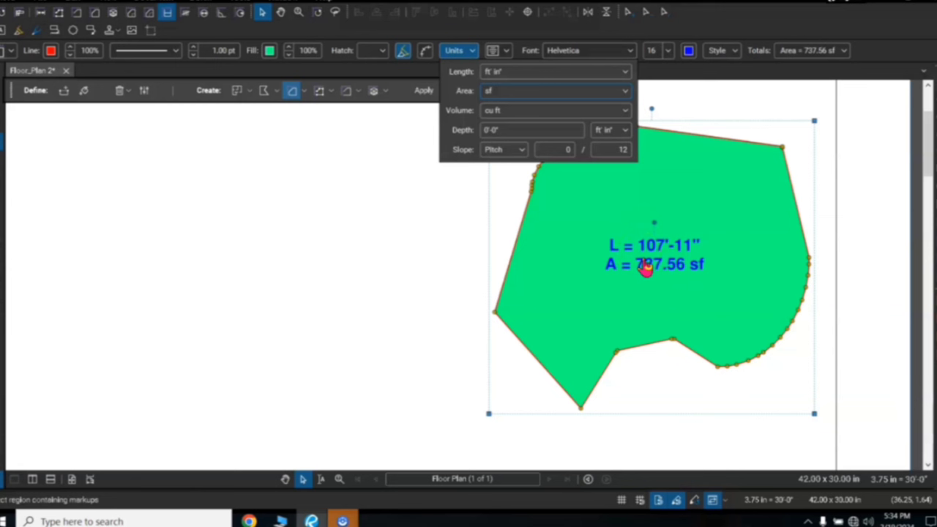
Step: Set the irregular area measurement's length unit back to m and its area unit back to sq m
{"action": "left_click", "coordinate": [550, 73]}
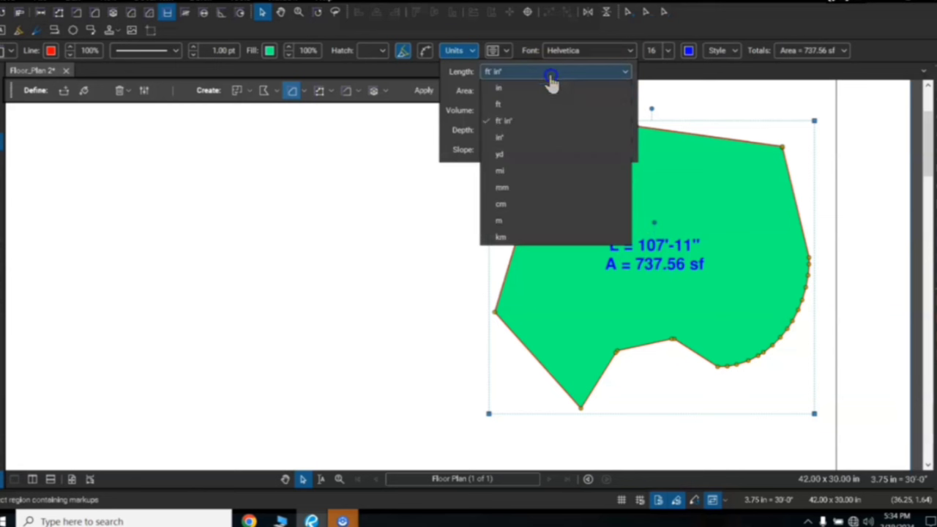
{"action": "left_click", "coordinate": [502, 220]}
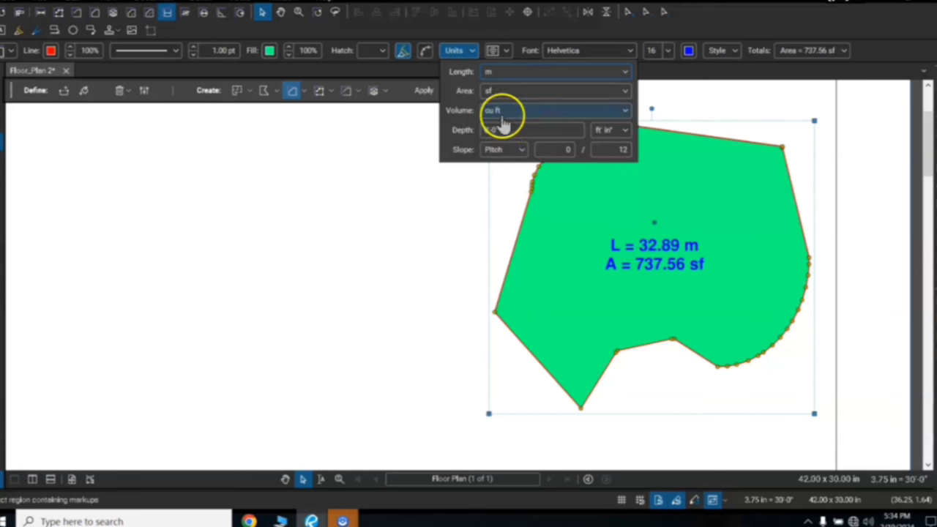
{"action": "left_click", "coordinate": [518, 92]}
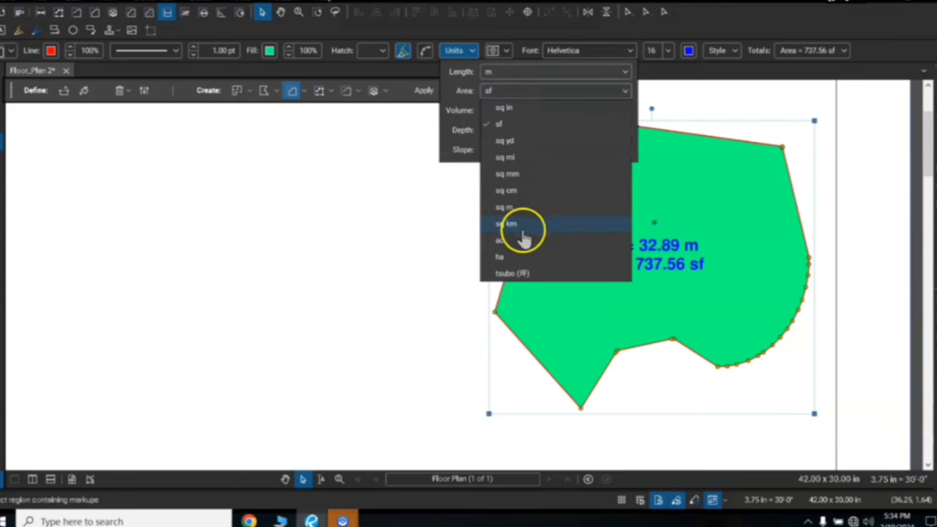
{"action": "left_click", "coordinate": [515, 208]}
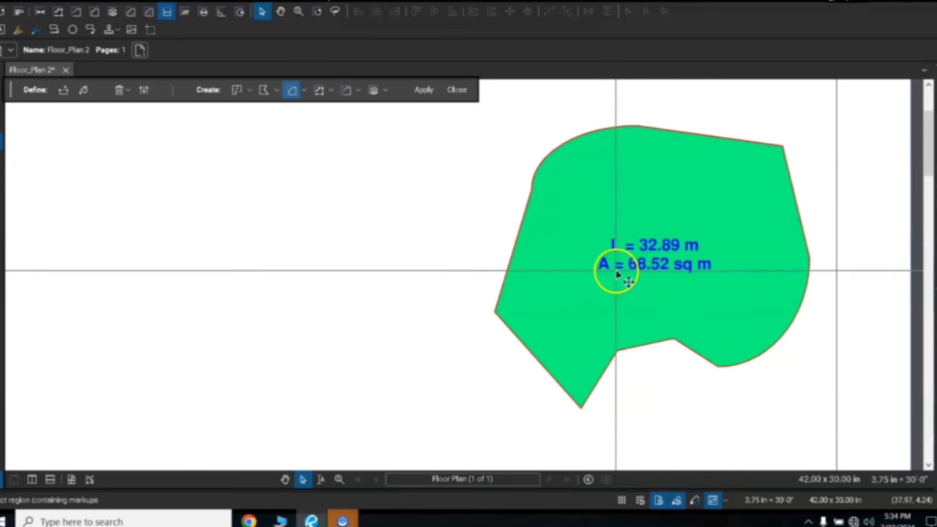
Step: Examine Office 226 and the neighbouring tile area measurements in Offices 228 and 230, including the walls and door openings
{"action": "scroll", "coordinate": [651, 245], "scroll_direction": "down", "scroll_amount": 3}
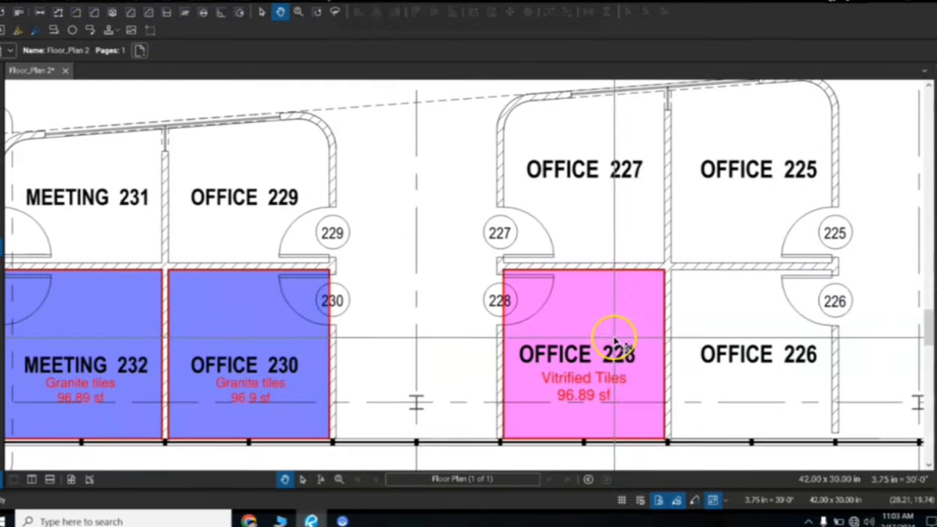
{"action": "scroll", "coordinate": [646, 335], "scroll_direction": "up", "scroll_amount": 2}
{"action": "left_click_drag", "start_coordinate": [674, 329], "coordinate": [607, 303]}
{"action": "scroll", "coordinate": [594, 292], "scroll_direction": "down", "scroll_amount": 2}
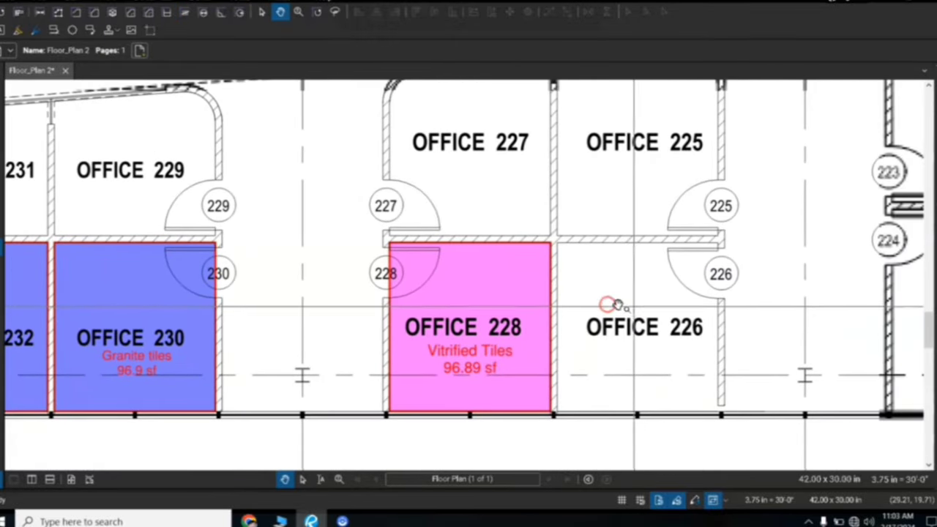
{"action": "scroll", "coordinate": [633, 303], "scroll_direction": "up", "scroll_amount": 1}
{"action": "scroll", "coordinate": [602, 268], "scroll_direction": "down", "scroll_amount": 2}
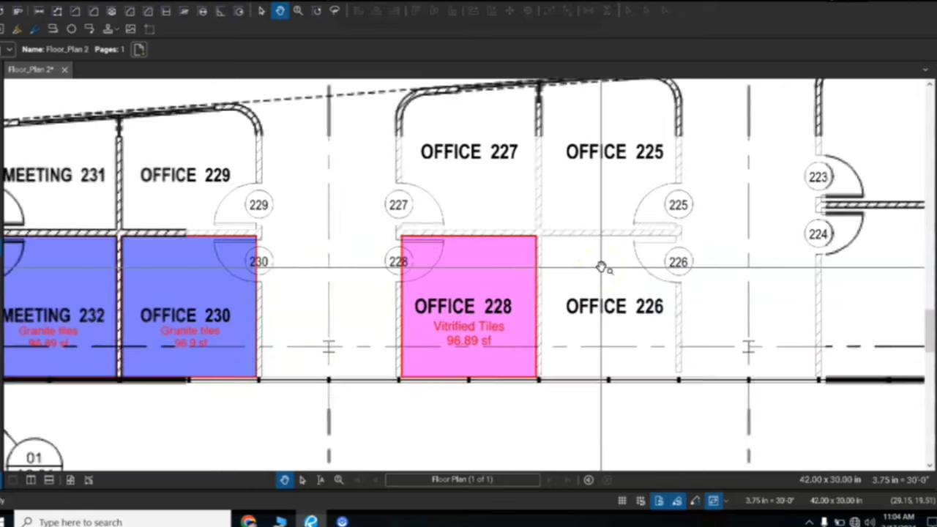
{"action": "left_click_drag", "start_coordinate": [622, 266], "coordinate": [586, 259]}
{"action": "scroll", "coordinate": [586, 259], "scroll_direction": "up", "scroll_amount": 1}
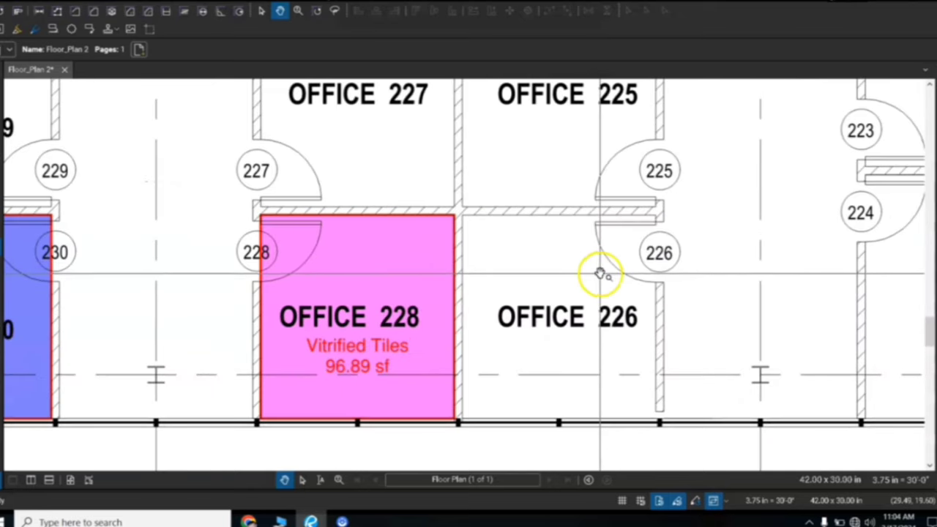
{"action": "scroll", "coordinate": [585, 274], "scroll_direction": "up", "scroll_amount": 1}
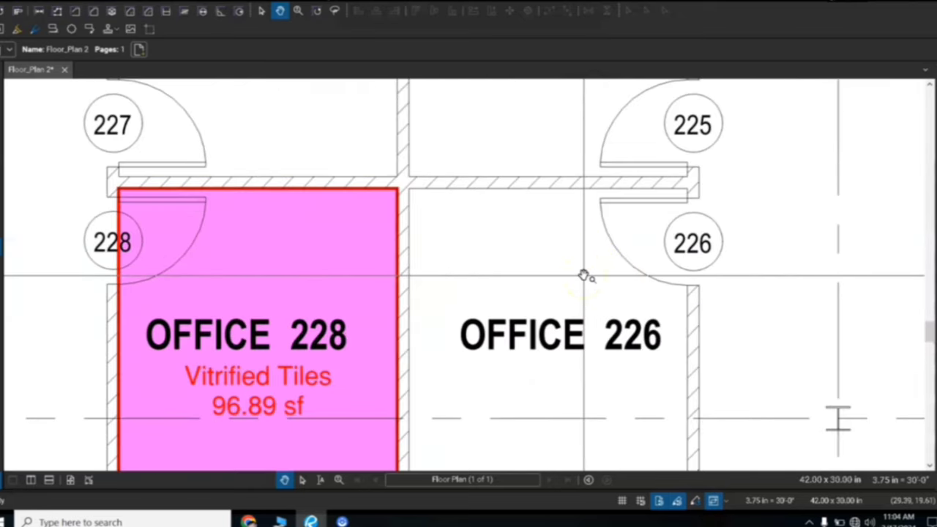
{"action": "scroll", "coordinate": [586, 273], "scroll_direction": "down", "scroll_amount": 1}
{"action": "left_click_drag", "start_coordinate": [583, 274], "coordinate": [580, 259]}
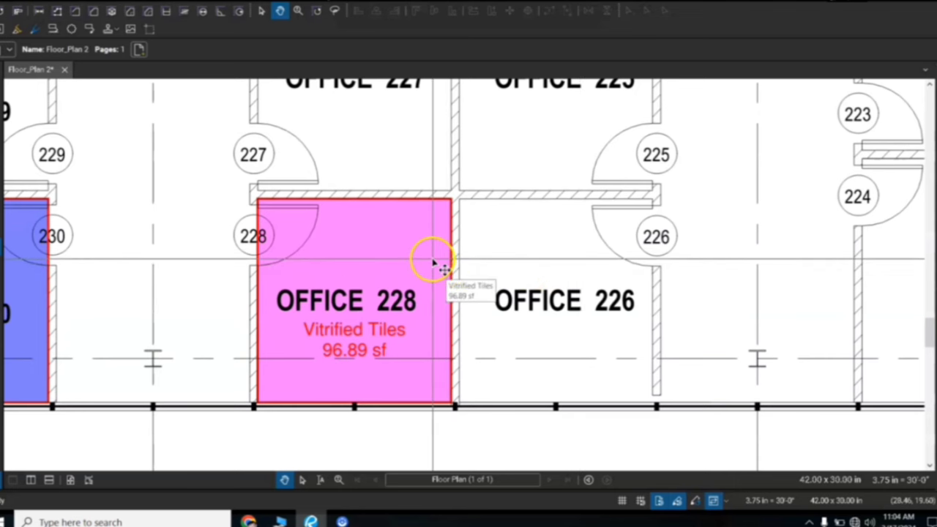
{"action": "scroll", "coordinate": [524, 251], "scroll_direction": "down", "scroll_amount": 1}
{"action": "scroll", "coordinate": [534, 249], "scroll_direction": "right", "scroll_amount": 1}
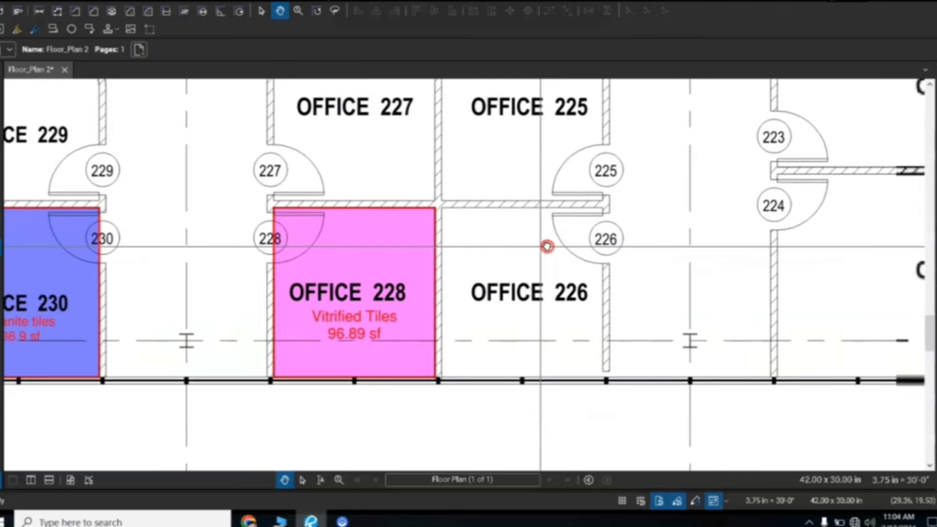
{"action": "scroll", "coordinate": [544, 251], "scroll_direction": "up", "scroll_amount": 2}
{"action": "scroll", "coordinate": [548, 251], "scroll_direction": "down", "scroll_amount": 1}
{"action": "left_click_drag", "start_coordinate": [547, 251], "coordinate": [544, 251]}
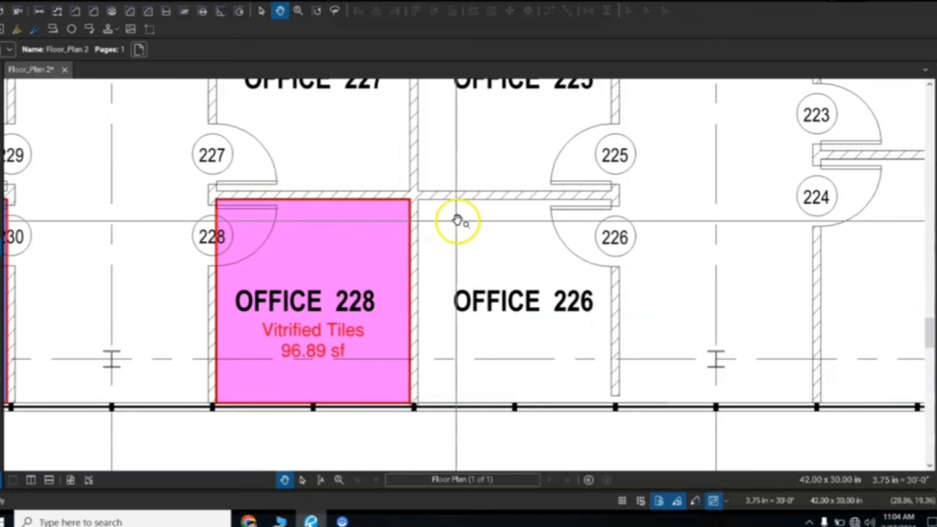
Step: Check the Snap to Content and Snap to Markup settings for the document view
{"action": "left_click", "coordinate": [114, 5]}
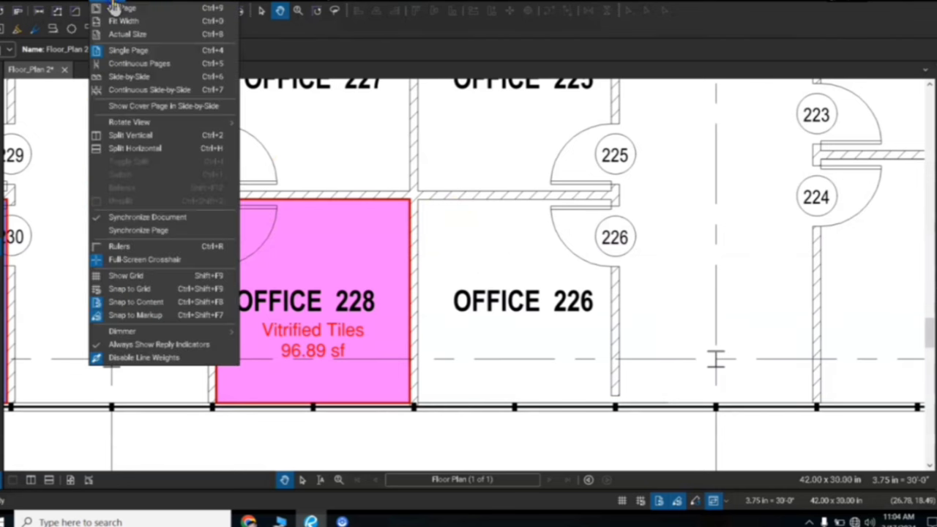
{"action": "left_click", "coordinate": [142, 305]}
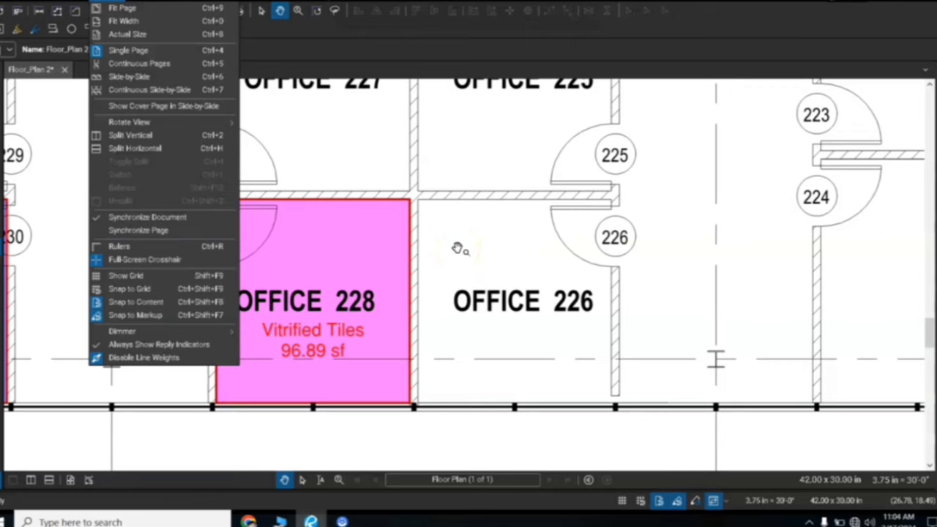
{"action": "left_click", "coordinate": [110, 2]}
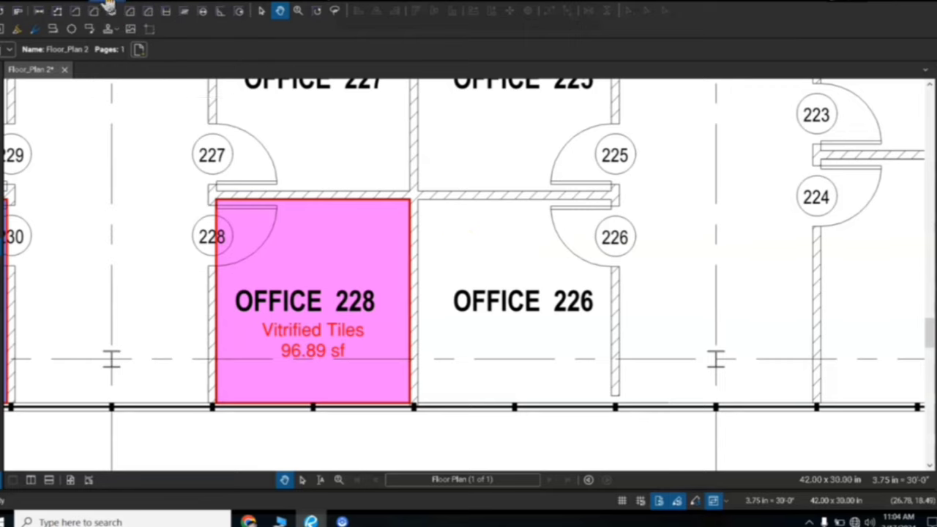
Step: Calibrate the current page against the dimension between grids 07 and 08 and apply the scale 3.75 in = 30'-0" with 1/4 precision
{"action": "scroll", "coordinate": [512, 155], "scroll_direction": "down", "scroll_amount": 3}
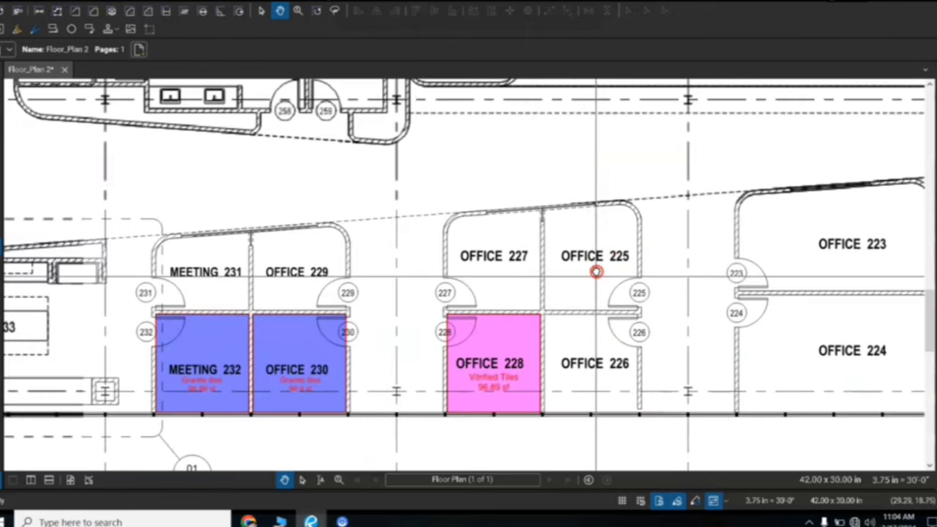
{"action": "scroll", "coordinate": [593, 133], "scroll_direction": "down", "scroll_amount": 2}
{"action": "left_click_drag", "start_coordinate": [593, 129], "coordinate": [532, 317]}
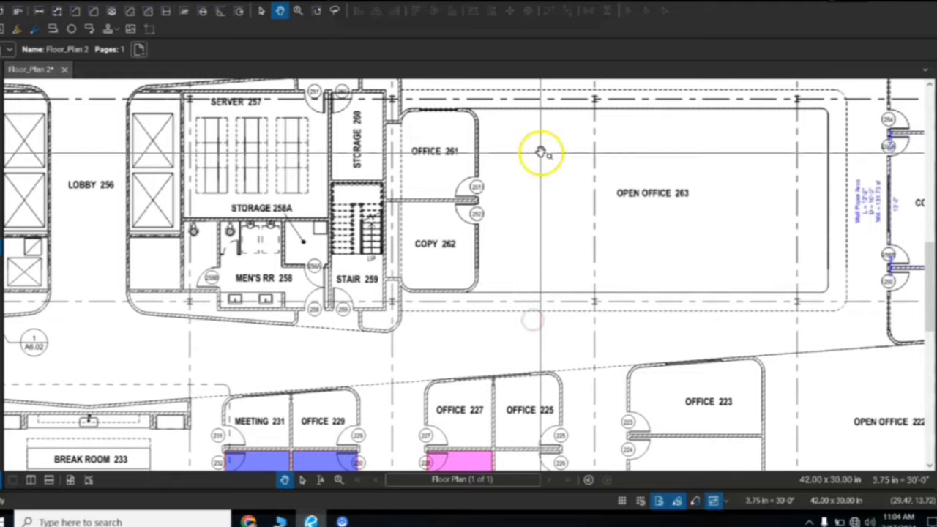
{"action": "left_click_drag", "start_coordinate": [539, 151], "coordinate": [519, 317]}
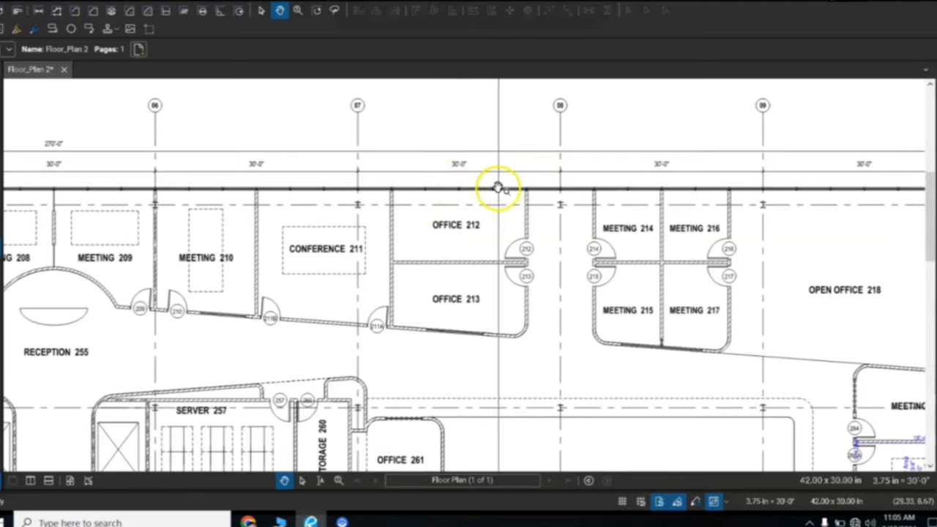
{"action": "scroll", "coordinate": [505, 173], "scroll_direction": "up", "scroll_amount": 2}
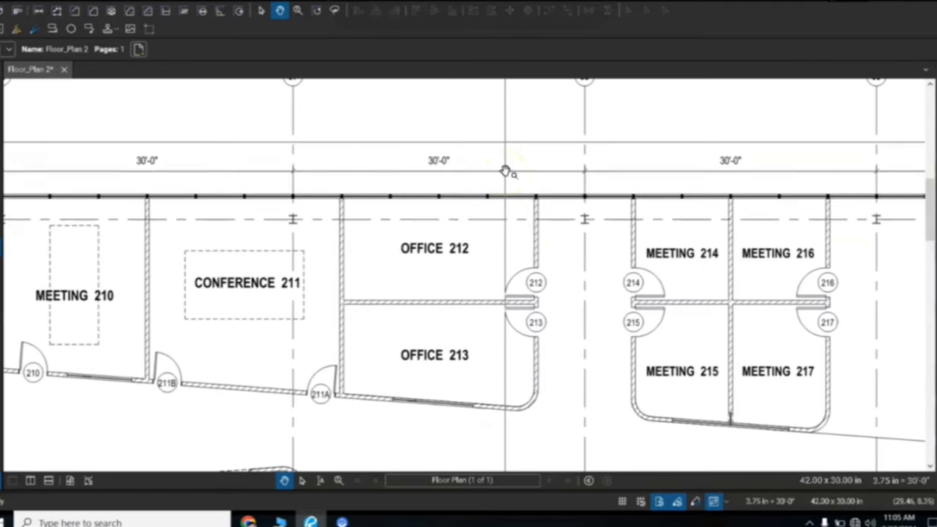
{"action": "left_click_drag", "start_coordinate": [505, 173], "coordinate": [548, 237]}
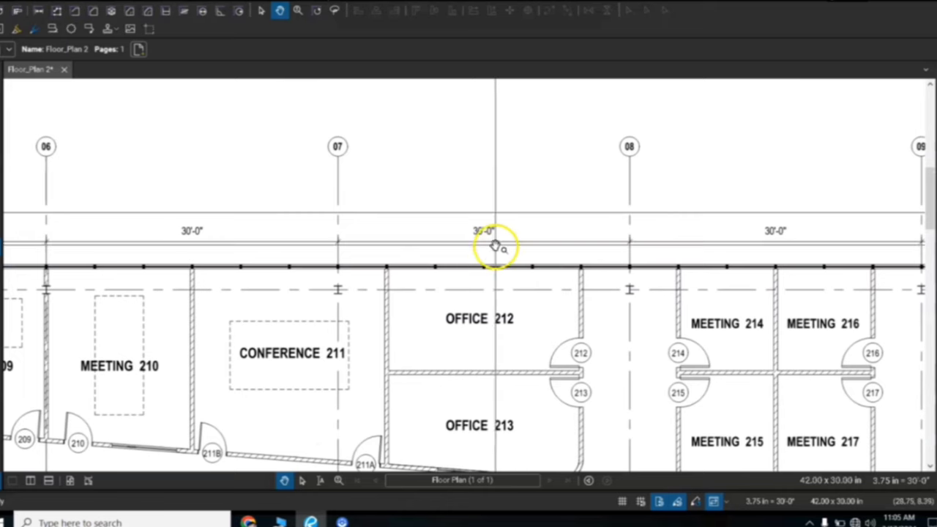
{"action": "scroll", "coordinate": [495, 242], "scroll_direction": "up", "scroll_amount": 2}
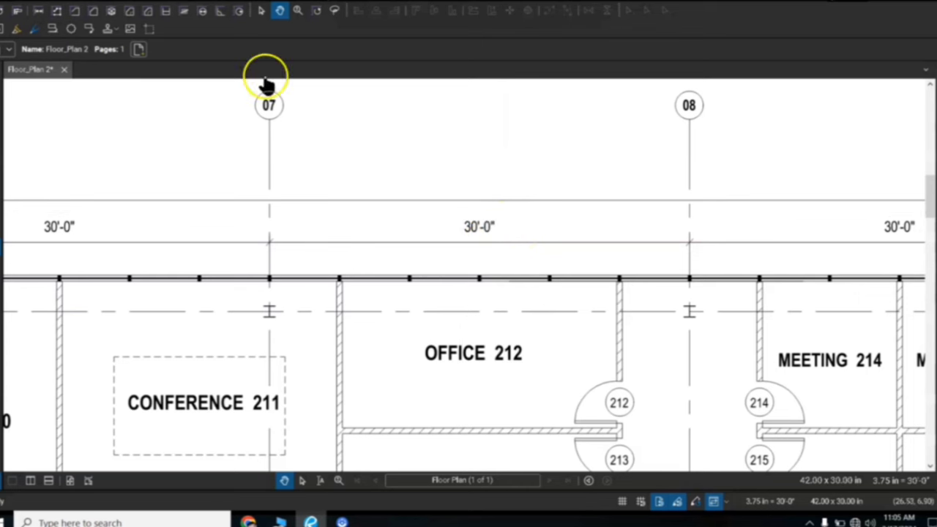
{"action": "left_click", "coordinate": [235, 7]}
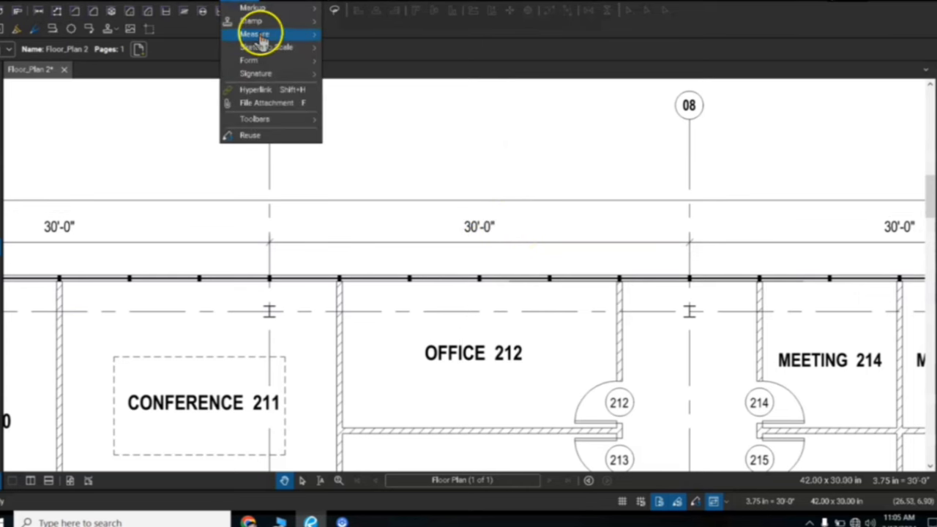
{"action": "mouse_move", "coordinate": [262, 40]}
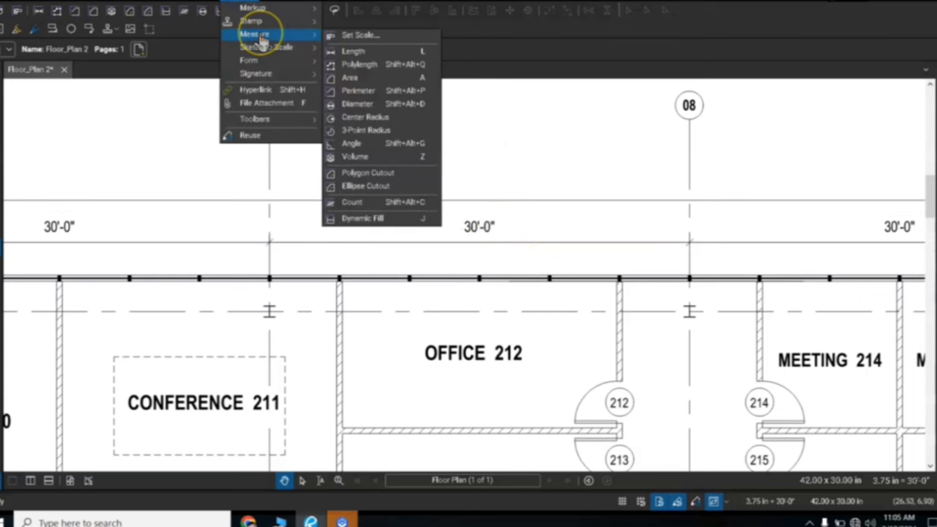
{"action": "left_click", "coordinate": [370, 35]}
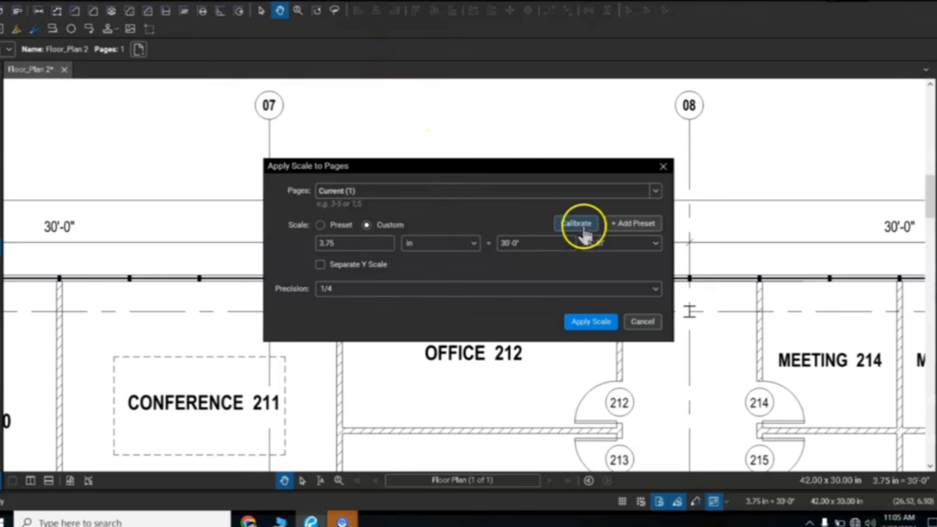
{"action": "left_click", "coordinate": [578, 224]}
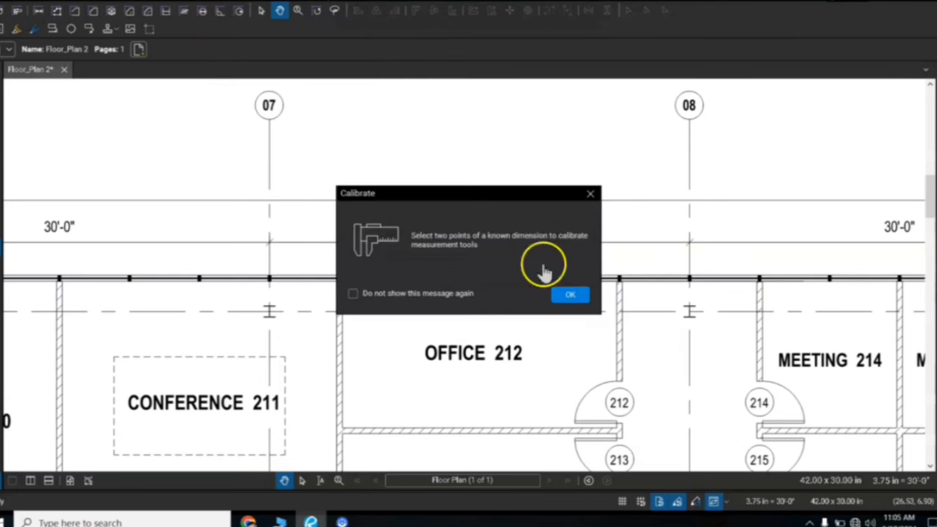
{"action": "left_click", "coordinate": [565, 294]}
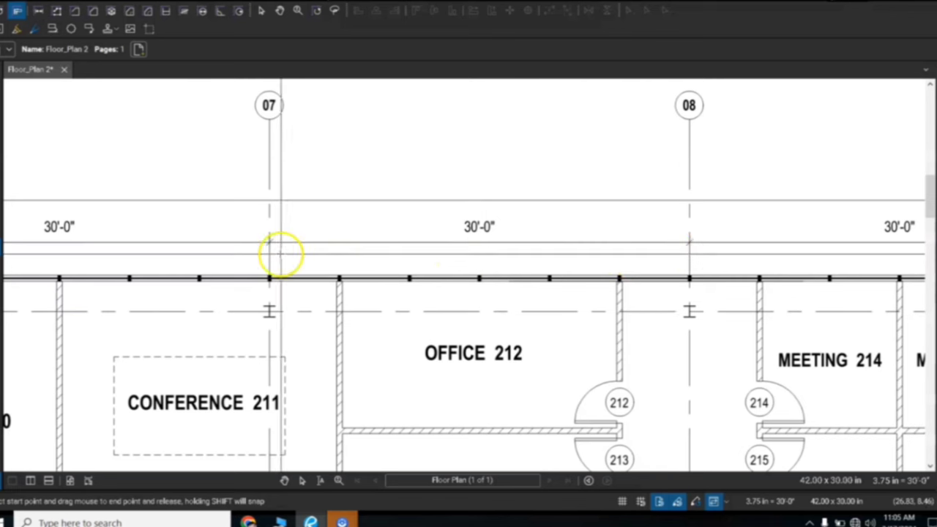
{"action": "left_click_drag", "start_coordinate": [269, 243], "coordinate": [687, 243]}
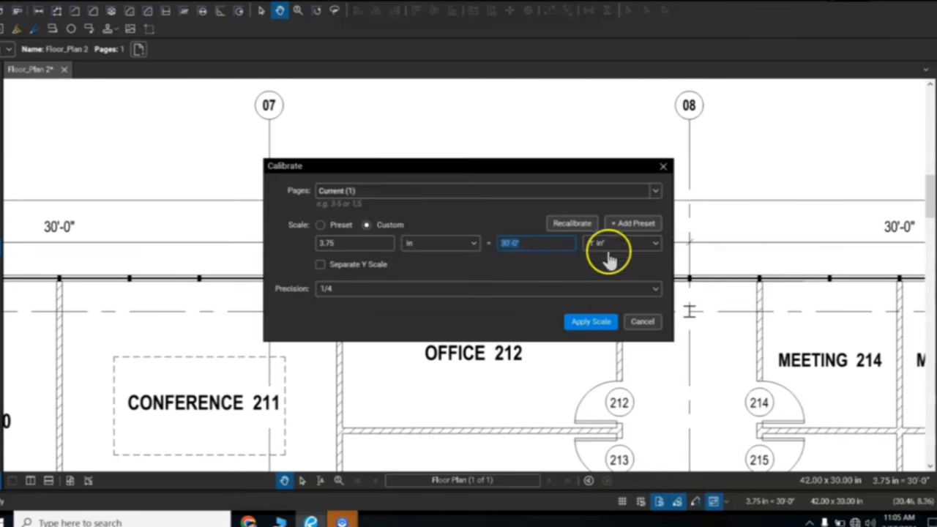
{"action": "left_click", "coordinate": [593, 330]}
Step: Activate the Polylength measurement tool for measuring the office walls
{"action": "scroll", "coordinate": [540, 233], "scroll_direction": "down", "scroll_amount": 1}
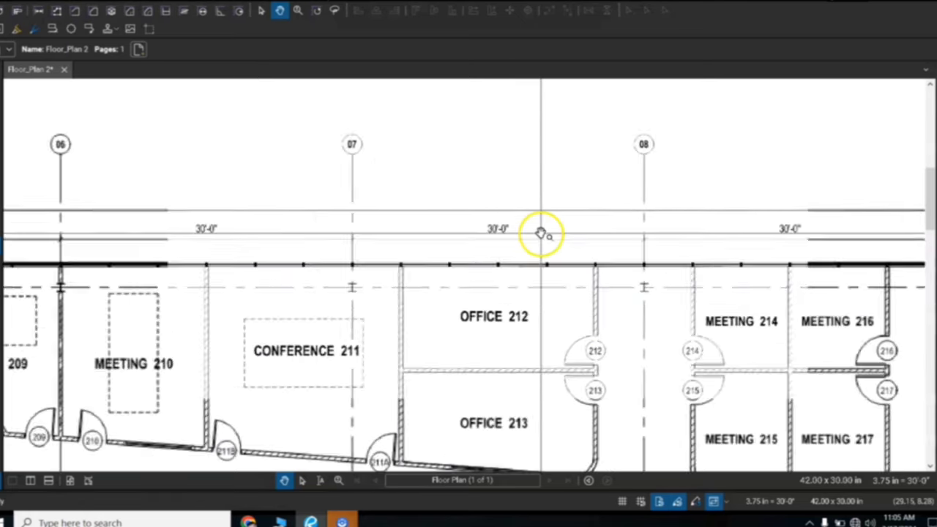
{"action": "scroll", "coordinate": [540, 232], "scroll_direction": "down", "scroll_amount": 1}
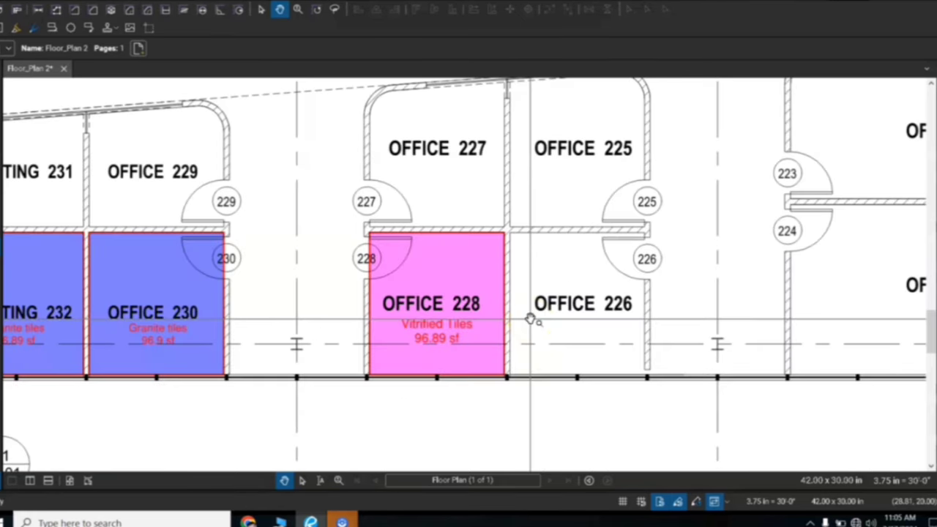
{"action": "scroll", "coordinate": [531, 320], "scroll_direction": "down", "scroll_amount": 2}
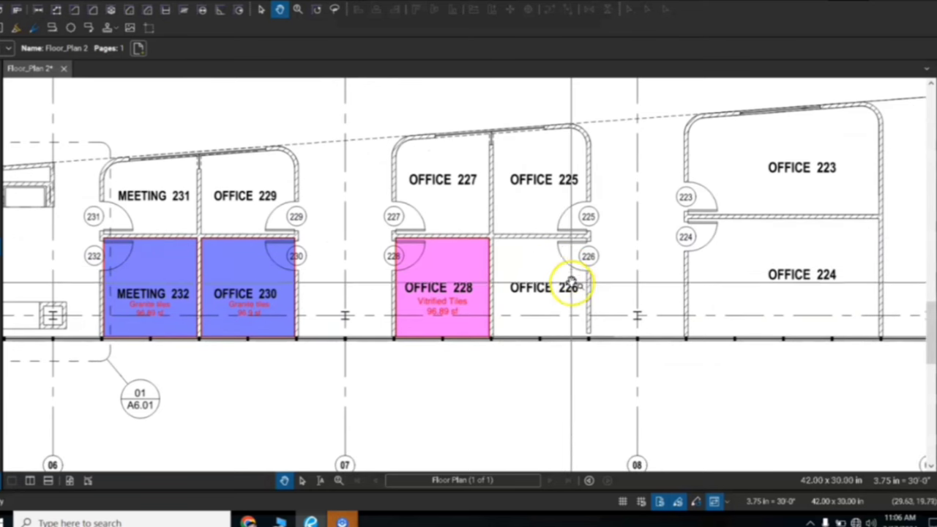
{"action": "left_click", "coordinate": [541, 290]}
{"action": "scroll", "coordinate": [544, 304], "scroll_direction": "up", "scroll_amount": 2}
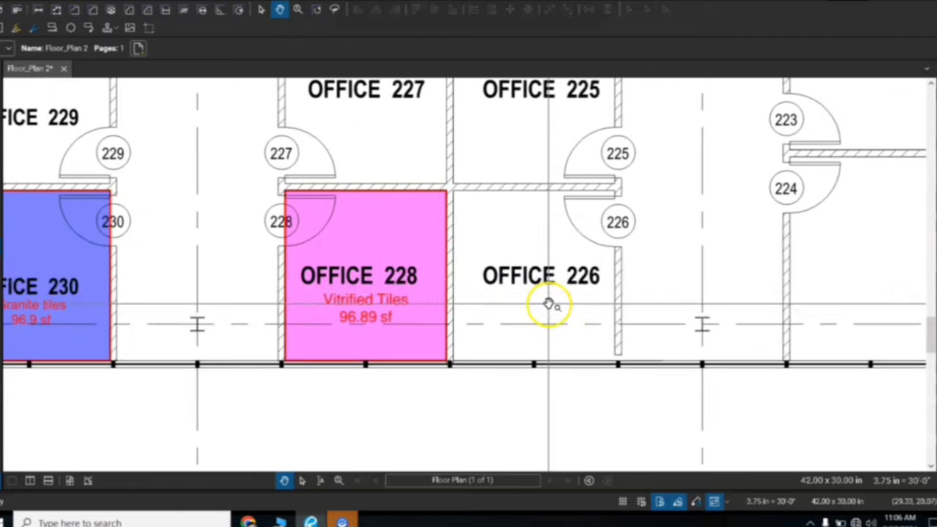
{"action": "left_click_drag", "start_coordinate": [579, 300], "coordinate": [595, 298]}
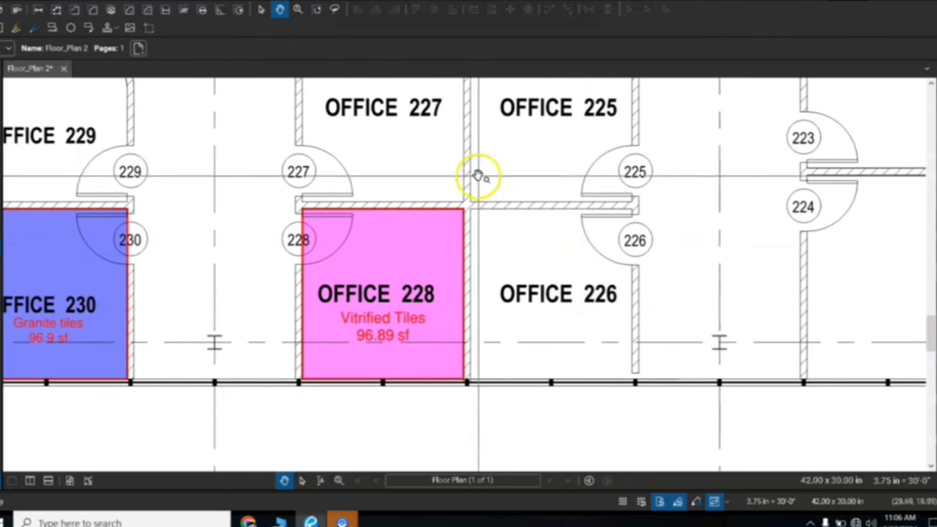
{"action": "right_click", "coordinate": [241, 6]}
{"action": "mouse_move", "coordinate": [249, 40]}
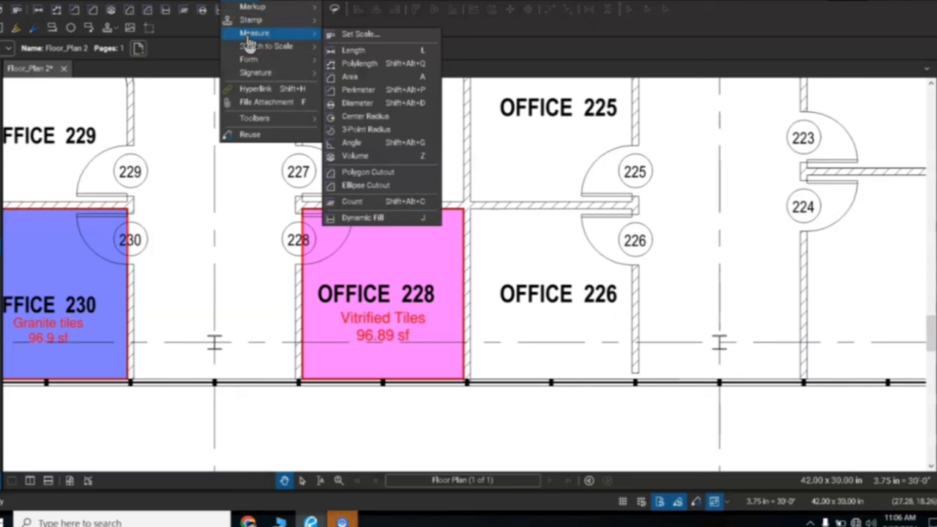
{"action": "left_click", "coordinate": [260, 45]}
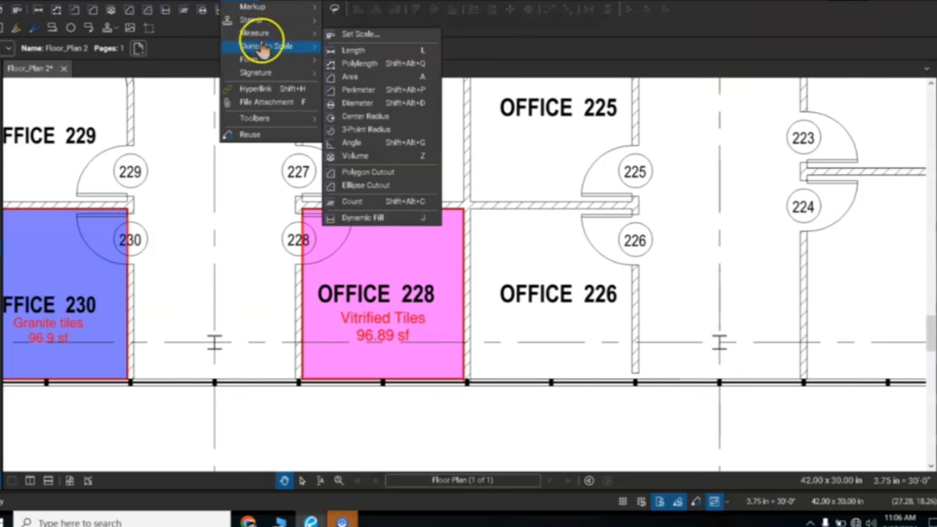
{"action": "left_click", "coordinate": [364, 90]}
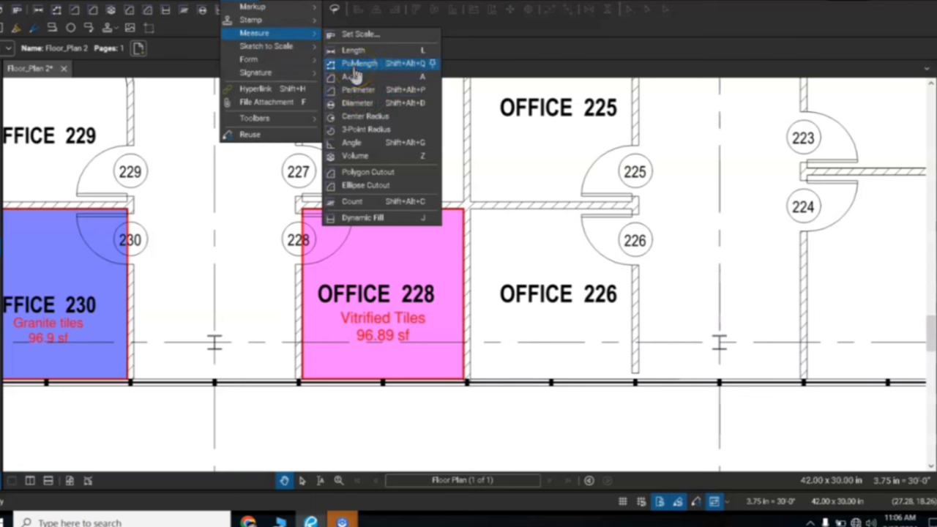
{"action": "left_click", "coordinate": [362, 64]}
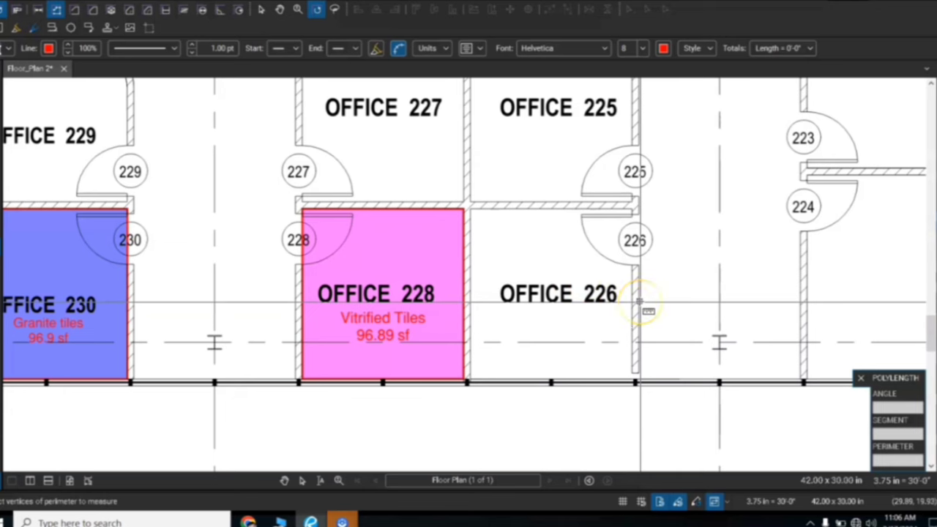
Step: Trace Office 224's walls from the lower jamb of door 224 down the left wall and along the bottom wall to the right corner
{"action": "scroll", "coordinate": [585, 293], "scroll_direction": "down", "scroll_amount": 3}
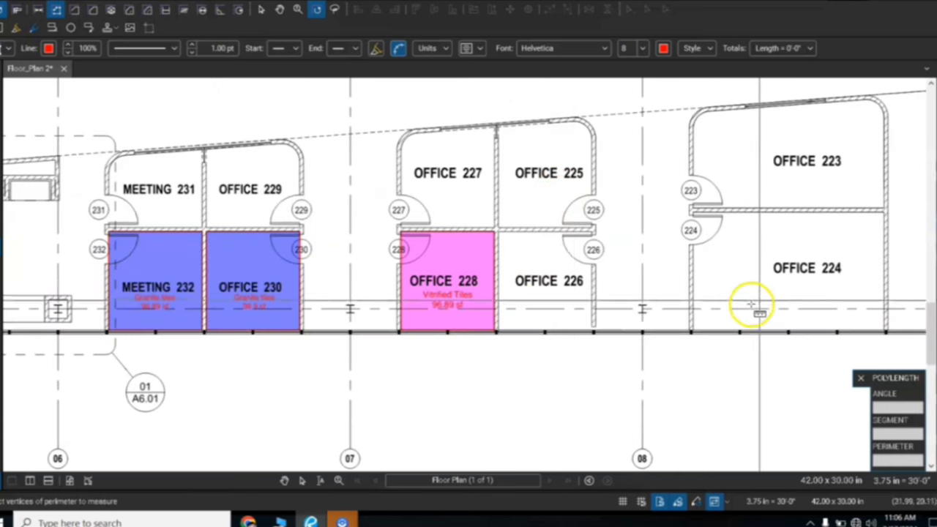
{"action": "left_click_drag", "start_coordinate": [750, 304], "coordinate": [506, 301]}
{"action": "scroll", "coordinate": [627, 277], "scroll_direction": "up", "scroll_amount": 3}
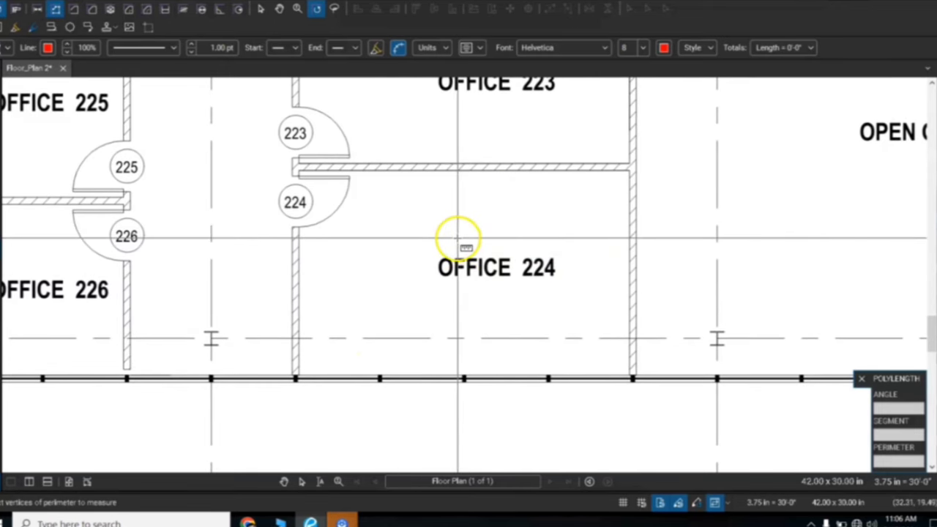
{"action": "left_click", "coordinate": [297, 232]}
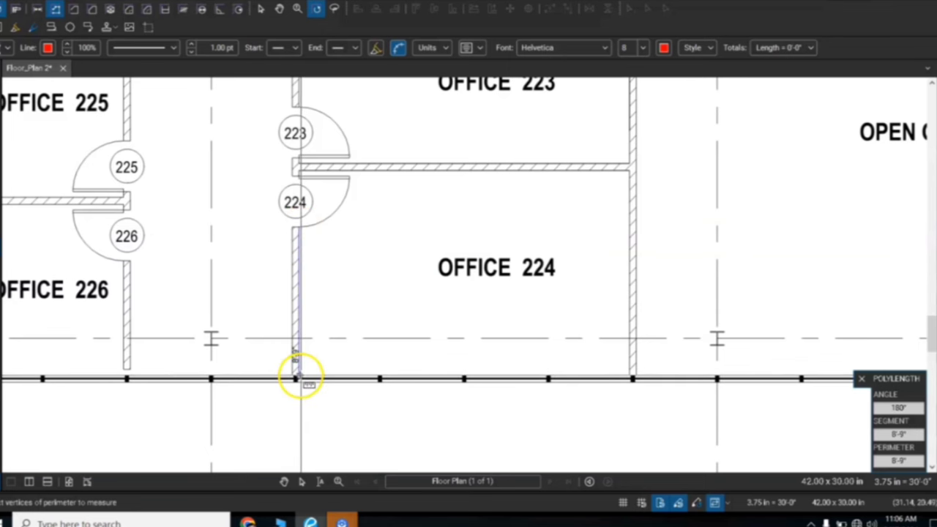
{"action": "left_click", "coordinate": [296, 377]}
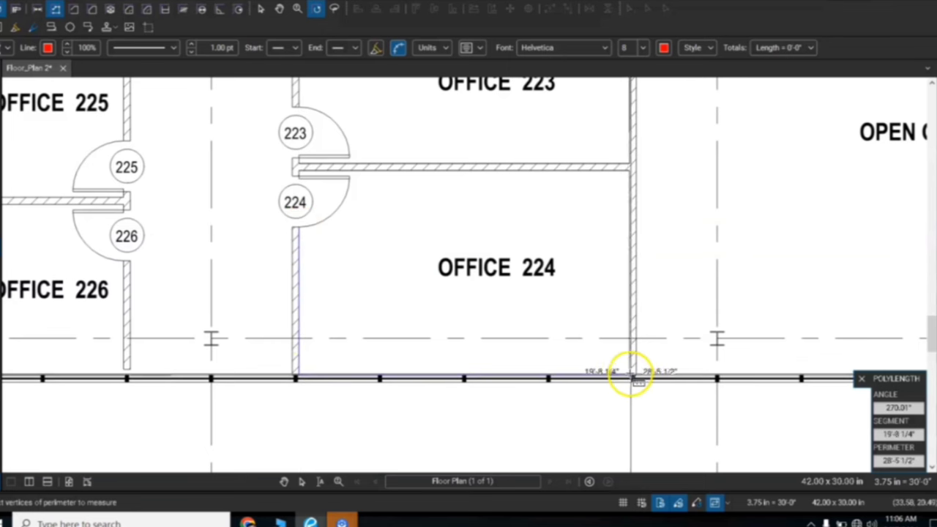
{"action": "left_click", "coordinate": [631, 377]}
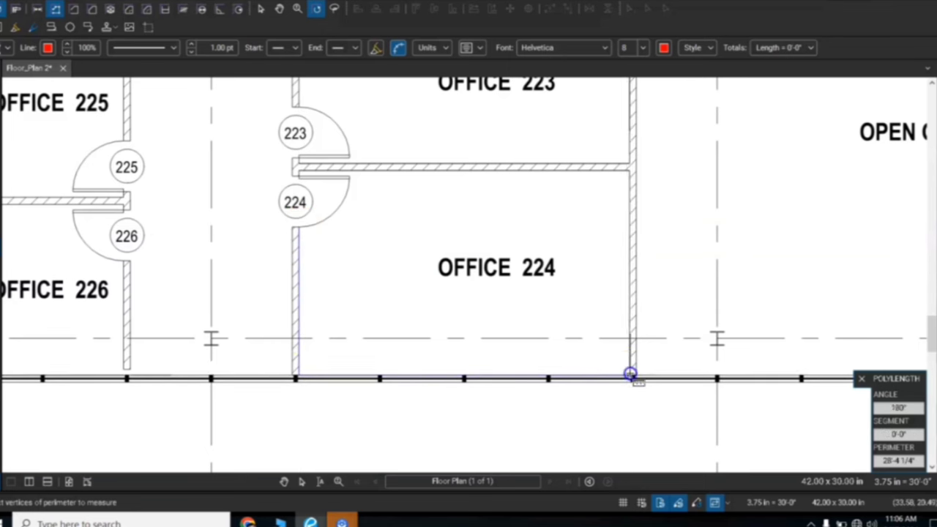
Step: Continue the polylength up Office 224's right wall, along its top wall and down to the upper jamb of door 224, and finish the measurement
{"action": "left_click", "coordinate": [619, 171]}
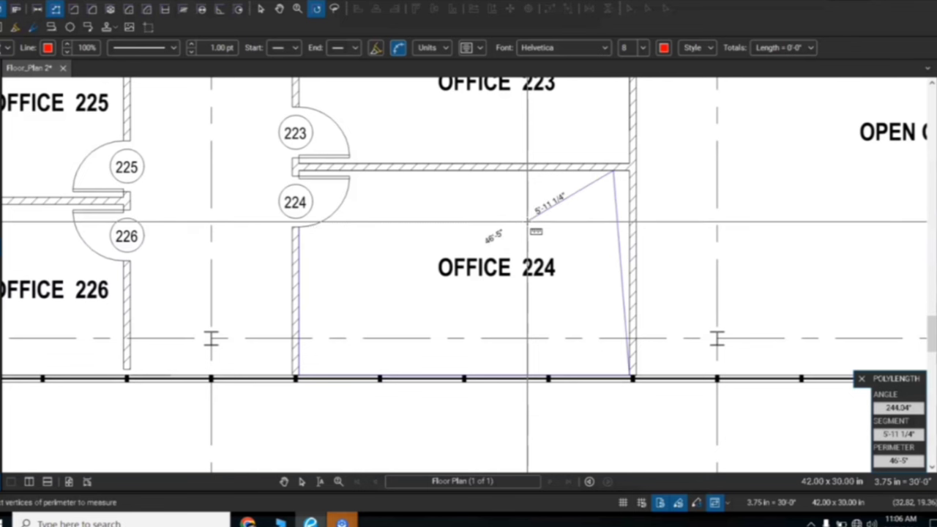
{"action": "left_click", "coordinate": [605, 174]}
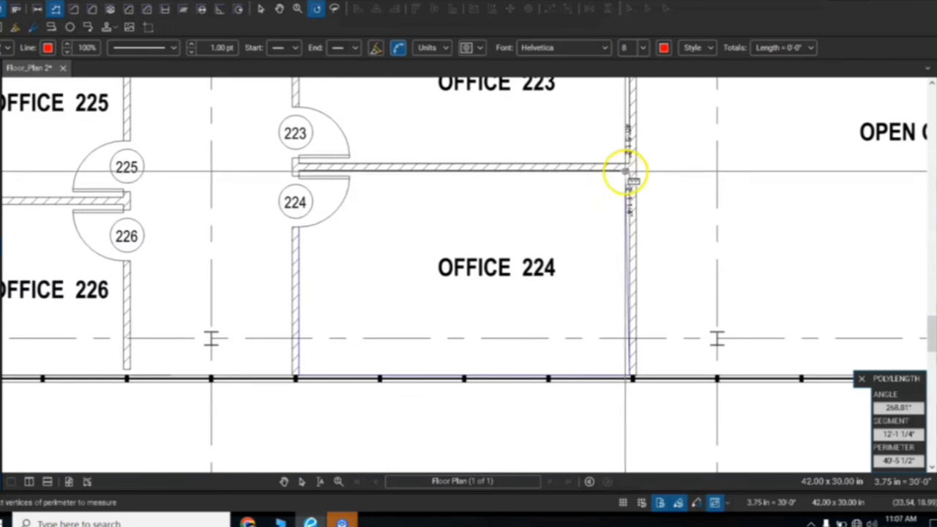
{"action": "left_click", "coordinate": [629, 170]}
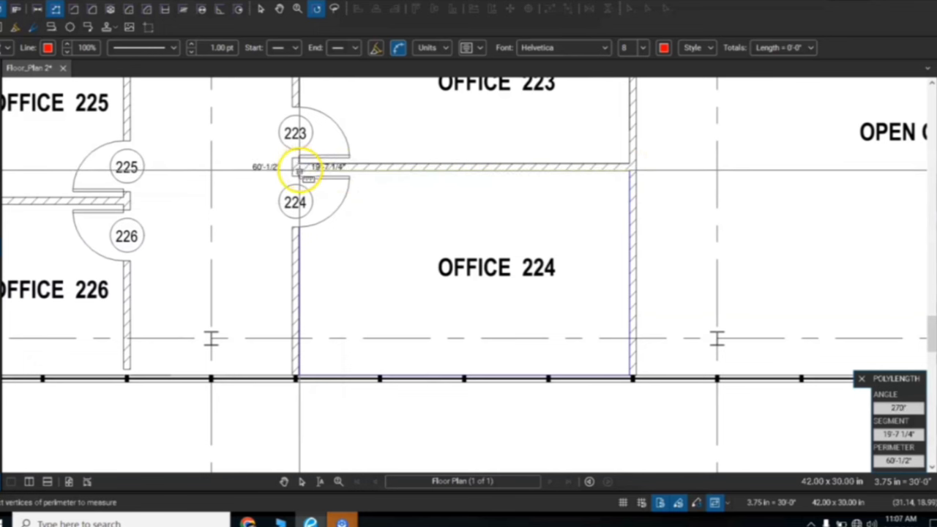
{"action": "left_click", "coordinate": [298, 168]}
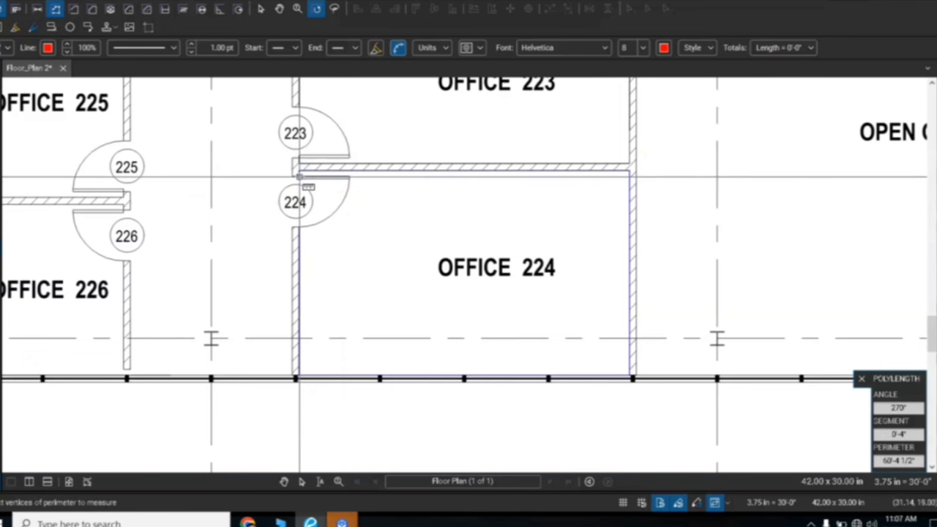
{"action": "left_click", "coordinate": [300, 177]}
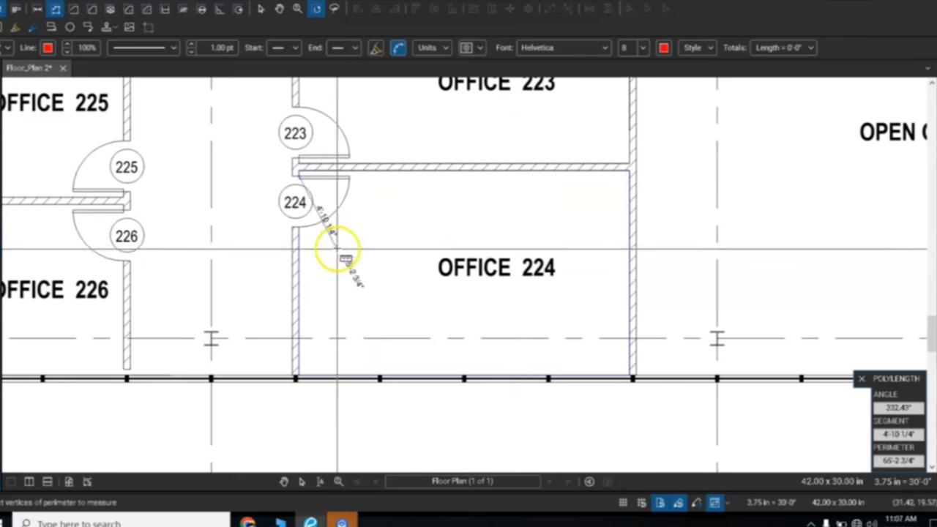
{"action": "key", "text": "Return"}
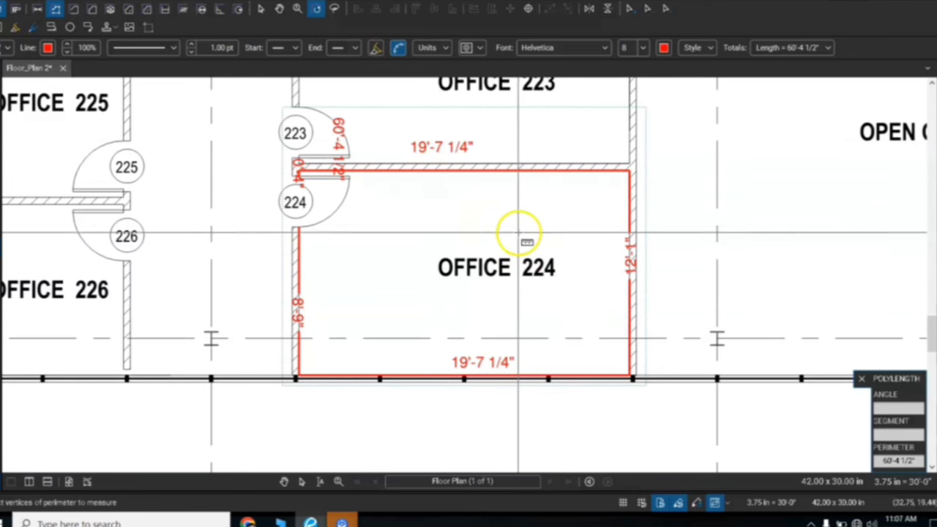
{"action": "key", "text": "Escape"}
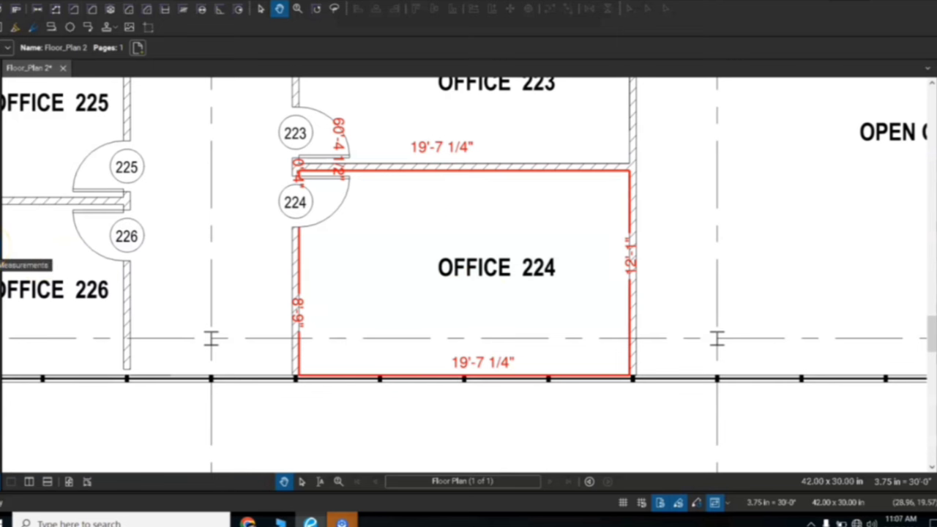
Step: Set both the subject and the label of Office 224's polylength measurement to Wall Area
{"action": "left_click", "coordinate": [4, 249]}
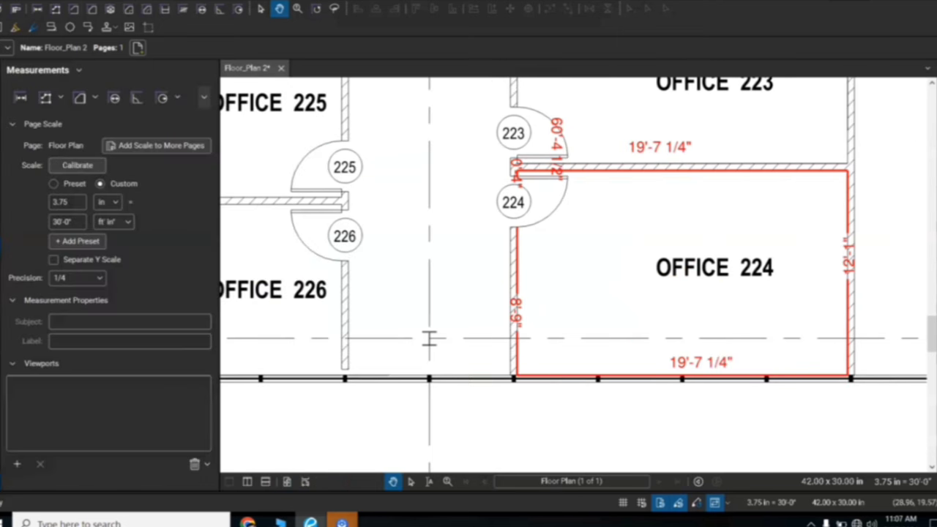
{"action": "left_click", "coordinate": [681, 154]}
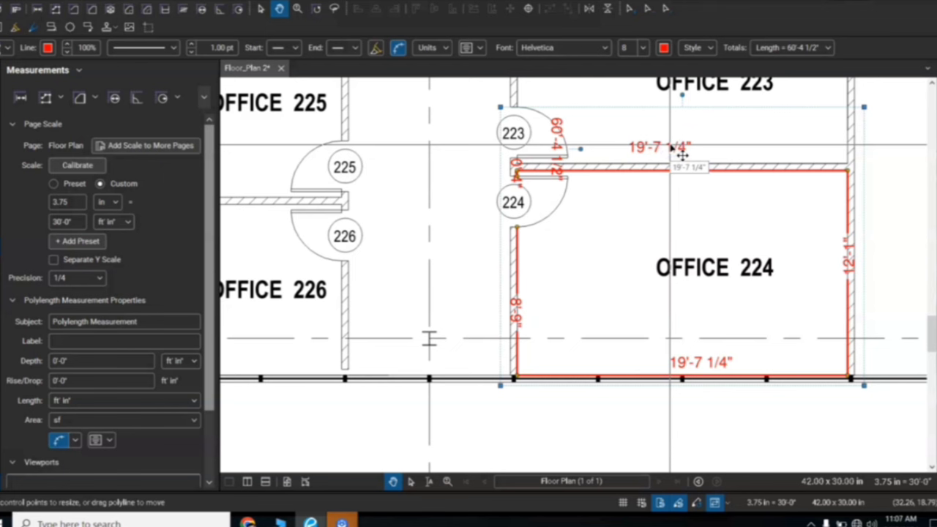
{"action": "left_click", "coordinate": [149, 322]}
{"action": "left_click", "coordinate": [136, 342]}
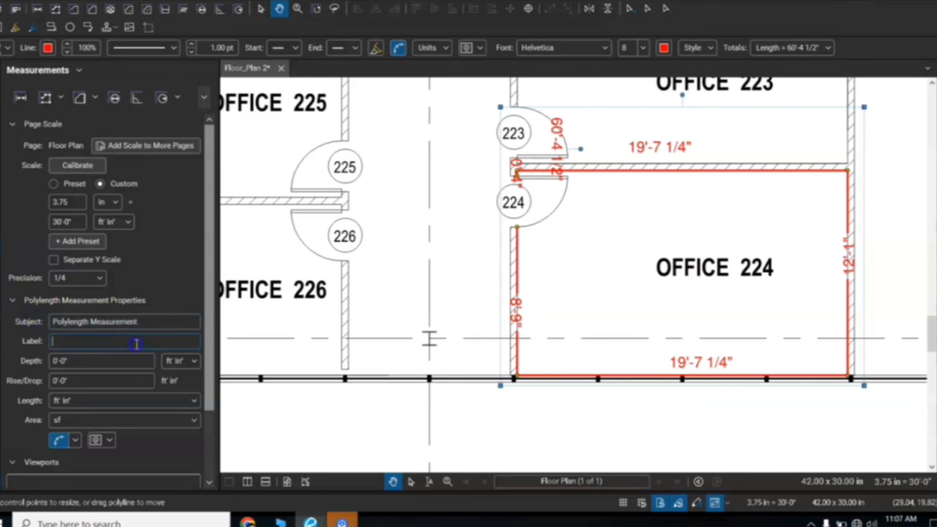
{"action": "left_click_drag", "start_coordinate": [136, 322], "coordinate": [33, 327]}
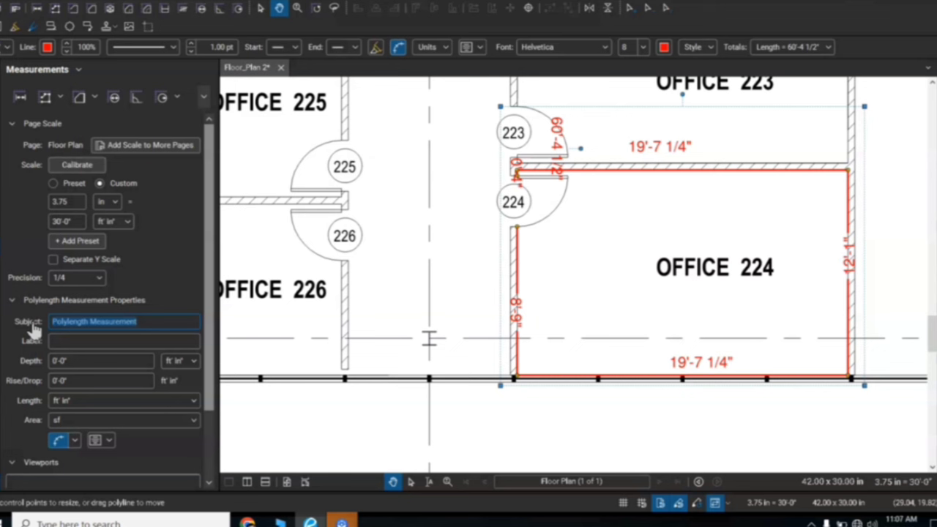
{"action": "type", "text": "Wall"}
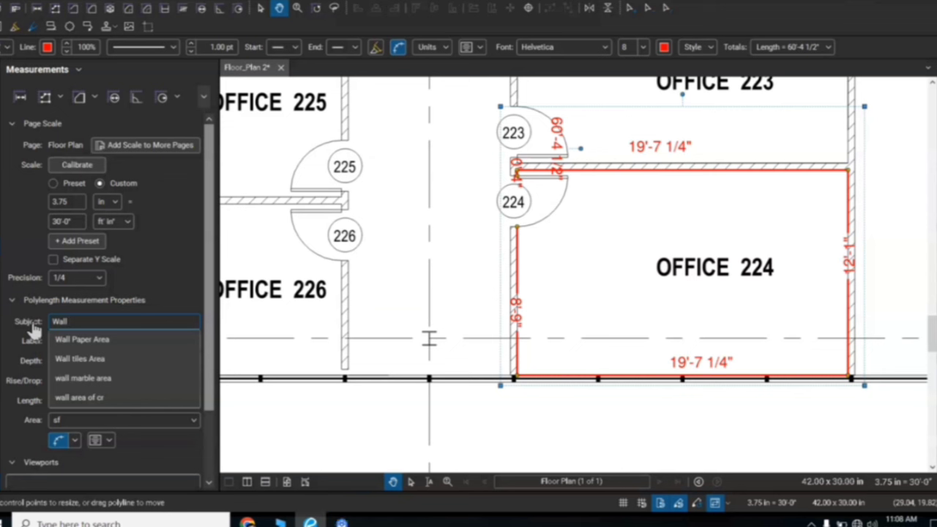
{"action": "type", "text": " Area"}
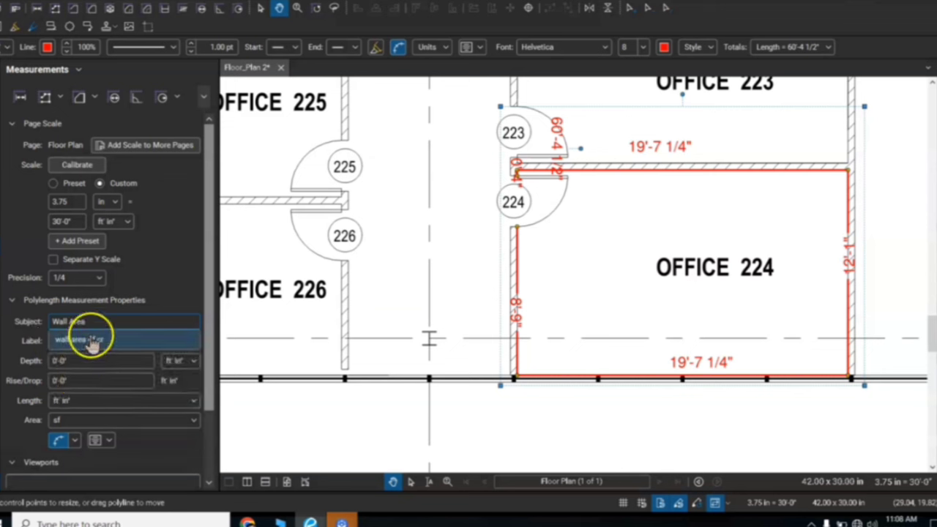
{"action": "left_click_drag", "start_coordinate": [103, 320], "coordinate": [27, 330]}
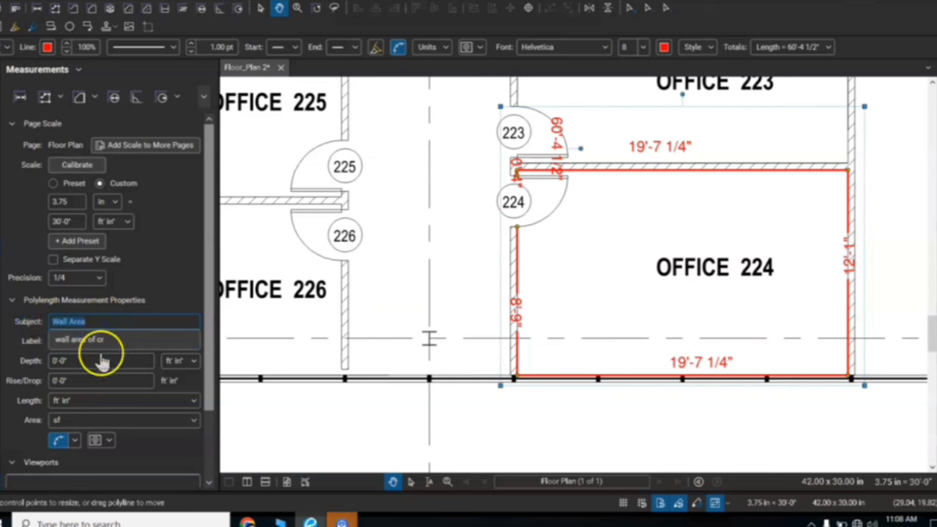
{"action": "left_click", "coordinate": [100, 359]}
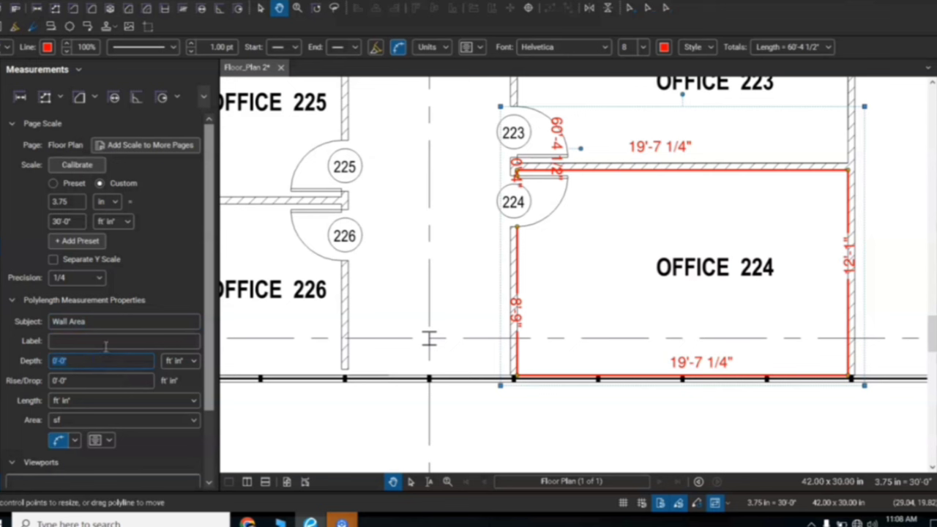
{"action": "left_click", "coordinate": [106, 343]}
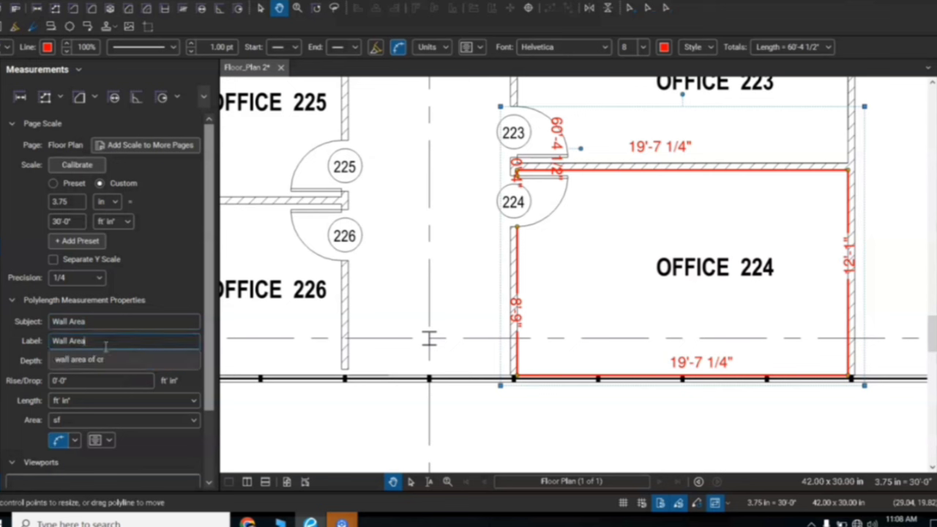
{"action": "left_click", "coordinate": [105, 322]}
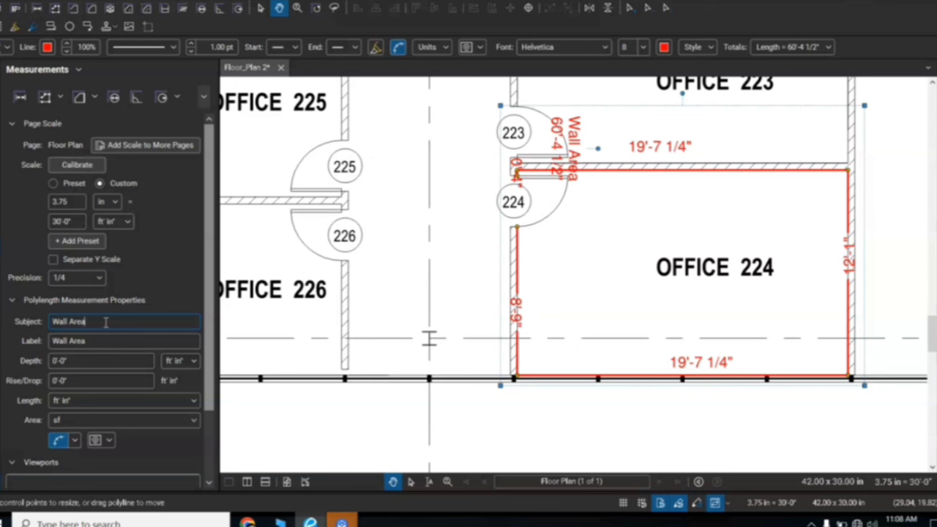
Step: Set the depth of Office 224's Wall Area polylength to 9'-6" and add Depth and Wall Area to its caption
{"action": "left_click", "coordinate": [60, 361]}
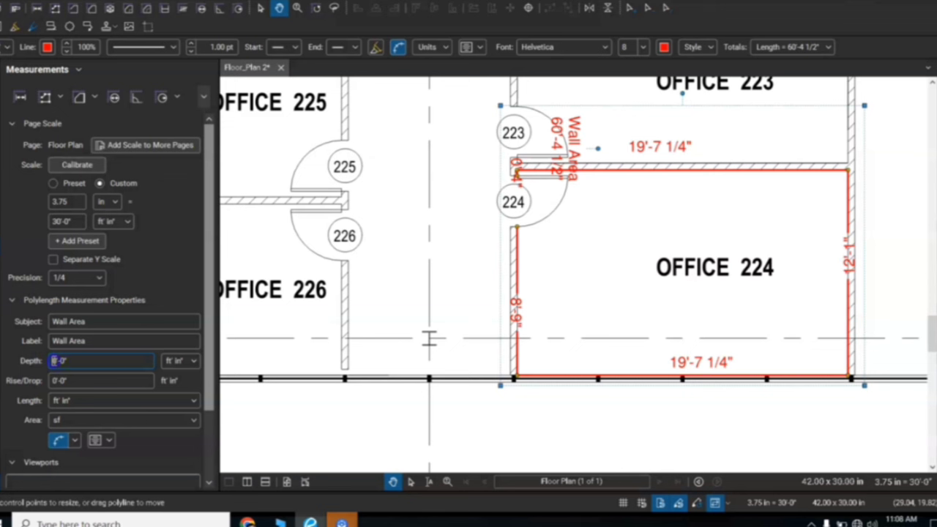
{"action": "left_click", "coordinate": [54, 400]}
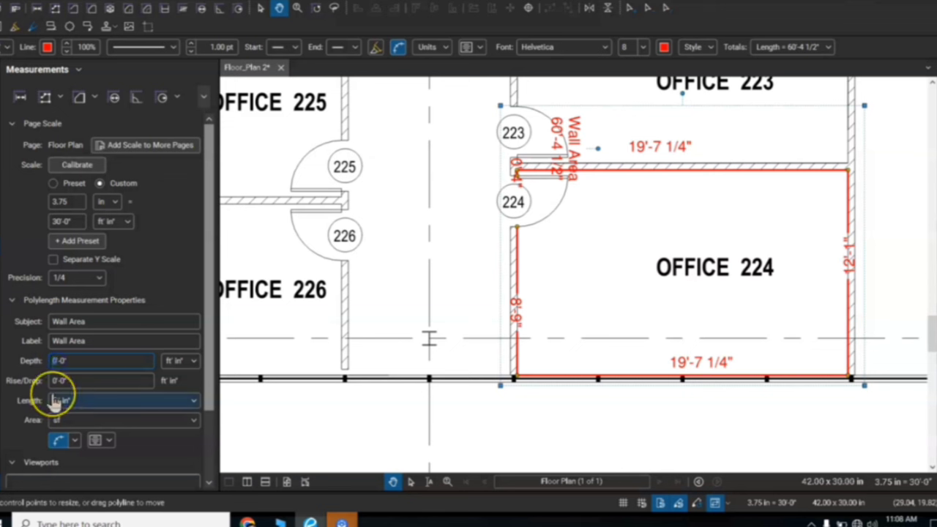
{"action": "left_click", "coordinate": [62, 360]}
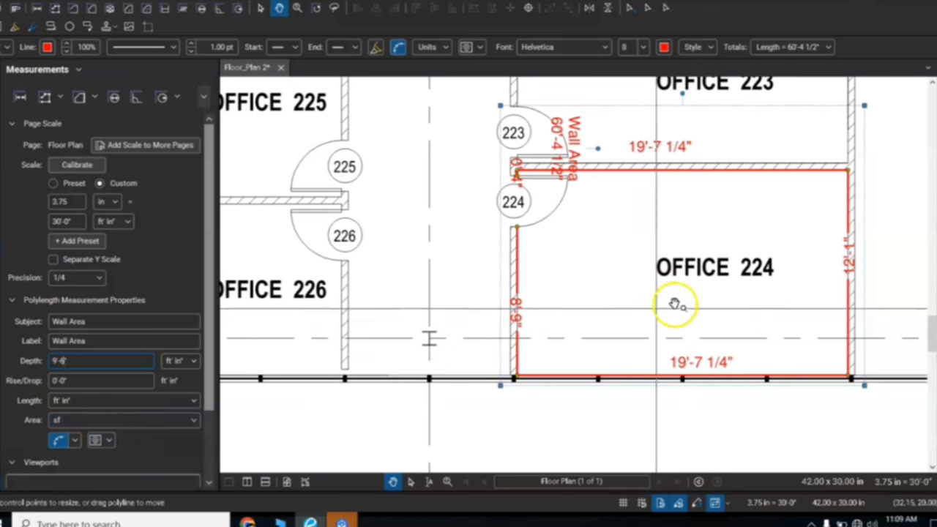
{"action": "left_click", "coordinate": [109, 441]}
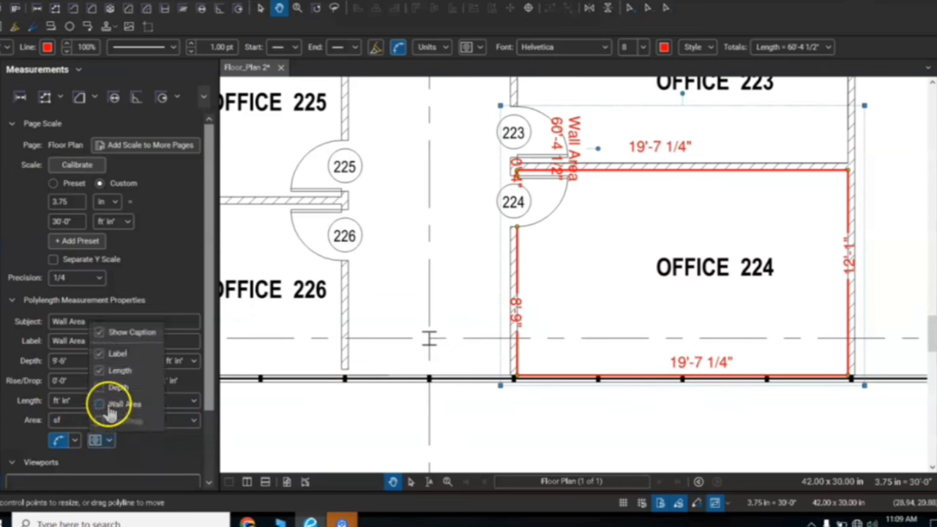
{"action": "left_click", "coordinate": [100, 387]}
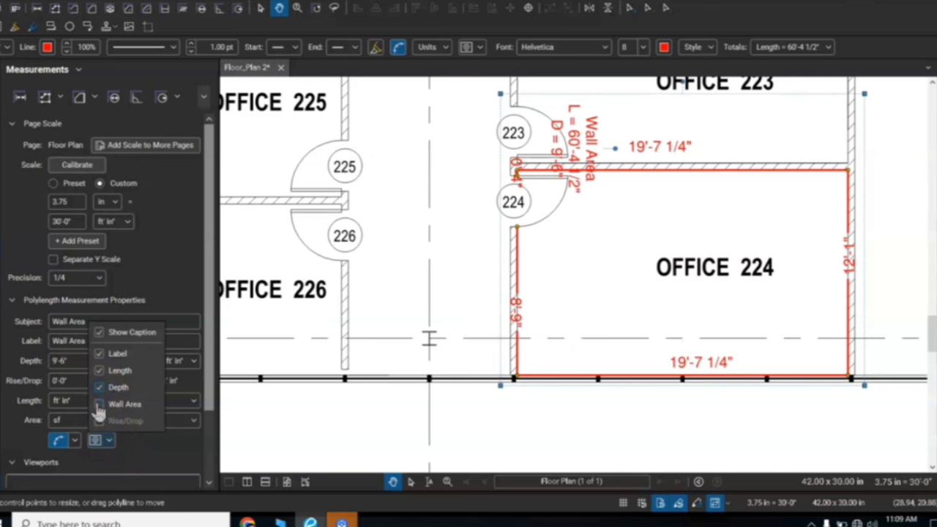
{"action": "left_click", "coordinate": [99, 404]}
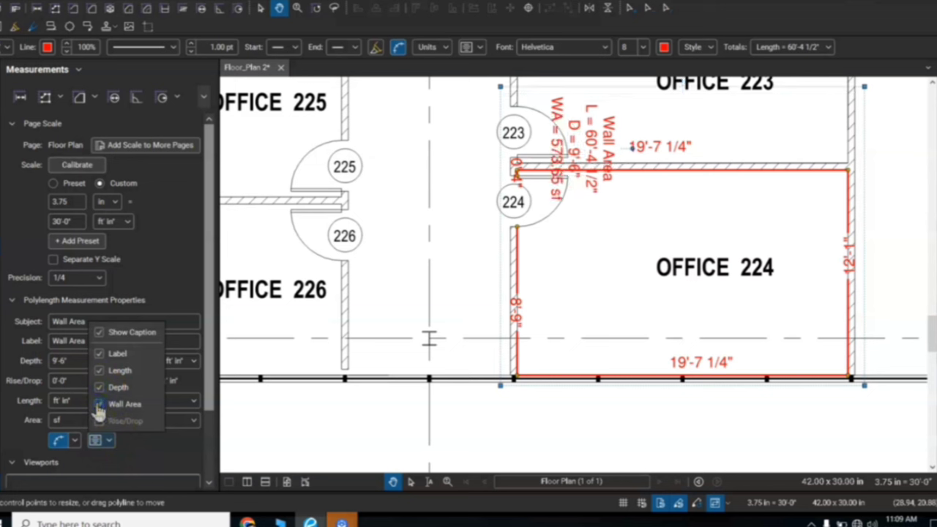
Step: Move the Wall Area caption down into Office 224, beside the left end of the room name
{"action": "left_click_drag", "start_coordinate": [616, 130], "coordinate": [618, 149]}
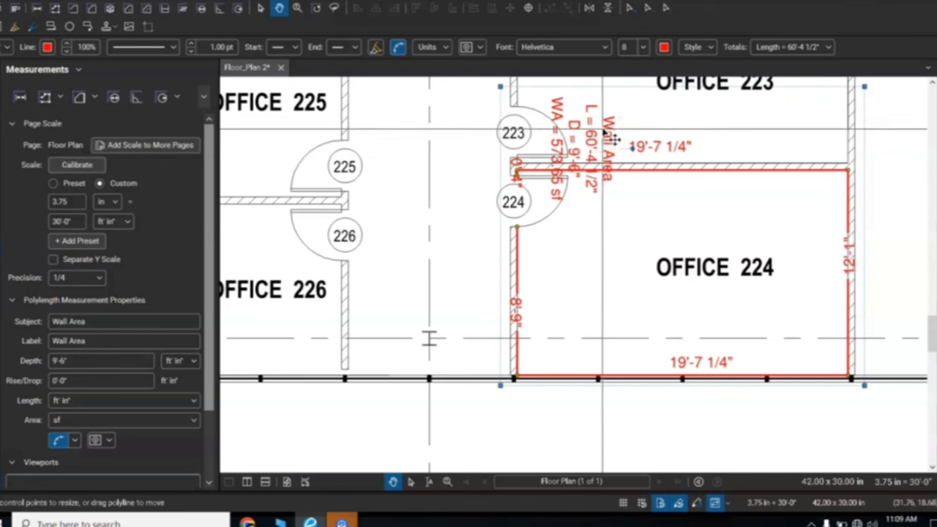
{"action": "left_click_drag", "start_coordinate": [613, 139], "coordinate": [631, 307]}
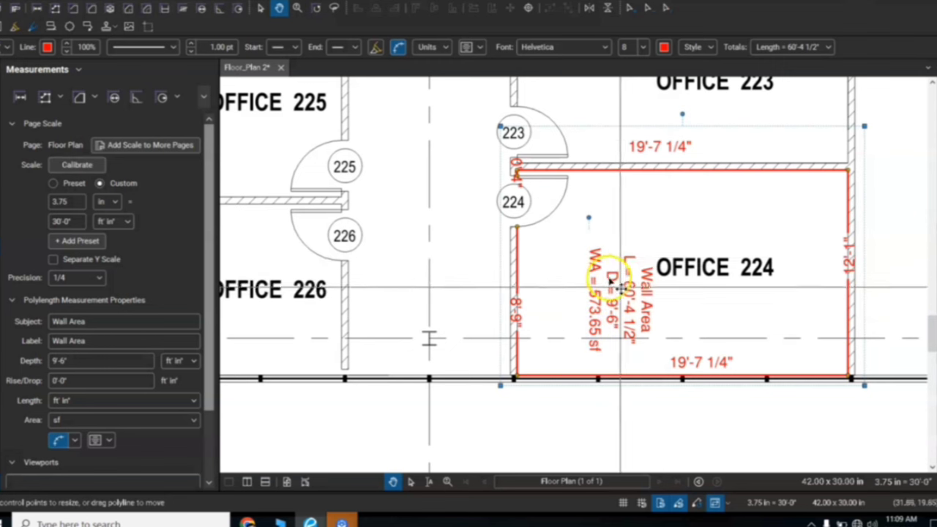
{"action": "left_click", "coordinate": [583, 336]}
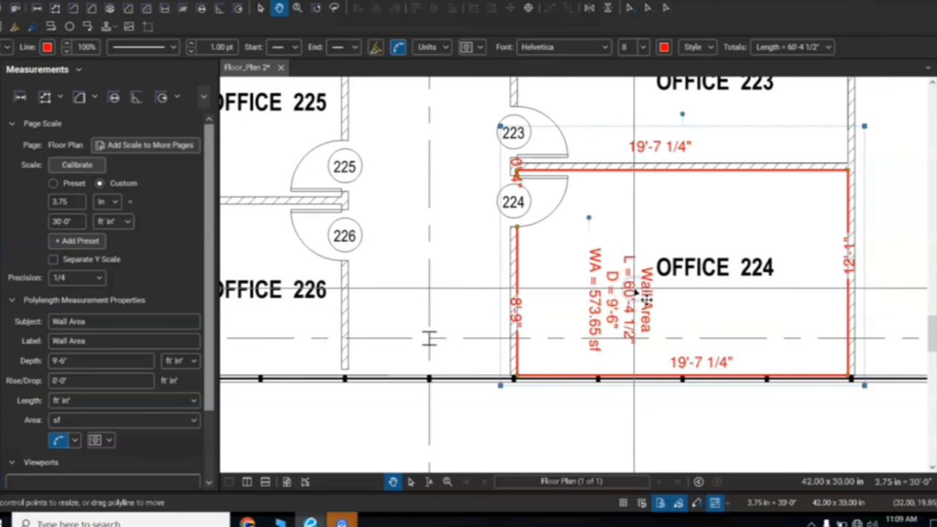
{"action": "left_click_drag", "start_coordinate": [634, 289], "coordinate": [627, 288]}
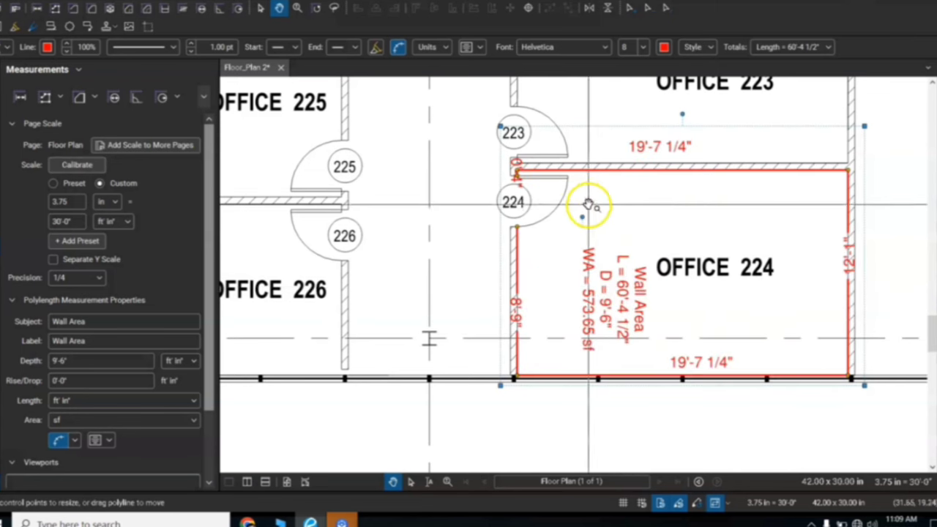
Step: Change the text colour of the Wall Area measurement to blue
{"action": "left_click", "coordinate": [664, 48]}
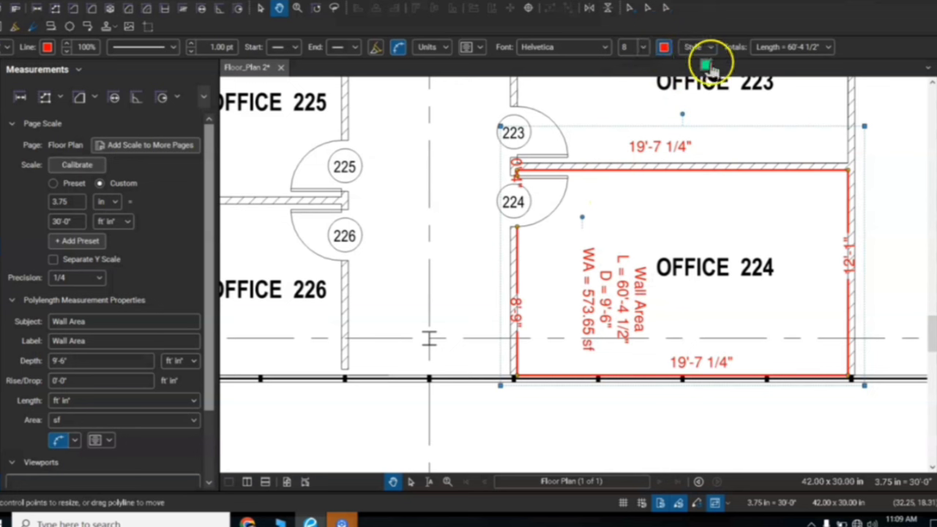
{"action": "left_click", "coordinate": [661, 49]}
{"action": "left_click", "coordinate": [663, 50]}
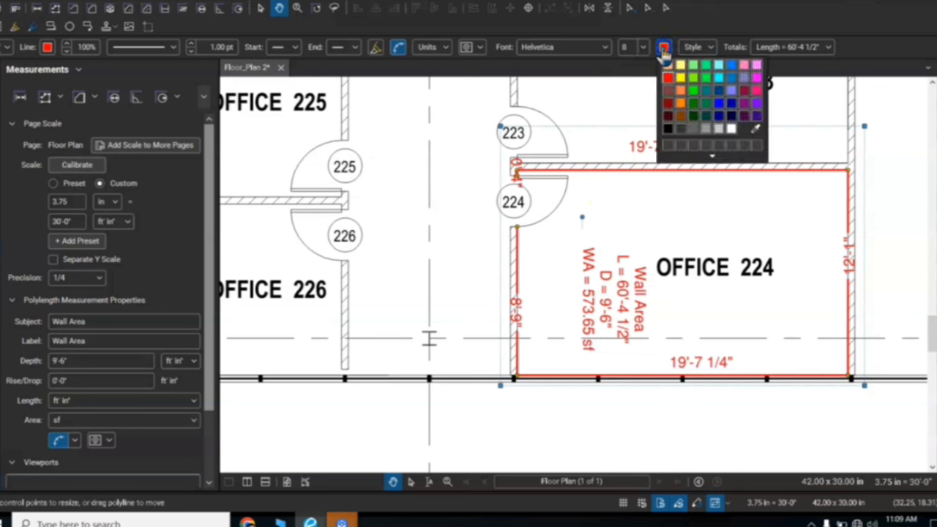
{"action": "left_click", "coordinate": [720, 101]}
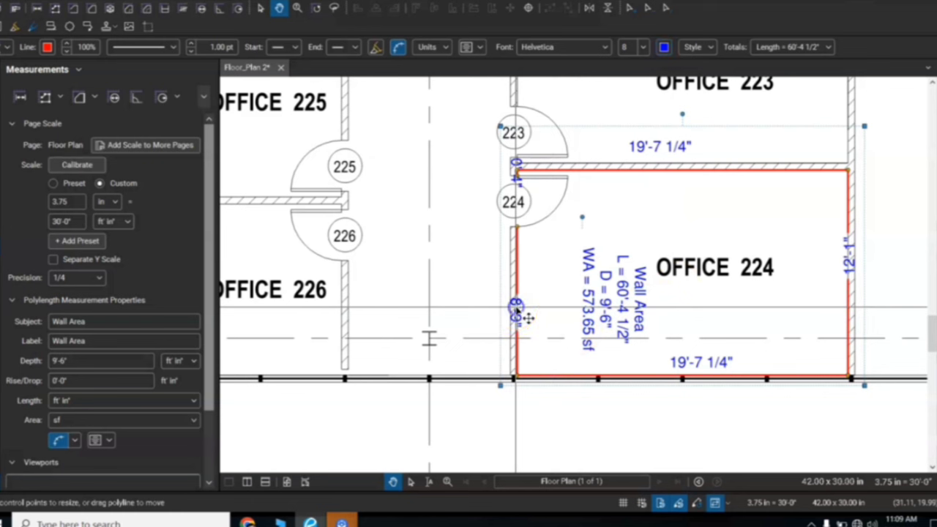
Step: Move the left, right and top wall length labels inside Office 224, and the short door-jamb label outside, left of the wall
{"action": "mouse_move", "coordinate": [526, 318]}
{"action": "left_mouse_down"}
{"action": "mouse_move", "coordinate": [516, 308]}
{"action": "mouse_move", "coordinate": [534, 310]}
{"action": "left_mouse_up"}
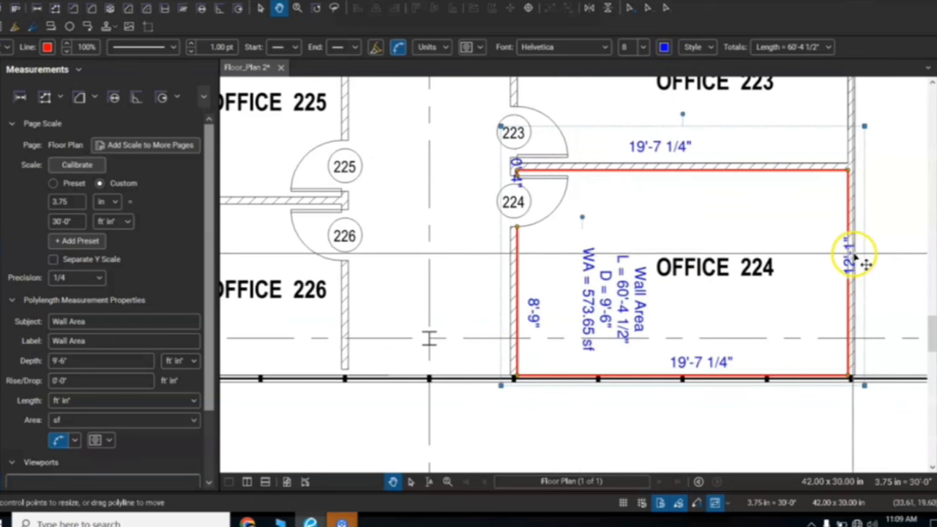
{"action": "left_click_drag", "start_coordinate": [849, 260], "coordinate": [833, 262]}
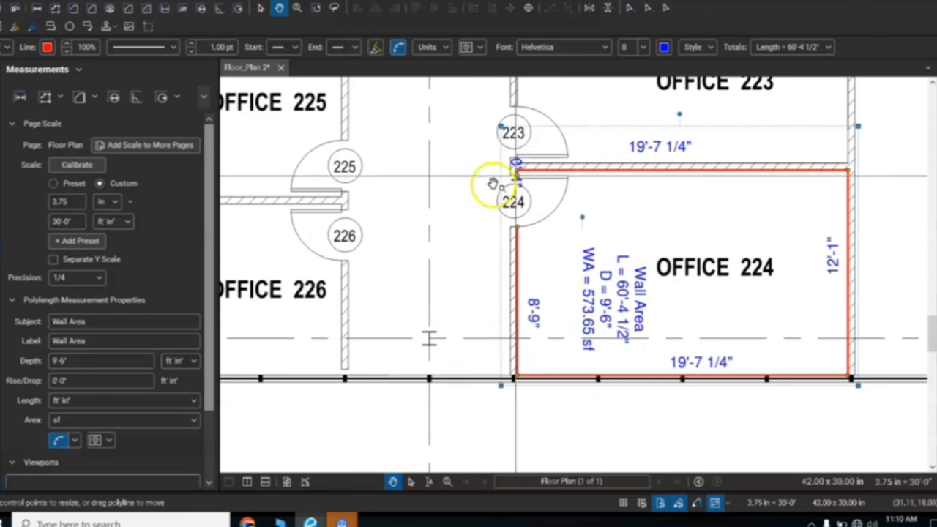
{"action": "left_click", "coordinate": [517, 170]}
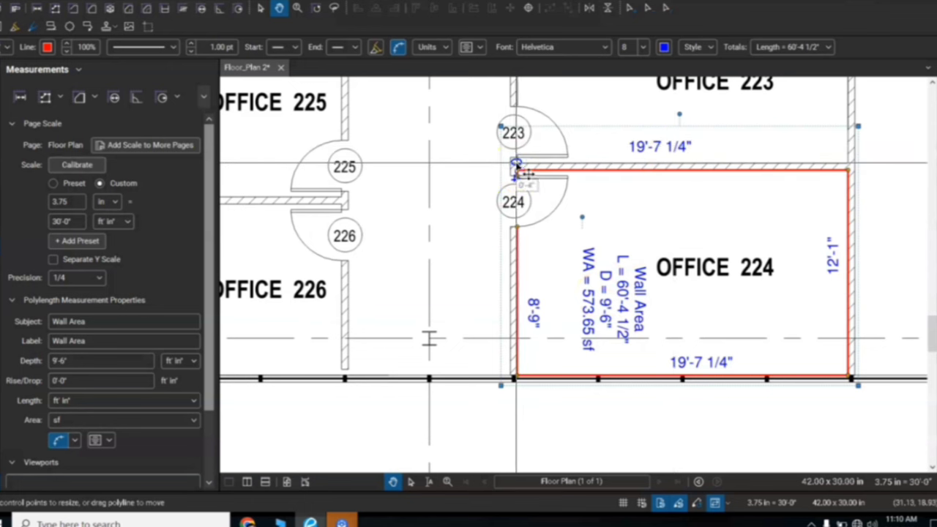
{"action": "left_click_drag", "start_coordinate": [517, 165], "coordinate": [498, 169]}
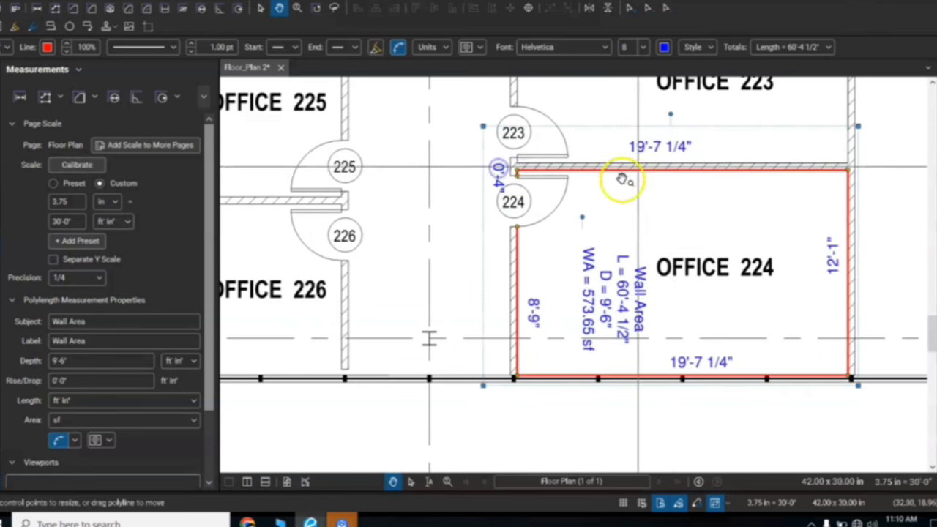
{"action": "left_click_drag", "start_coordinate": [662, 154], "coordinate": [657, 184]}
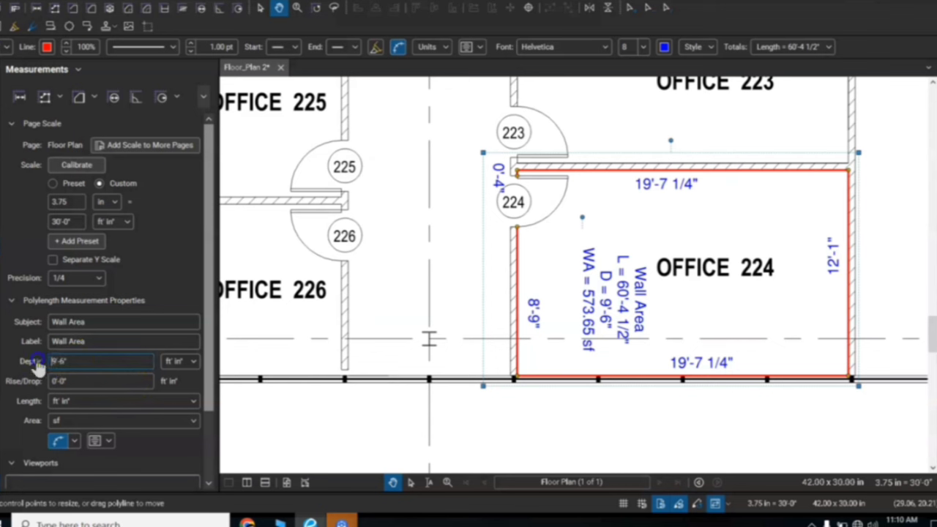
Step: Change the Wall Area measurement's depth unit to metres and set the depth to 3 m
{"action": "left_click", "coordinate": [193, 363]}
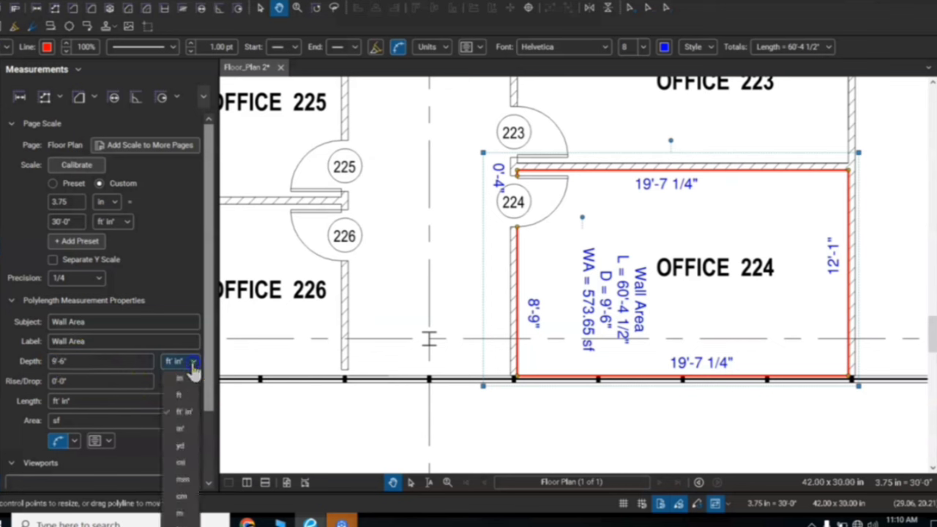
{"action": "left_click", "coordinate": [183, 512]}
{"action": "left_click_drag", "start_coordinate": [76, 362], "coordinate": [15, 367]}
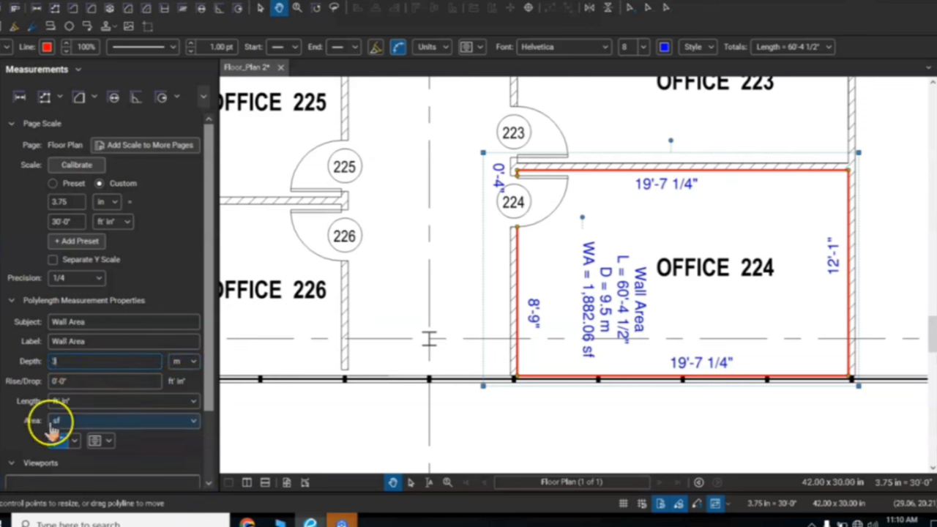
Step: Set the Wall Area measurement's length unit to m and its area unit to sq m
{"action": "left_click", "coordinate": [168, 409]}
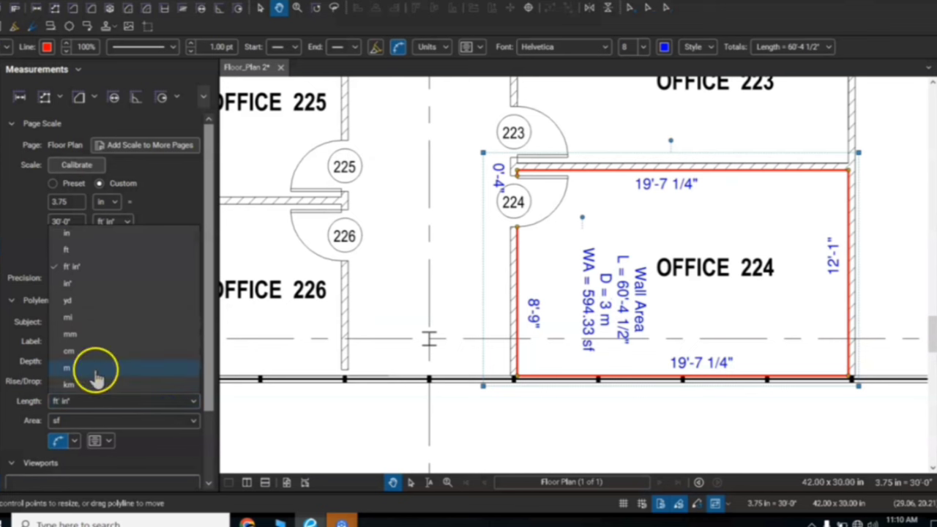
{"action": "left_click", "coordinate": [96, 373]}
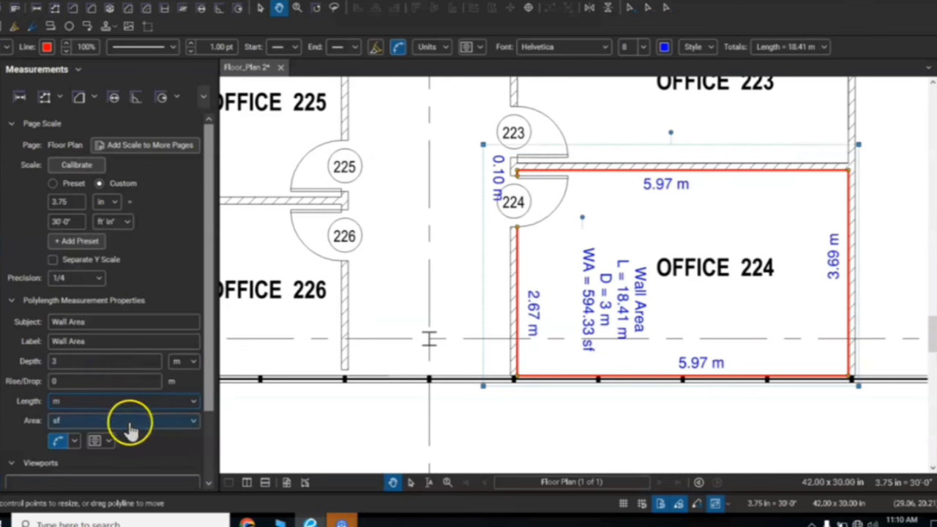
{"action": "left_click", "coordinate": [127, 423]}
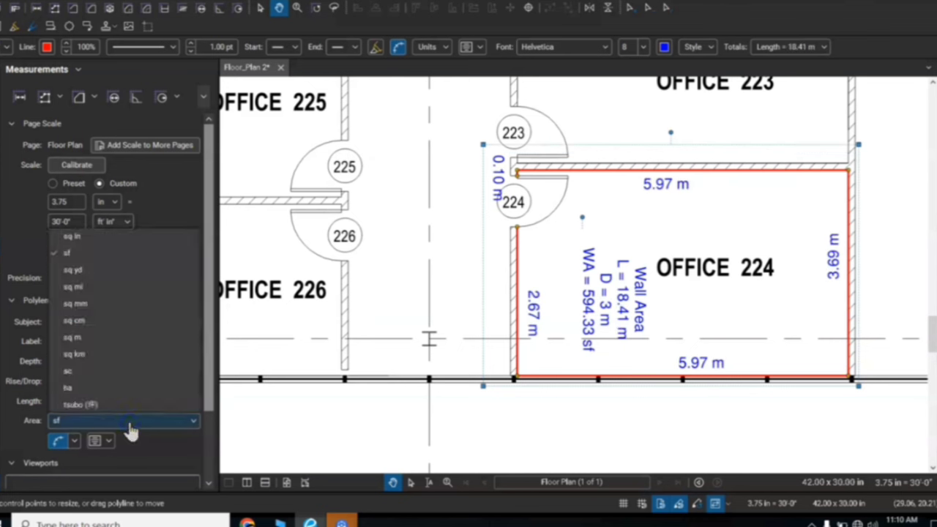
{"action": "left_click", "coordinate": [76, 337]}
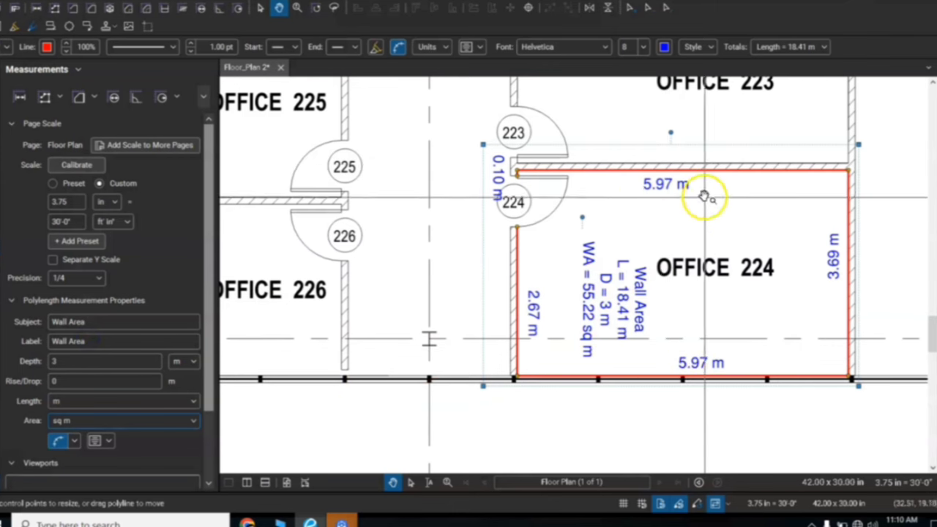
Step: Try hiding Label and Depth in the Wall Area caption, and turn both back on
{"action": "left_click", "coordinate": [621, 210]}
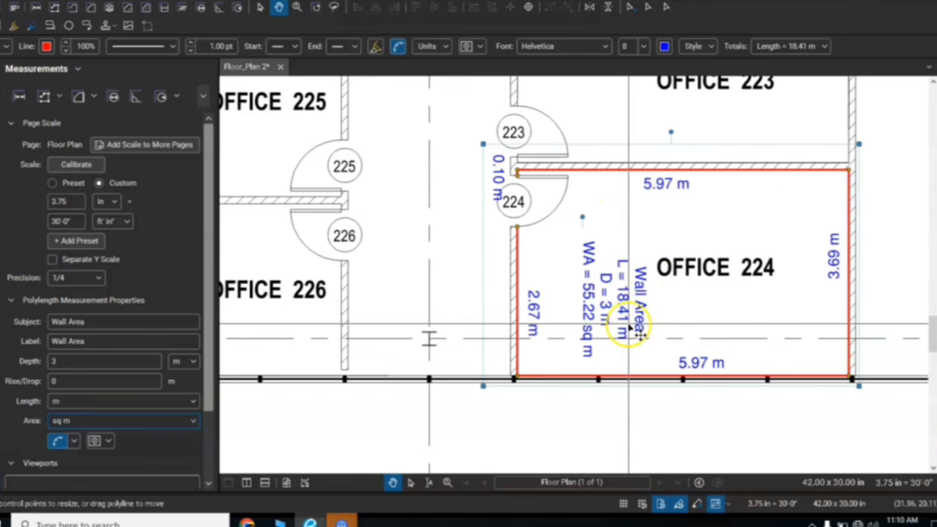
{"action": "left_click", "coordinate": [641, 300]}
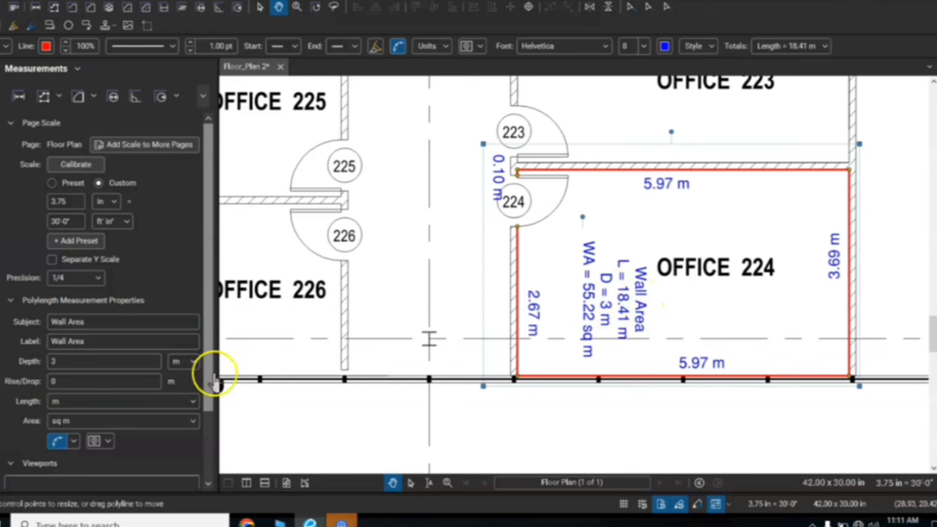
{"action": "left_click", "coordinate": [108, 443]}
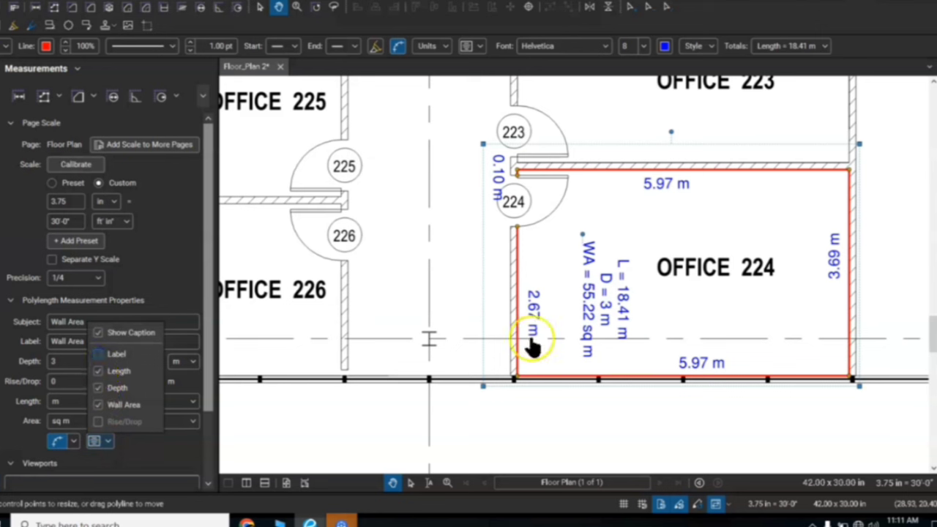
{"action": "left_click", "coordinate": [99, 390]}
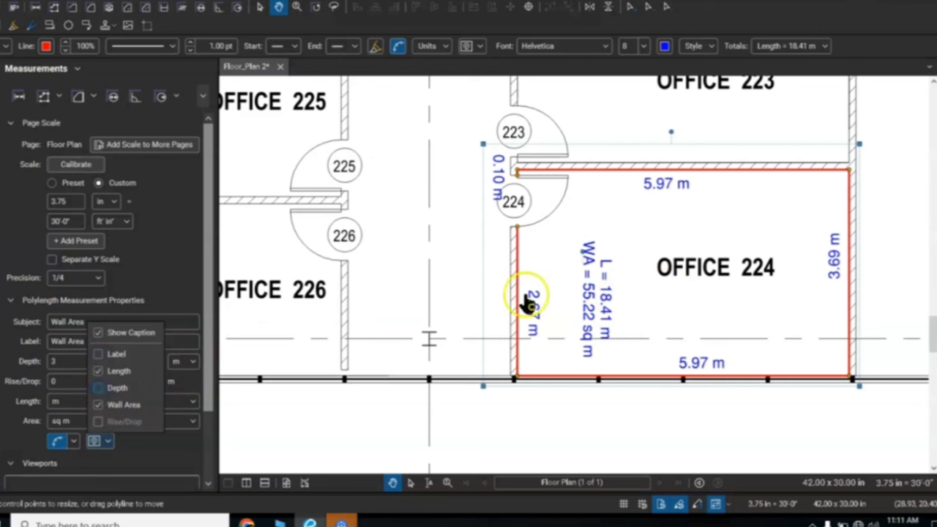
{"action": "left_click", "coordinate": [100, 389]}
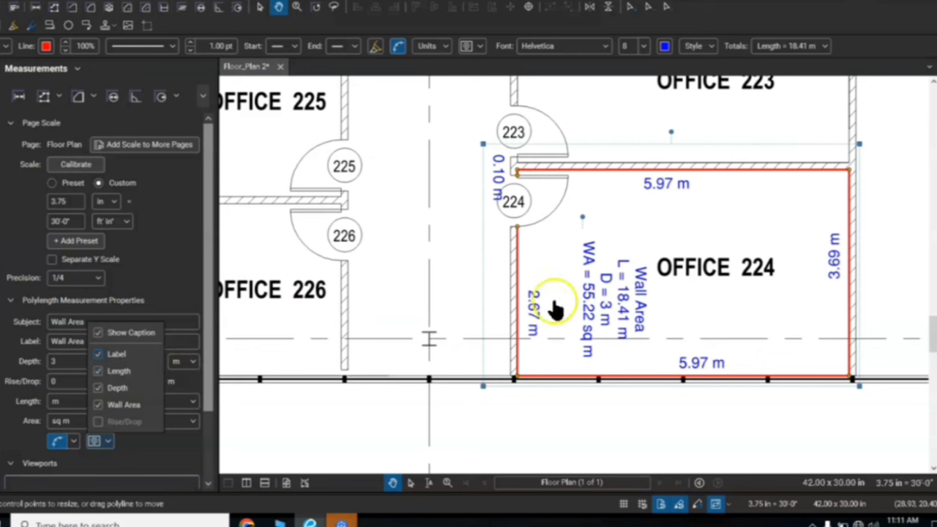
{"action": "left_click", "coordinate": [639, 296]}
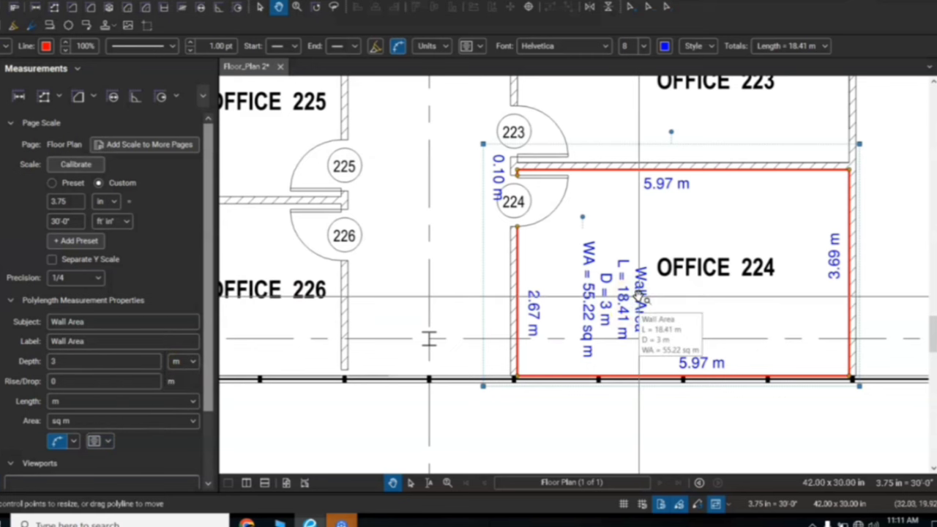
Step: Activate the Perimeter measurement tool
{"action": "scroll", "coordinate": [639, 297], "scroll_direction": "down", "scroll_amount": 2}
{"action": "scroll", "coordinate": [657, 289], "scroll_direction": "up", "scroll_amount": 2}
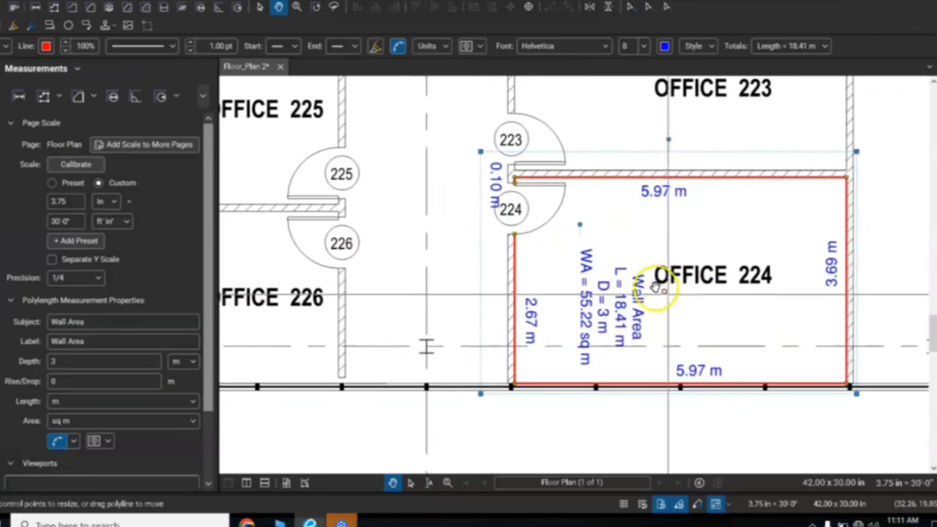
{"action": "left_click_drag", "start_coordinate": [696, 299], "coordinate": [613, 301]}
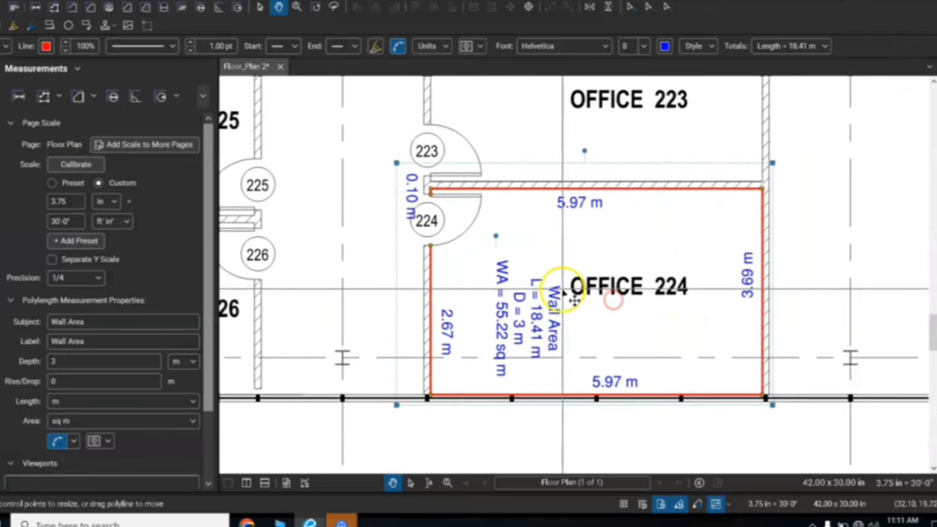
{"action": "left_click_drag", "start_coordinate": [568, 270], "coordinate": [573, 248]}
{"action": "scroll", "coordinate": [502, 324], "scroll_direction": "down", "scroll_amount": 2}
{"action": "scroll", "coordinate": [548, 272], "scroll_direction": "up", "scroll_amount": 2}
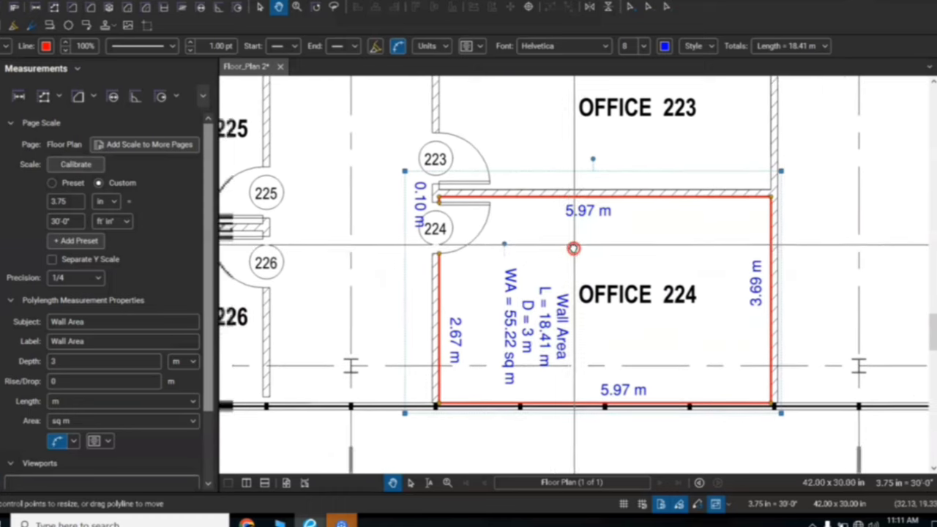
{"action": "left_click", "coordinate": [242, 6]}
{"action": "mouse_move", "coordinate": [273, 37]}
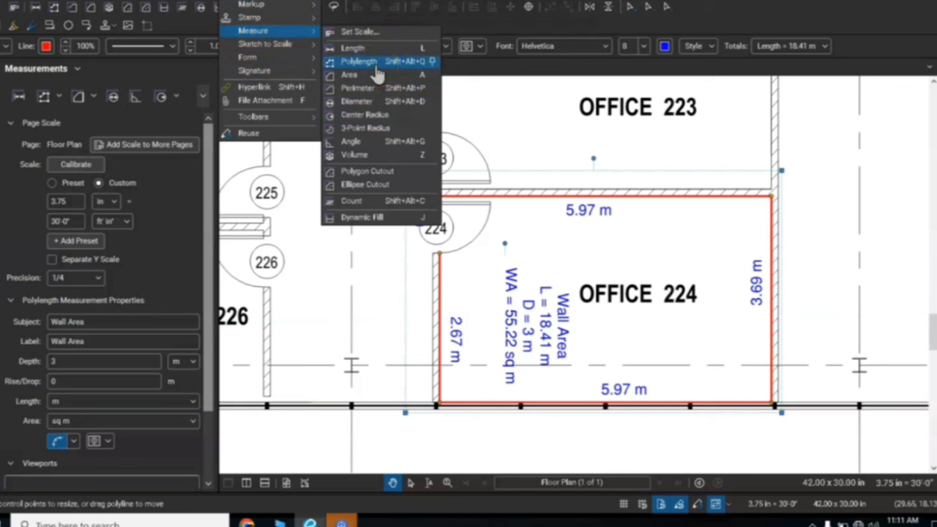
{"action": "left_click", "coordinate": [361, 89]}
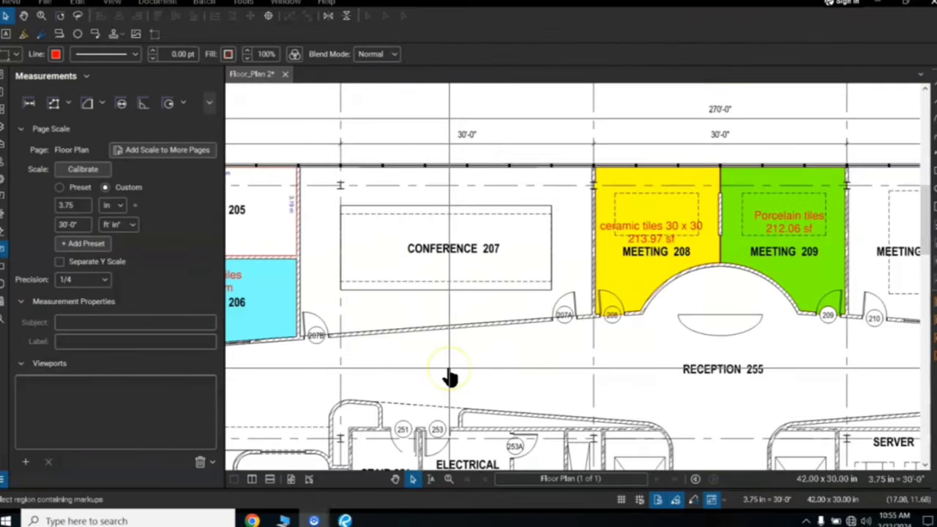
Step: Examine Conference 207 and its walls between Office 206 and Meeting 208 on the floor plan
{"action": "scroll", "coordinate": [449, 369], "scroll_direction": "up", "scroll_amount": 2}
{"action": "scroll", "coordinate": [464, 334], "scroll_direction": "down", "scroll_amount": 2}
{"action": "left_click_drag", "start_coordinate": [469, 297], "coordinate": [456, 267]}
{"action": "scroll", "coordinate": [479, 341], "scroll_direction": "up", "scroll_amount": 2}
{"action": "scroll", "coordinate": [478, 330], "scroll_direction": "down", "scroll_amount": 3}
{"action": "scroll", "coordinate": [478, 330], "scroll_direction": "up", "scroll_amount": 2}
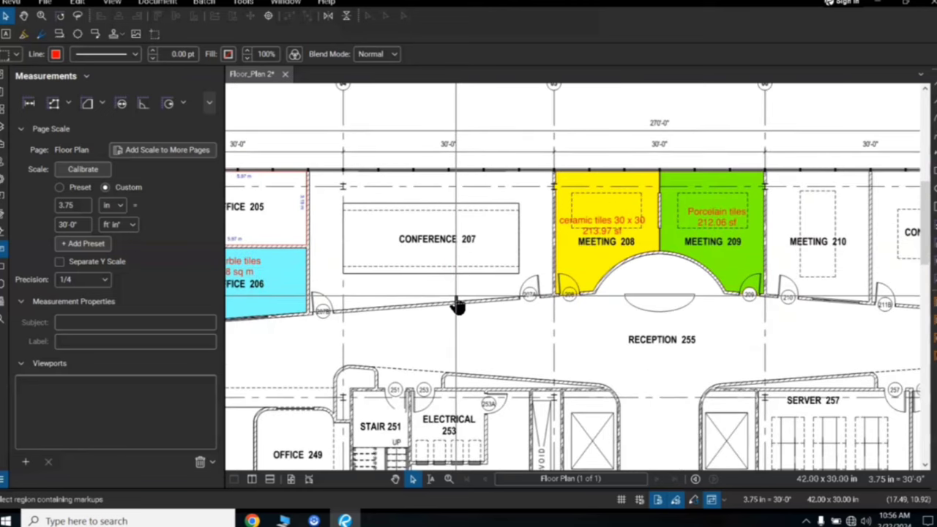
{"action": "scroll", "coordinate": [460, 302], "scroll_direction": "up", "scroll_amount": 2}
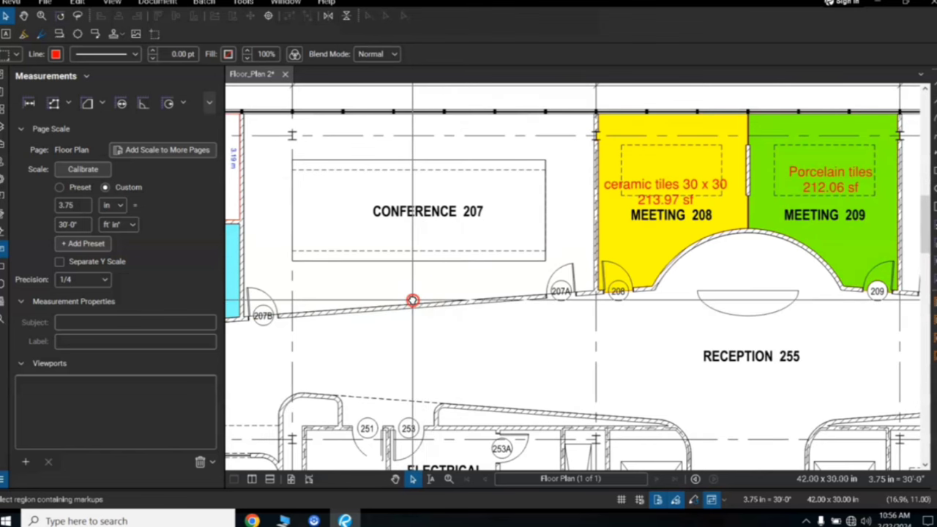
{"action": "left_click_drag", "start_coordinate": [412, 299], "coordinate": [462, 305]}
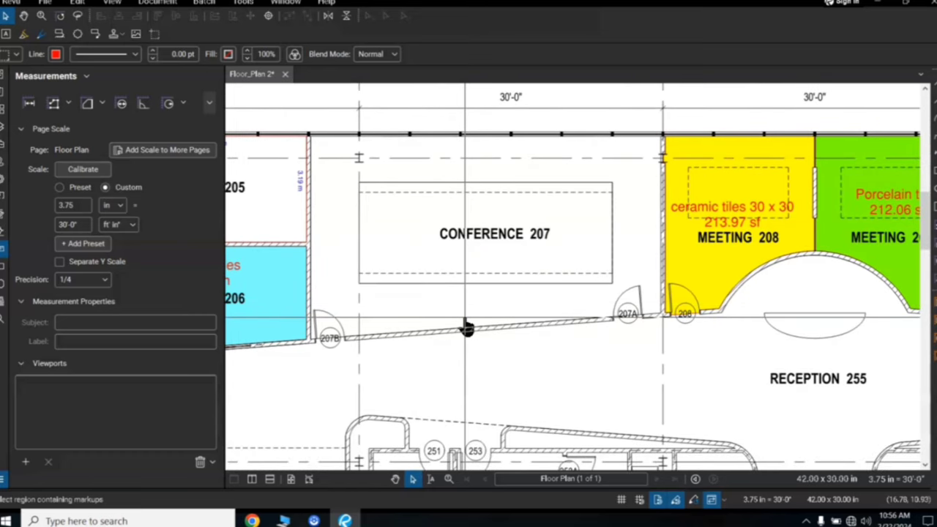
{"action": "scroll", "coordinate": [464, 317], "scroll_direction": "down", "scroll_amount": 2}
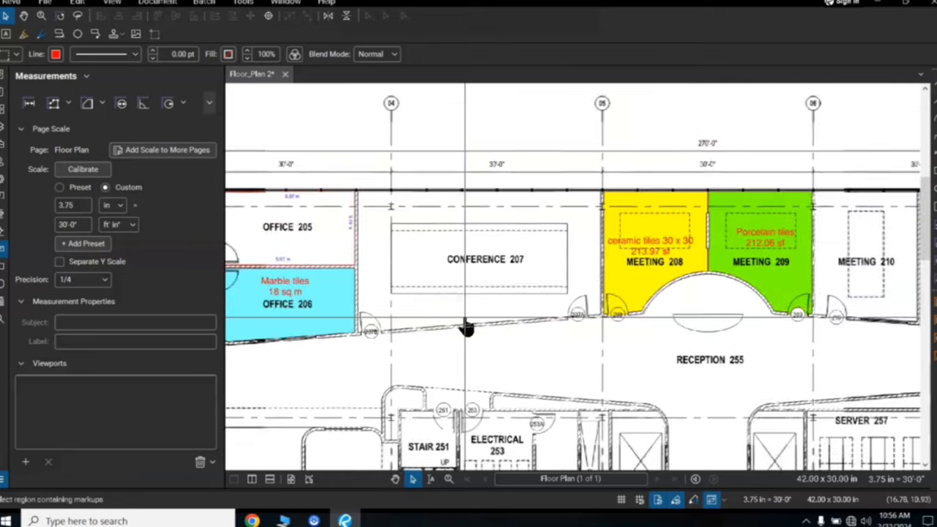
{"action": "left_click_drag", "start_coordinate": [463, 303], "coordinate": [485, 281]}
{"action": "scroll", "coordinate": [445, 298], "scroll_direction": "up", "scroll_amount": 2}
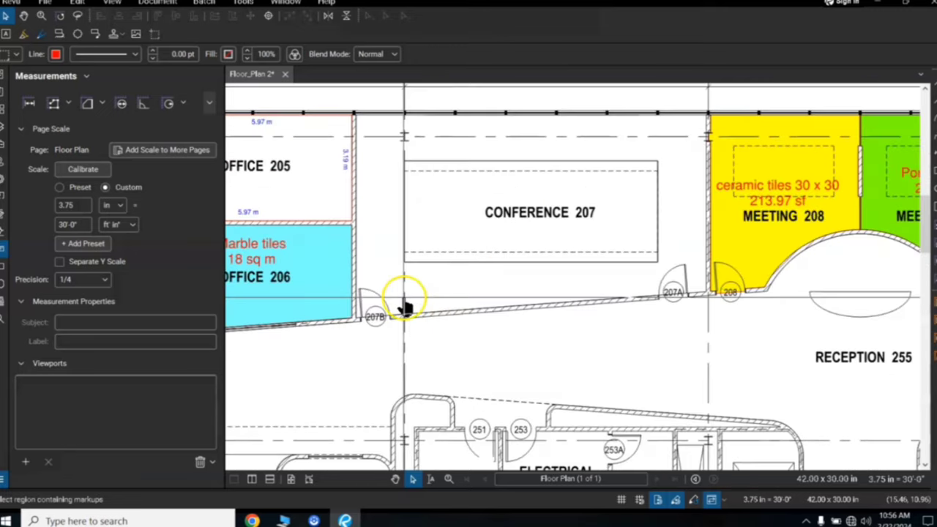
{"action": "left_click_drag", "start_coordinate": [403, 303], "coordinate": [479, 322]}
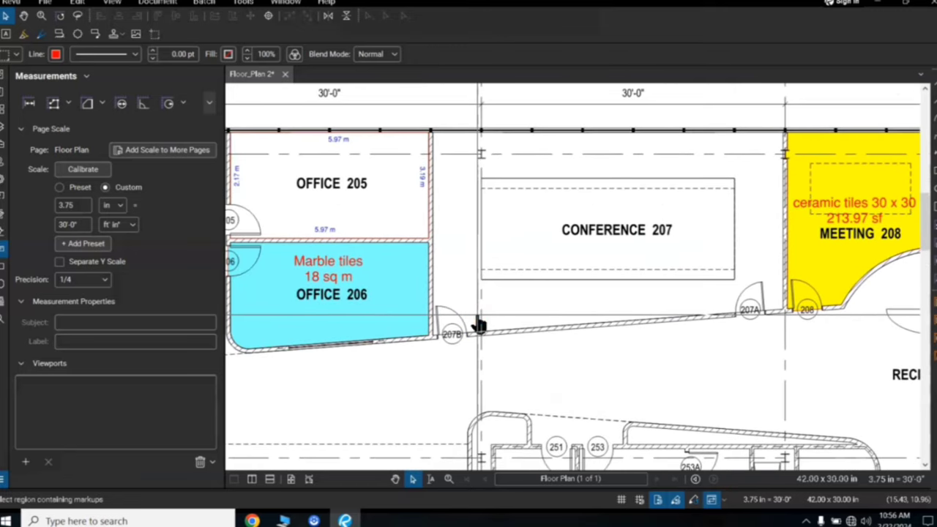
{"action": "left_click_drag", "start_coordinate": [580, 208], "coordinate": [447, 267]}
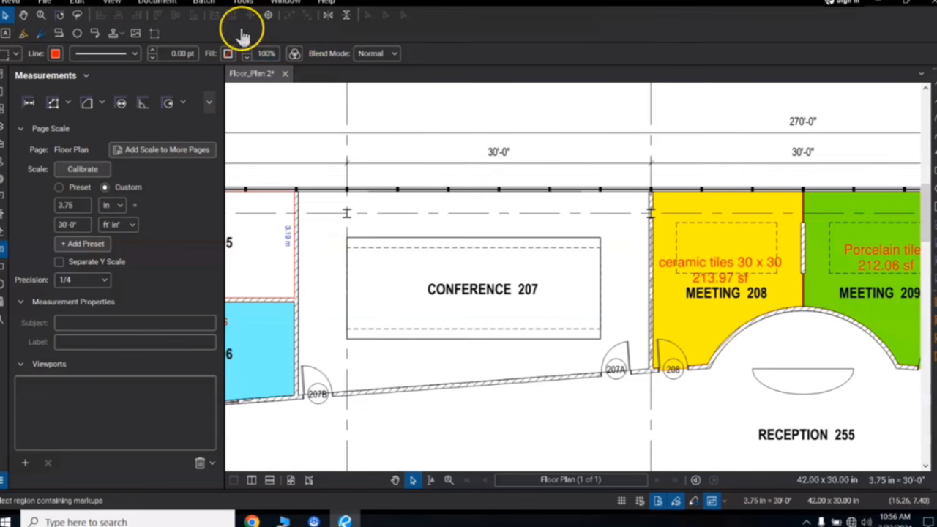
Step: Calibrate the current page against the 30'-0" dimension above Conference 207 and apply the scale 3.75 in = 30'-0"
{"action": "left_click", "coordinate": [241, 3]}
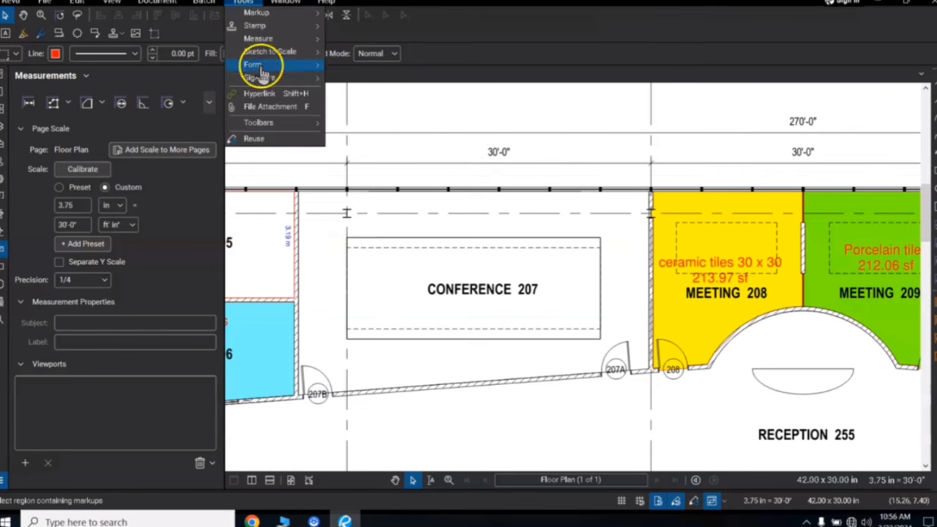
{"action": "mouse_move", "coordinate": [273, 43]}
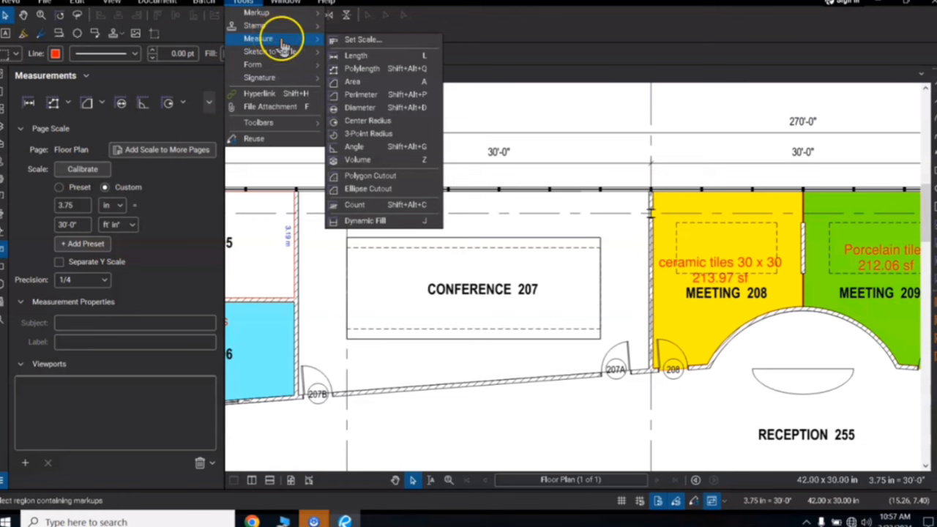
{"action": "left_click", "coordinate": [371, 44]}
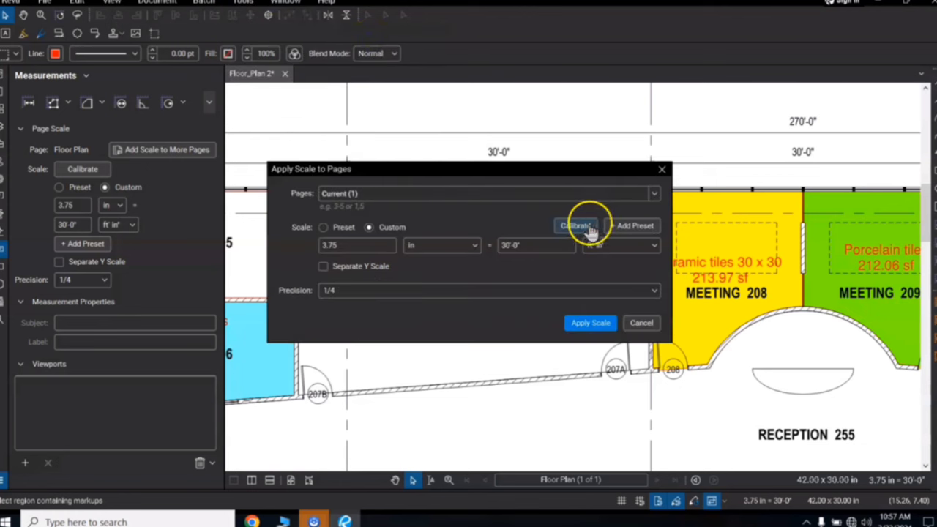
{"action": "left_click", "coordinate": [576, 226]}
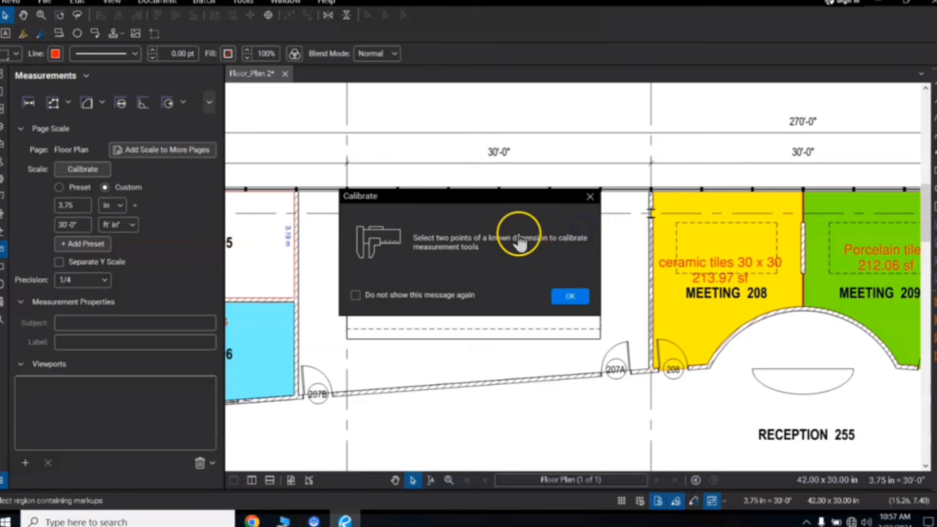
{"action": "left_click", "coordinate": [564, 296]}
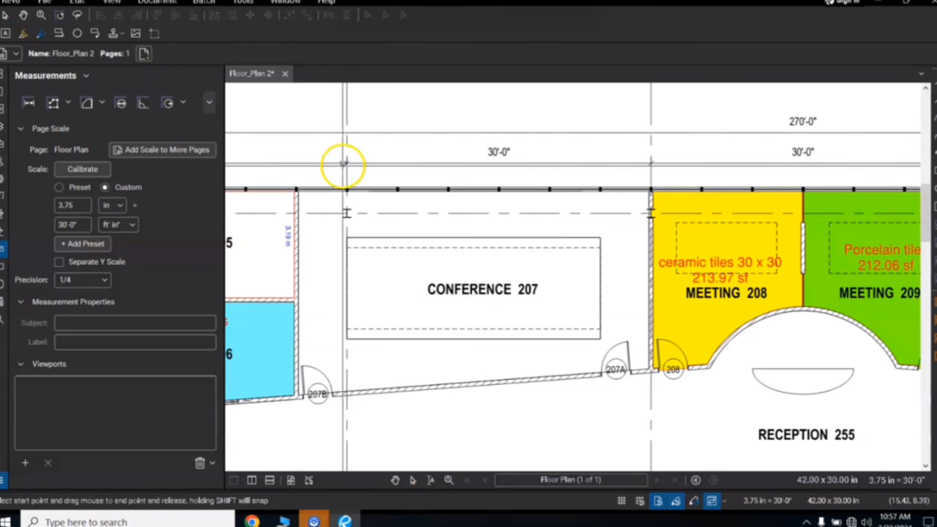
{"action": "left_click_drag", "start_coordinate": [344, 163], "coordinate": [650, 163]}
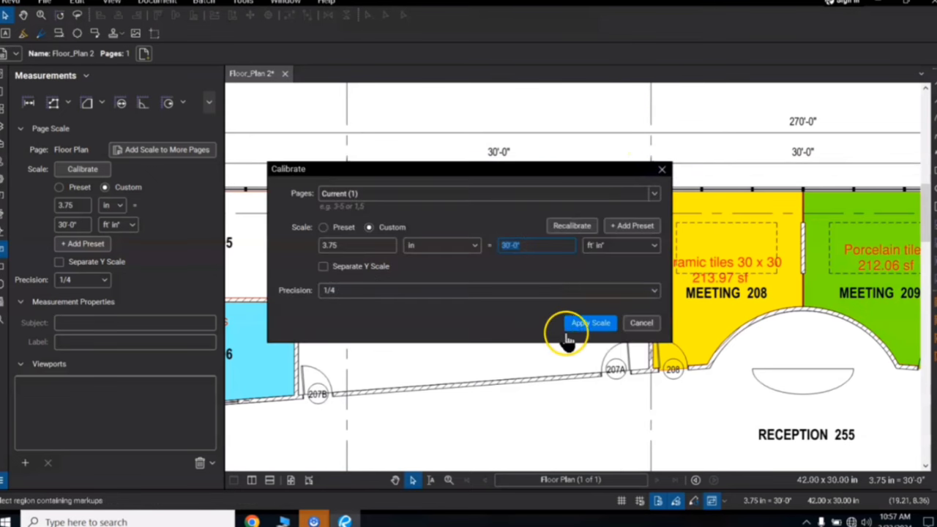
{"action": "left_click", "coordinate": [590, 323]}
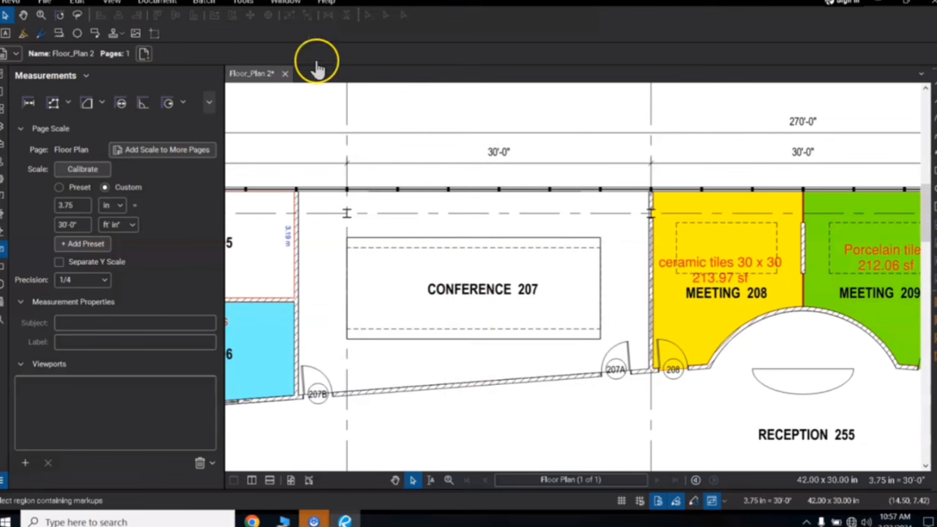
Step: Start a Volume measurement and outline Conference 207's wall shared with Meeting 208, from the exterior wall to the corridor-side corner
{"action": "left_click", "coordinate": [246, 3]}
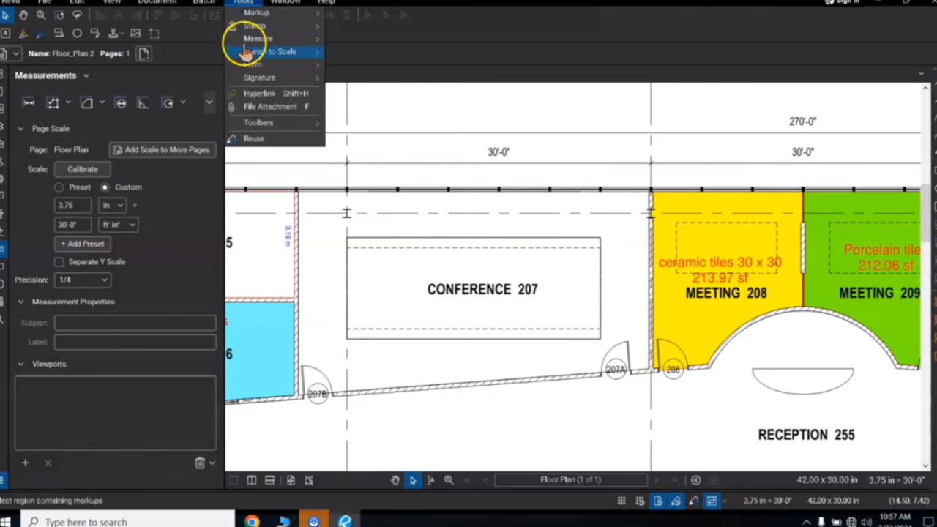
{"action": "mouse_move", "coordinate": [259, 42]}
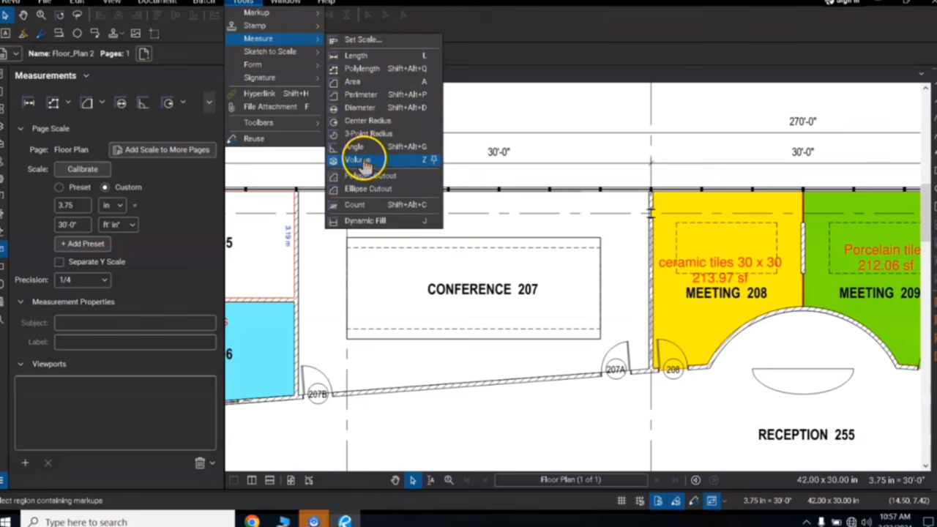
{"action": "left_click", "coordinate": [421, 164]}
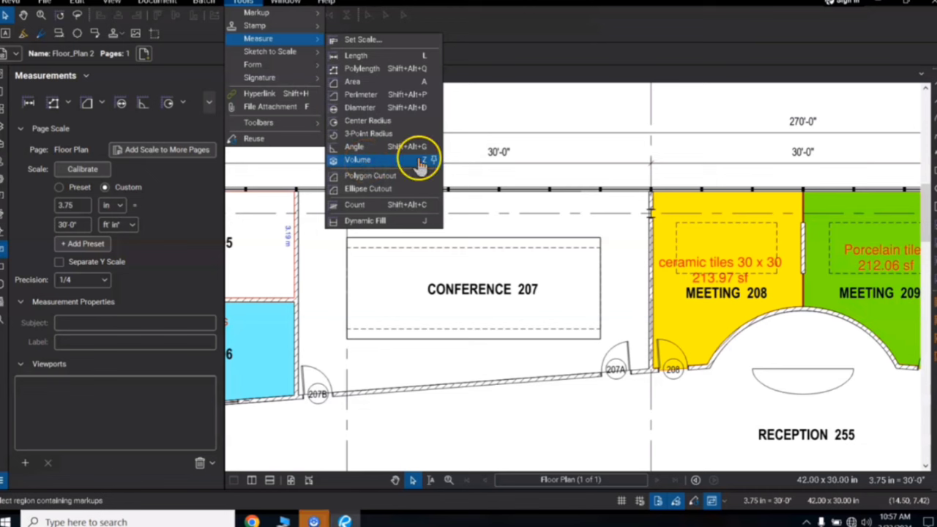
{"action": "left_click", "coordinate": [388, 163]}
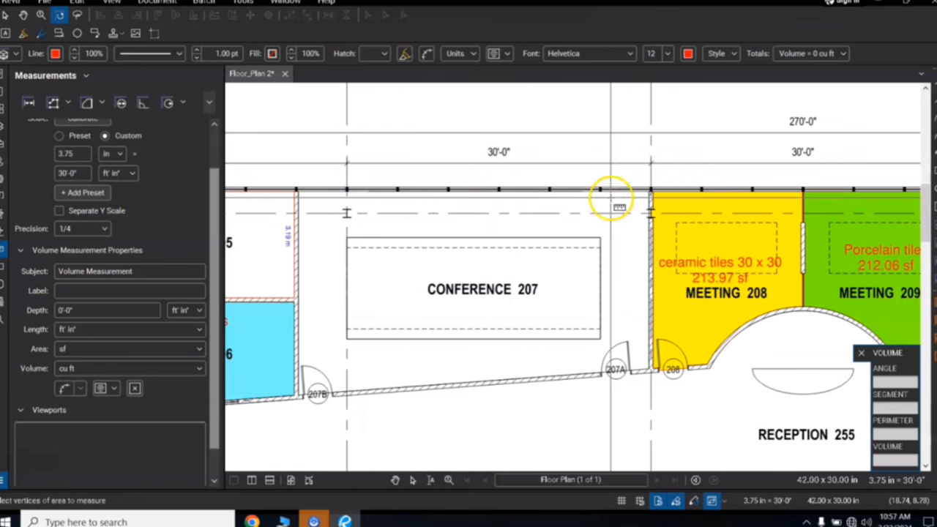
{"action": "scroll", "coordinate": [643, 195], "scroll_direction": "up", "scroll_amount": 3}
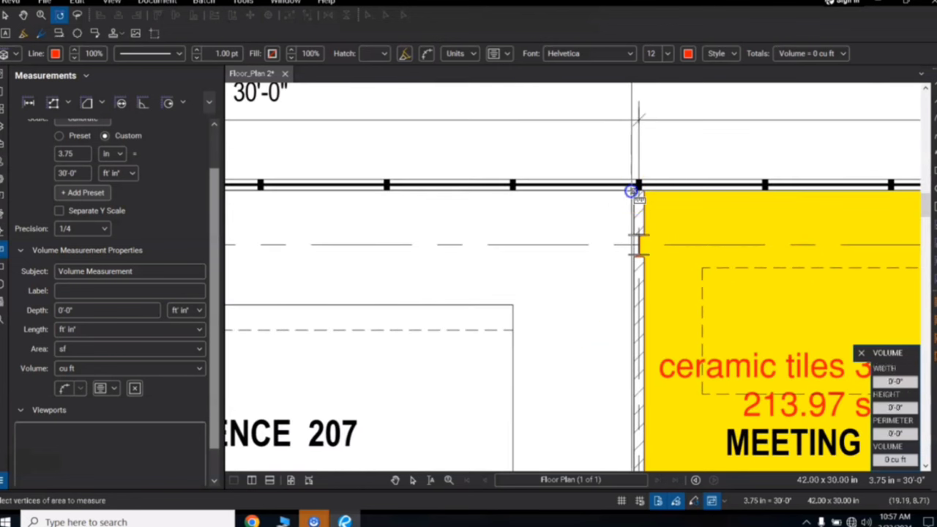
{"action": "left_click", "coordinate": [632, 191]}
{"action": "scroll", "coordinate": [561, 352], "scroll_direction": "down", "scroll_amount": 2}
{"action": "left_click_drag", "start_coordinate": [575, 380], "coordinate": [598, 174]}
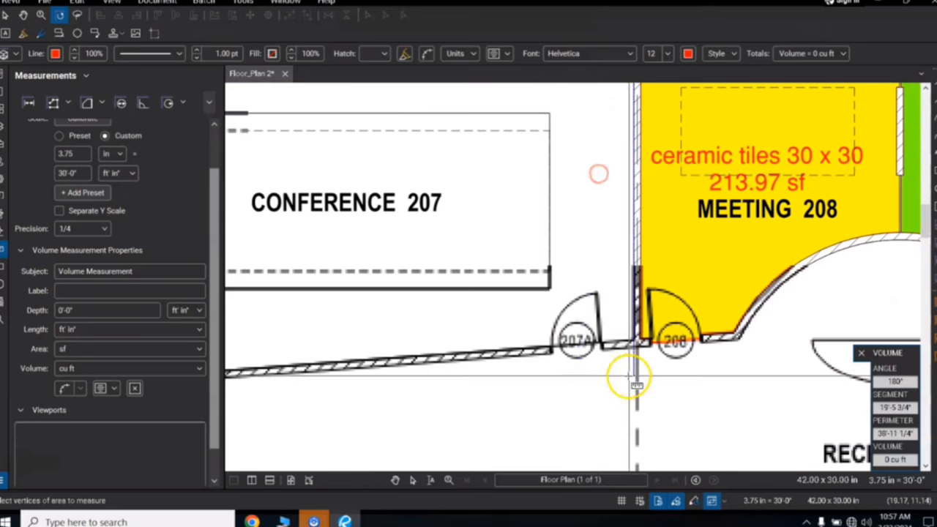
{"action": "scroll", "coordinate": [635, 379], "scroll_direction": "up", "scroll_amount": 2}
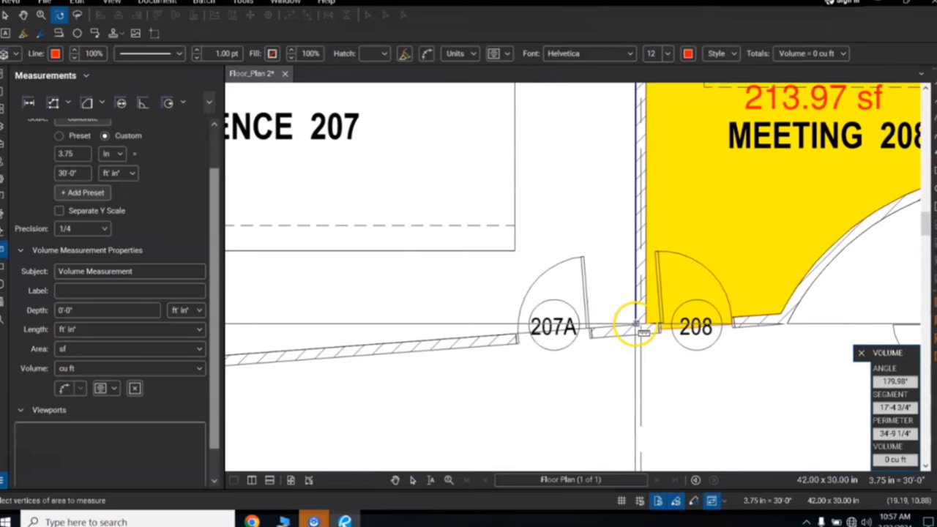
{"action": "left_click", "coordinate": [635, 325]}
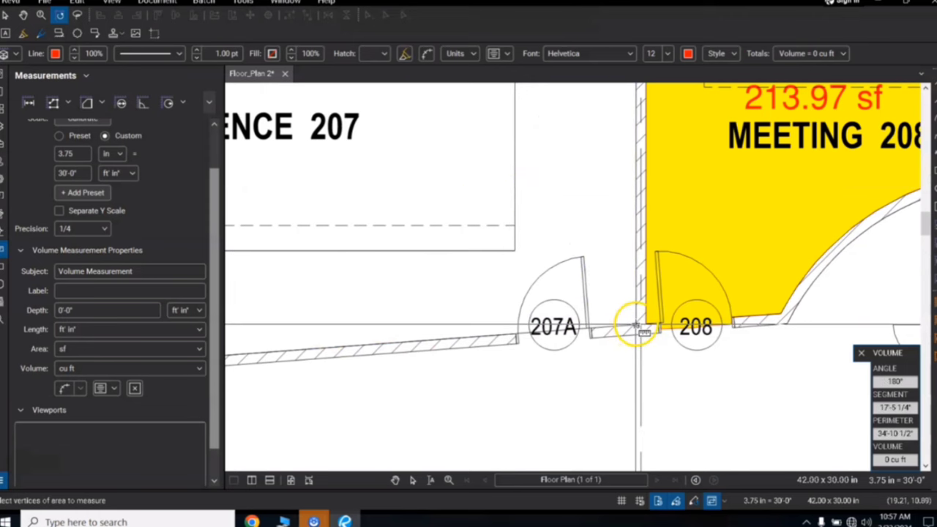
{"action": "left_click", "coordinate": [635, 324]}
Step: Continue the volume outline along Conference 207's sloping corridor wall and the wall shared with Offices 205 and 206
{"action": "scroll", "coordinate": [393, 341], "scroll_direction": "down", "scroll_amount": 3}
{"action": "left_click_drag", "start_coordinate": [341, 341], "coordinate": [606, 306]}
{"action": "scroll", "coordinate": [345, 328], "scroll_direction": "up", "scroll_amount": 3}
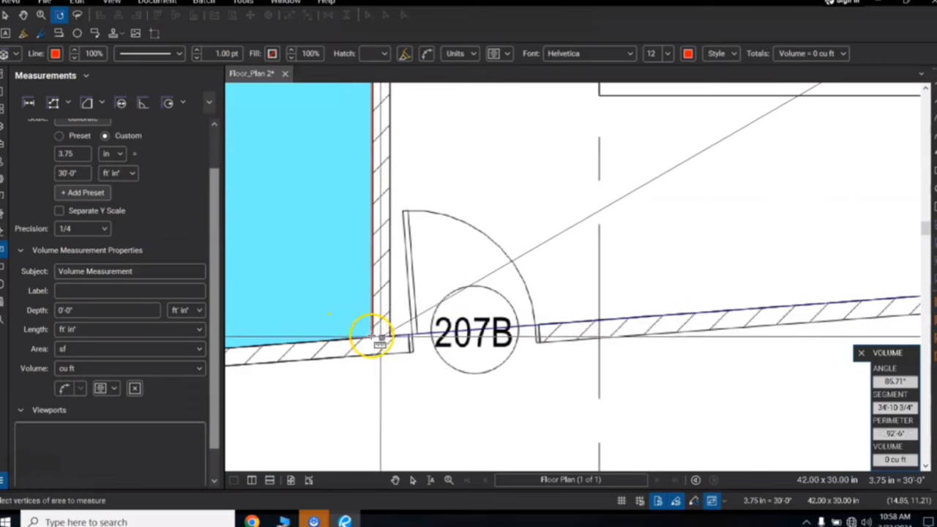
{"action": "left_click", "coordinate": [389, 332]}
{"action": "scroll", "coordinate": [381, 278], "scroll_direction": "down", "scroll_amount": 3}
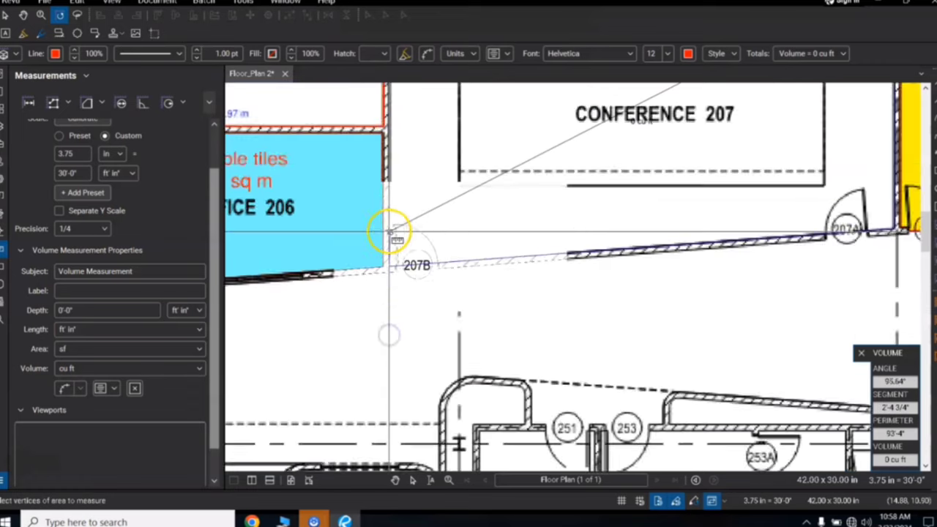
{"action": "left_click_drag", "start_coordinate": [453, 158], "coordinate": [349, 409]}
{"action": "scroll", "coordinate": [295, 242], "scroll_direction": "up", "scroll_amount": 5}
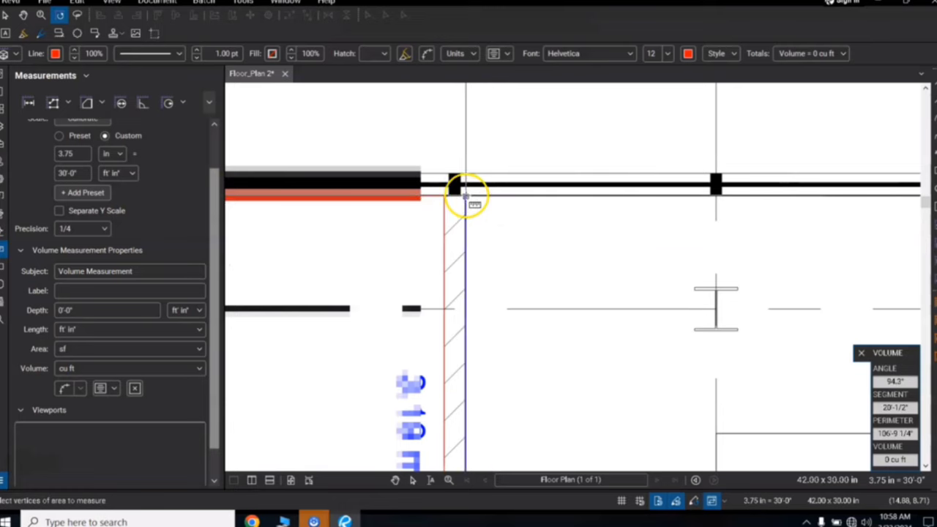
{"action": "left_click", "coordinate": [464, 196]}
Step: Close the volume outline of Conference 207 along the exterior wall at its starting corner beside Meeting 208
{"action": "scroll", "coordinate": [614, 267], "scroll_direction": "down", "scroll_amount": 3}
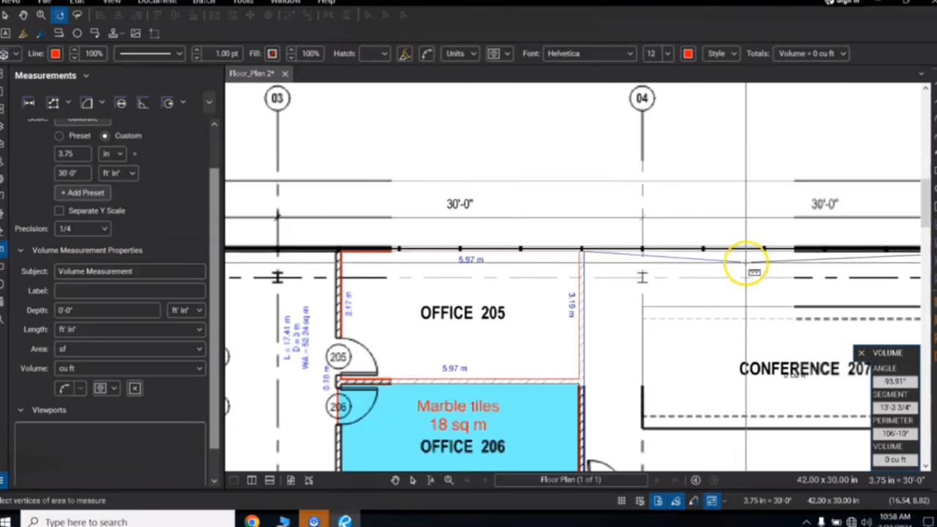
{"action": "scroll", "coordinate": [364, 210], "scroll_direction": "up", "scroll_amount": 3}
{"action": "scroll", "coordinate": [522, 203], "scroll_direction": "up", "scroll_amount": 3}
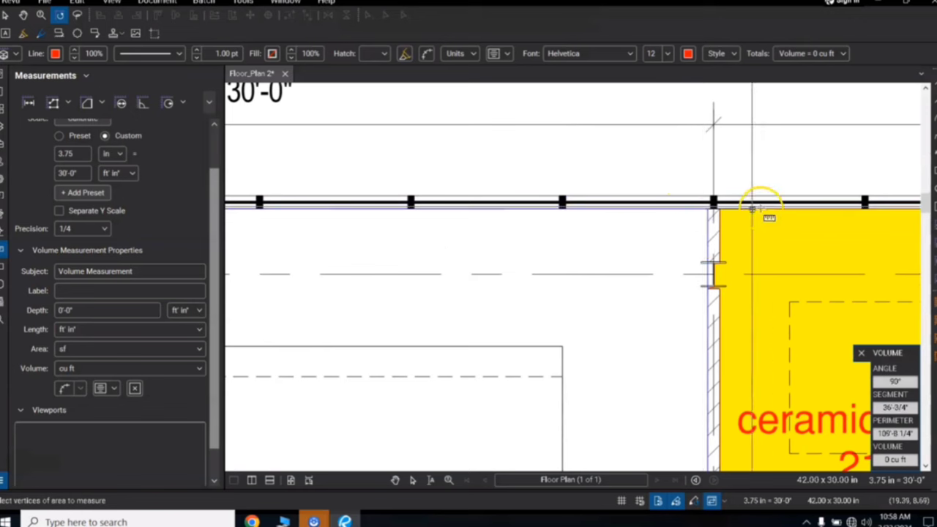
{"action": "left_click", "coordinate": [708, 211]}
{"action": "scroll", "coordinate": [573, 327], "scroll_direction": "down", "scroll_amount": 4}
{"action": "left_click_drag", "start_coordinate": [569, 326], "coordinate": [571, 174]}
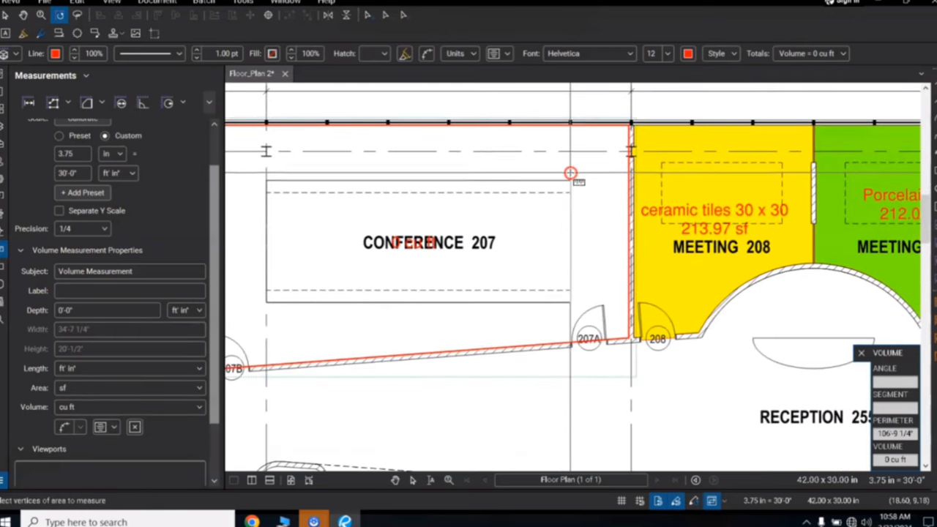
Step: Leave the Volume tool, select the Conference 207 measurement and move its caption below the room name
{"action": "left_click_drag", "start_coordinate": [430, 210], "coordinate": [578, 226]}
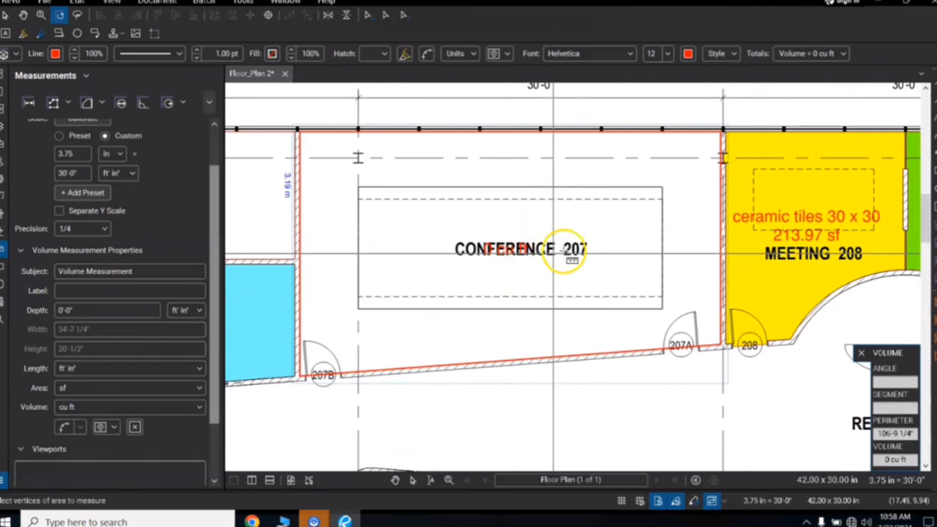
{"action": "key", "text": "Escape"}
{"action": "left_click", "coordinate": [498, 252]}
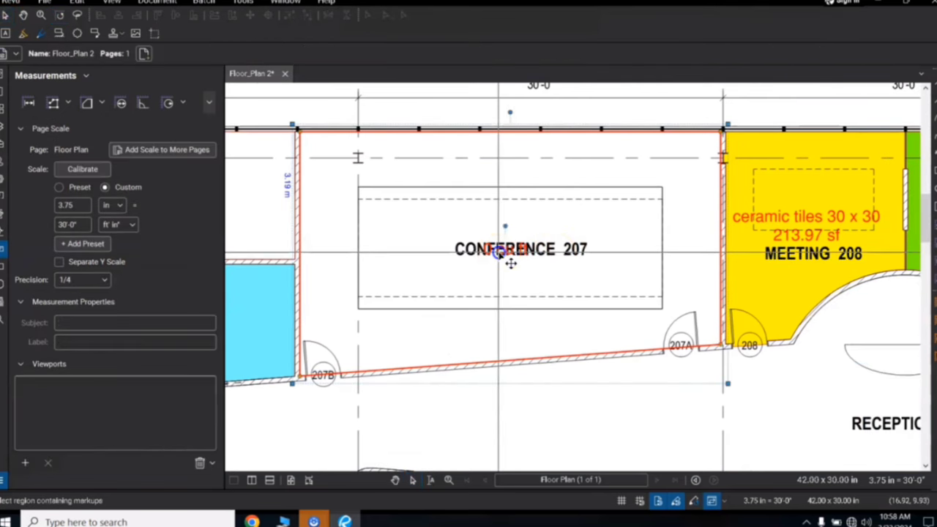
{"action": "left_click_drag", "start_coordinate": [520, 261], "coordinate": [514, 272]}
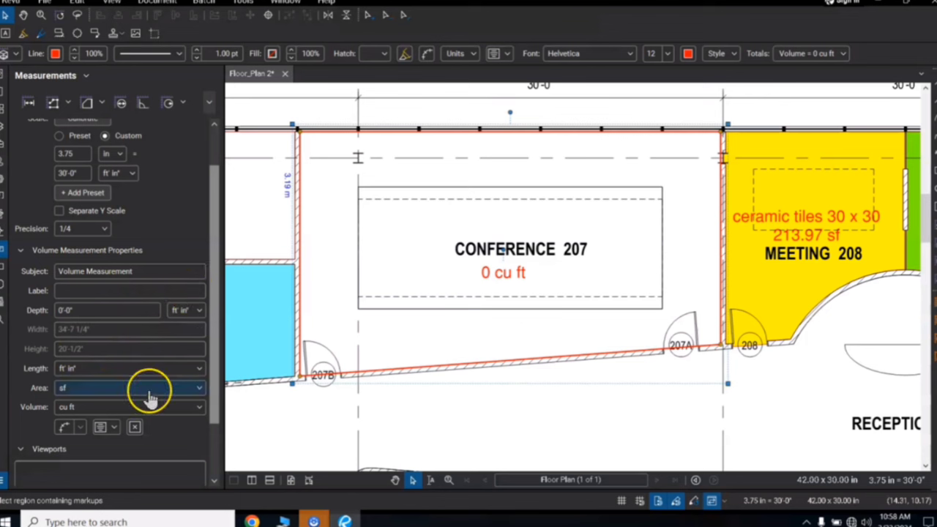
Step: Add Area to the Conference 207 volume caption and shift the caption clear of the room name
{"action": "left_click", "coordinate": [116, 430]}
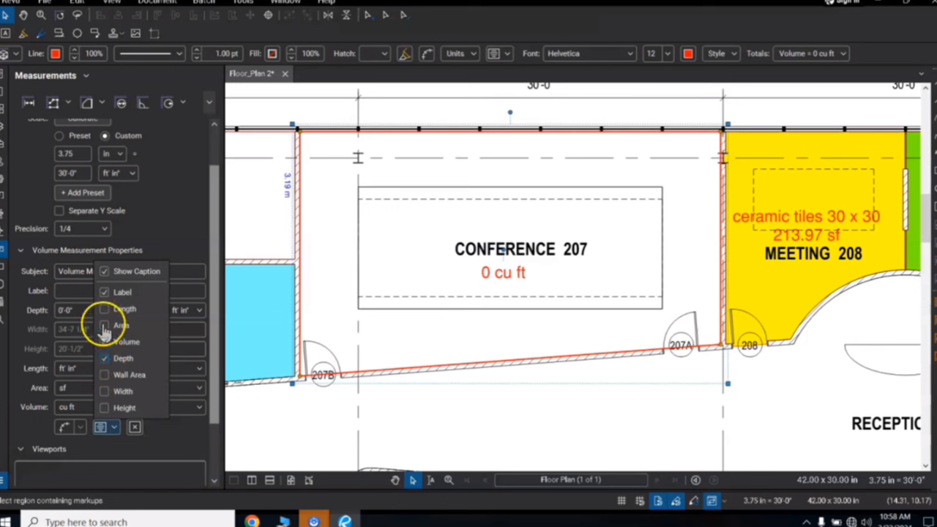
{"action": "left_click", "coordinate": [518, 309]}
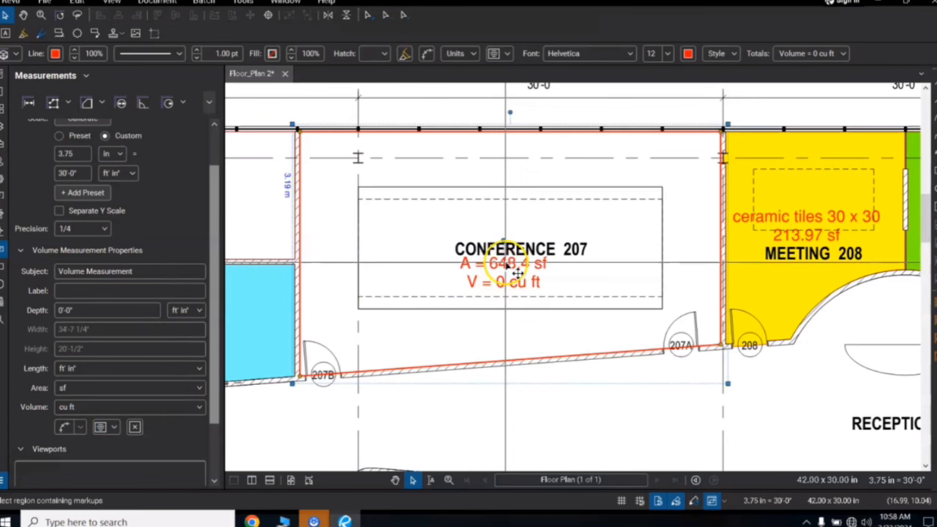
{"action": "left_click_drag", "start_coordinate": [516, 273], "coordinate": [517, 285]}
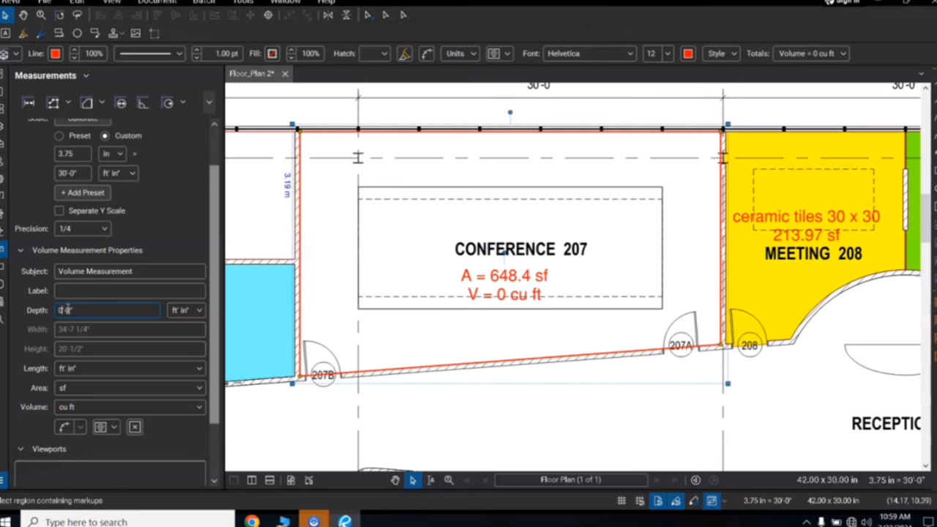
Step: Set the Conference 207 volume depth to 0'-6" with Depth in the caption, and move the caption below the room name
{"action": "left_click", "coordinate": [82, 393]}
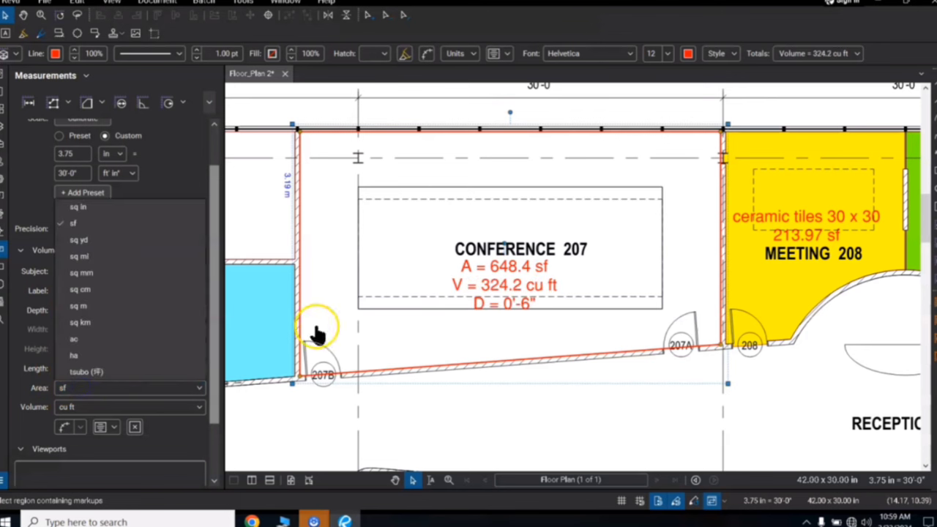
{"action": "left_click", "coordinate": [498, 292]}
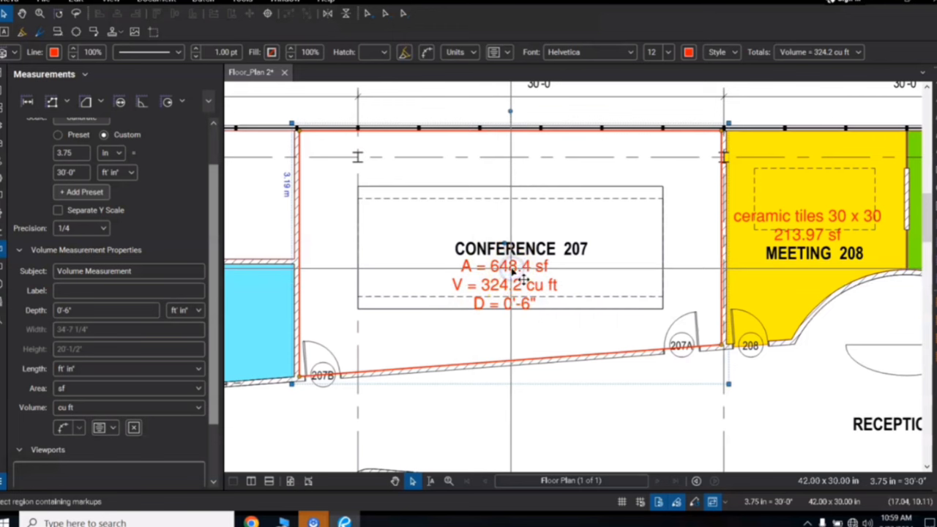
{"action": "left_click_drag", "start_coordinate": [511, 269], "coordinate": [518, 278]}
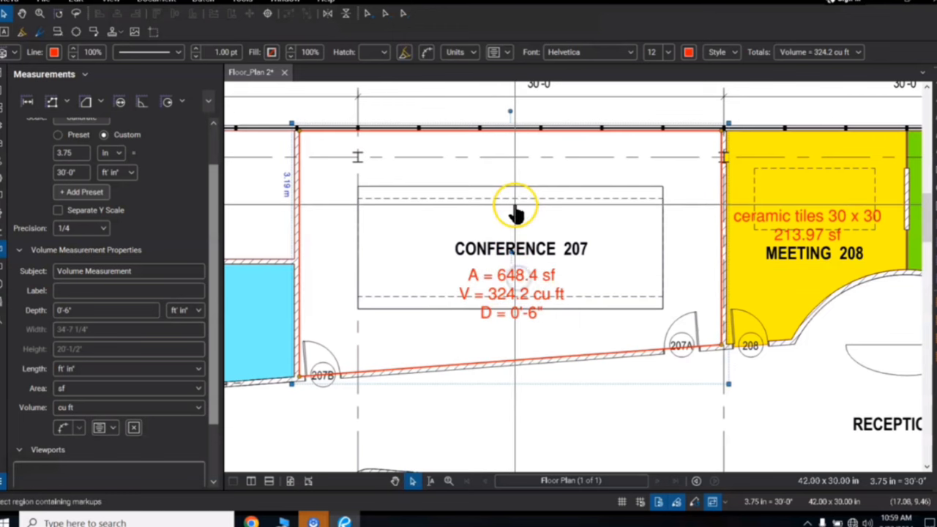
Step: Change the Conference 207 caption's font colour to blue and shift the caption slightly down
{"action": "left_click", "coordinate": [688, 53]}
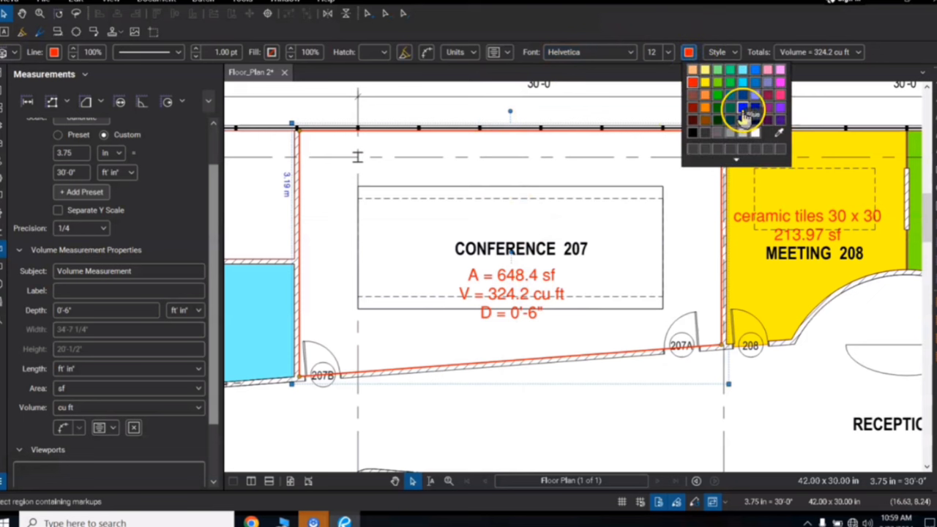
{"action": "left_click", "coordinate": [742, 108]}
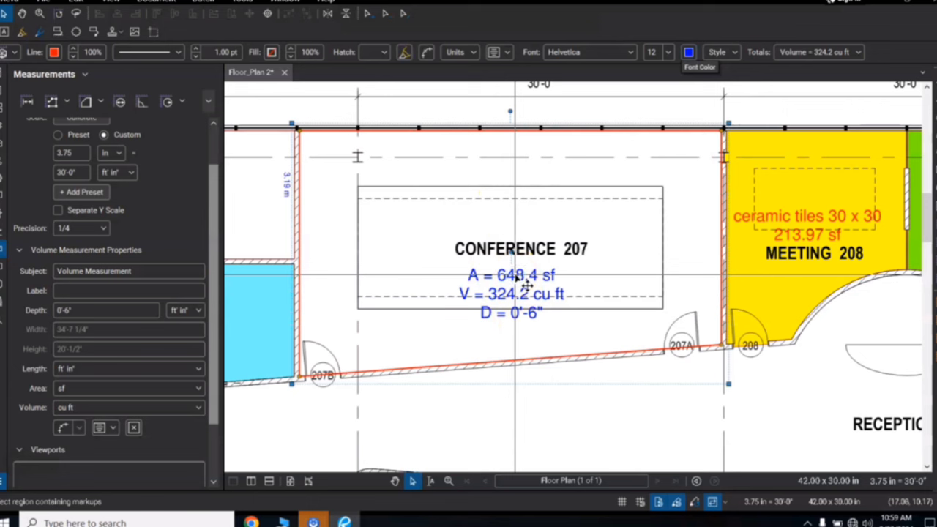
{"action": "left_click_drag", "start_coordinate": [515, 275], "coordinate": [514, 283]}
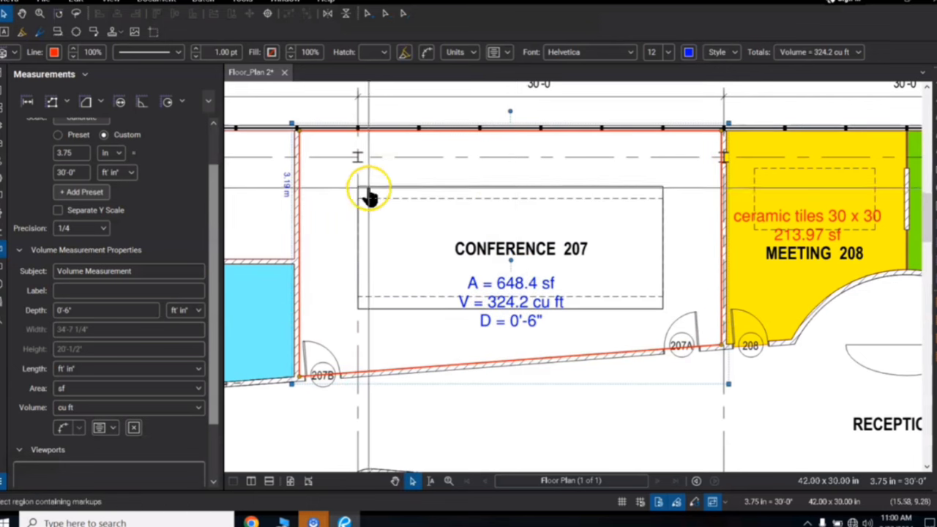
Step: Show the segment lengths of the Conference 207 volume outline and move all four length labels off the walls into the room
{"action": "left_click", "coordinate": [63, 429]}
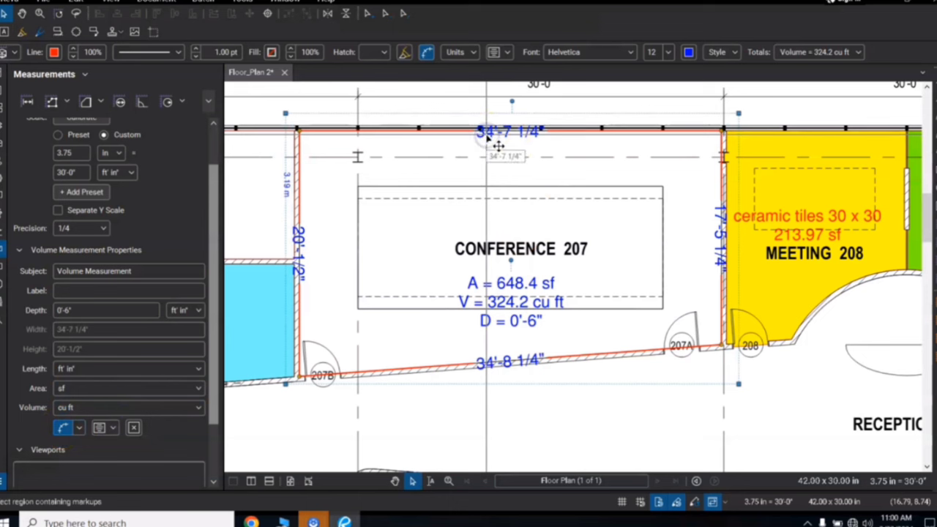
{"action": "left_click_drag", "start_coordinate": [498, 146], "coordinate": [487, 141]}
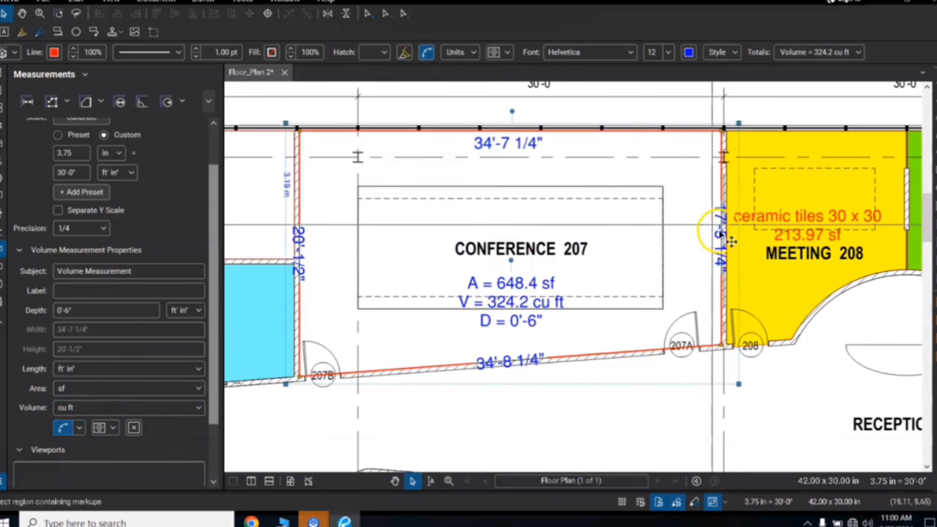
{"action": "left_click_drag", "start_coordinate": [731, 241], "coordinate": [720, 221]}
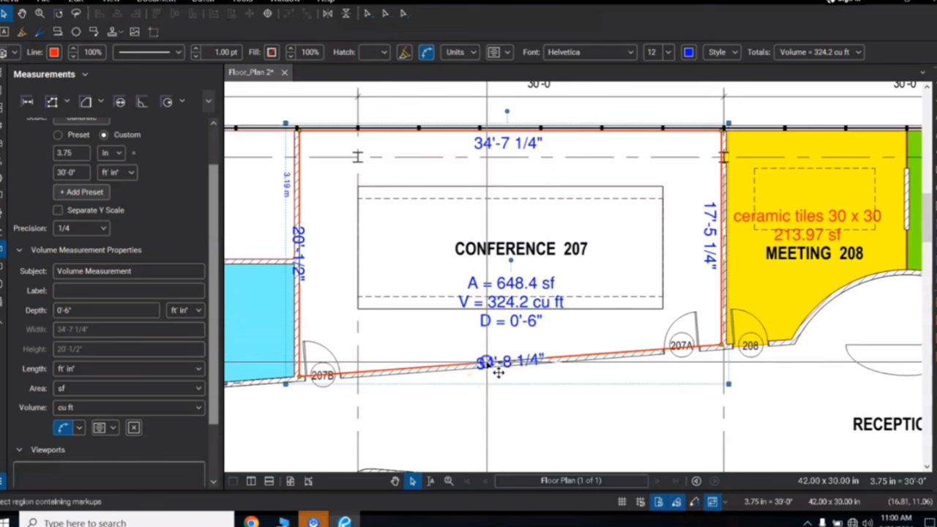
{"action": "left_click_drag", "start_coordinate": [502, 366], "coordinate": [502, 345]}
{"action": "left_click", "coordinate": [306, 240]}
{"action": "left_click_drag", "start_coordinate": [306, 245], "coordinate": [404, 256]}
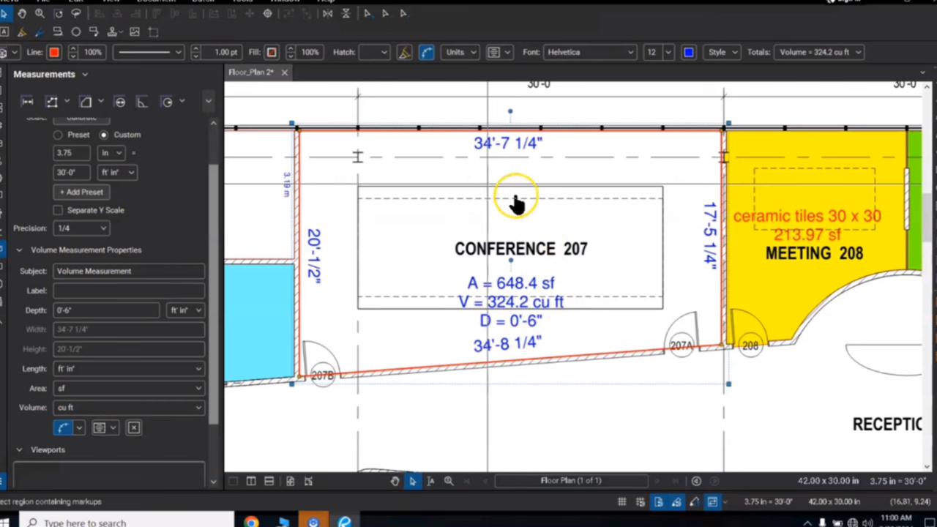
{"action": "left_click_drag", "start_coordinate": [486, 194], "coordinate": [470, 212]}
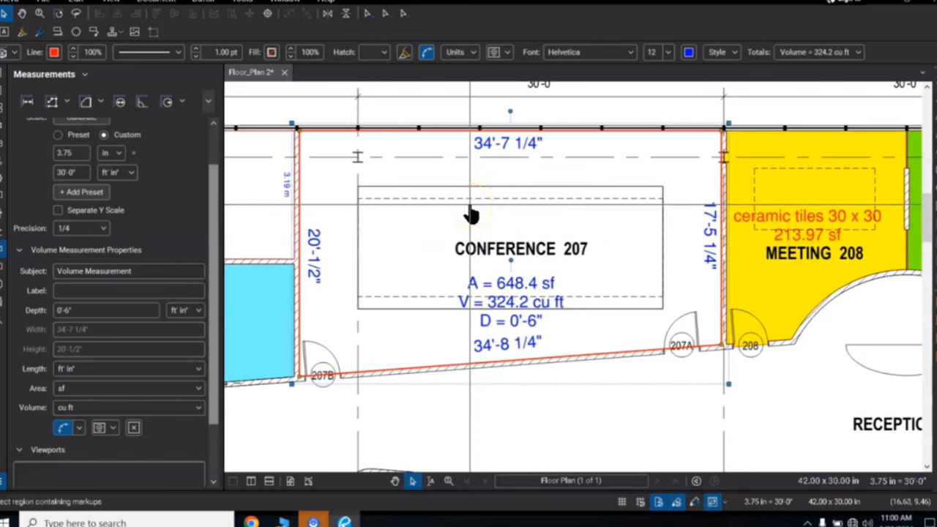
{"action": "mouse_move", "coordinate": [476, 216]}
{"action": "left_mouse_down"}
{"action": "mouse_move", "coordinate": [516, 302]}
{"action": "mouse_move", "coordinate": [550, 330]}
{"action": "mouse_move", "coordinate": [515, 335]}
{"action": "mouse_move", "coordinate": [526, 337]}
{"action": "left_mouse_up"}
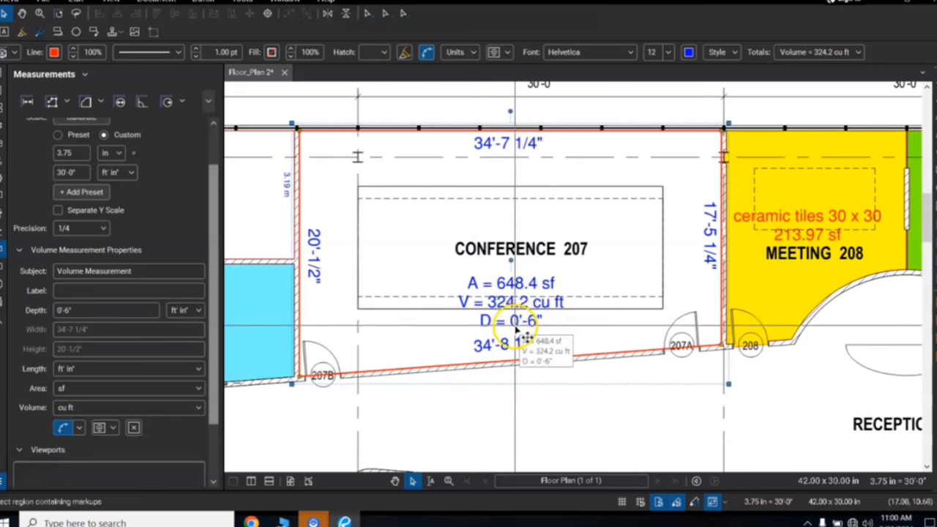
Step: Set the Conference 207 volume depth to 0.15 m and its length unit to m
{"action": "left_click", "coordinate": [197, 311]}
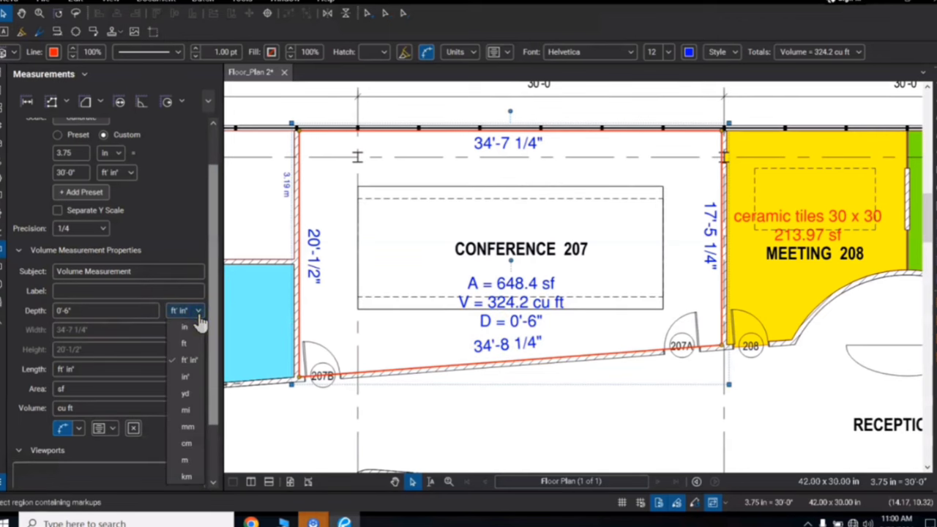
{"action": "left_click", "coordinate": [186, 462]}
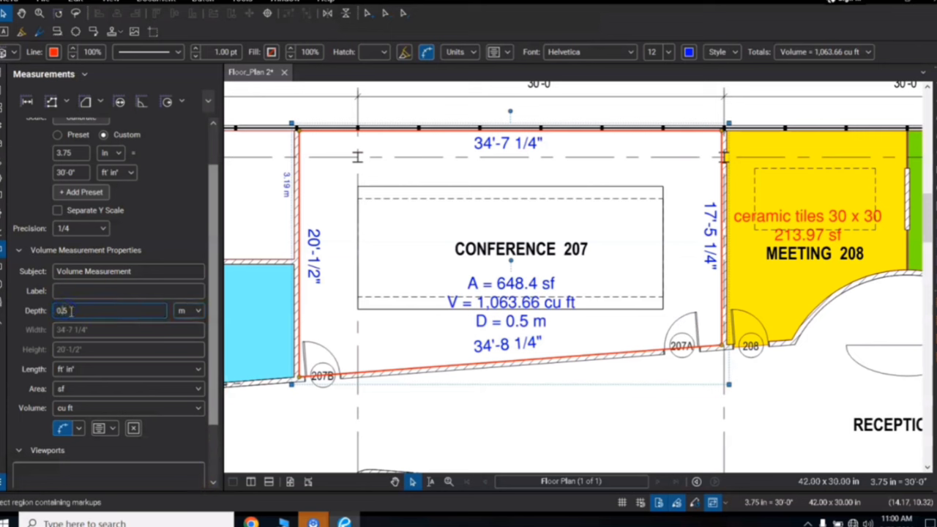
{"action": "left_click", "coordinate": [117, 375]}
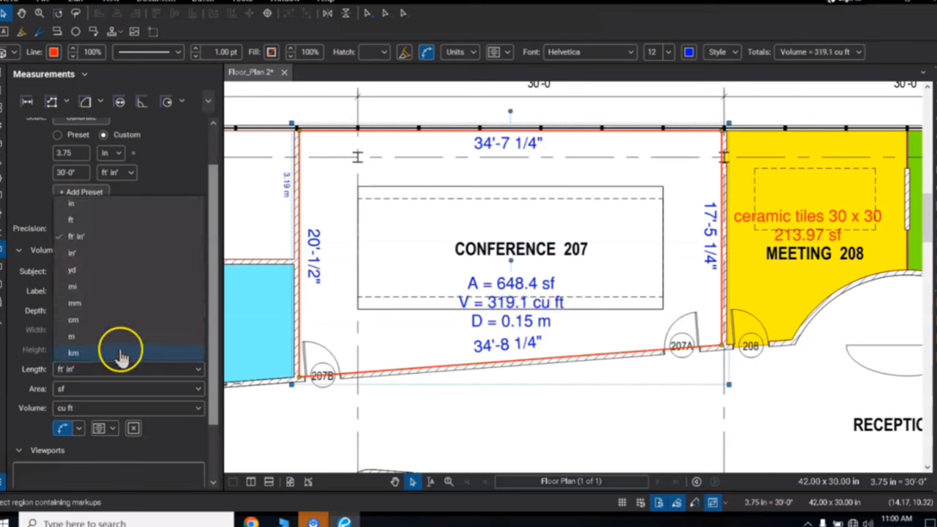
{"action": "left_click", "coordinate": [100, 338]}
{"action": "left_click", "coordinate": [510, 144]}
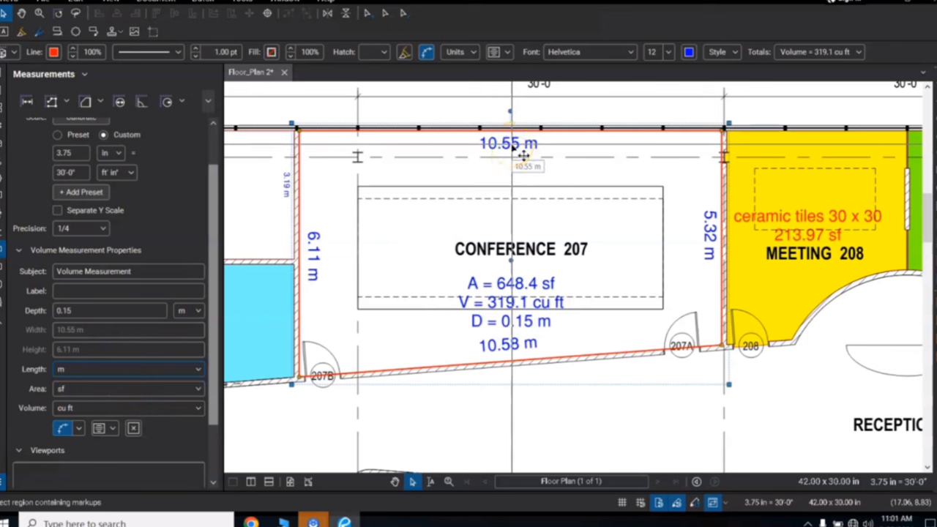
Step: Set the volume unit to cu m and the area unit to sq m, and move the caption up under the Conference 207 name
{"action": "left_click", "coordinate": [105, 415]}
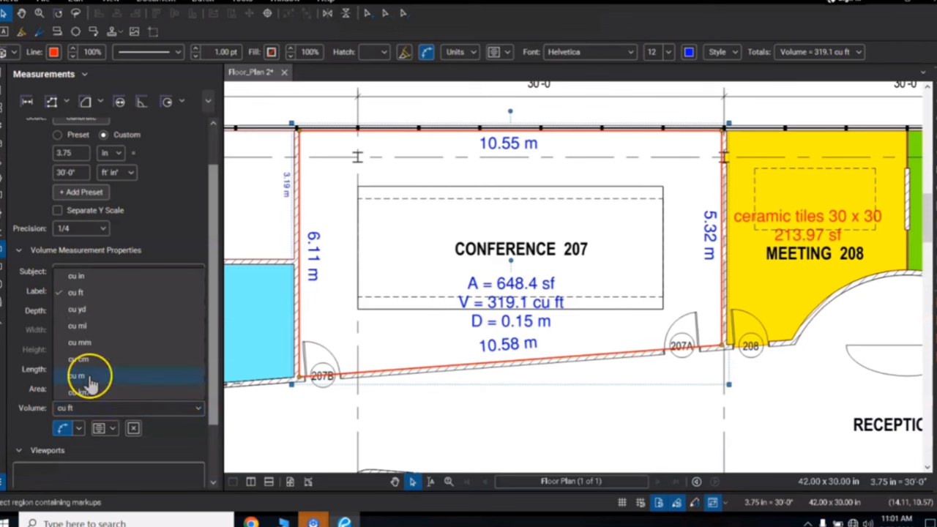
{"action": "left_click", "coordinate": [88, 376]}
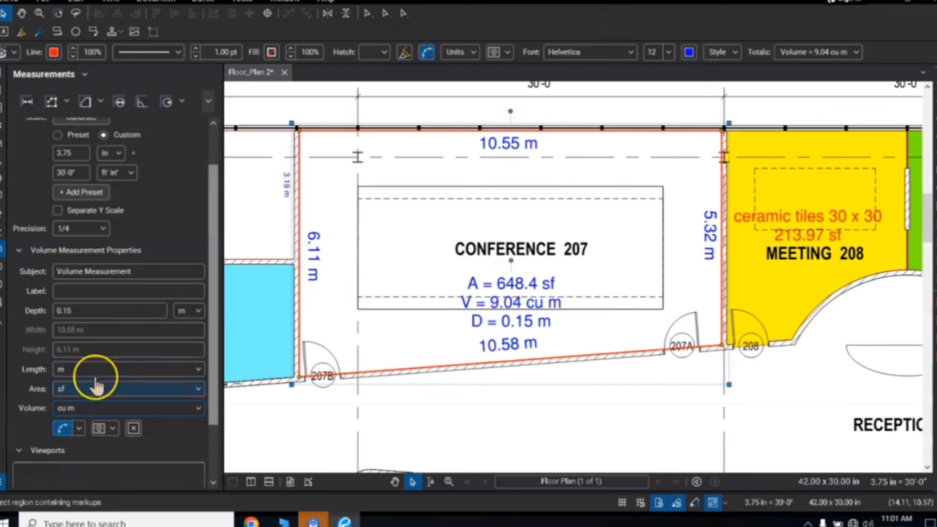
{"action": "left_click", "coordinate": [101, 395]}
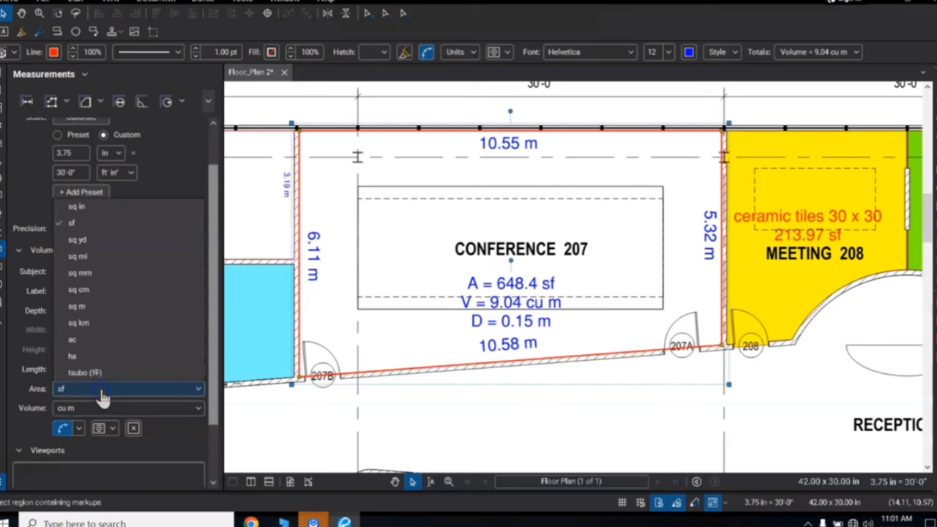
{"action": "left_click", "coordinate": [79, 307]}
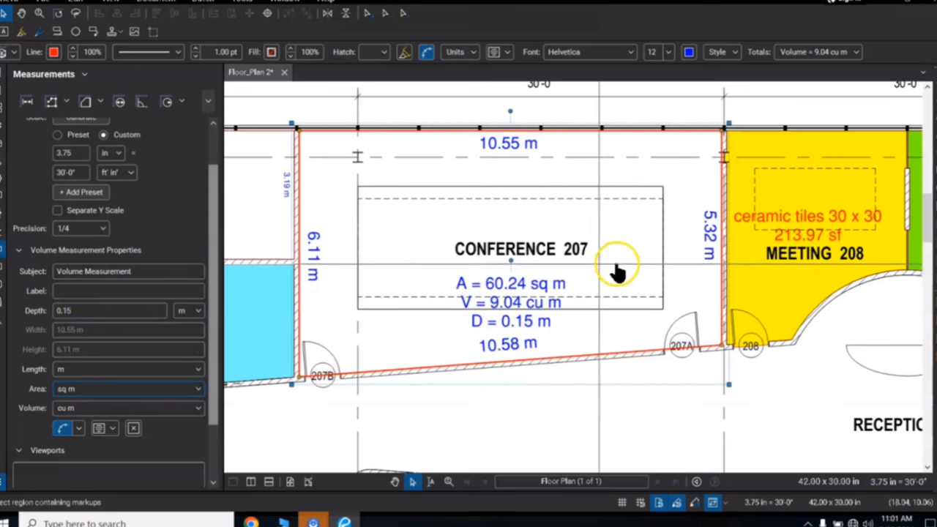
{"action": "left_click", "coordinate": [545, 294]}
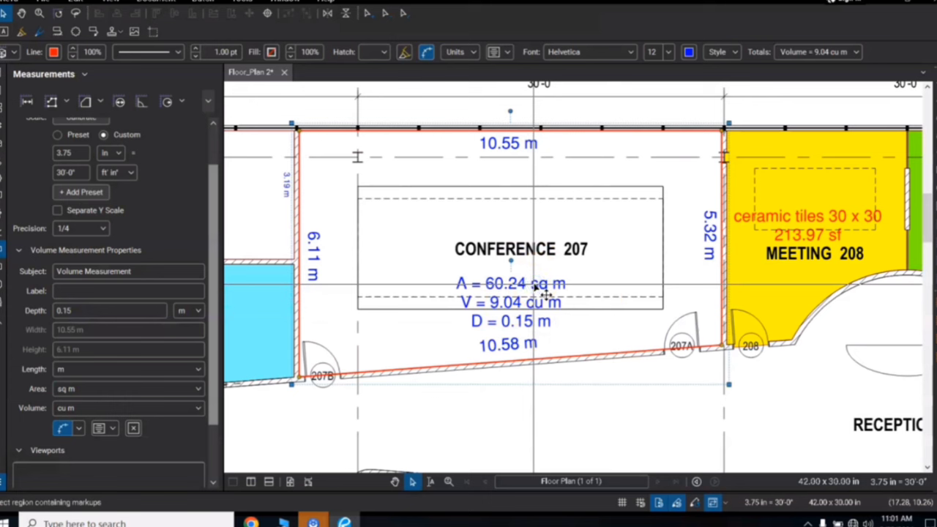
{"action": "left_click_drag", "start_coordinate": [545, 294], "coordinate": [533, 266]}
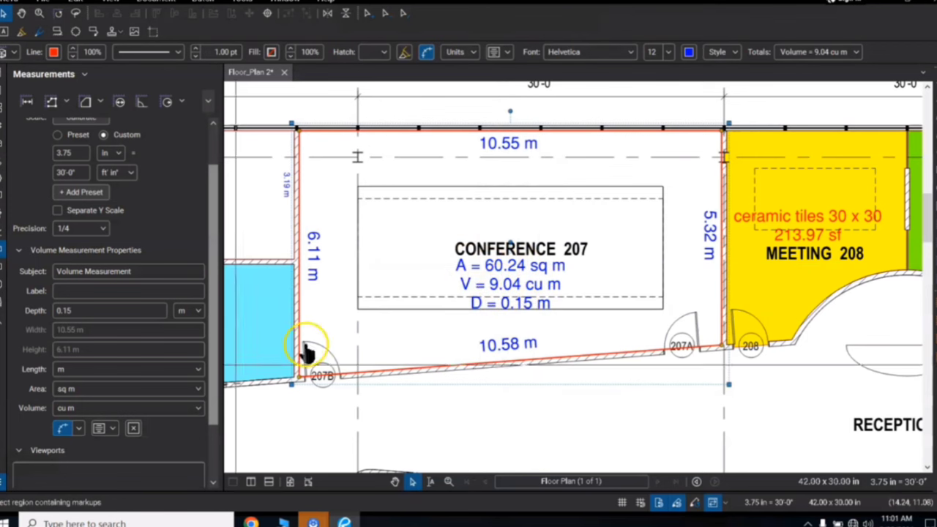
Step: Remove Depth from the Conference 207 caption, keeping Area and Volume shown
{"action": "left_click", "coordinate": [112, 430]}
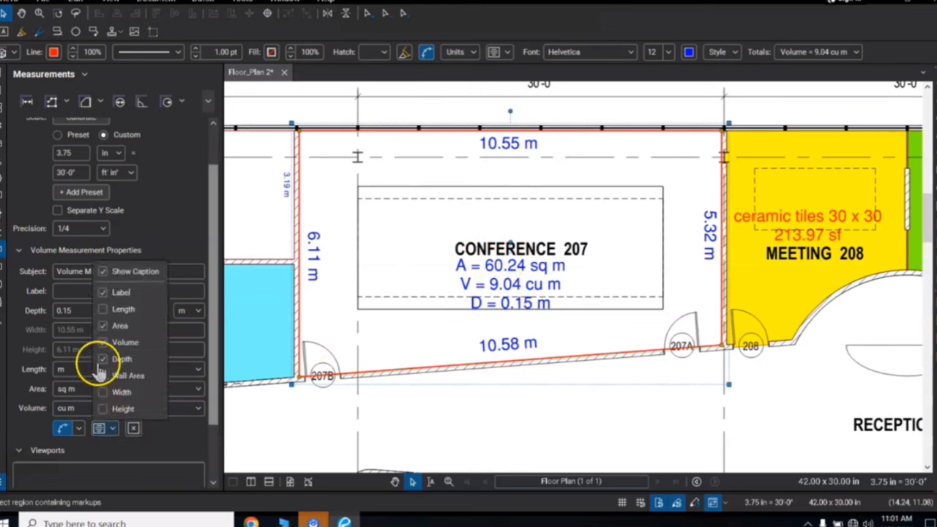
{"action": "left_click", "coordinate": [103, 359]}
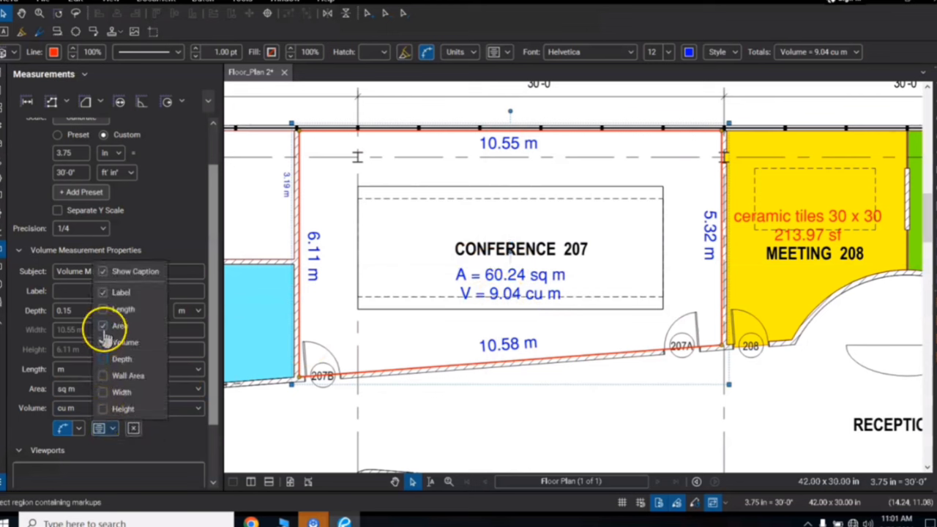
{"action": "left_click", "coordinate": [104, 329]}
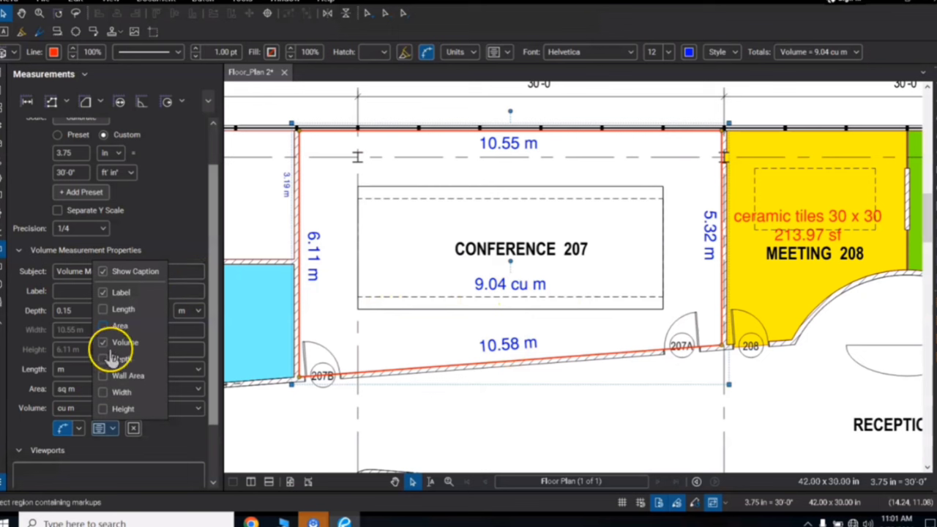
{"action": "left_click", "coordinate": [104, 327]}
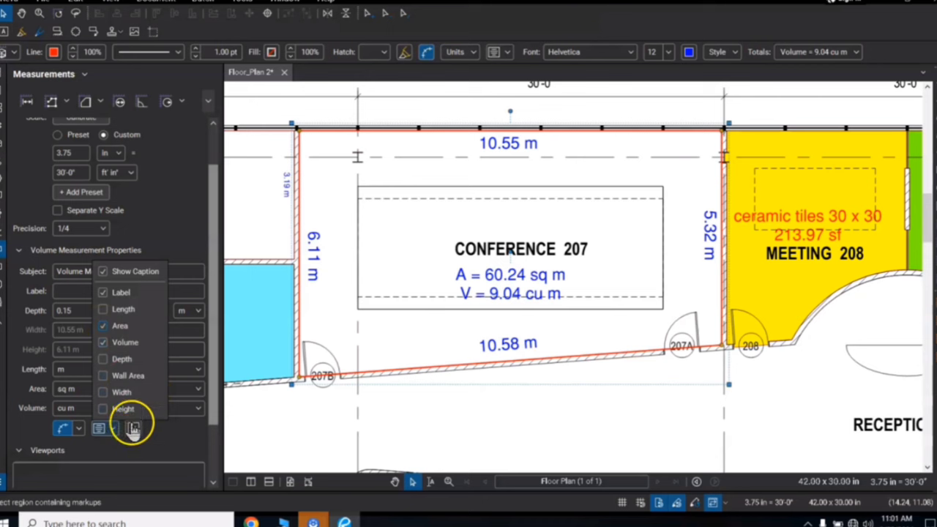
{"action": "left_click", "coordinate": [159, 439]}
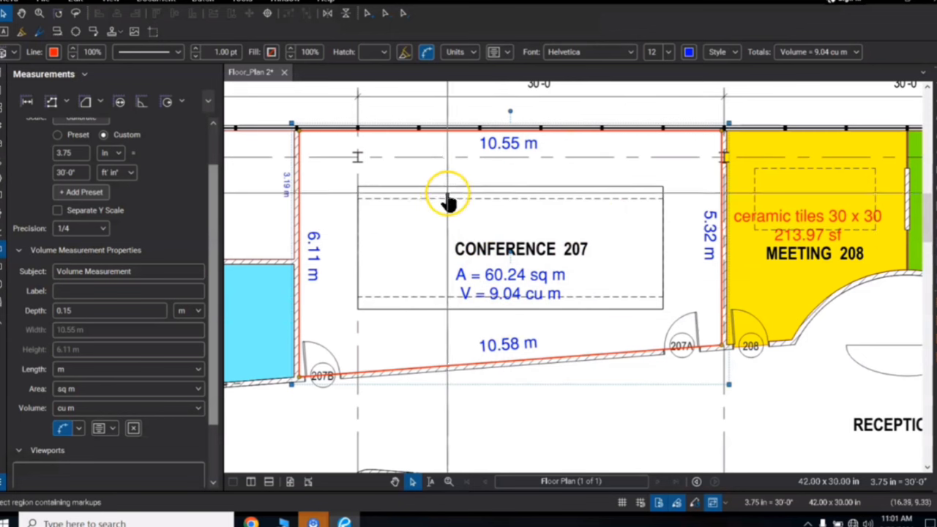
Step: Fill the Conference 207 volume measurement with orange and turn on its highlight so the plan shows through
{"action": "left_click", "coordinate": [271, 53]}
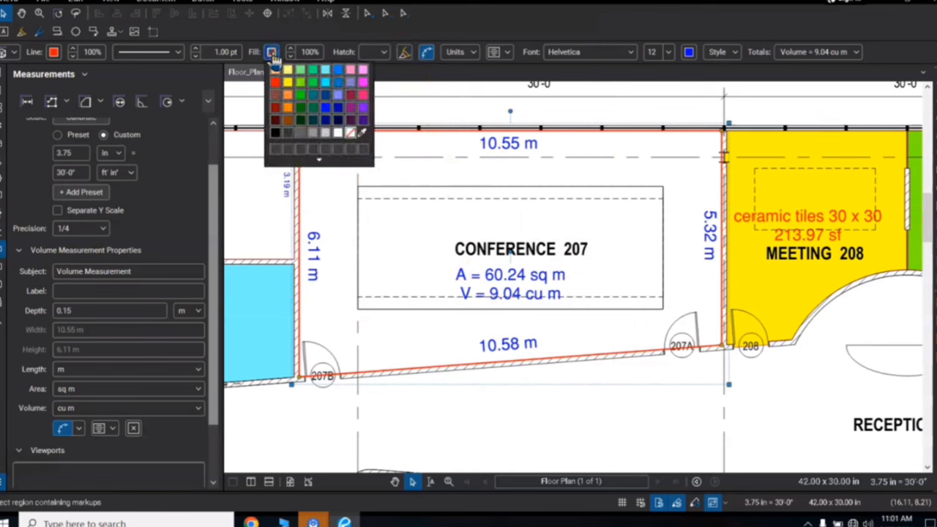
{"action": "left_click", "coordinate": [288, 108]}
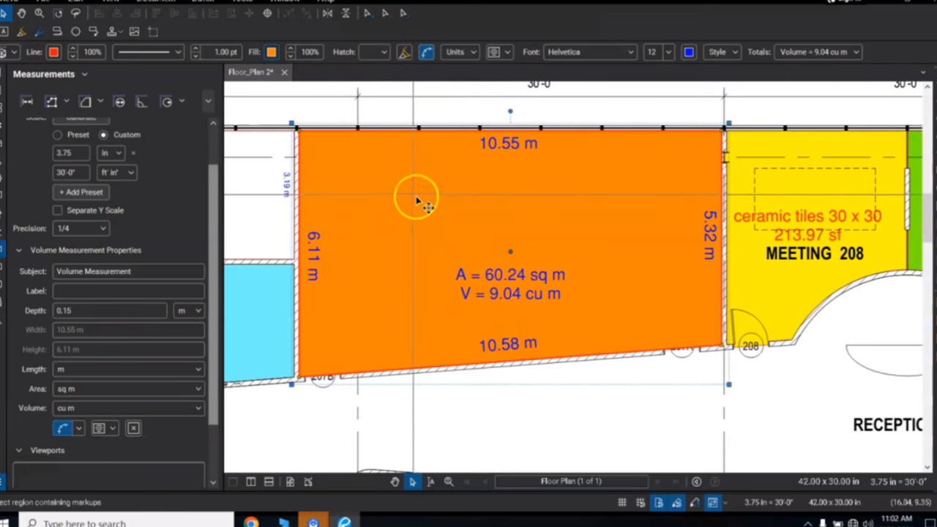
{"action": "left_click", "coordinate": [404, 53]}
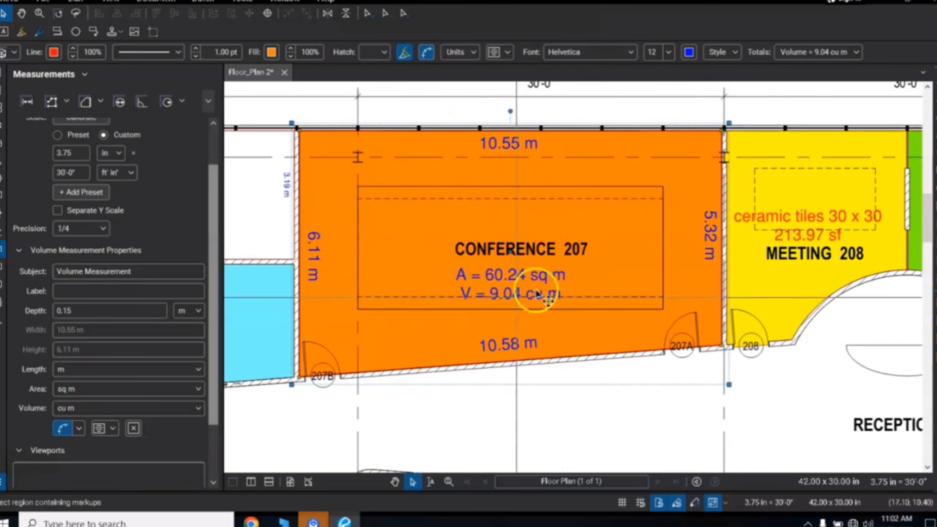
Step: Add the Conference 207 volume measurement to the My Tools set in the Tool Chest
{"action": "right_click", "coordinate": [464, 218]}
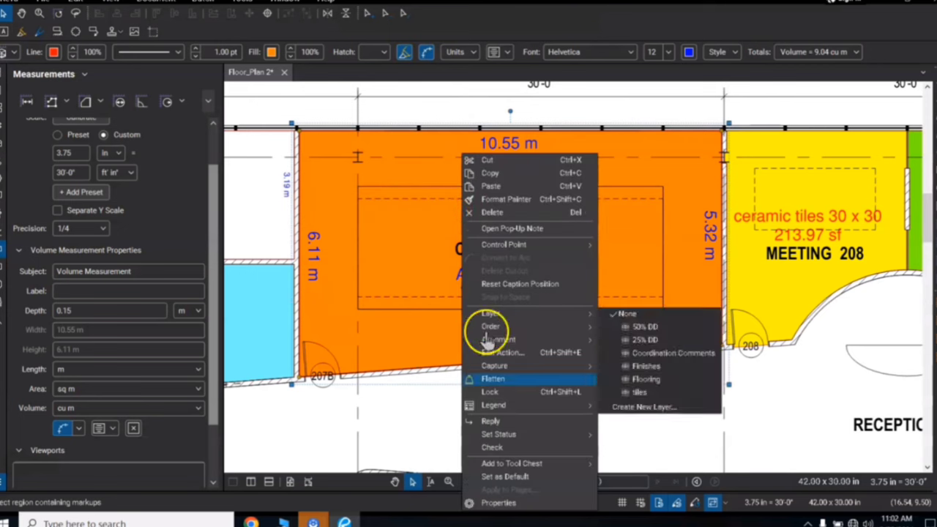
{"action": "mouse_move", "coordinate": [546, 471]}
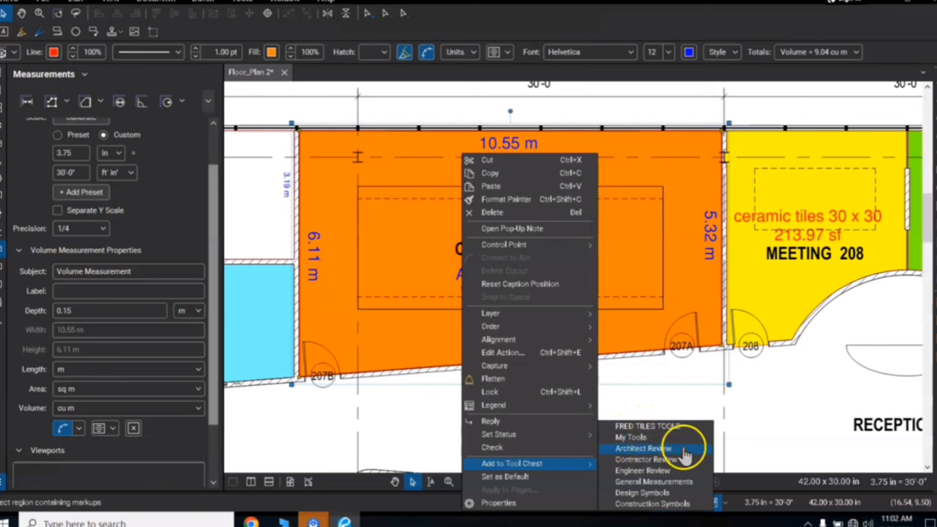
{"action": "left_click", "coordinate": [632, 437]}
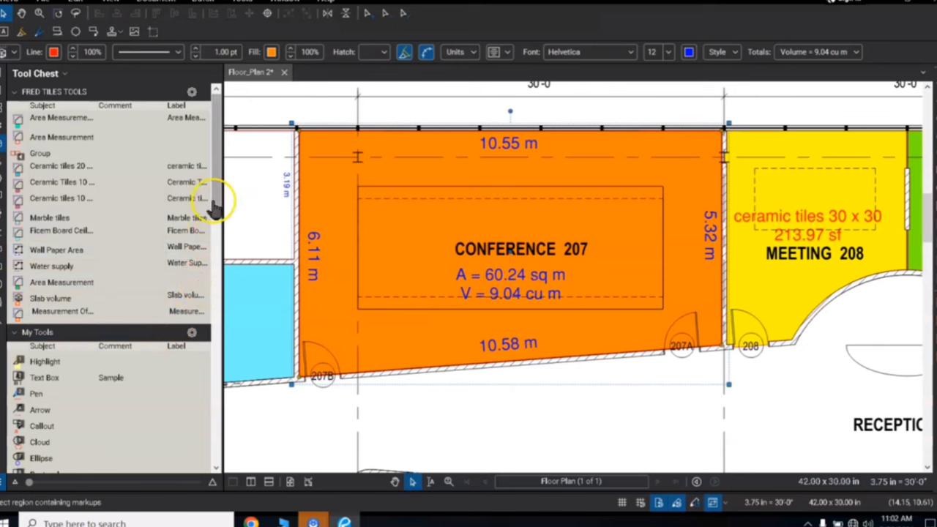
Step: Switch the saved Conference 207 volume tool at the end of My Tools to Properties Mode and start a new volume measurement with it
{"action": "left_click_drag", "start_coordinate": [219, 193], "coordinate": [224, 241]}
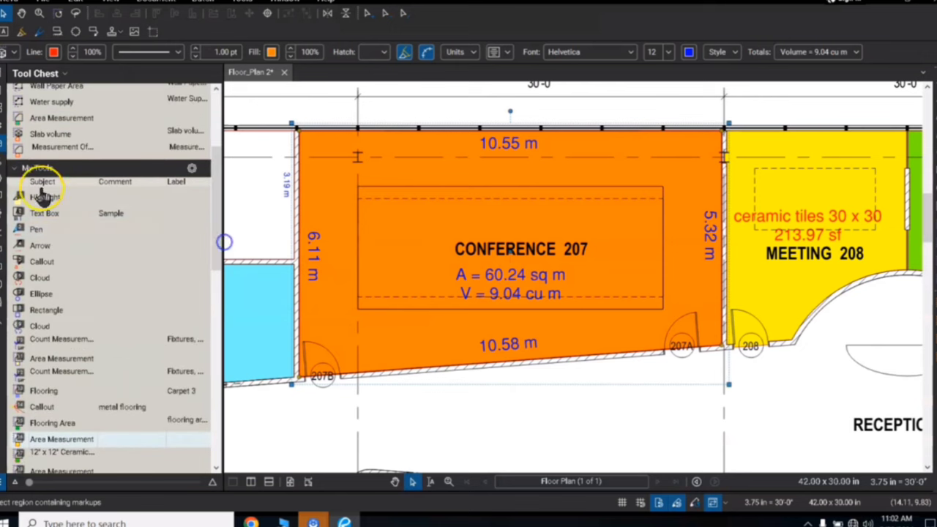
{"action": "left_click_drag", "start_coordinate": [220, 177], "coordinate": [250, 289]}
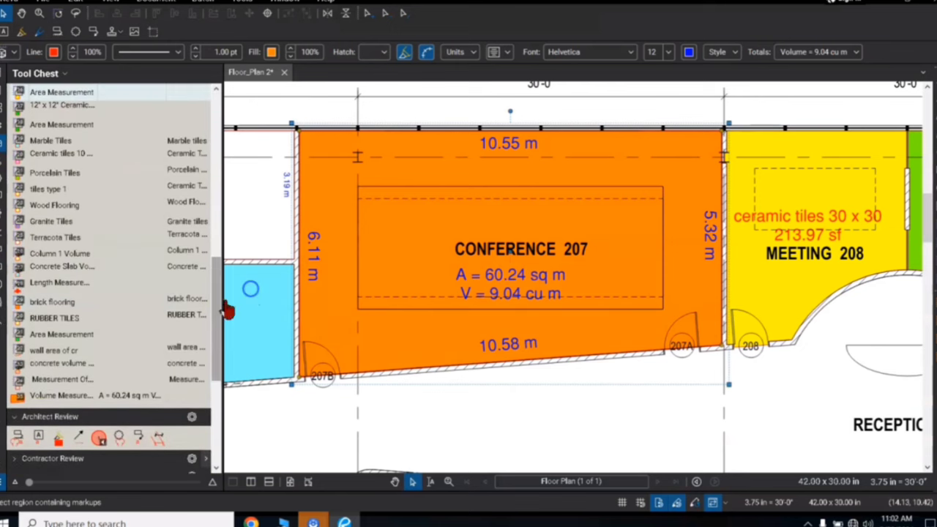
{"action": "left_click", "coordinate": [49, 399]}
{"action": "right_click", "coordinate": [50, 399]}
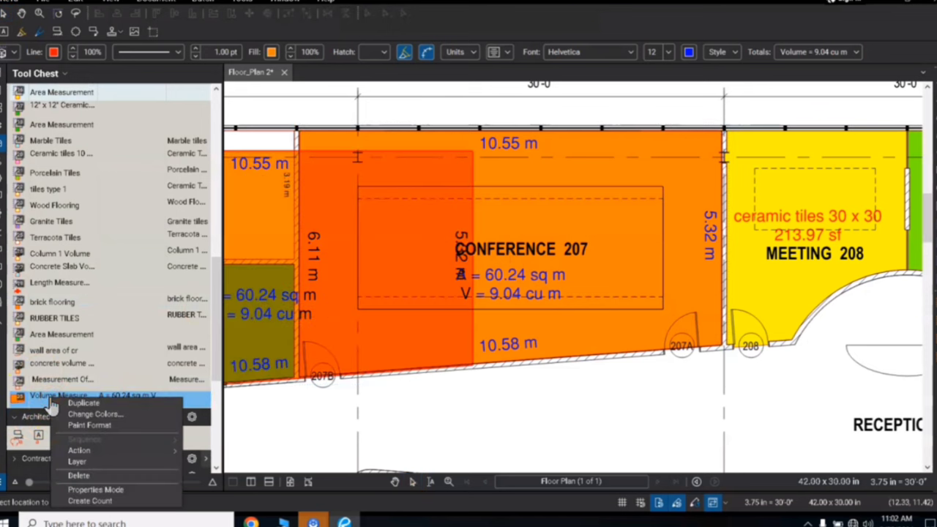
{"action": "left_click", "coordinate": [94, 490]}
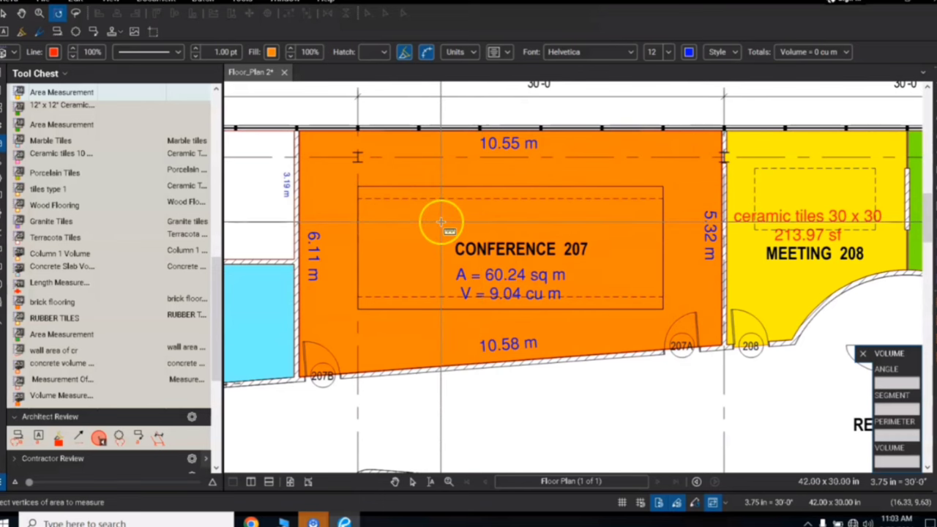
{"action": "scroll", "coordinate": [439, 220], "scroll_direction": "down", "scroll_amount": 2}
{"action": "left_click_drag", "start_coordinate": [411, 218], "coordinate": [560, 211]}
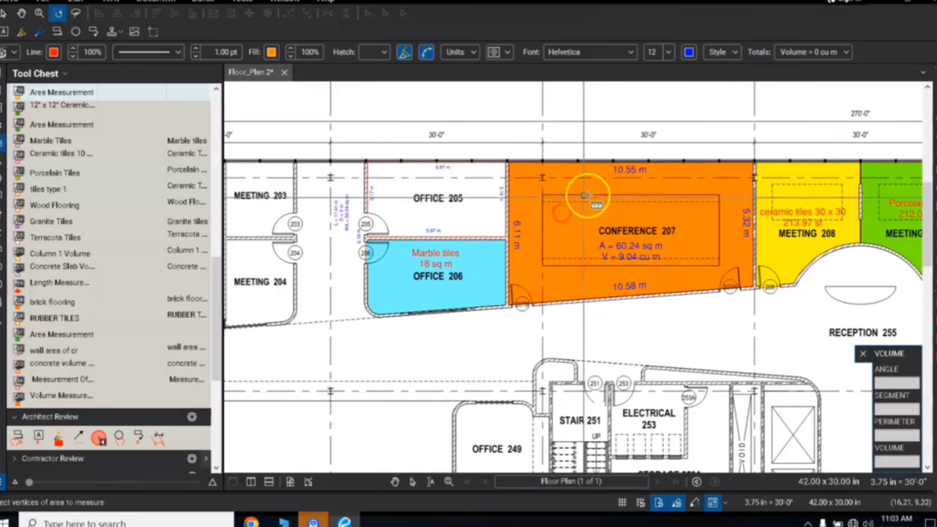
{"action": "scroll", "coordinate": [548, 215], "scroll_direction": "down", "scroll_amount": 3}
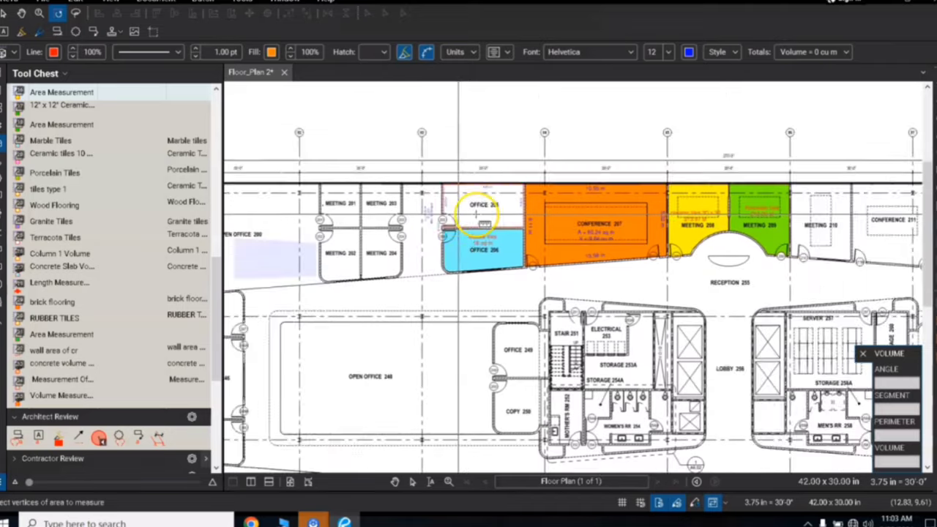
Step: Measure the volume of Conference 246 with a rectangle about 5.60 m by 5.97 m along the room's inner walls
{"action": "left_click_drag", "start_coordinate": [455, 215], "coordinate": [574, 198]}
{"action": "left_click_drag", "start_coordinate": [438, 289], "coordinate": [435, 203]}
{"action": "scroll", "coordinate": [330, 263], "scroll_direction": "up", "scroll_amount": 5}
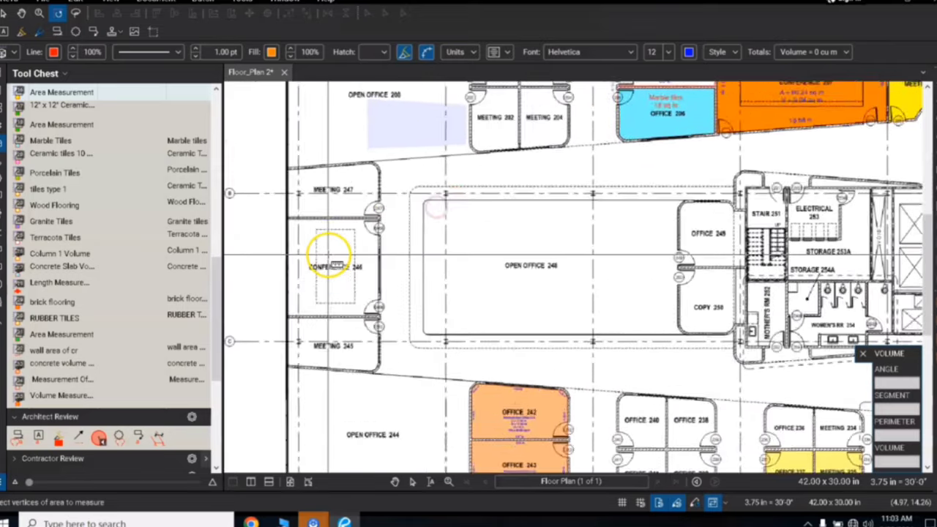
{"action": "left_click_drag", "start_coordinate": [355, 223], "coordinate": [376, 206]}
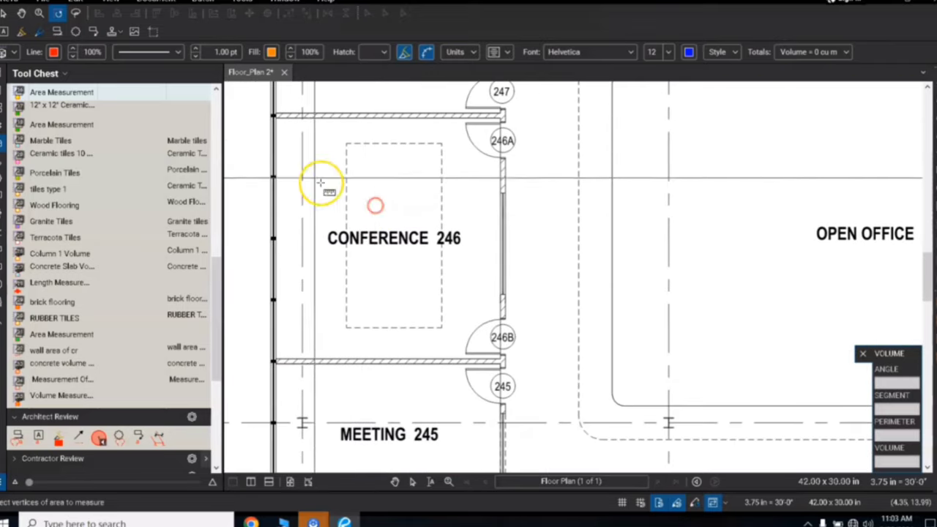
{"action": "left_click", "coordinate": [275, 117]}
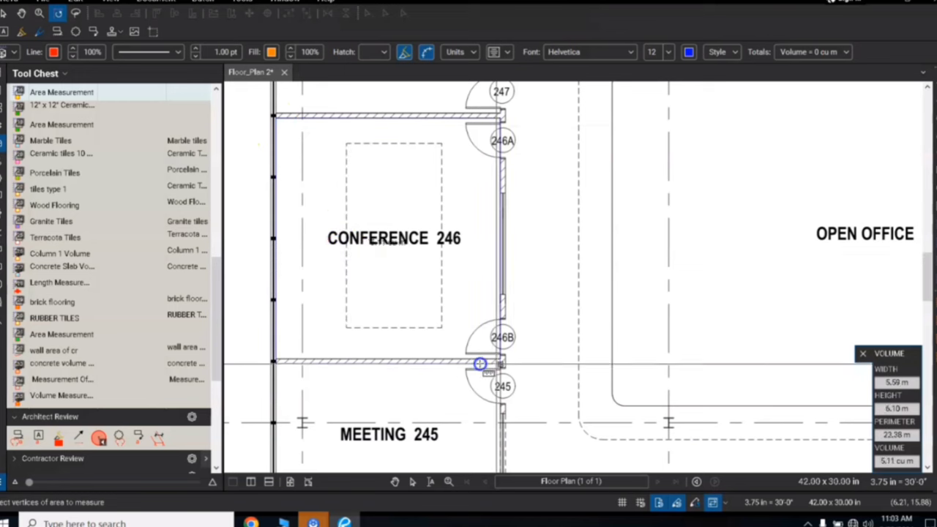
{"action": "left_click", "coordinate": [500, 359]}
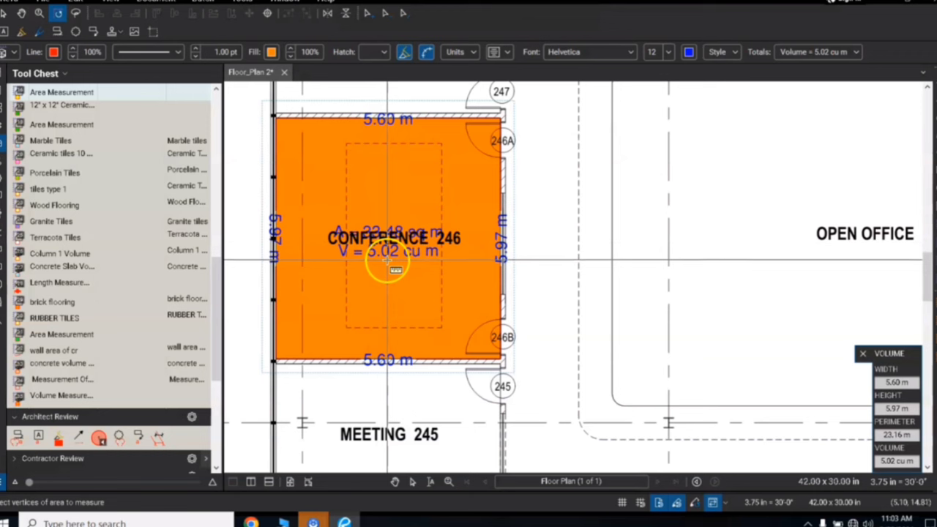
{"action": "key", "text": "Escape"}
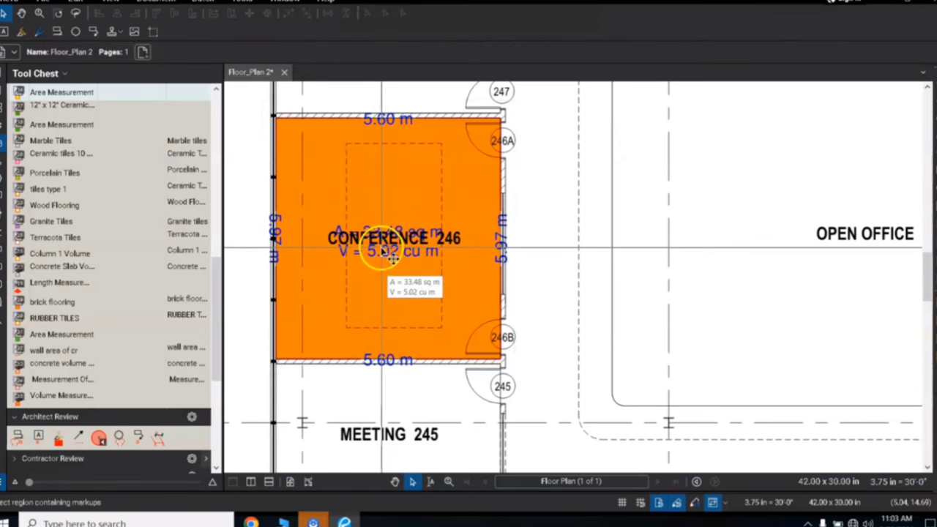
Step: Move the Conference 246 measurement caption below the room name and shift all four side dimensions inside the orange area
{"action": "left_click", "coordinate": [393, 261]}
{"action": "left_click_drag", "start_coordinate": [393, 262], "coordinate": [383, 286]}
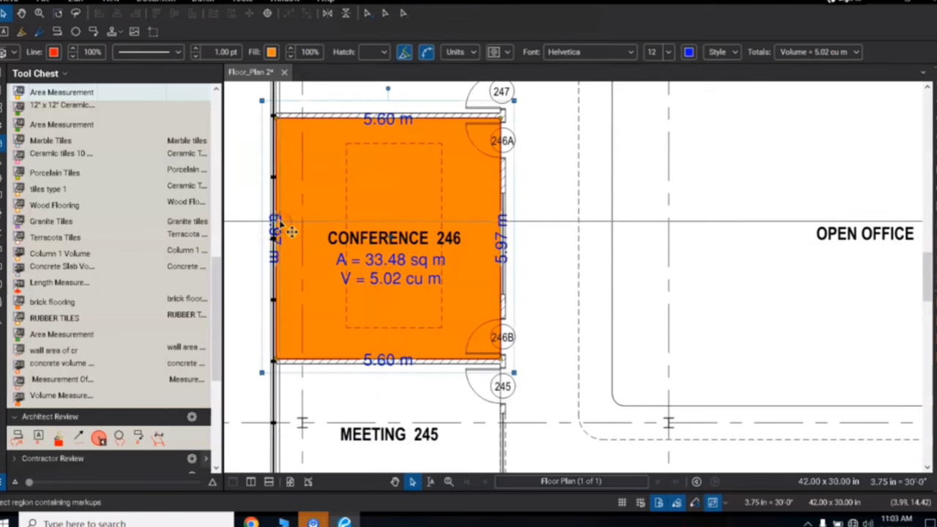
{"action": "left_click_drag", "start_coordinate": [281, 224], "coordinate": [297, 224]}
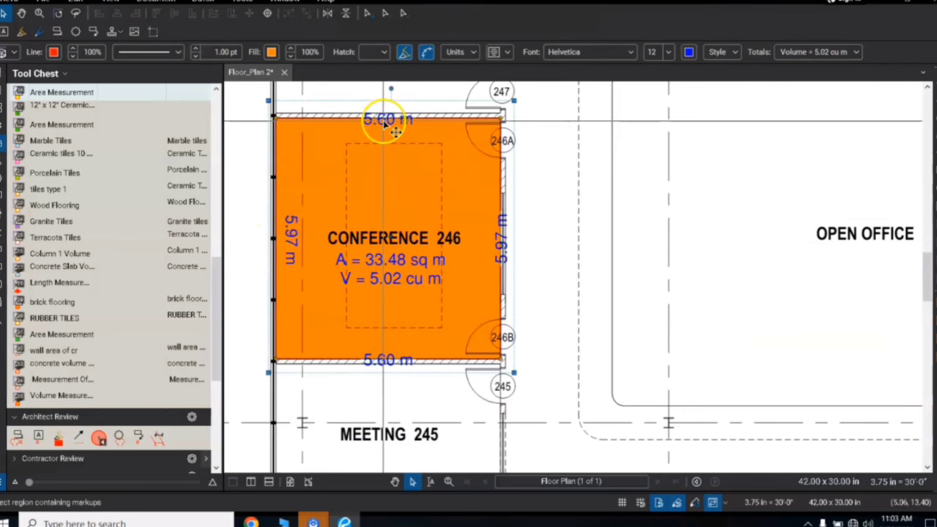
{"action": "left_click_drag", "start_coordinate": [383, 120], "coordinate": [389, 127]}
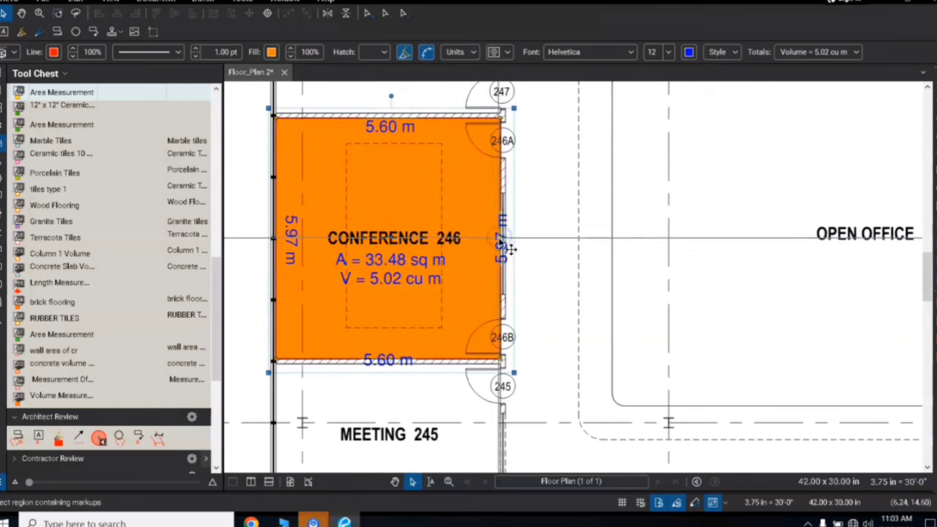
{"action": "left_click_drag", "start_coordinate": [500, 240], "coordinate": [487, 248]}
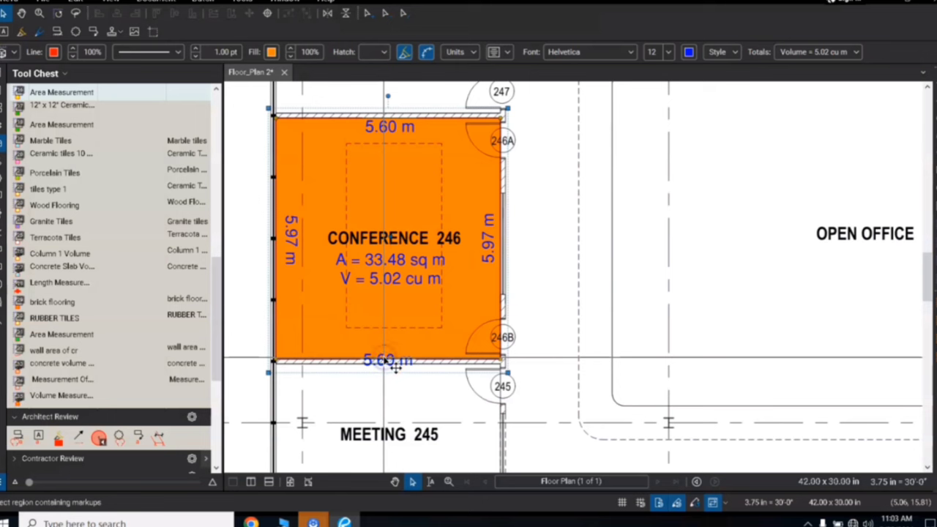
{"action": "left_click_drag", "start_coordinate": [395, 367], "coordinate": [385, 342]}
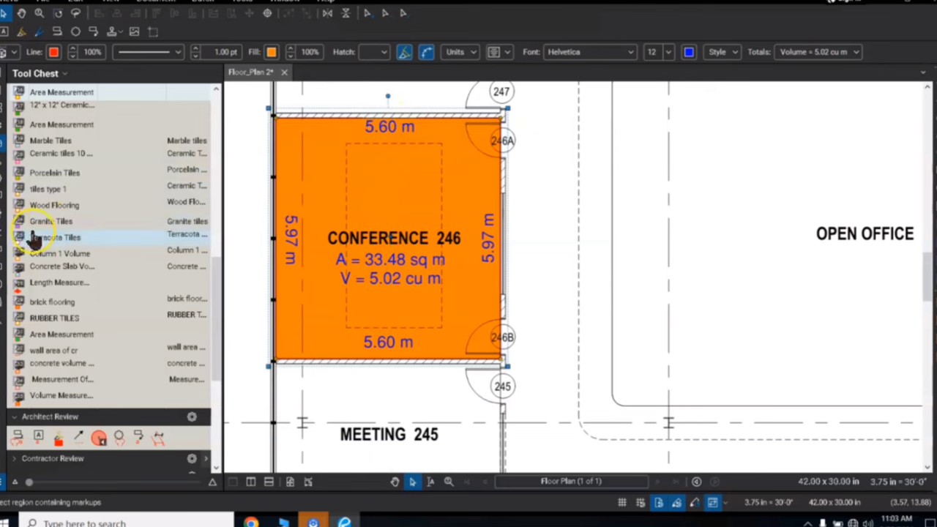
Step: Set the Conference 246 caption to show length, volume and depth without area, and position it just below the room name
{"action": "left_click", "coordinate": [2, 262]}
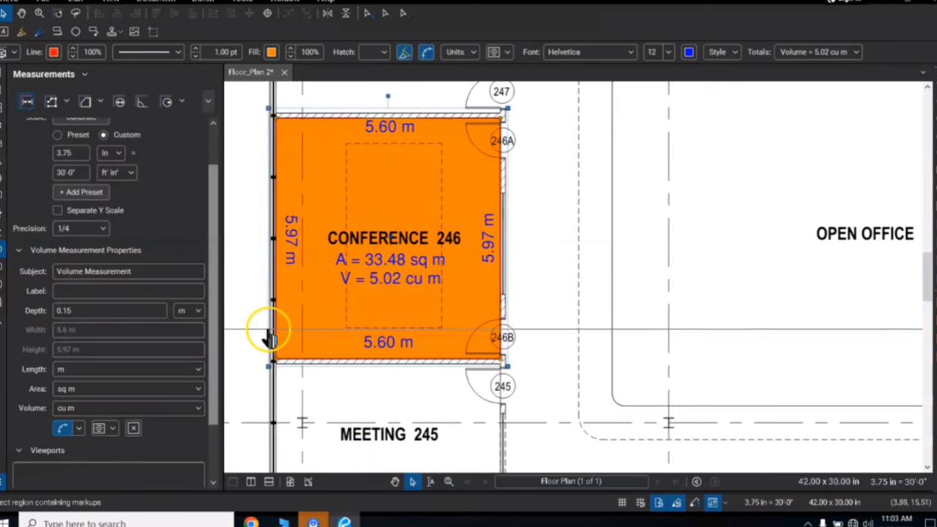
{"action": "left_click", "coordinate": [114, 430]}
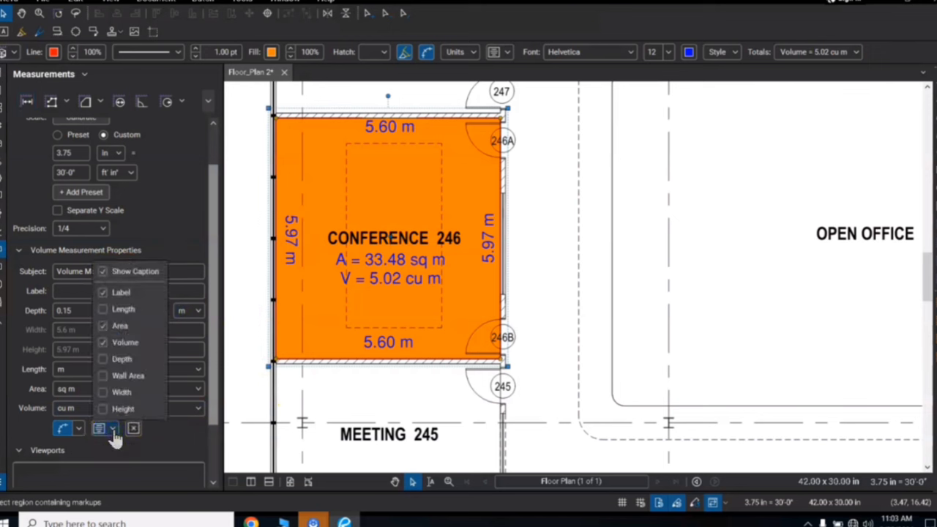
{"action": "left_click", "coordinate": [106, 329]}
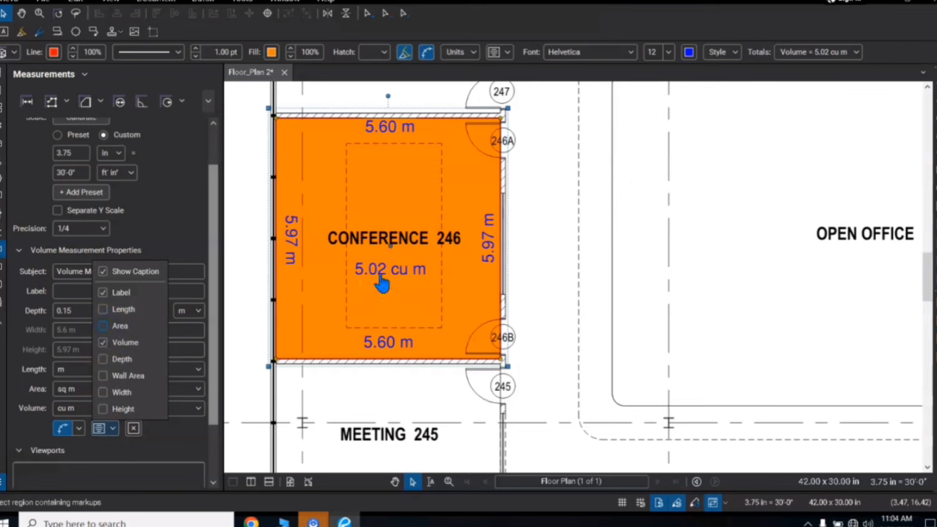
{"action": "left_click", "coordinate": [103, 360]}
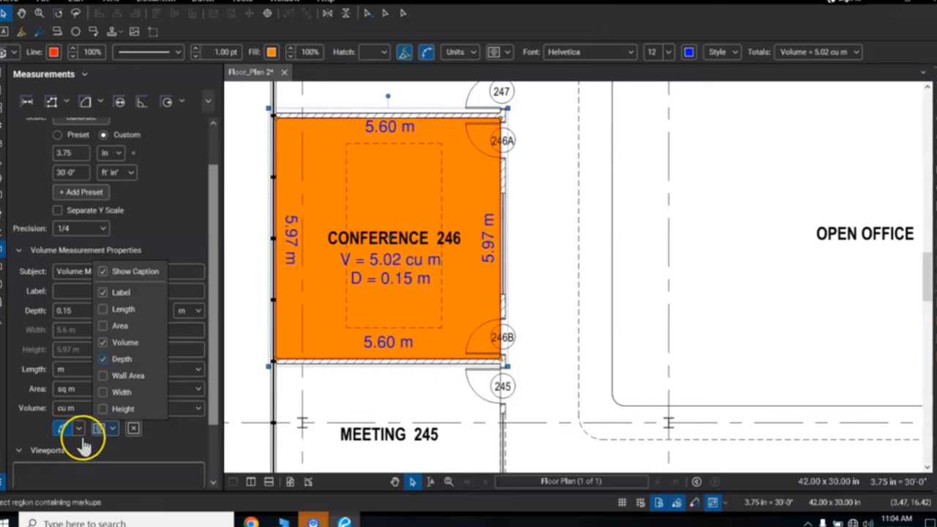
{"action": "left_click", "coordinate": [103, 310]}
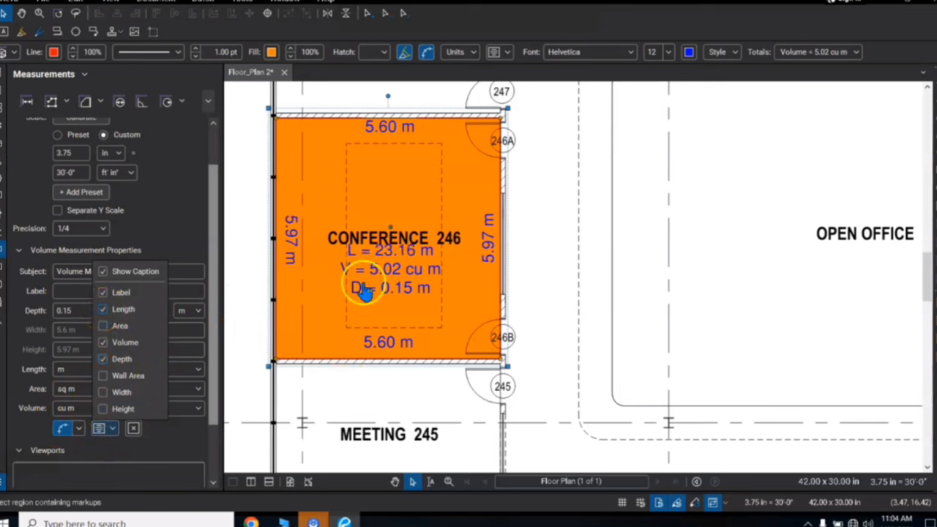
{"action": "left_click", "coordinate": [396, 264]}
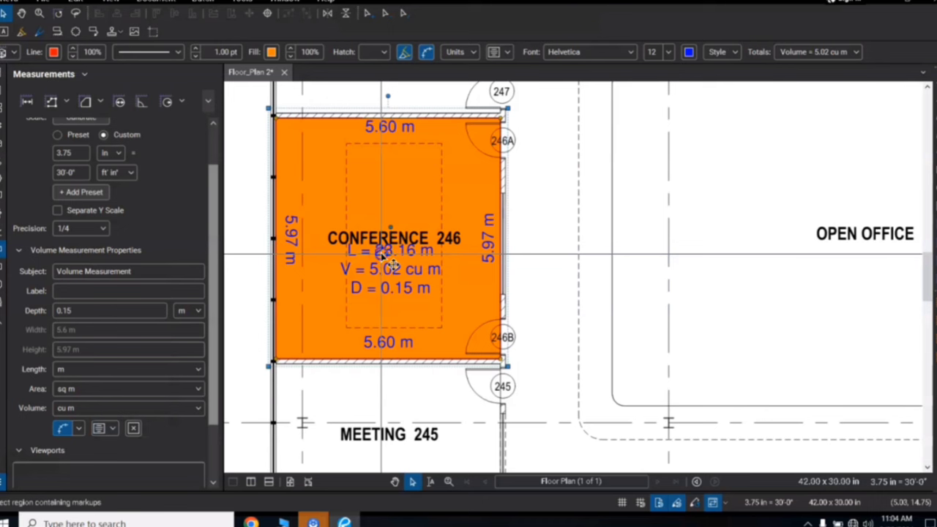
{"action": "left_click_drag", "start_coordinate": [388, 257], "coordinate": [388, 265]}
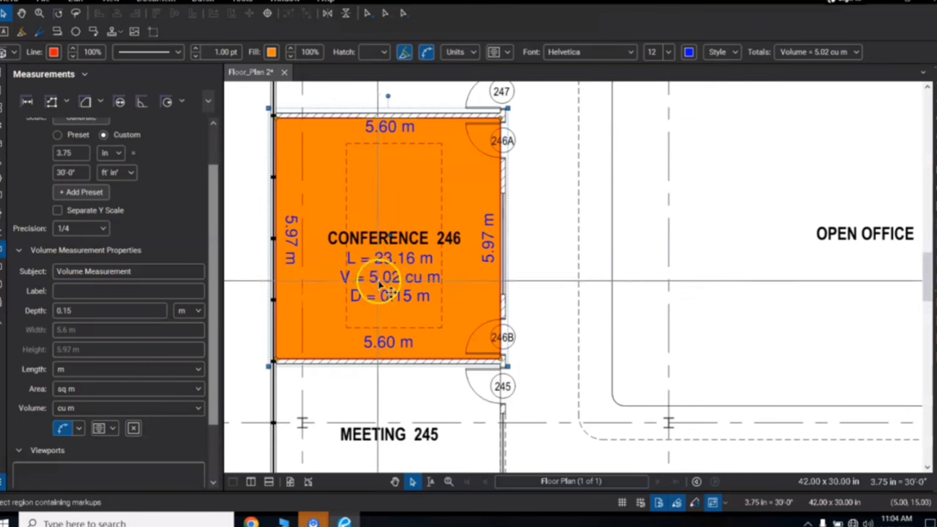
Step: Add the Conference 246 volume measurement to the My Tools set in the Tool Chest
{"action": "right_click", "coordinate": [387, 284]}
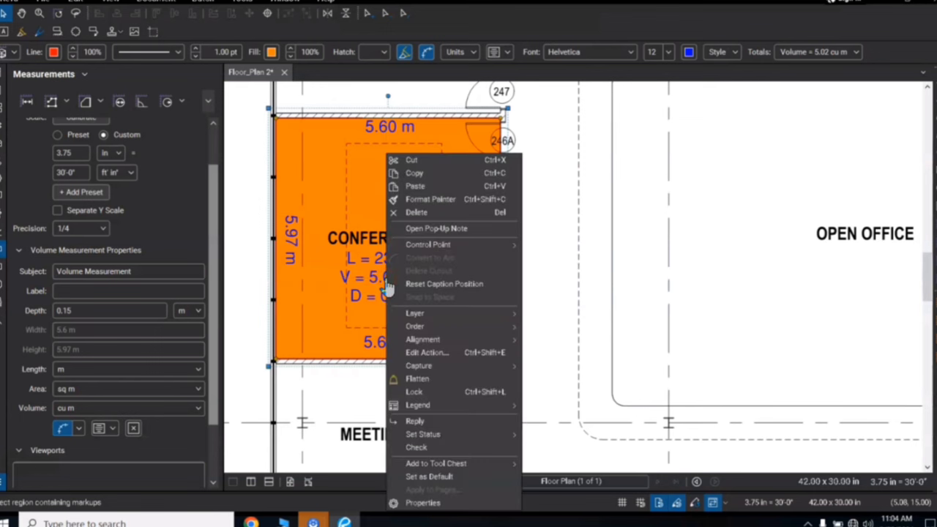
{"action": "left_click", "coordinate": [420, 465]}
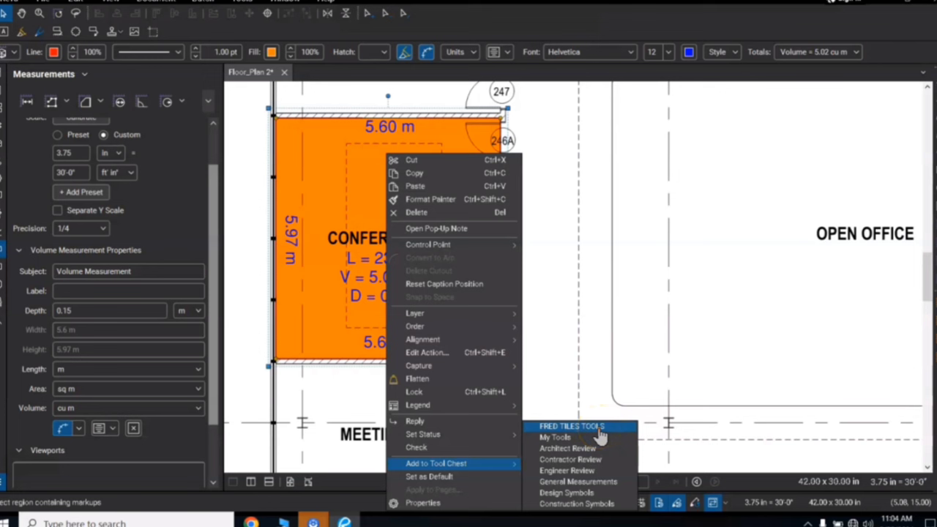
{"action": "left_click", "coordinate": [565, 438]}
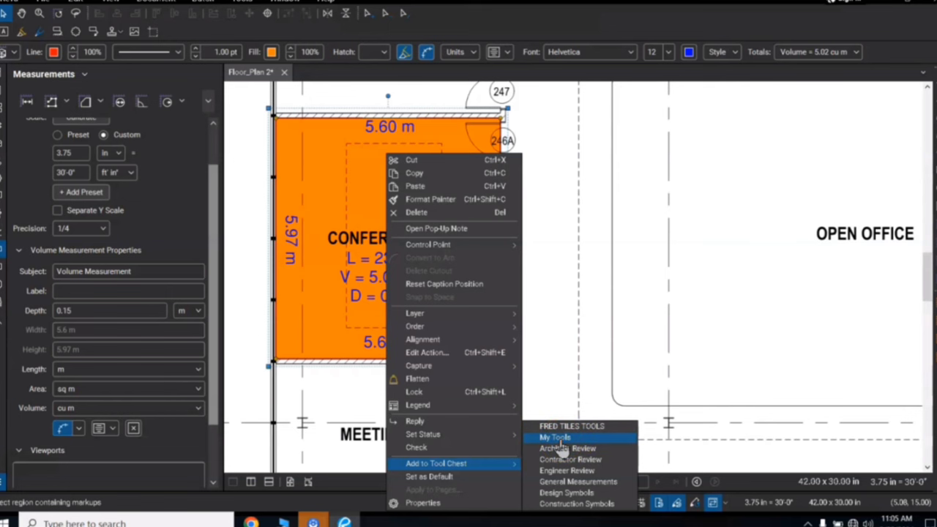
{"action": "left_click", "coordinate": [558, 440]}
{"action": "left_click", "coordinate": [182, 414]}
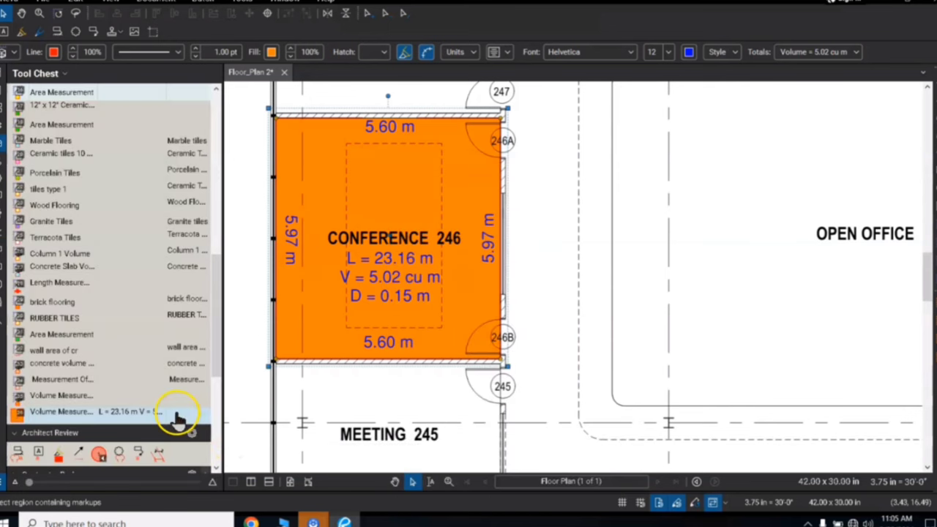
Step: Switch the newly added volume measurement tool in My Tools to Properties Mode
{"action": "left_click", "coordinate": [49, 414]}
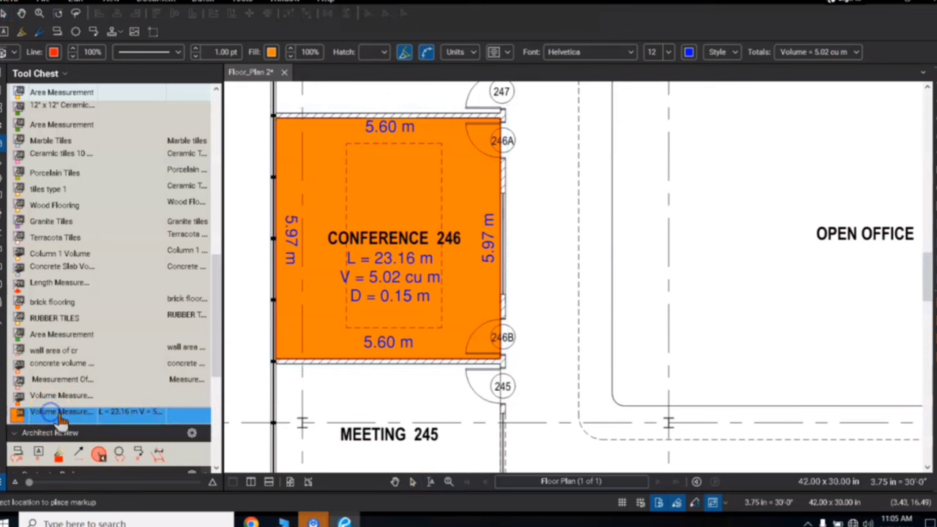
{"action": "right_click", "coordinate": [61, 419]}
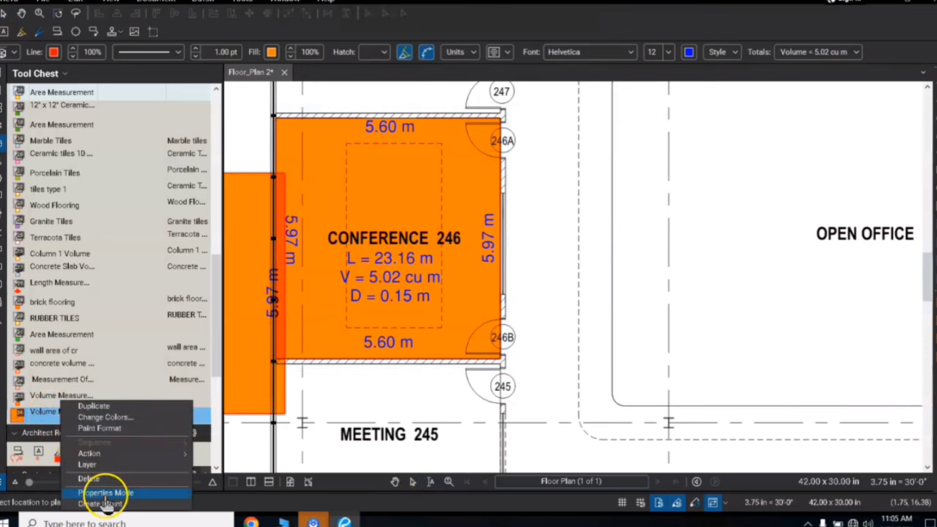
{"action": "left_click", "coordinate": [38, 423]}
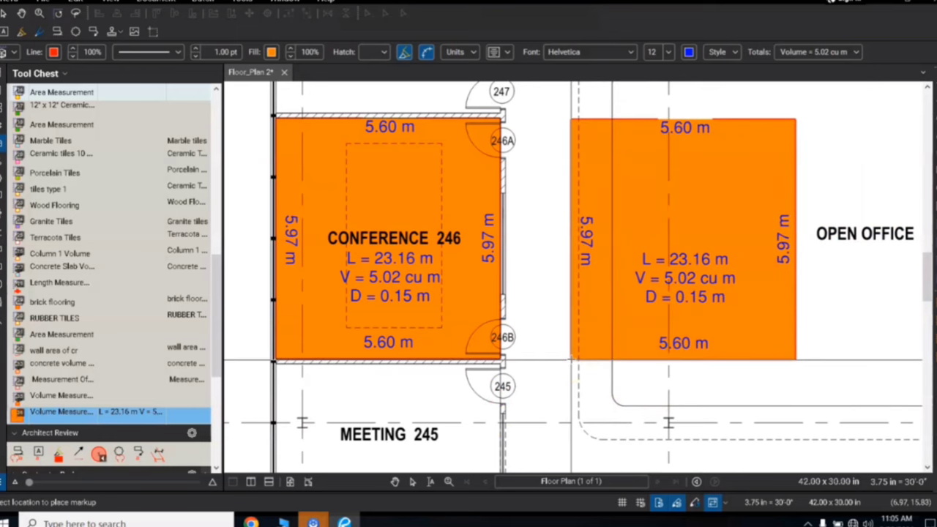
{"action": "left_click", "coordinate": [22, 413]}
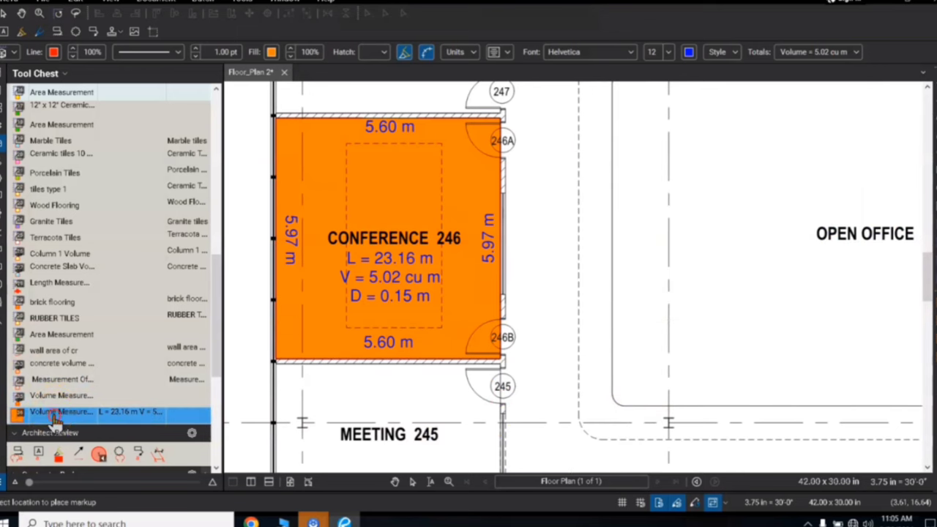
{"action": "right_click", "coordinate": [55, 417]}
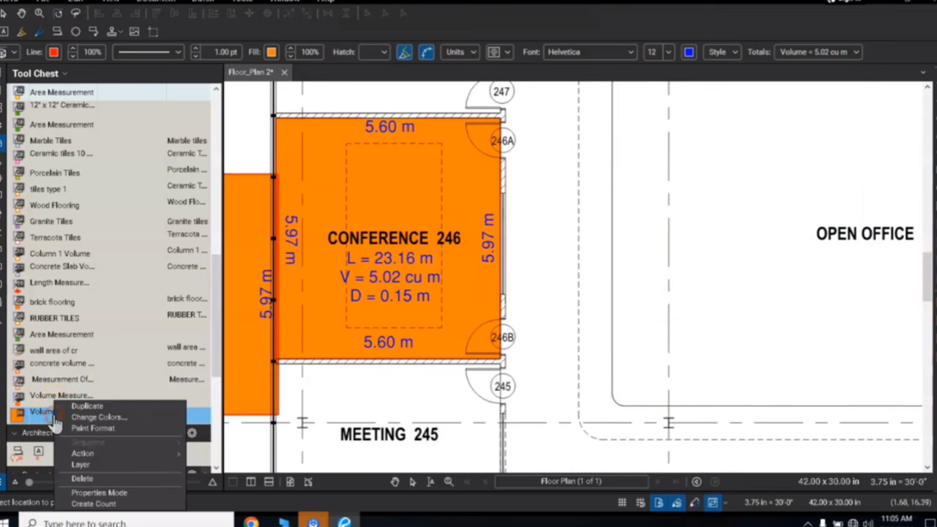
{"action": "left_click", "coordinate": [93, 494]}
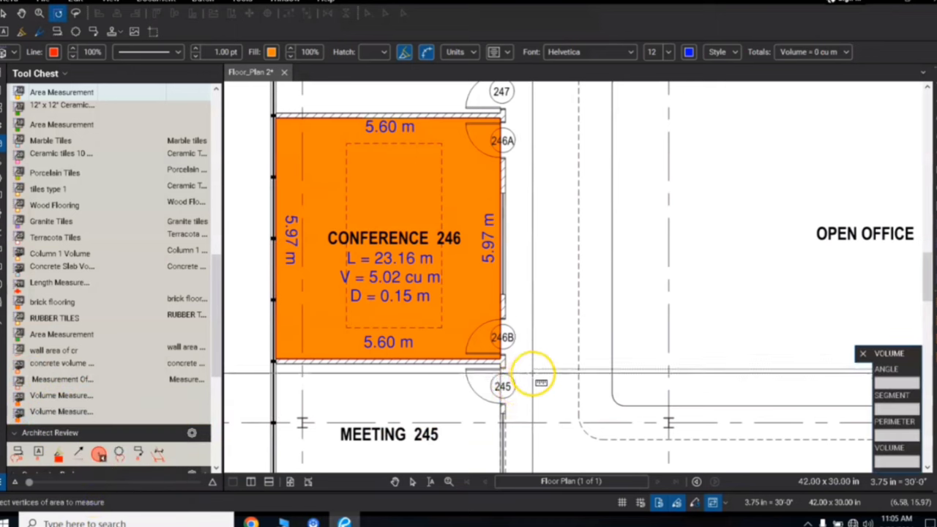
Step: Measure the volume of Meeting 247 by tracing its inner wall corners, with a straight segment across the rounded corner
{"action": "scroll", "coordinate": [533, 374], "scroll_direction": "down", "scroll_amount": 3}
{"action": "left_click_drag", "start_coordinate": [567, 371], "coordinate": [487, 303]}
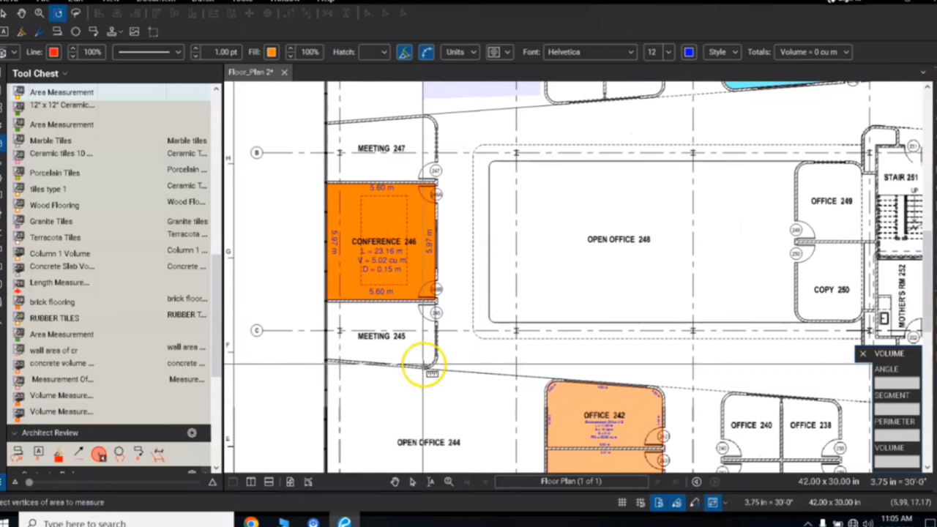
{"action": "left_click_drag", "start_coordinate": [444, 236], "coordinate": [429, 331]}
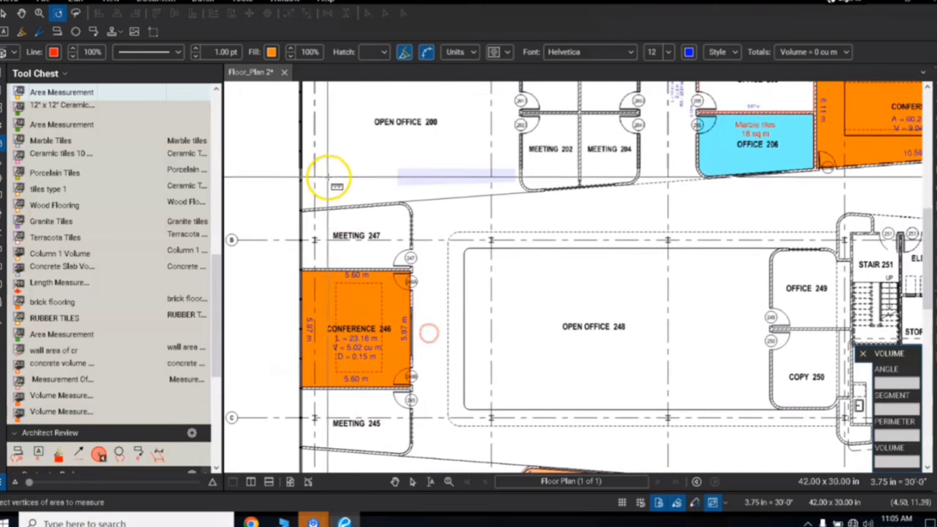
{"action": "scroll", "coordinate": [358, 222], "scroll_direction": "up", "scroll_amount": 3}
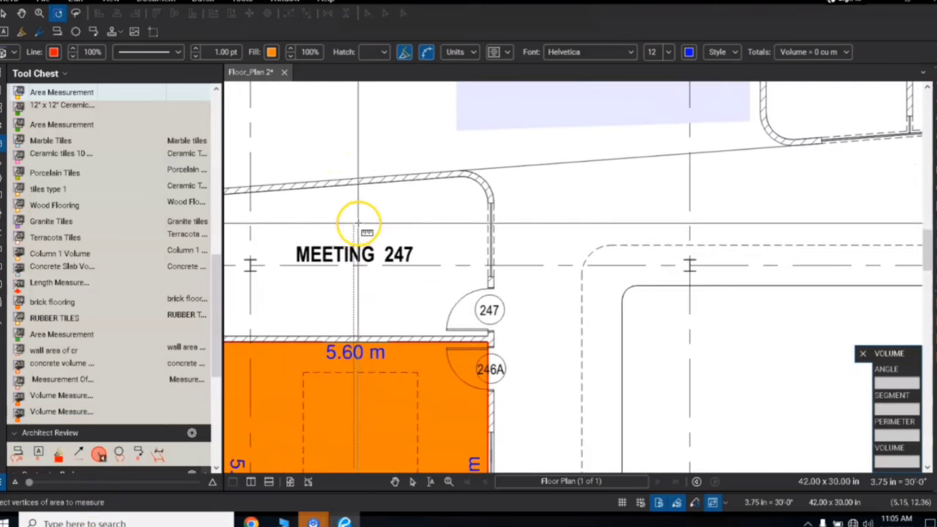
{"action": "left_click_drag", "start_coordinate": [359, 221], "coordinate": [453, 224]}
{"action": "scroll", "coordinate": [366, 219], "scroll_direction": "up", "scroll_amount": 2}
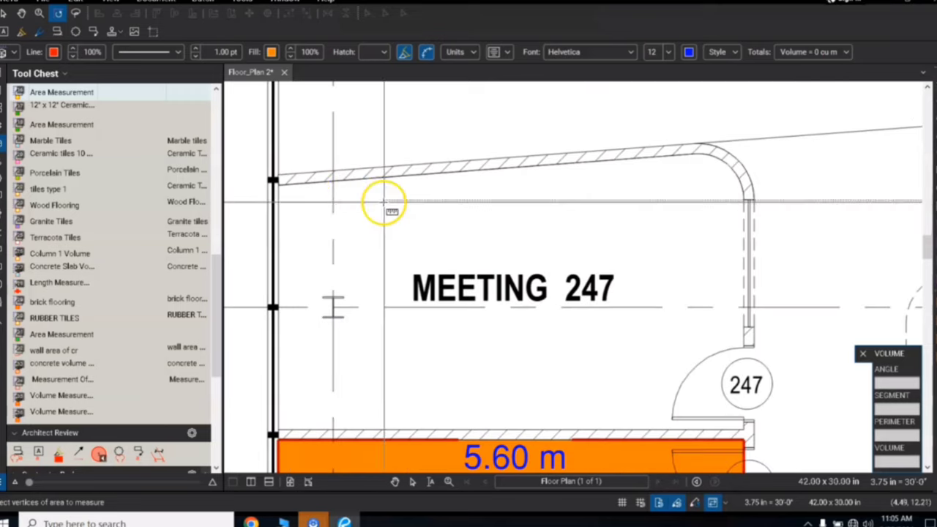
{"action": "left_click", "coordinate": [278, 187]}
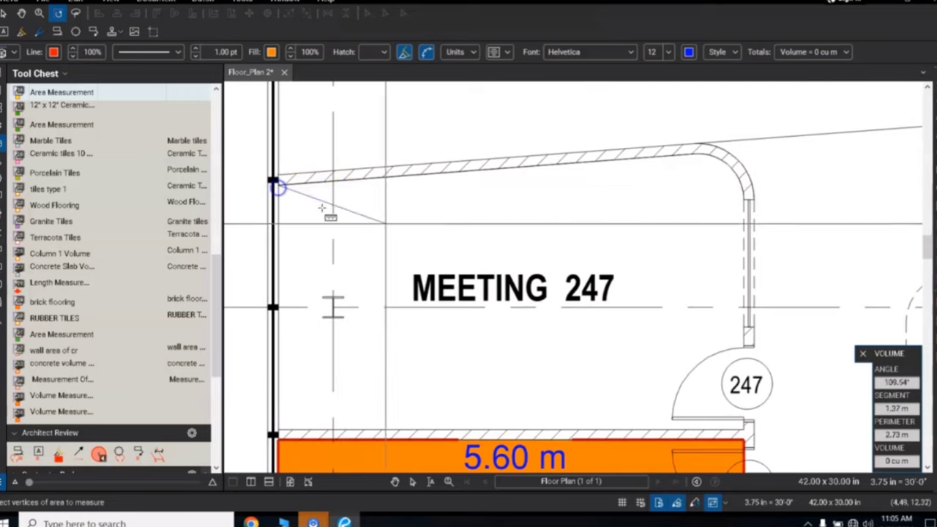
{"action": "left_click", "coordinate": [696, 157]}
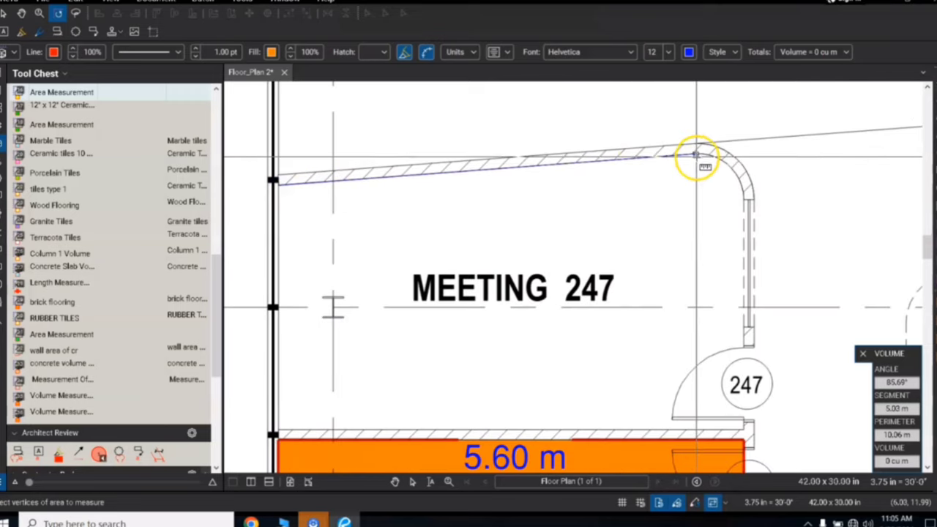
{"action": "left_click", "coordinate": [742, 201]}
{"action": "scroll", "coordinate": [650, 302], "scroll_direction": "down", "scroll_amount": 2}
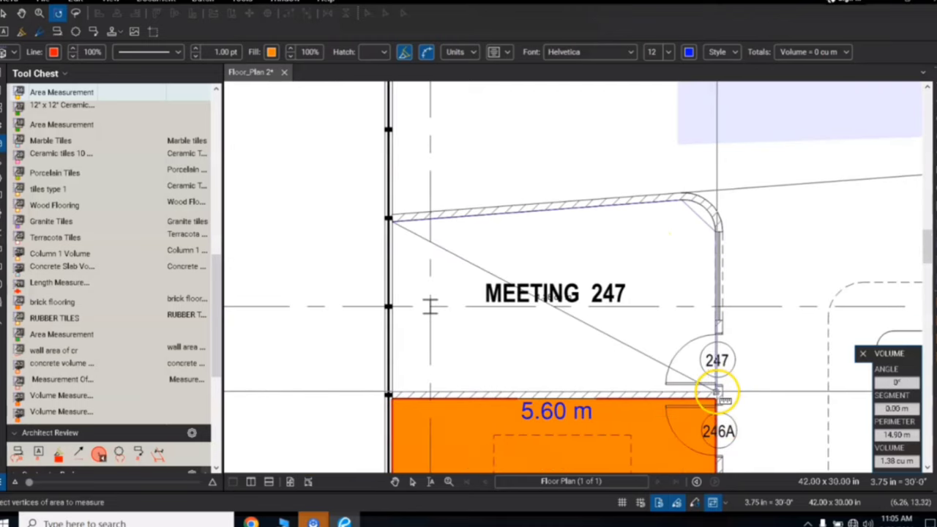
{"action": "left_click", "coordinate": [717, 391]}
{"action": "left_click", "coordinate": [391, 392]}
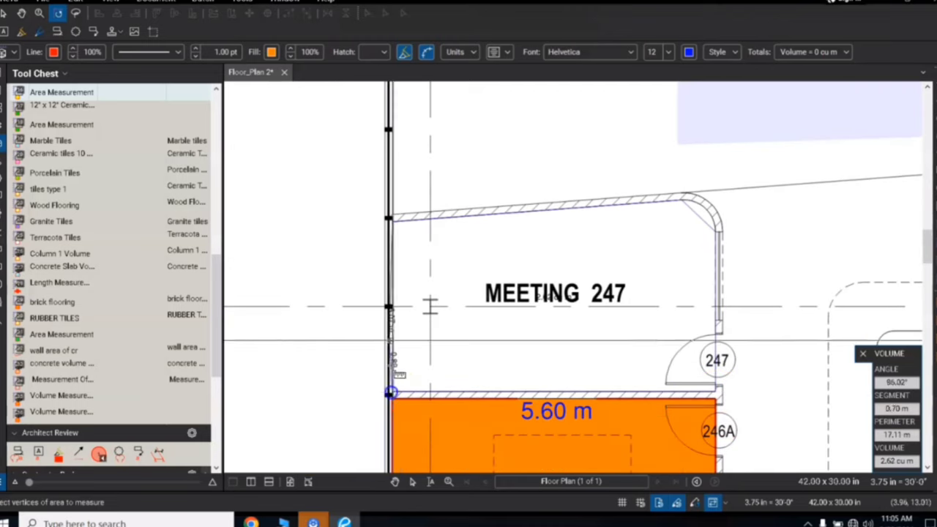
{"action": "left_click", "coordinate": [393, 220]}
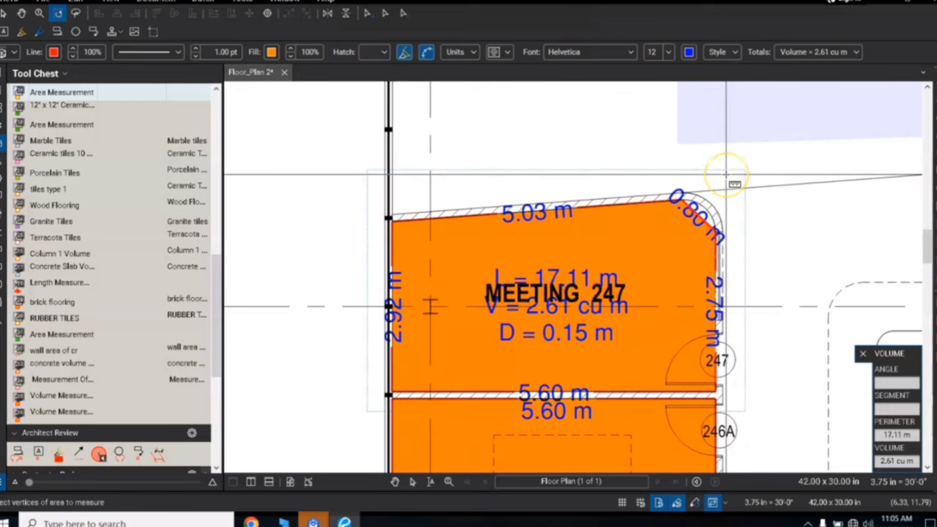
{"action": "key", "text": "Escape"}
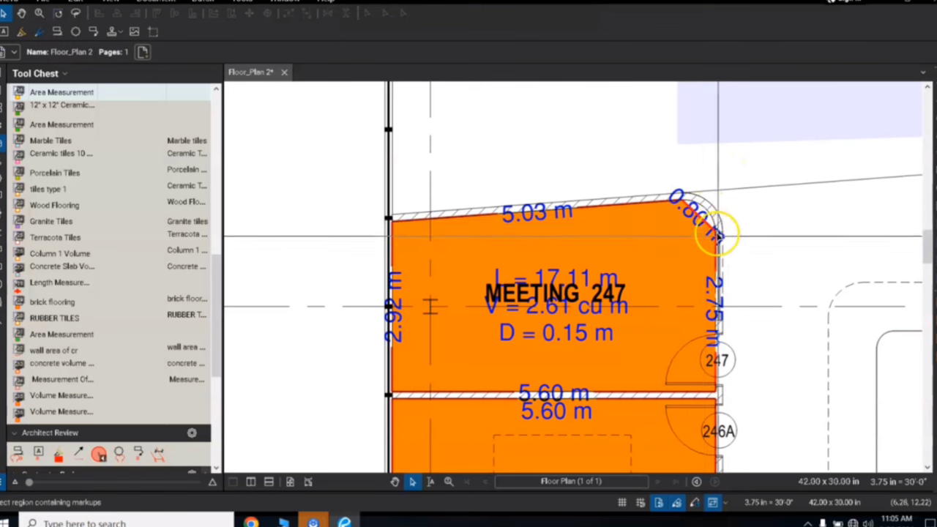
Step: Move the diagonal corner dimension inside the Meeting 247 area and convert that corner segment to an arc
{"action": "left_click", "coordinate": [699, 228]}
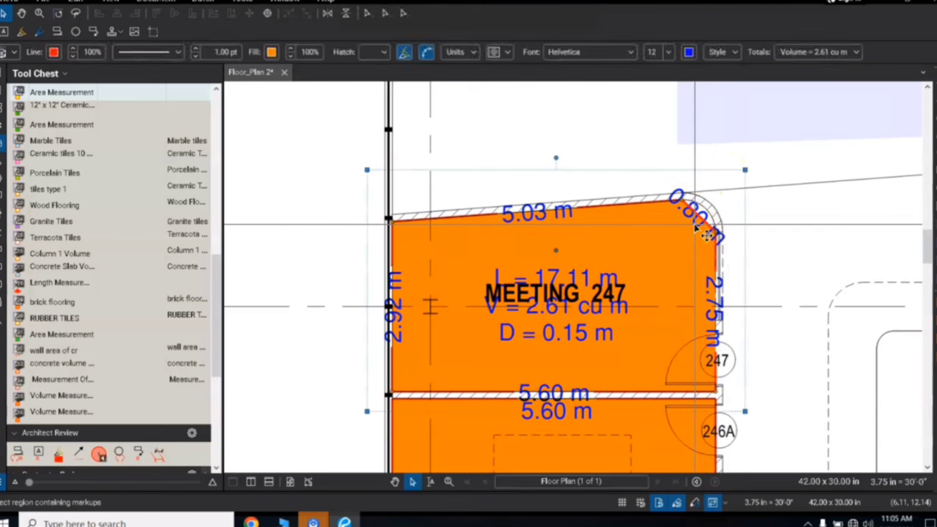
{"action": "left_click_drag", "start_coordinate": [706, 234], "coordinate": [700, 222]}
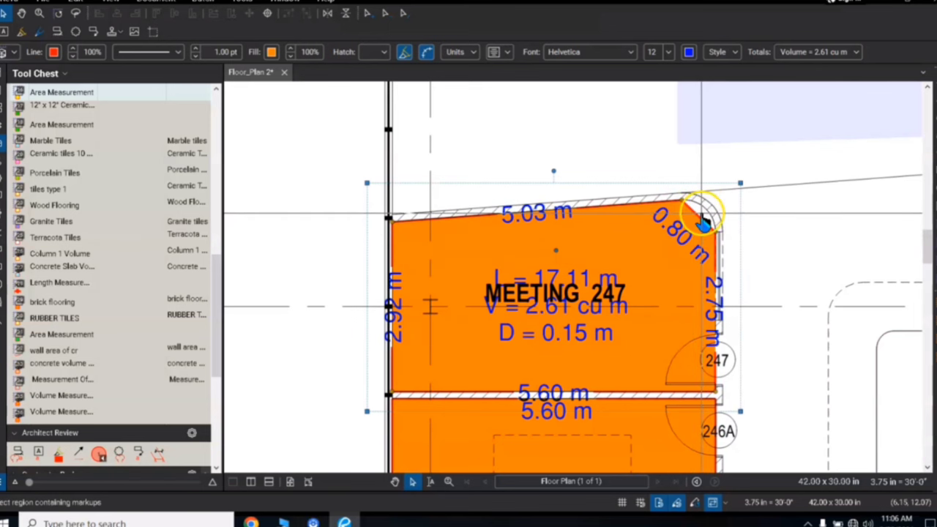
{"action": "right_click", "coordinate": [700, 226]}
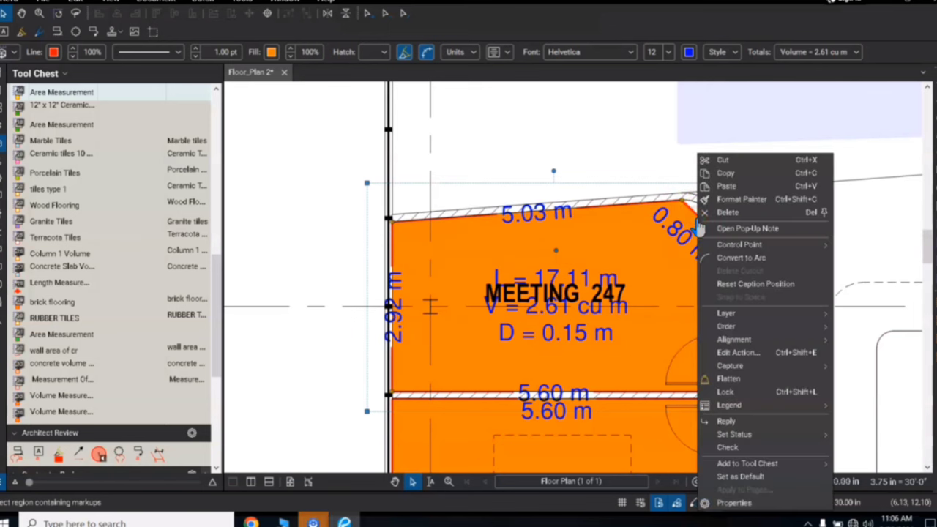
{"action": "left_click", "coordinate": [752, 260]}
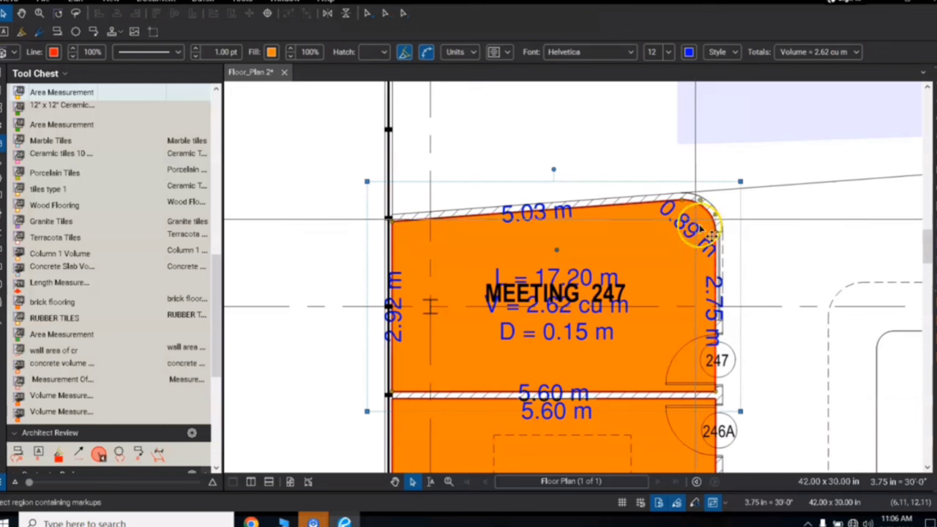
{"action": "left_click_drag", "start_coordinate": [703, 233], "coordinate": [704, 180]}
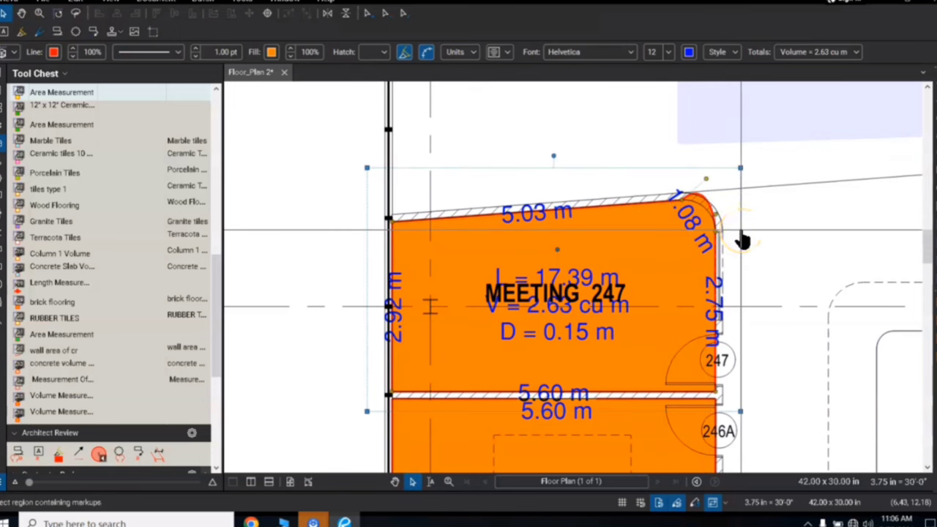
{"action": "key", "text": "ctrl+z"}
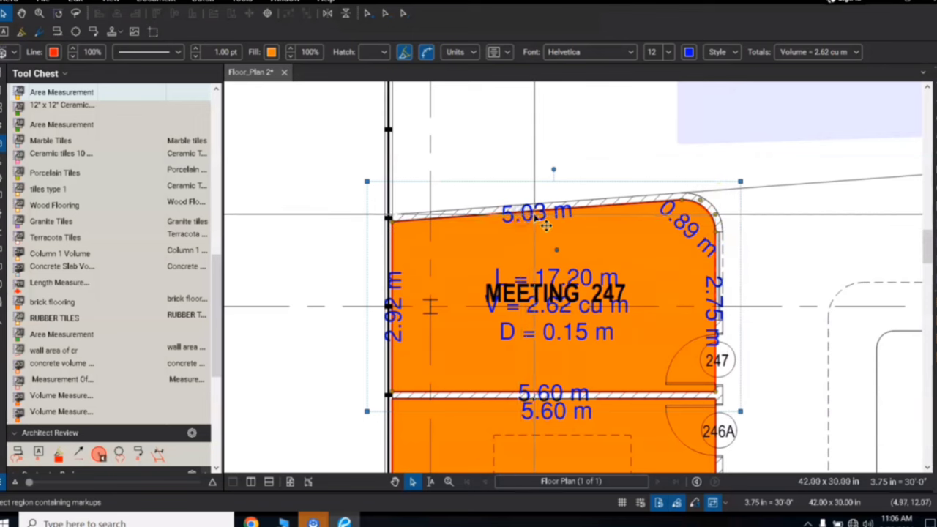
Step: Move the dimension of Meeting 247's sloped upper edge inside the orange area
{"action": "left_click_drag", "start_coordinate": [545, 225], "coordinate": [548, 238]}
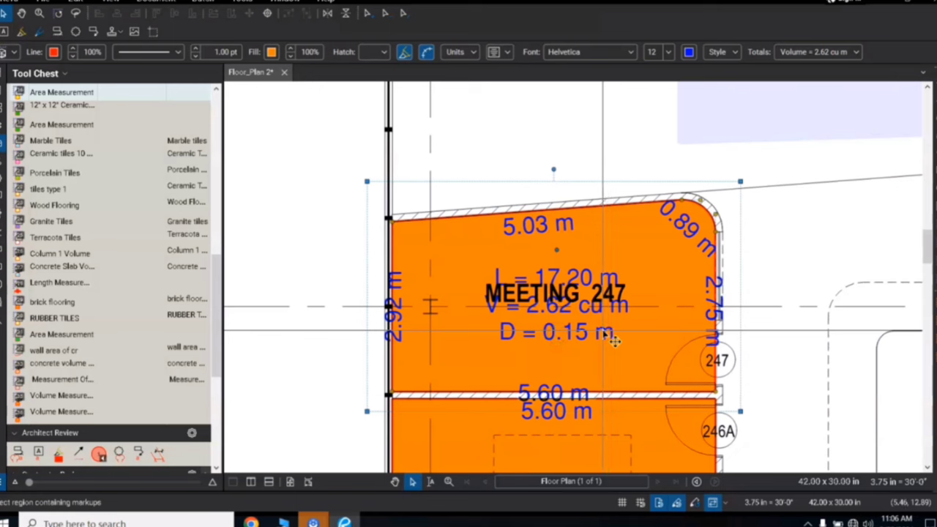
{"action": "left_click_drag", "start_coordinate": [616, 335], "coordinate": [613, 356]}
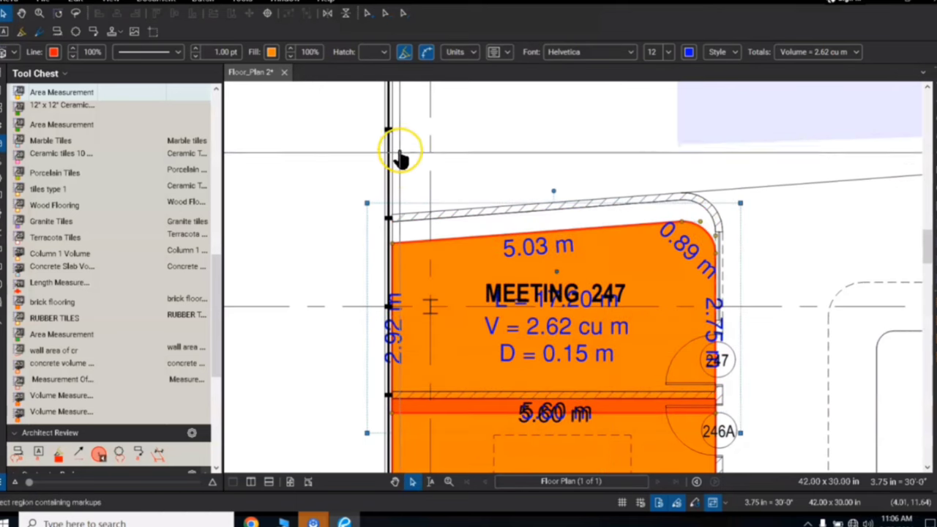
{"action": "key", "text": "ctrl+z"}
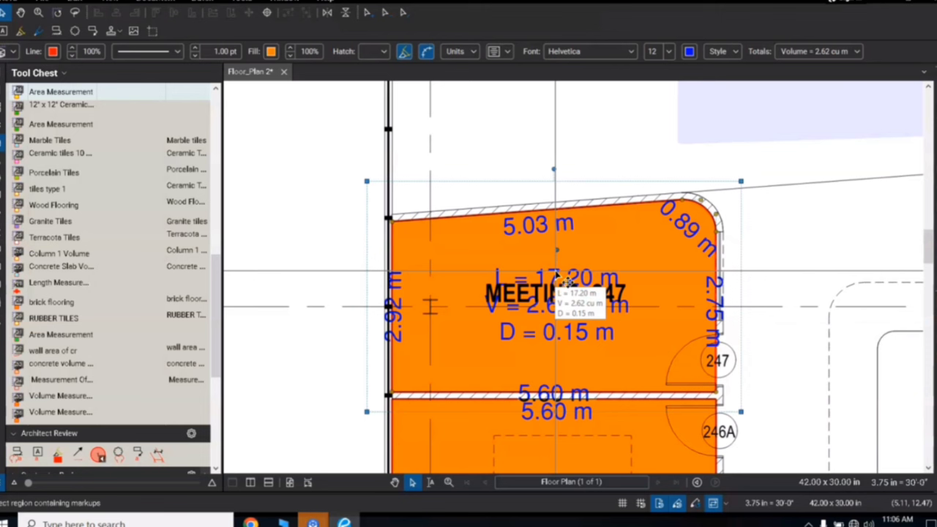
Step: Set the text of the Meeting 247 measurement to font size 8 and bold
{"action": "left_click", "coordinate": [668, 59]}
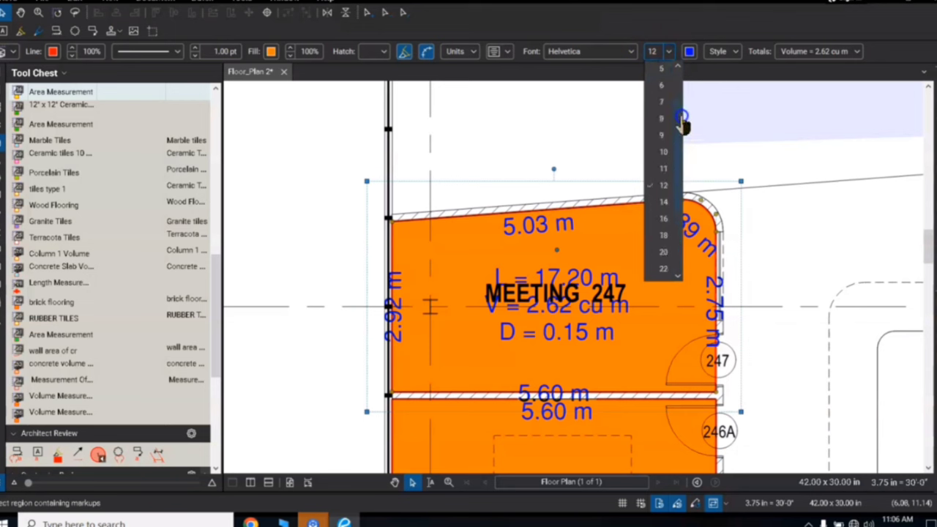
{"action": "left_click", "coordinate": [661, 85]}
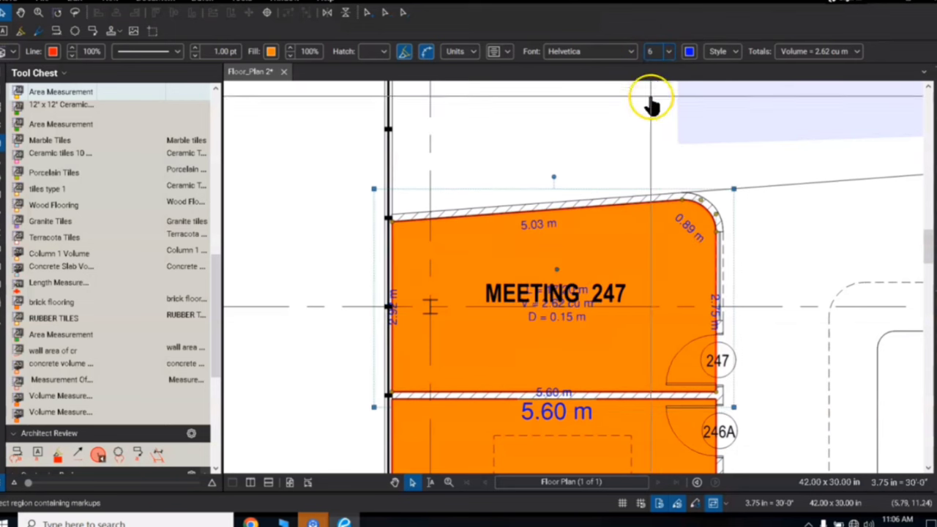
{"action": "left_click", "coordinate": [668, 53]}
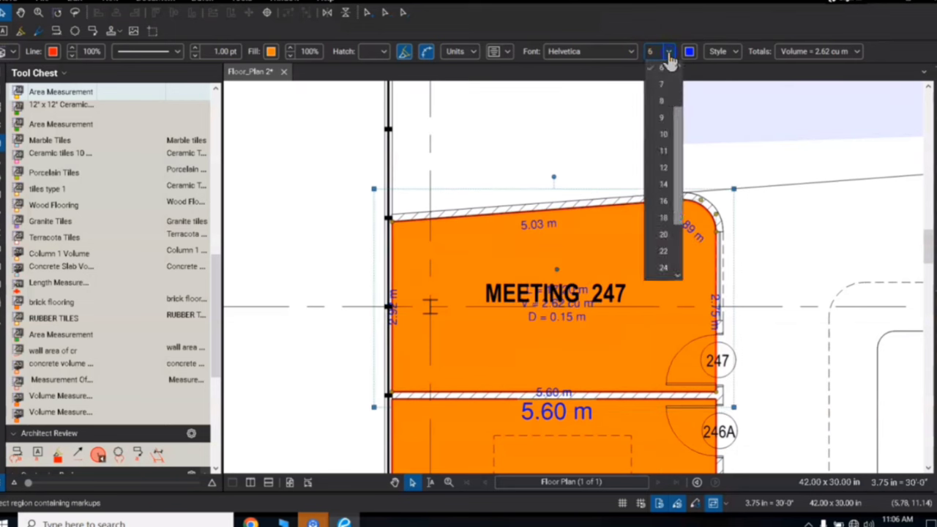
{"action": "left_click", "coordinate": [662, 101]}
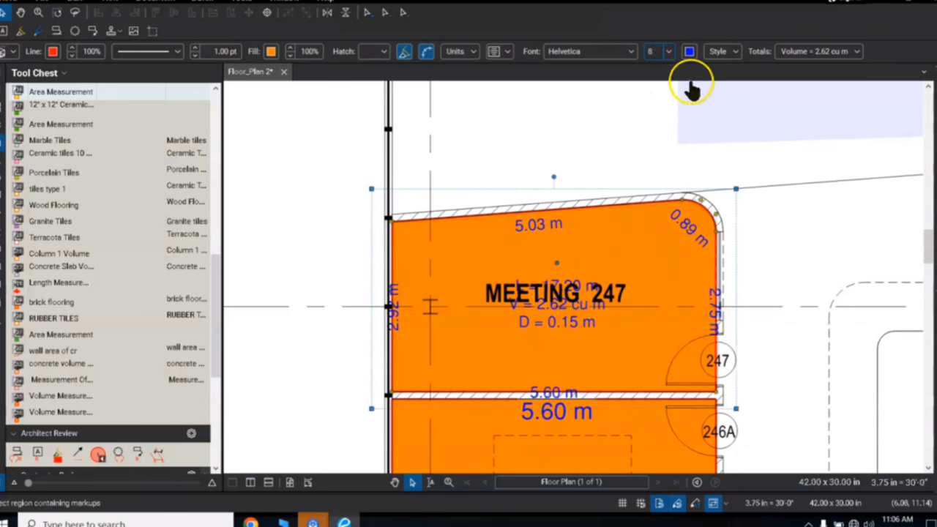
{"action": "left_click", "coordinate": [735, 53]}
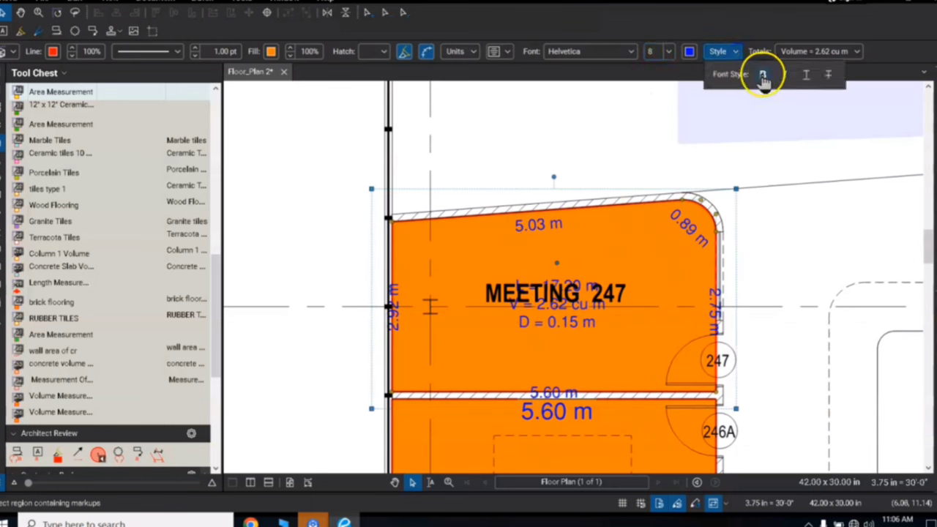
{"action": "left_click", "coordinate": [762, 76]}
Step: Position the Meeting 247 length, volume and depth caption just below the room name
{"action": "left_click", "coordinate": [555, 325]}
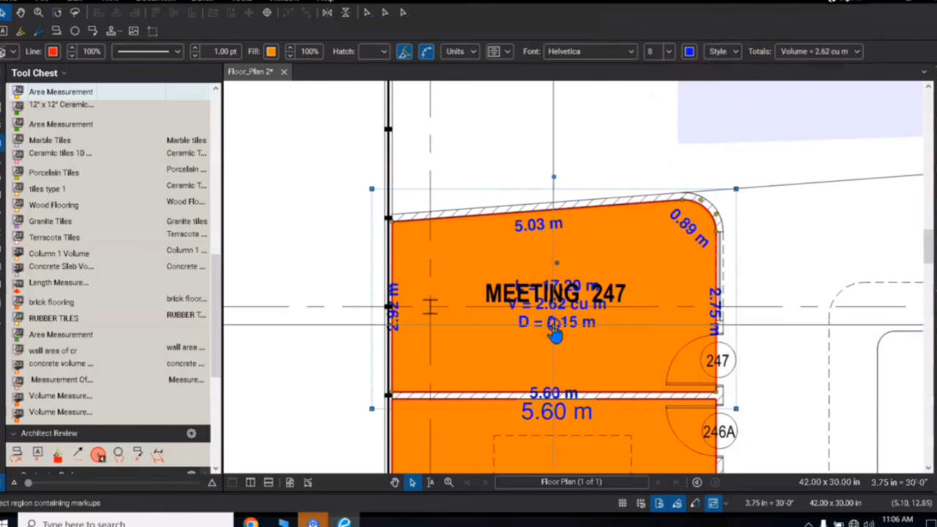
{"action": "left_click_drag", "start_coordinate": [554, 324], "coordinate": [554, 358]}
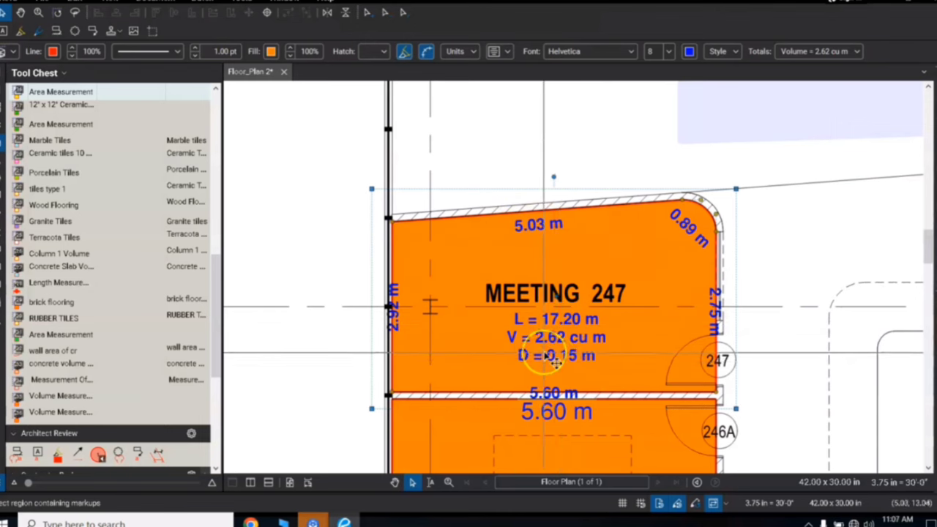
{"action": "left_click", "coordinate": [708, 54]}
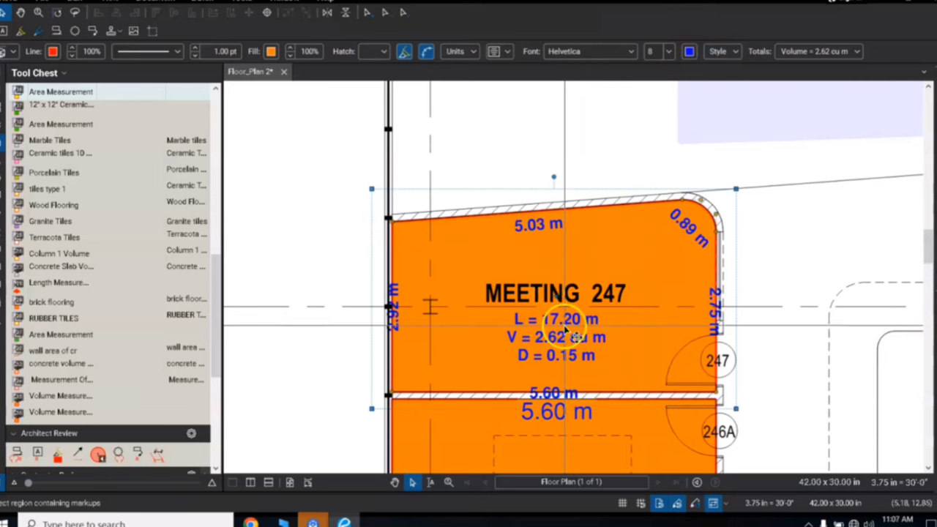
{"action": "left_click_drag", "start_coordinate": [574, 332], "coordinate": [536, 238]}
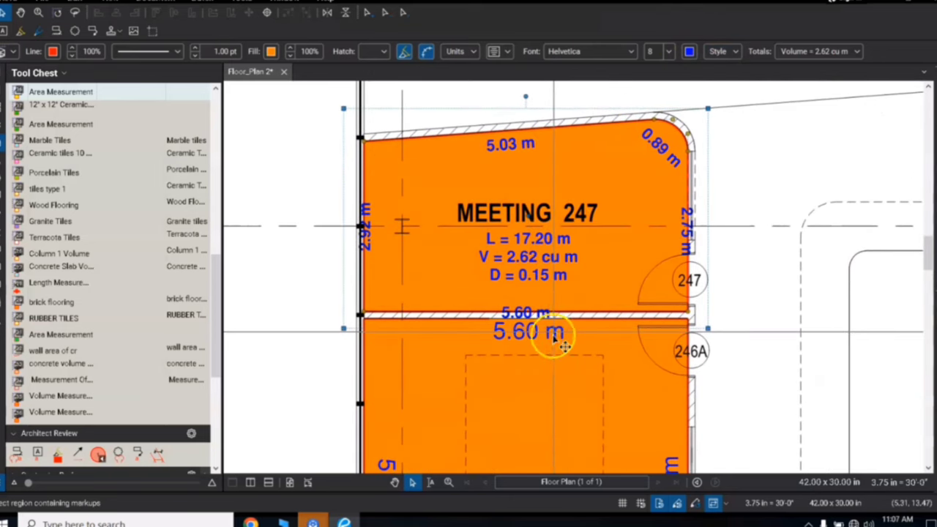
Step: Add the Meeting 247 volume measurement to the My Tools set in the Tool Chest
{"action": "scroll", "coordinate": [564, 344], "scroll_direction": "down", "scroll_amount": 2}
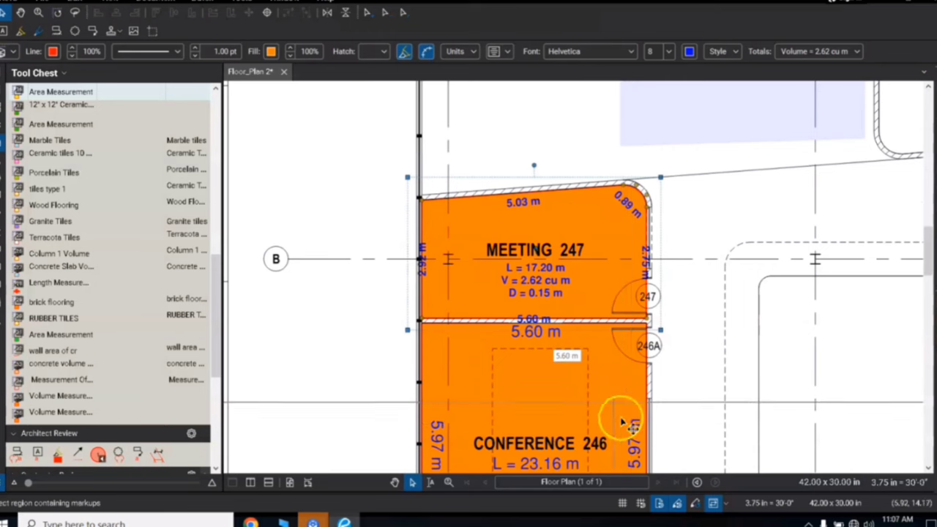
{"action": "scroll", "coordinate": [512, 274], "scroll_direction": "up", "scroll_amount": 2}
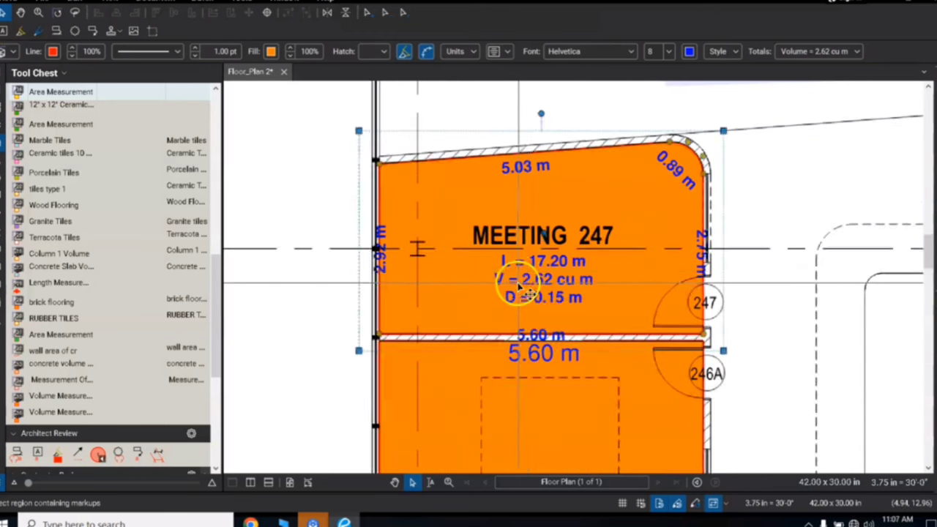
{"action": "left_click", "coordinate": [500, 296]}
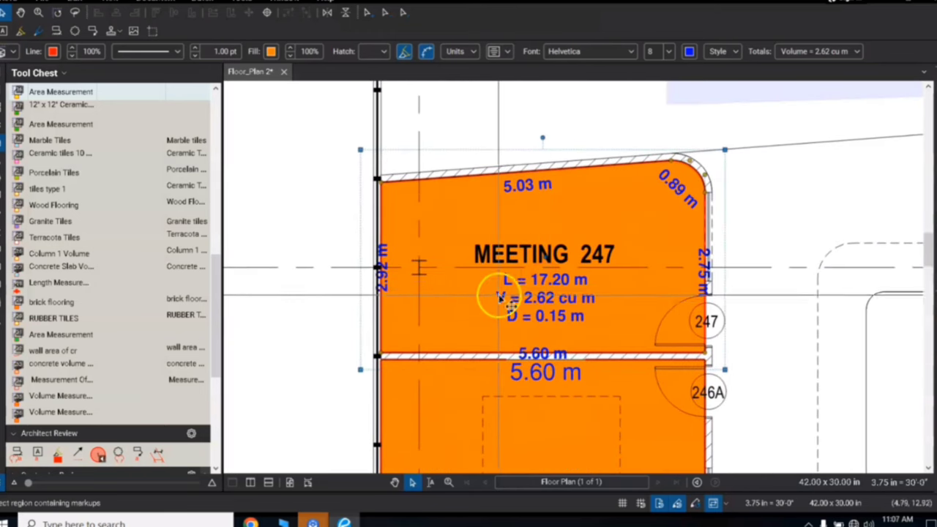
{"action": "right_click", "coordinate": [545, 291]}
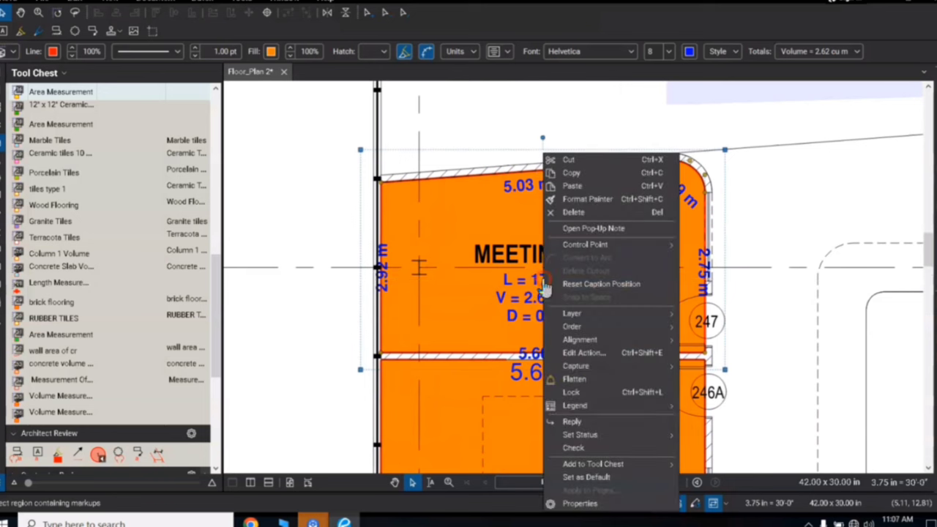
{"action": "left_click", "coordinate": [583, 470]}
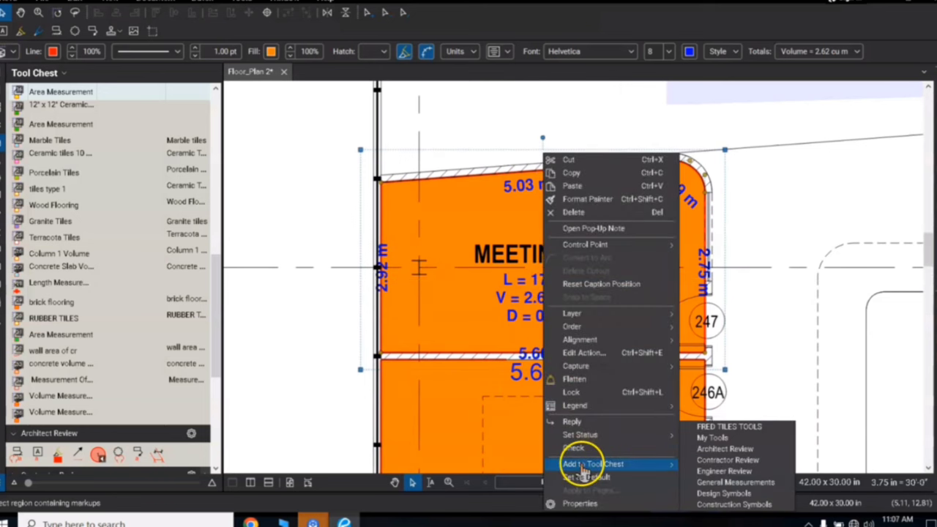
{"action": "left_click", "coordinate": [721, 439]}
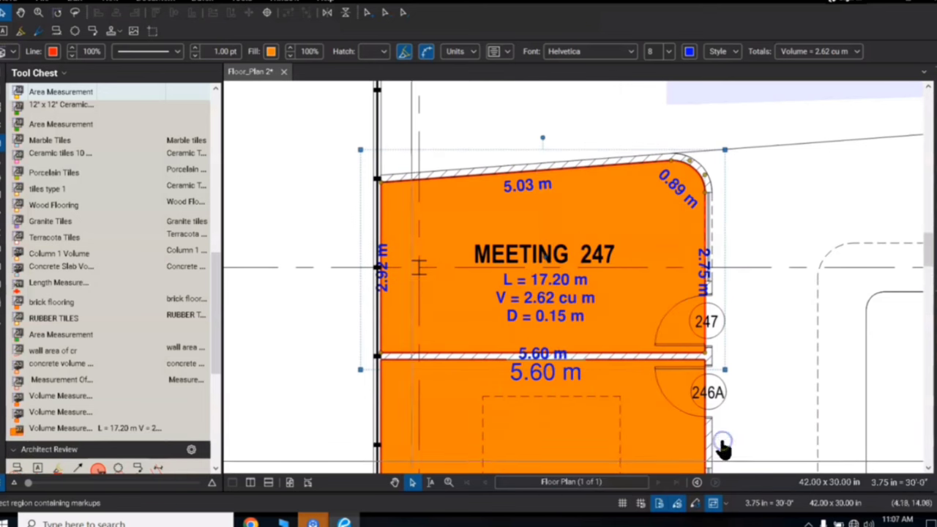
Step: Switch the Meeting 247 volume measurement tool in the My Tools set to Properties Mode
{"action": "left_click", "coordinate": [74, 453]}
{"action": "left_click", "coordinate": [54, 431]}
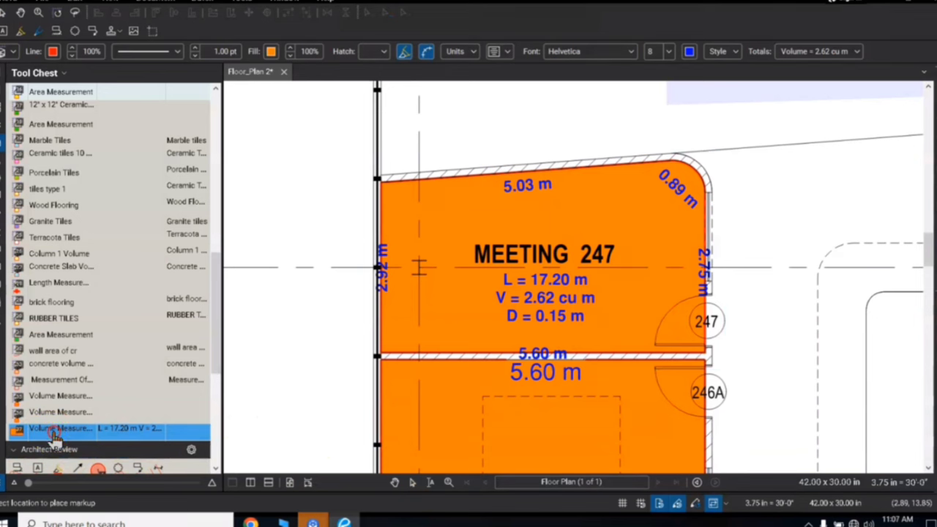
{"action": "right_click", "coordinate": [55, 436]}
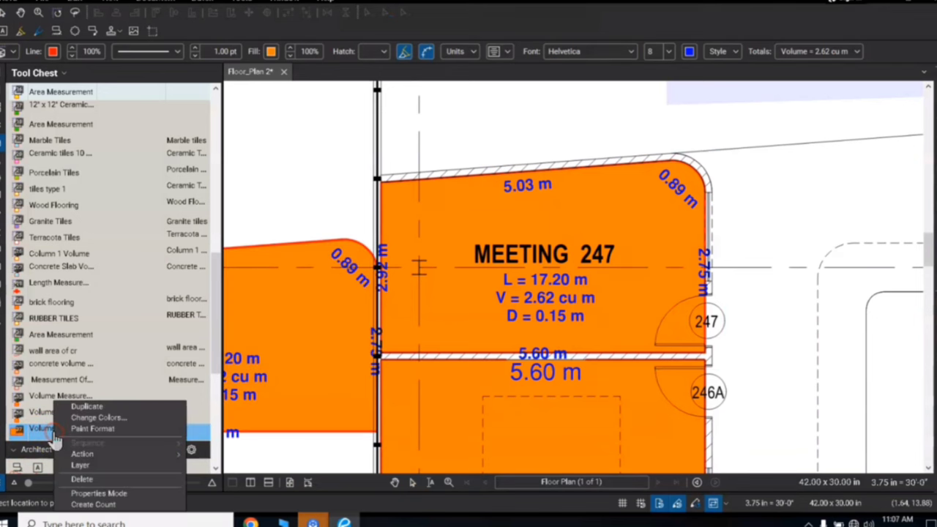
{"action": "left_click", "coordinate": [98, 494]}
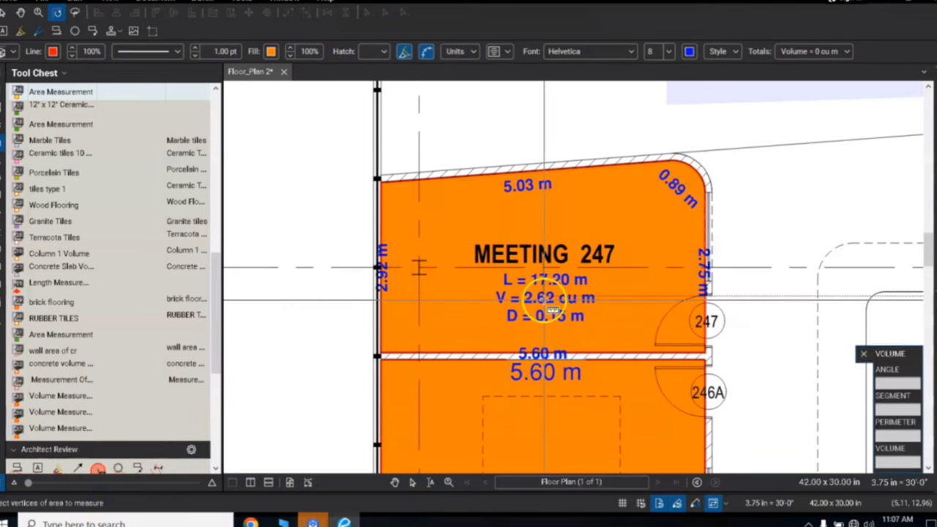
{"action": "key", "text": "Escape"}
Step: Look over the measured rooms, the reception and the core rooms beside Lobby 256 on the floor plan
{"action": "scroll", "coordinate": [545, 307], "scroll_direction": "down", "scroll_amount": 2}
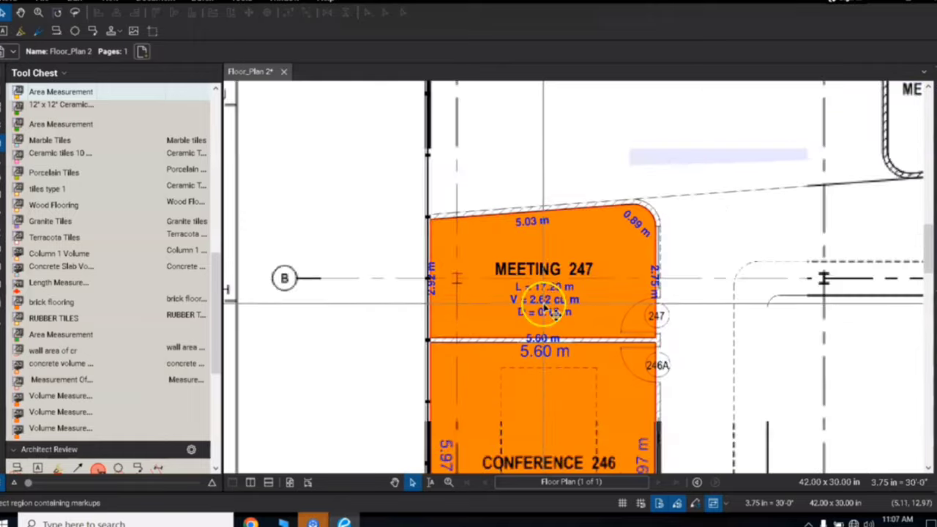
{"action": "scroll", "coordinate": [568, 269], "scroll_direction": "down", "scroll_amount": 3}
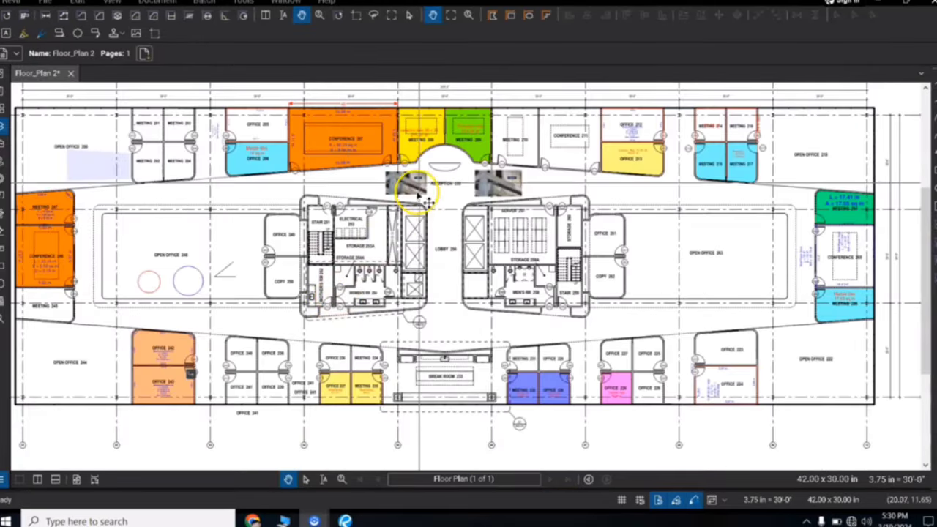
{"action": "scroll", "coordinate": [420, 196], "scroll_direction": "up", "scroll_amount": 5}
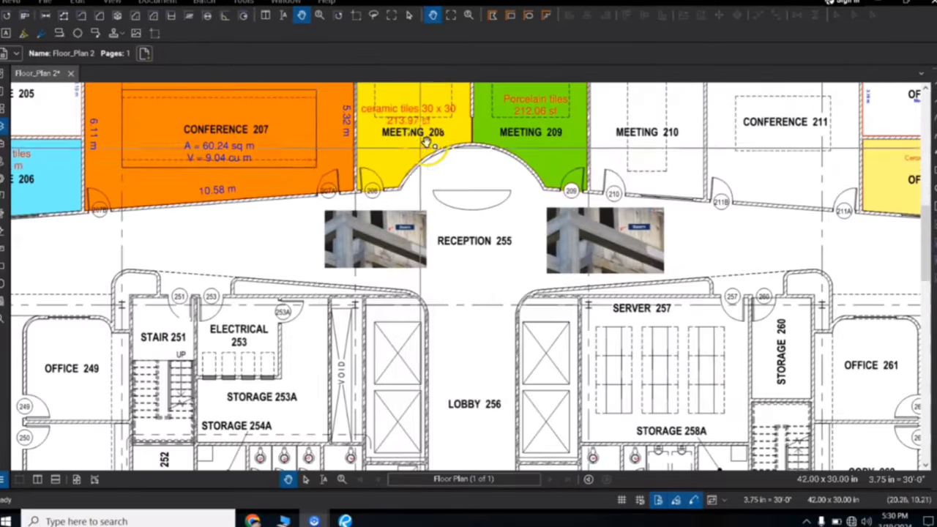
{"action": "scroll", "coordinate": [381, 263], "scroll_direction": "down", "scroll_amount": 3}
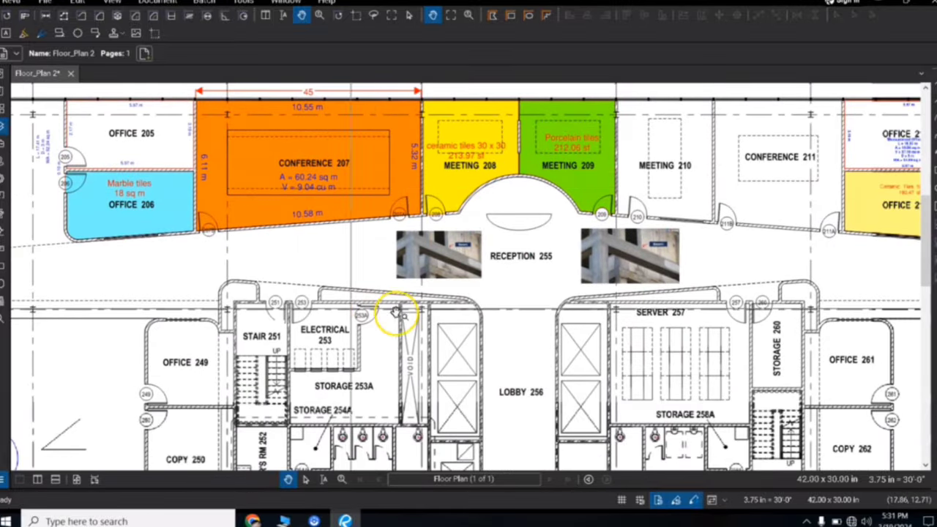
{"action": "left_click", "coordinate": [362, 253]}
{"action": "scroll", "coordinate": [362, 253], "scroll_direction": "up", "scroll_amount": 2}
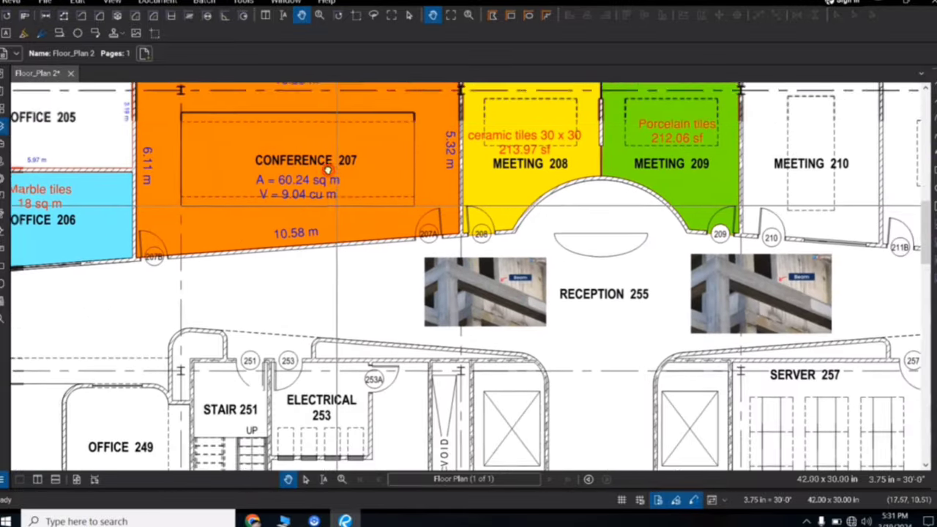
{"action": "left_click_drag", "start_coordinate": [144, 143], "coordinate": [145, 211]}
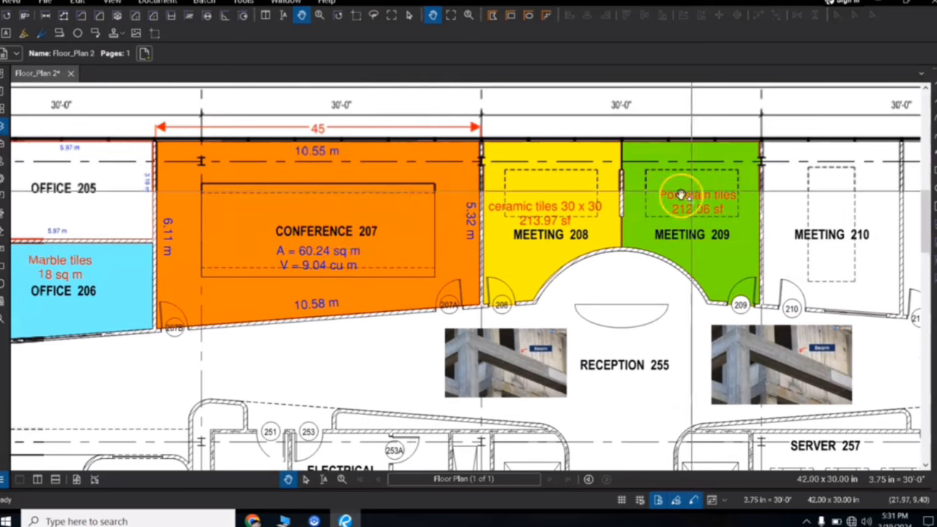
{"action": "scroll", "coordinate": [442, 374], "scroll_direction": "down", "scroll_amount": 3}
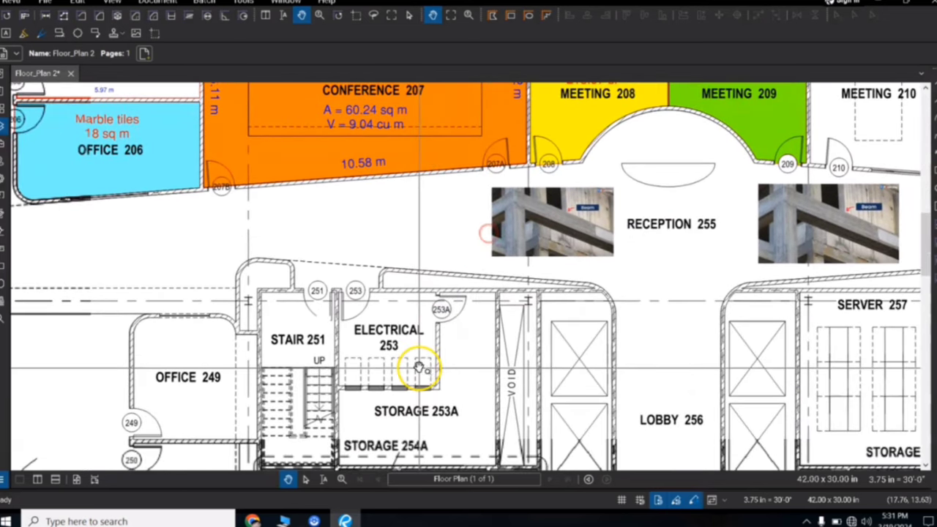
{"action": "scroll", "coordinate": [418, 370], "scroll_direction": "down", "scroll_amount": 3}
{"action": "scroll", "coordinate": [366, 289], "scroll_direction": "down", "scroll_amount": 3}
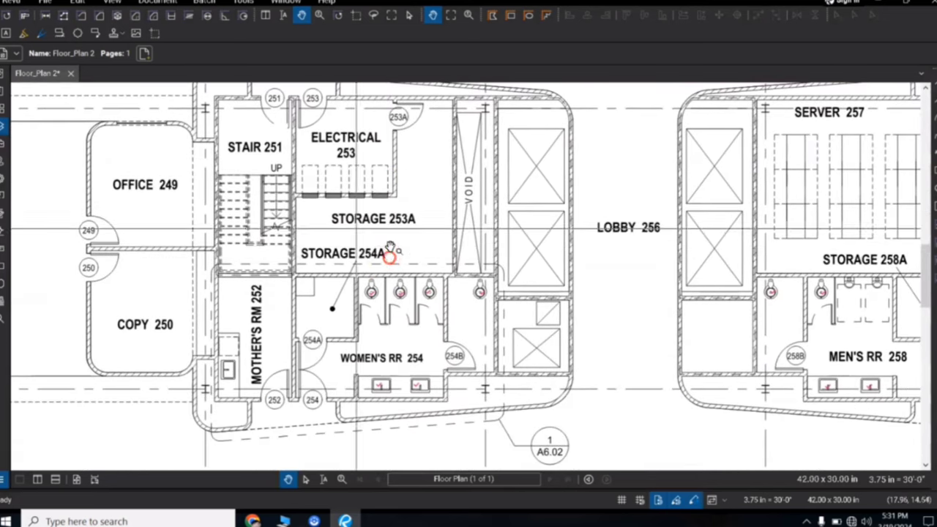
{"action": "left_click_drag", "start_coordinate": [287, 262], "coordinate": [454, 283]}
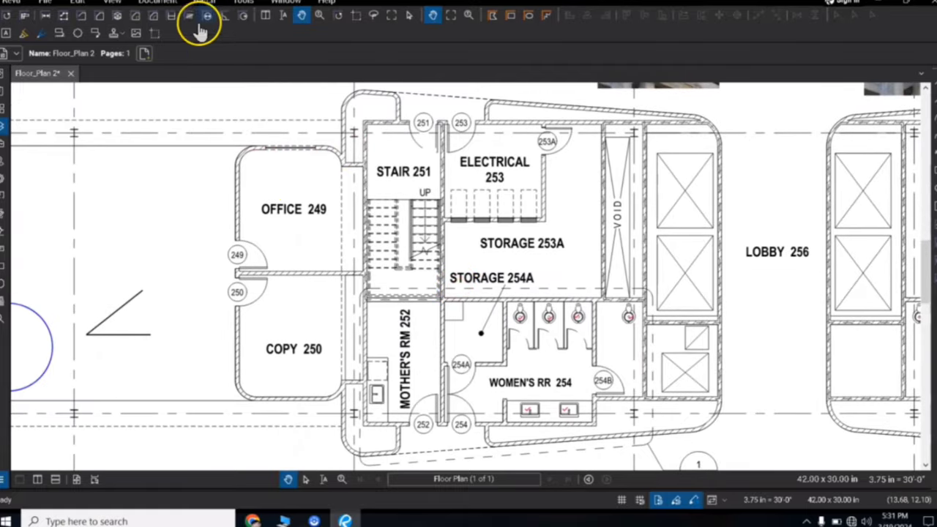
Step: Generate a markup summary of all pages of Floor_Plan 2.pdf, exported as a PDF in Flow style with small thumbnails
{"action": "left_click", "coordinate": [202, 3]}
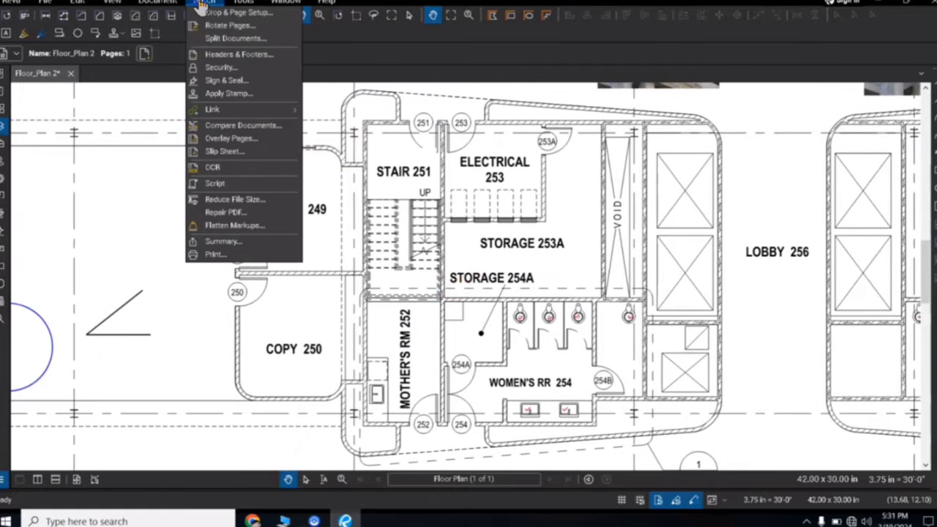
{"action": "left_click", "coordinate": [253, 242]}
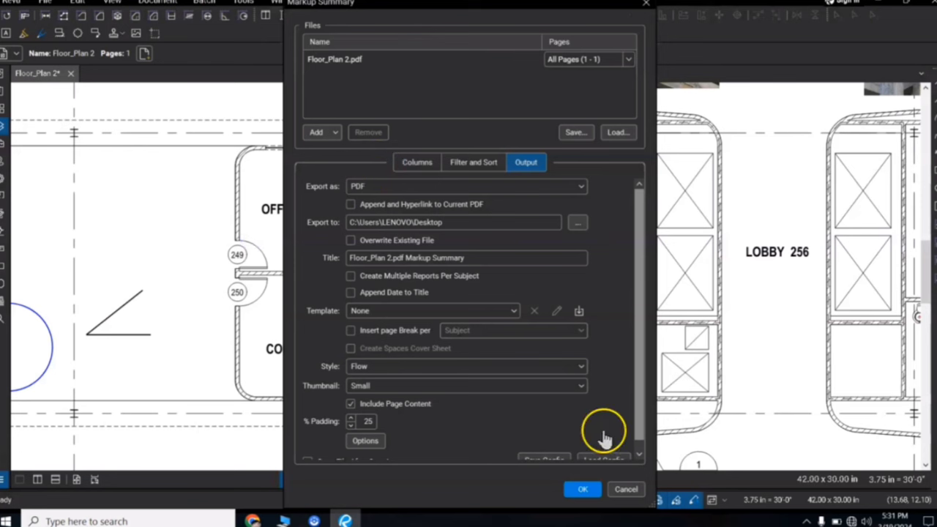
{"action": "left_click", "coordinate": [582, 490]}
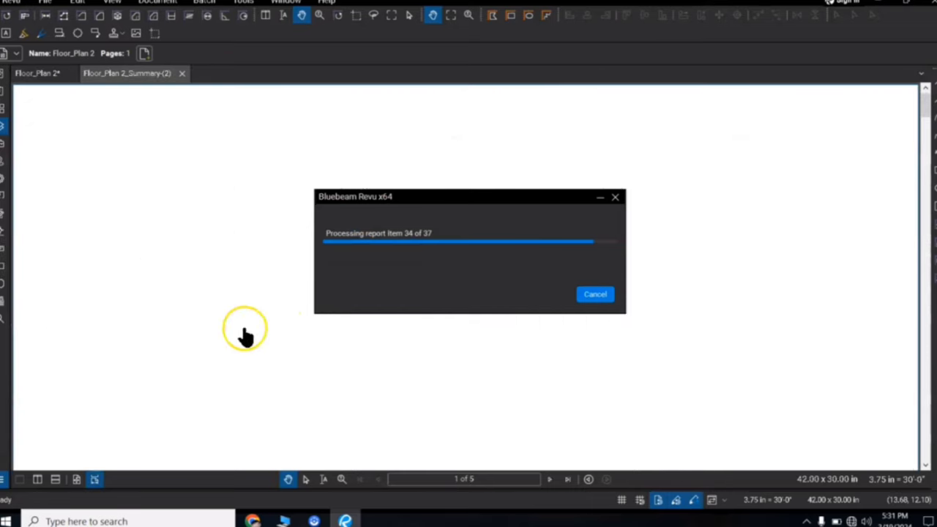
Step: Review the measurement entries in the markup summary, including their areas, lengths, volumes and depths
{"action": "scroll", "coordinate": [417, 358], "scroll_direction": "down", "scroll_amount": 3}
{"action": "scroll", "coordinate": [418, 355], "scroll_direction": "down", "scroll_amount": 8}
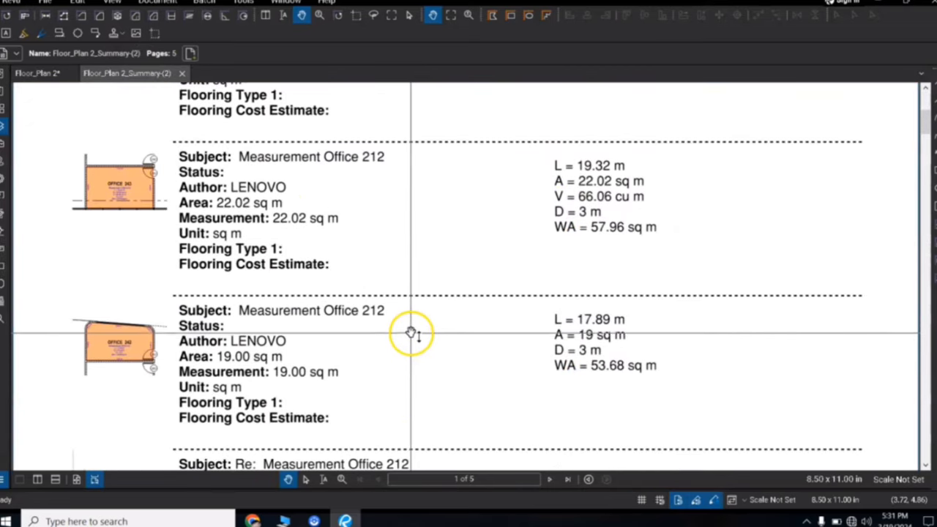
{"action": "scroll", "coordinate": [376, 331], "scroll_direction": "down", "scroll_amount": 4}
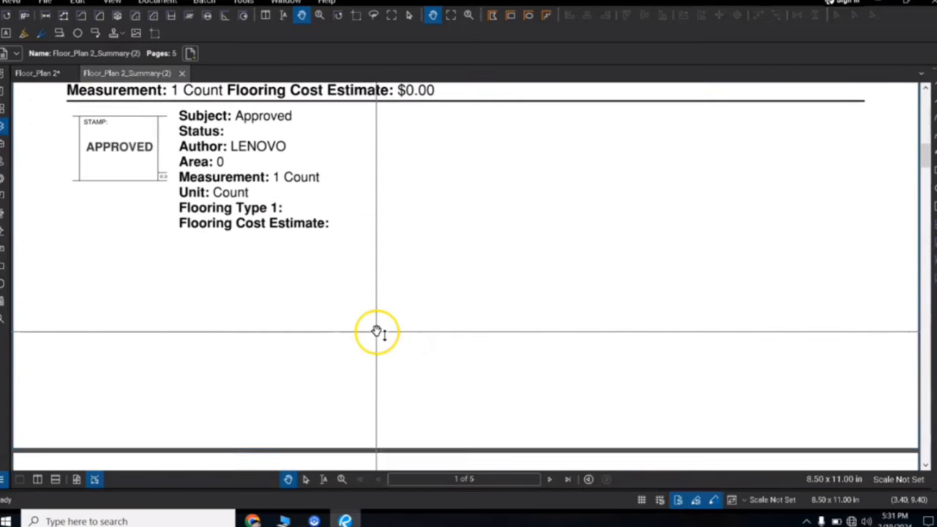
{"action": "scroll", "coordinate": [376, 330], "scroll_direction": "up", "scroll_amount": 10}
{"action": "scroll", "coordinate": [280, 302], "scroll_direction": "up", "scroll_amount": 6}
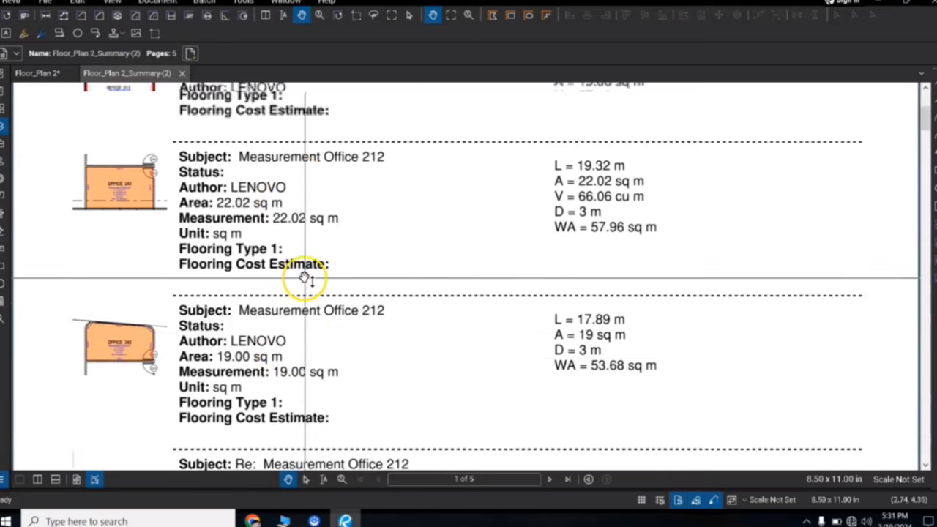
{"action": "scroll", "coordinate": [341, 105], "scroll_direction": "down", "scroll_amount": 2}
{"action": "scroll", "coordinate": [351, 260], "scroll_direction": "down", "scroll_amount": 3}
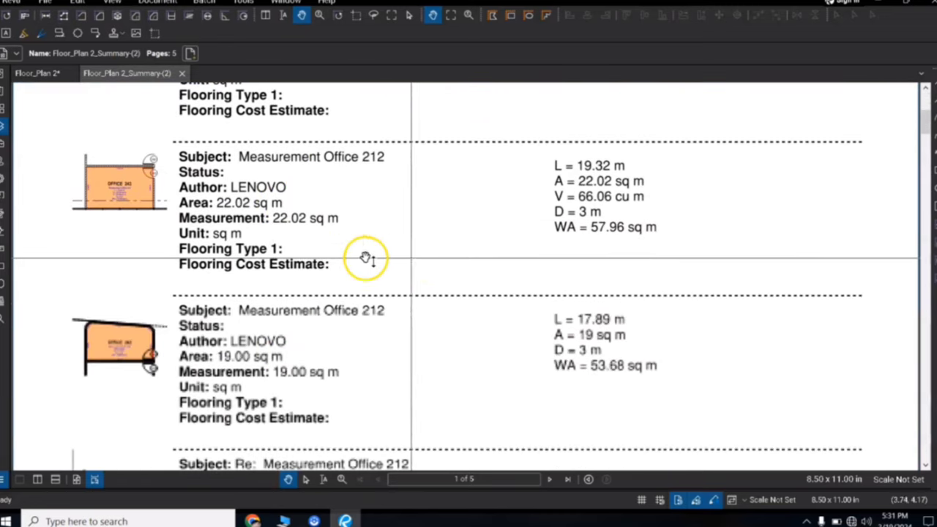
{"action": "scroll", "coordinate": [395, 260], "scroll_direction": "up", "scroll_amount": 5}
{"action": "scroll", "coordinate": [510, 323], "scroll_direction": "down", "scroll_amount": 4}
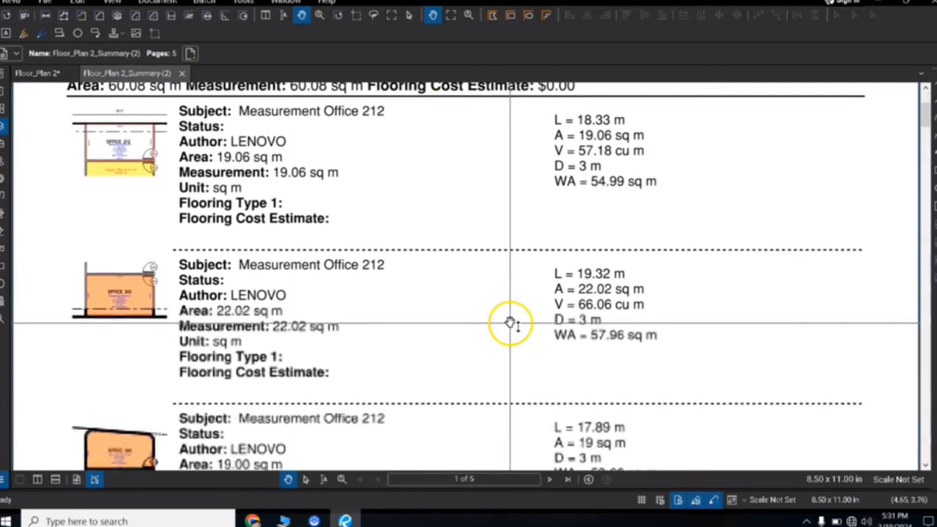
{"action": "scroll", "coordinate": [487, 323], "scroll_direction": "down", "scroll_amount": 5}
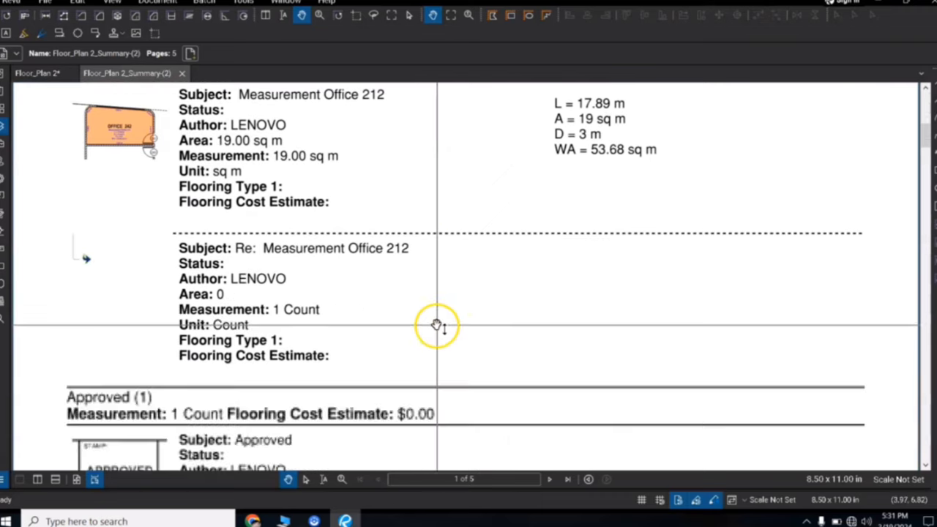
{"action": "scroll", "coordinate": [424, 325], "scroll_direction": "up", "scroll_amount": 3}
{"action": "scroll", "coordinate": [410, 322], "scroll_direction": "up", "scroll_amount": 5}
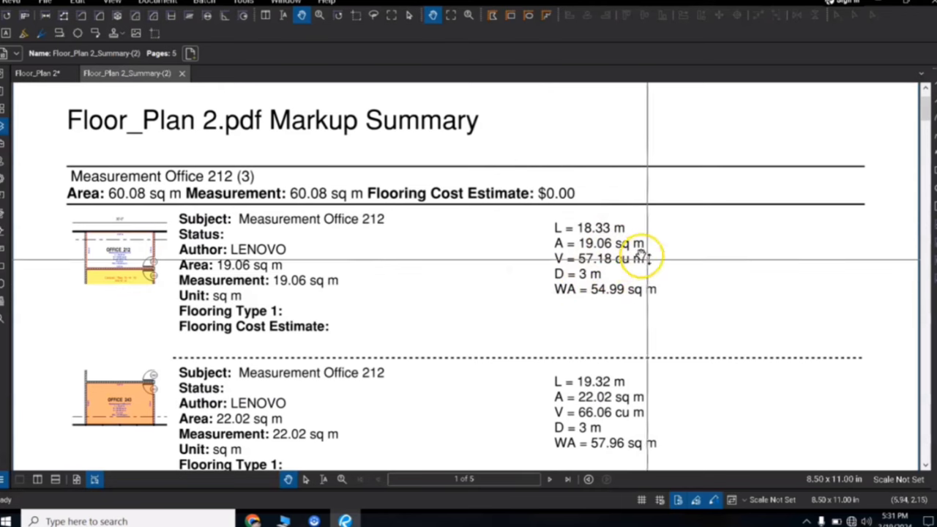
{"action": "scroll", "coordinate": [550, 315], "scroll_direction": "down", "scroll_amount": 4}
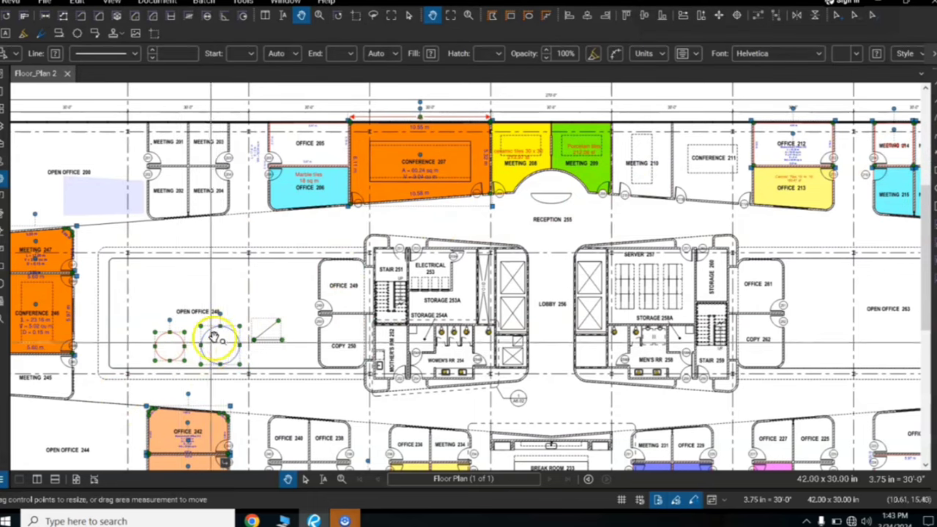
Step: Create a new legend from all selected markups in the Markups List and place it in the blank area above the floor plan
{"action": "left_click", "coordinate": [4, 482]}
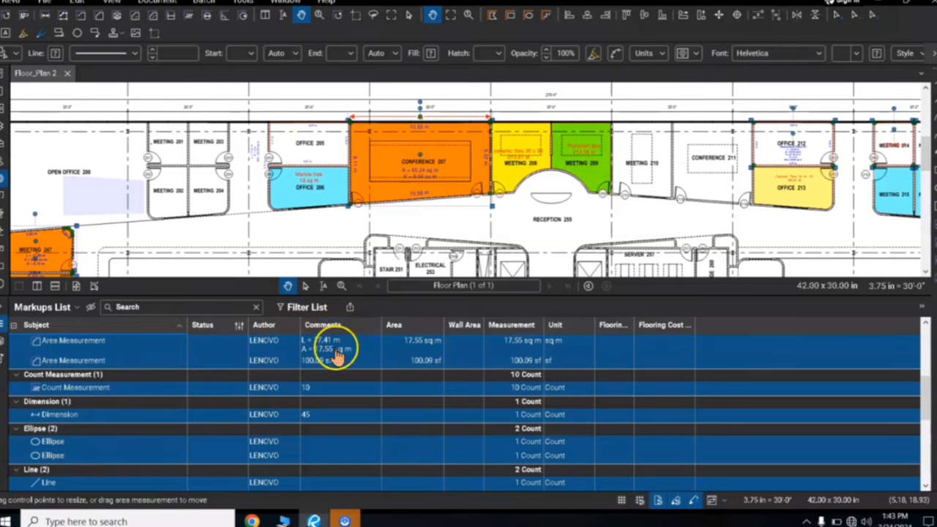
{"action": "right_click", "coordinate": [373, 360]}
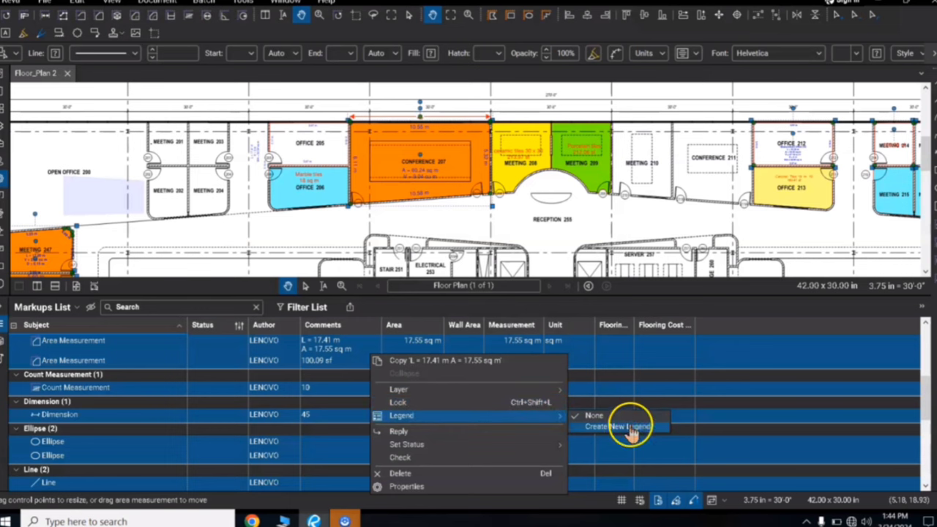
{"action": "left_click", "coordinate": [630, 431]}
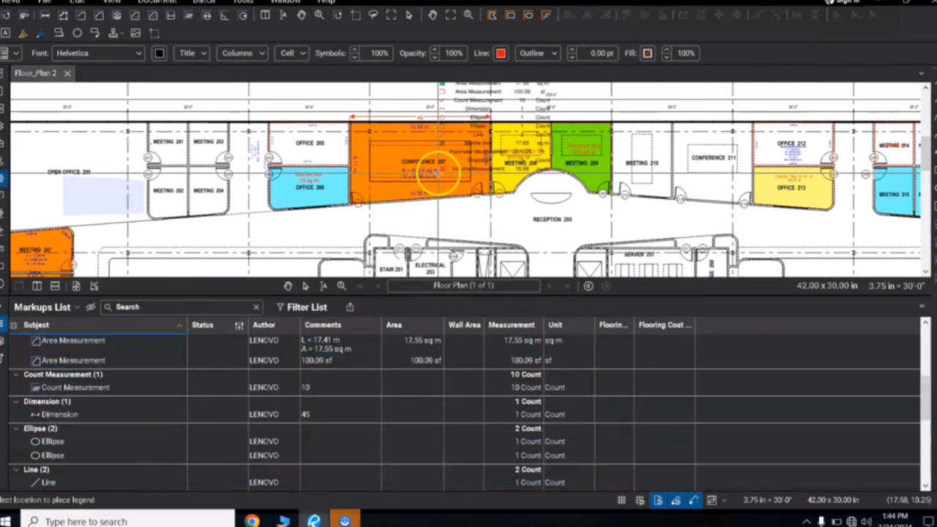
{"action": "left_click_drag", "start_coordinate": [440, 174], "coordinate": [293, 369]}
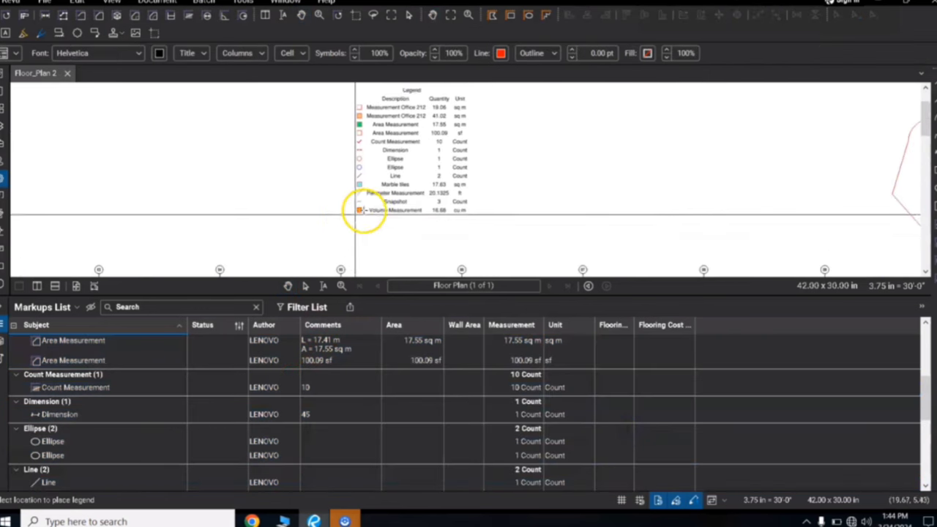
{"action": "left_click", "coordinate": [347, 217]}
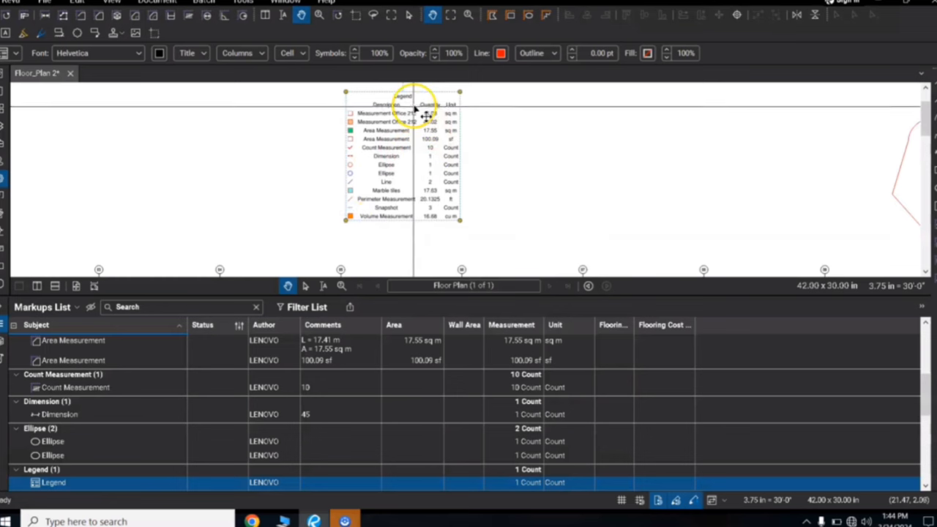
Step: Hide the Markups List to show the legend together with the rooms below it
{"action": "left_click_drag", "start_coordinate": [414, 109], "coordinate": [412, 132]}
{"action": "scroll", "coordinate": [401, 148], "scroll_direction": "up", "scroll_amount": 1}
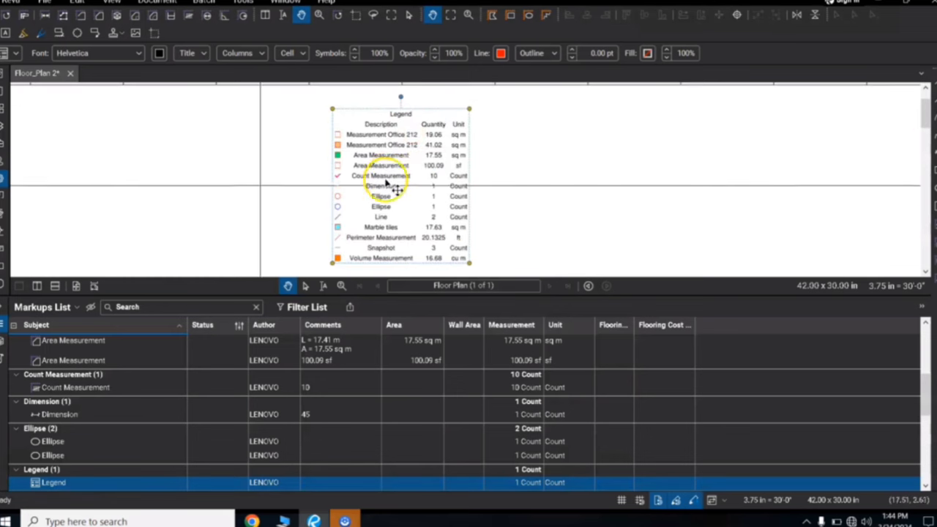
{"action": "left_click", "coordinate": [4, 331]}
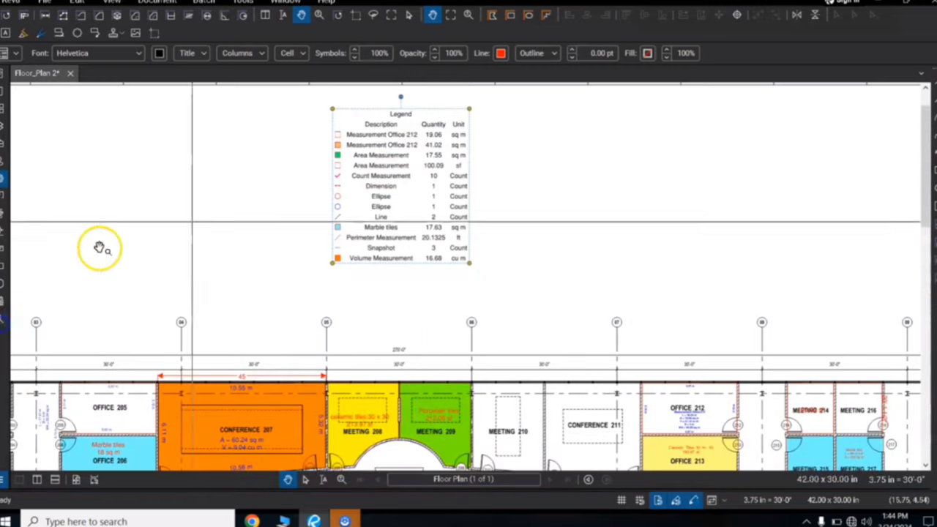
{"action": "left_click_drag", "start_coordinate": [402, 165], "coordinate": [380, 186]}
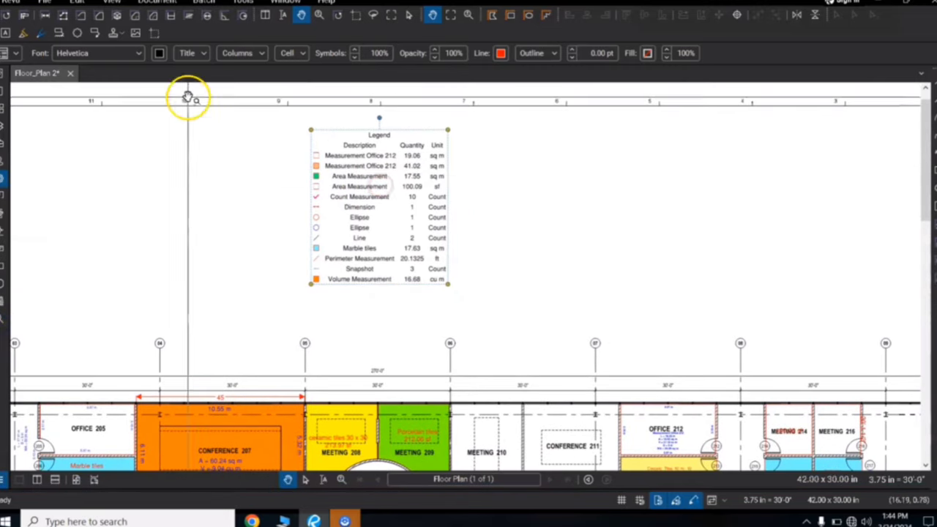
Step: Set the legend's font colour to blue and its font to Symbol
{"action": "left_click", "coordinate": [158, 55]}
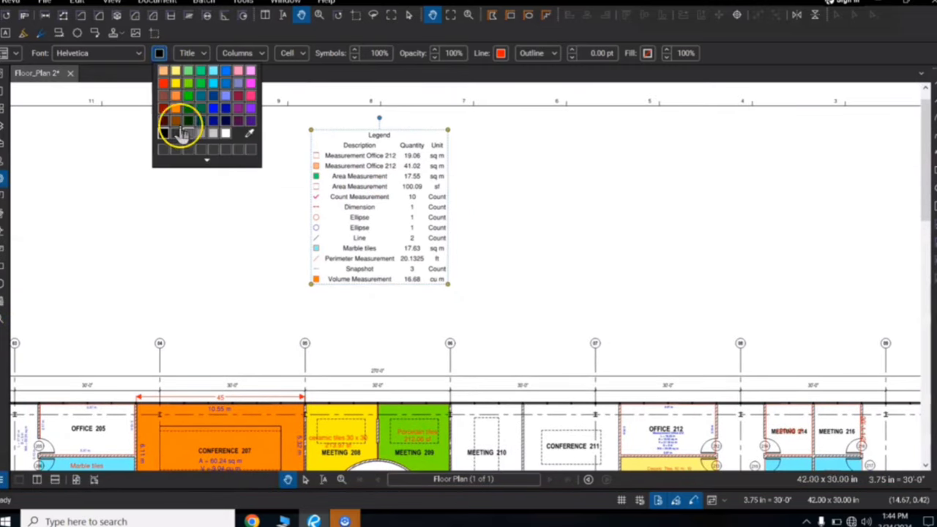
{"action": "left_click", "coordinate": [223, 112]}
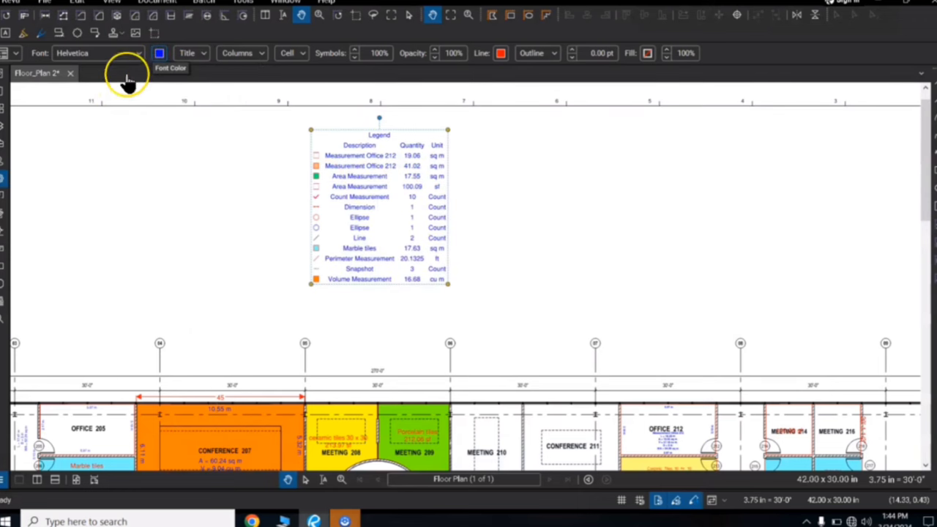
{"action": "left_click", "coordinate": [138, 55]}
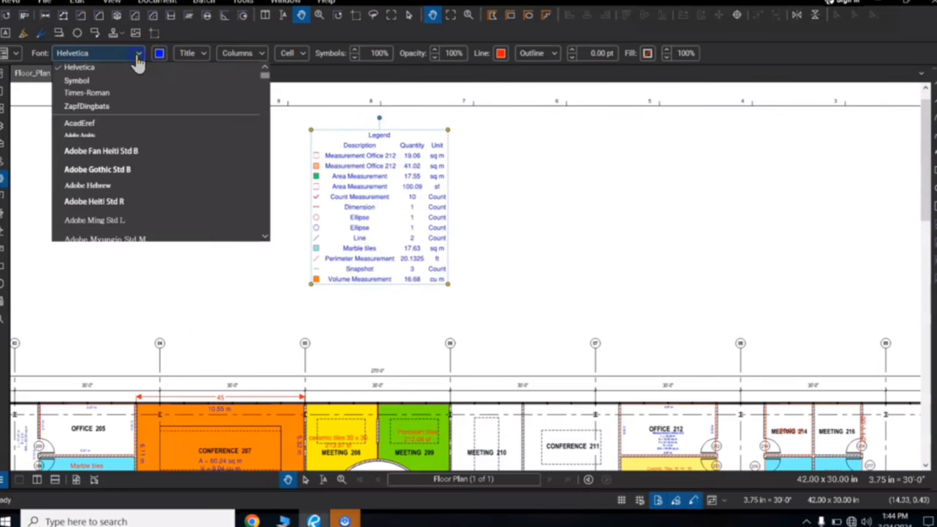
{"action": "left_click", "coordinate": [78, 81]}
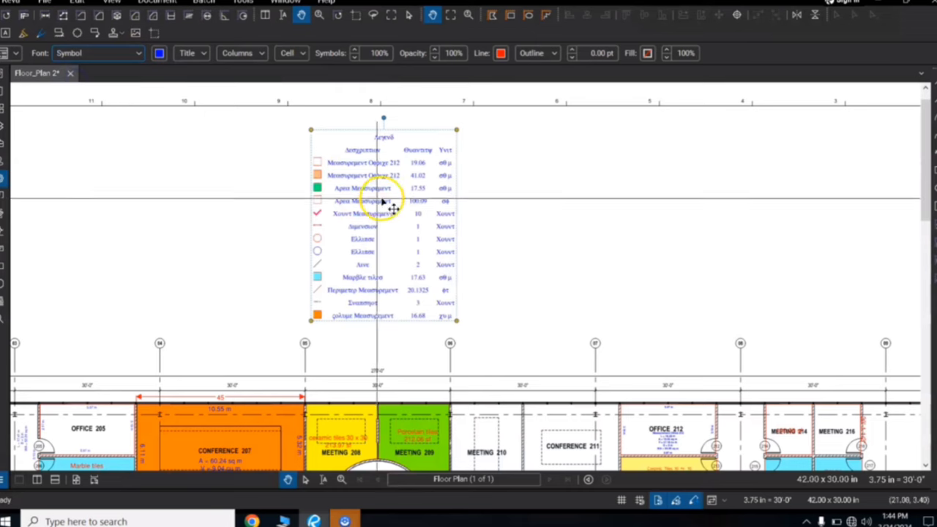
Step: Set the legend's font to Adobe Gothic Std B and add Length, Width, Height and Area columns to it
{"action": "left_click", "coordinate": [118, 63]}
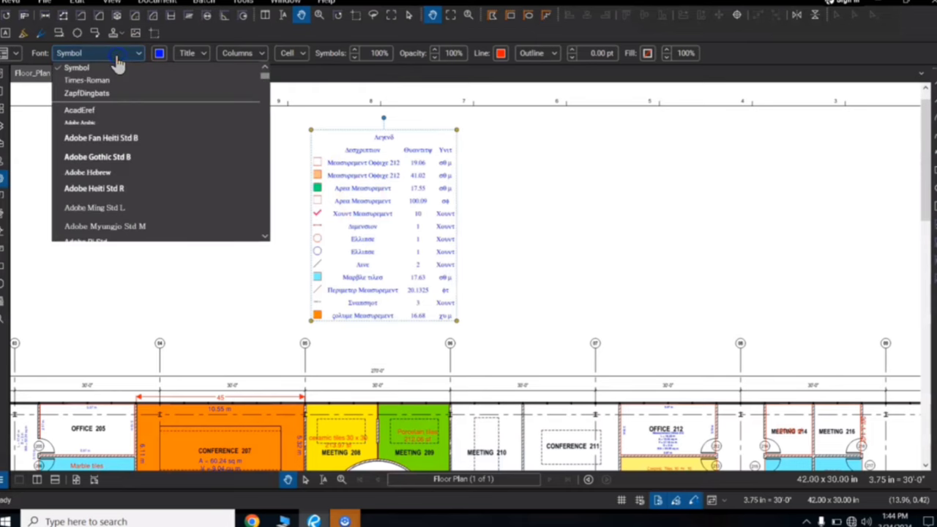
{"action": "left_click", "coordinate": [74, 158]}
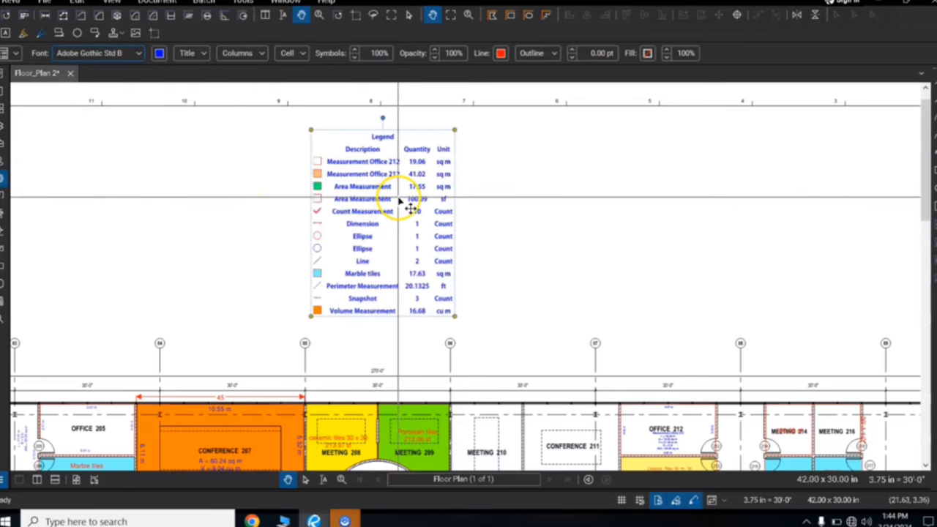
{"action": "left_click", "coordinate": [262, 54]}
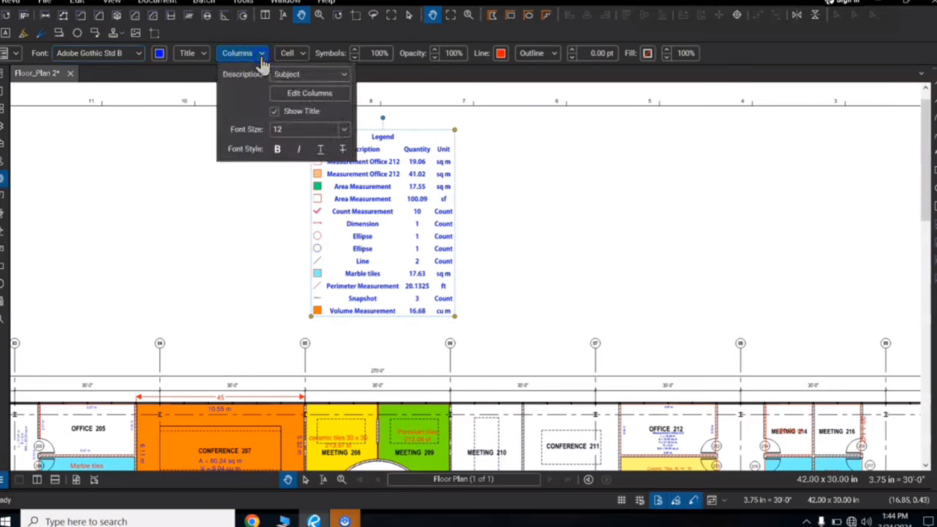
{"action": "left_click", "coordinate": [308, 95]}
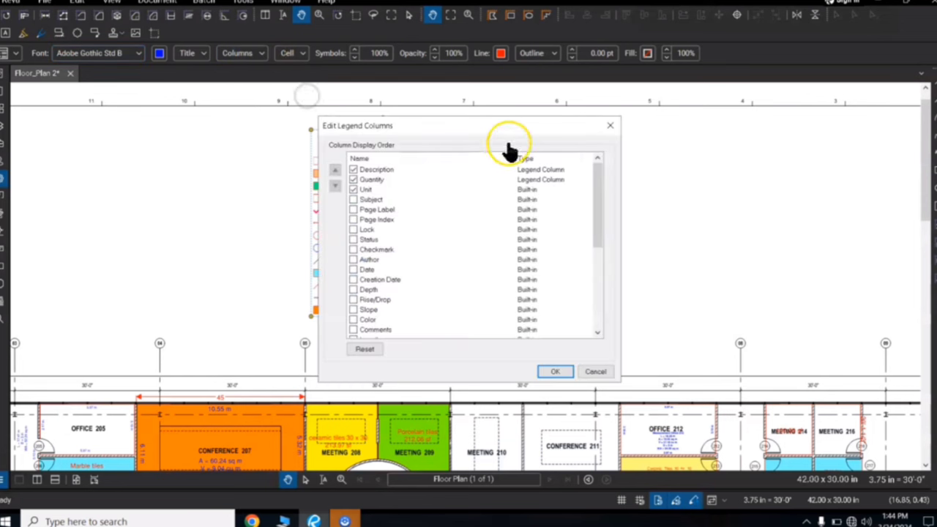
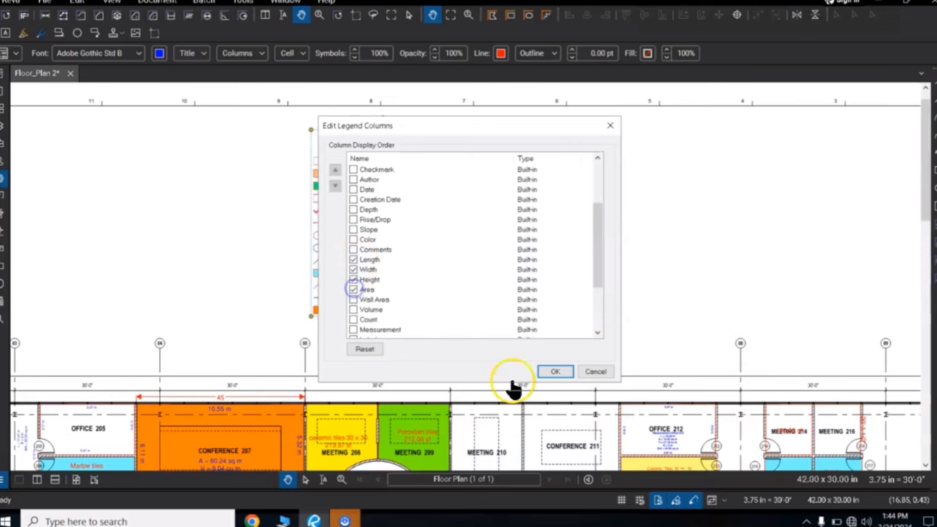
{"action": "left_click", "coordinate": [556, 372]}
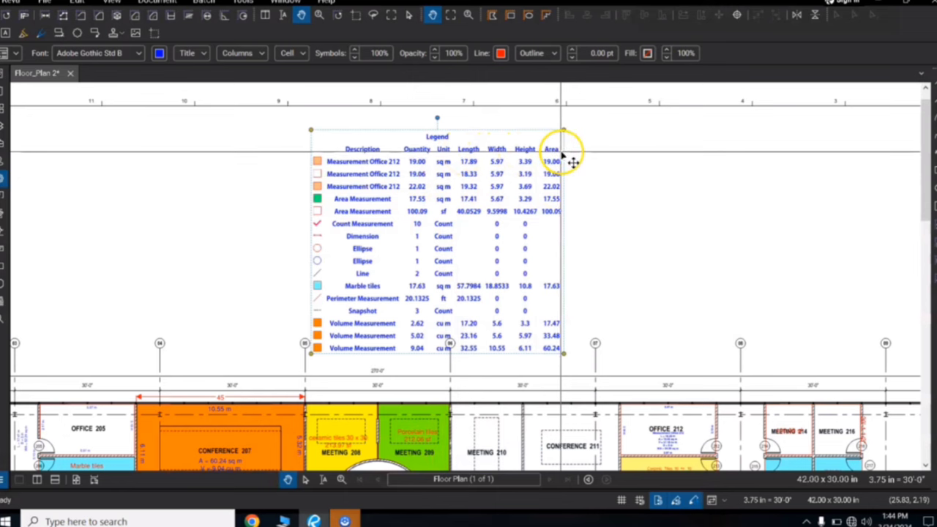
Step: Set the legend's font colour to black and shift the legend slightly left within the blank area above the floor plan
{"action": "left_click", "coordinate": [159, 55]}
{"action": "left_click", "coordinate": [163, 132]}
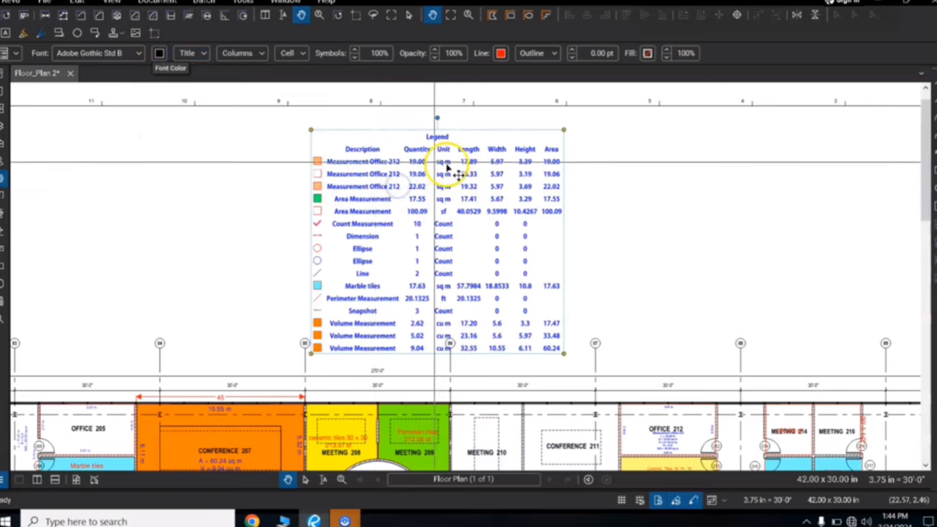
{"action": "left_click", "coordinate": [160, 56]}
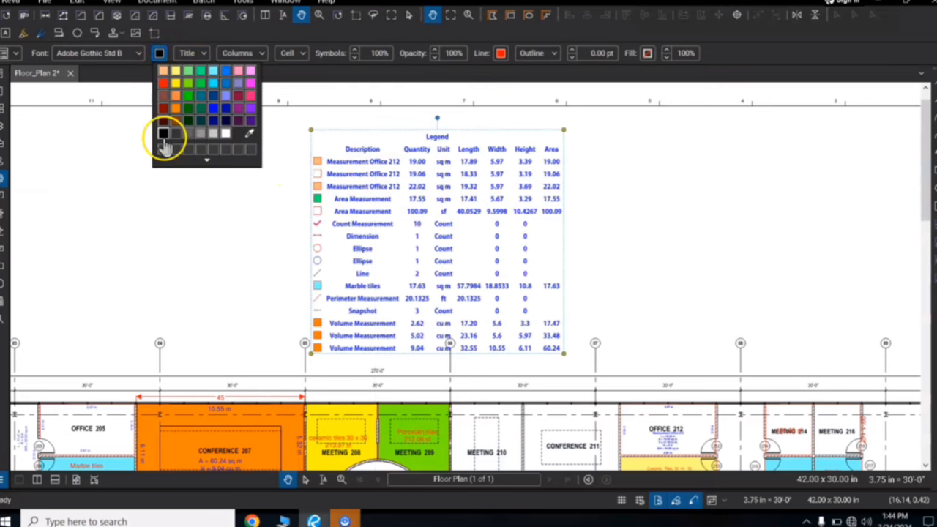
{"action": "left_click", "coordinate": [356, 220]}
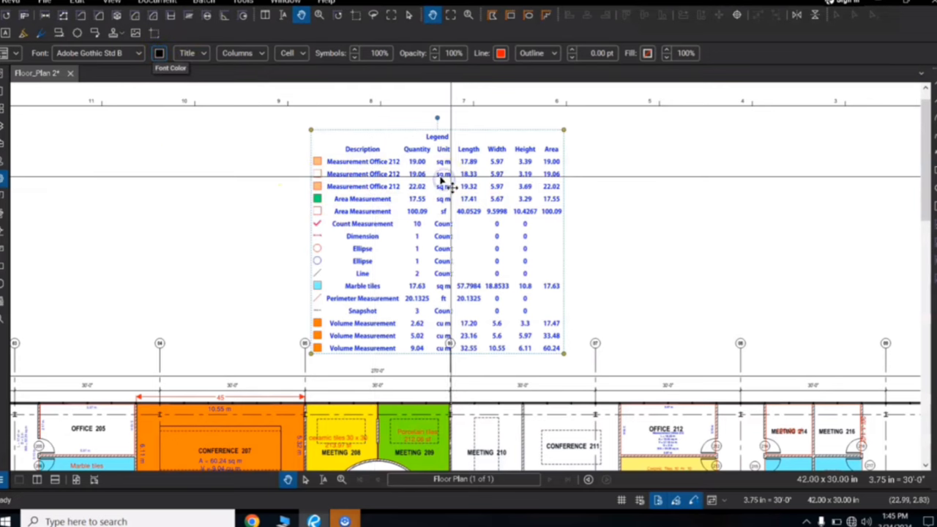
{"action": "left_click_drag", "start_coordinate": [445, 183], "coordinate": [376, 170]}
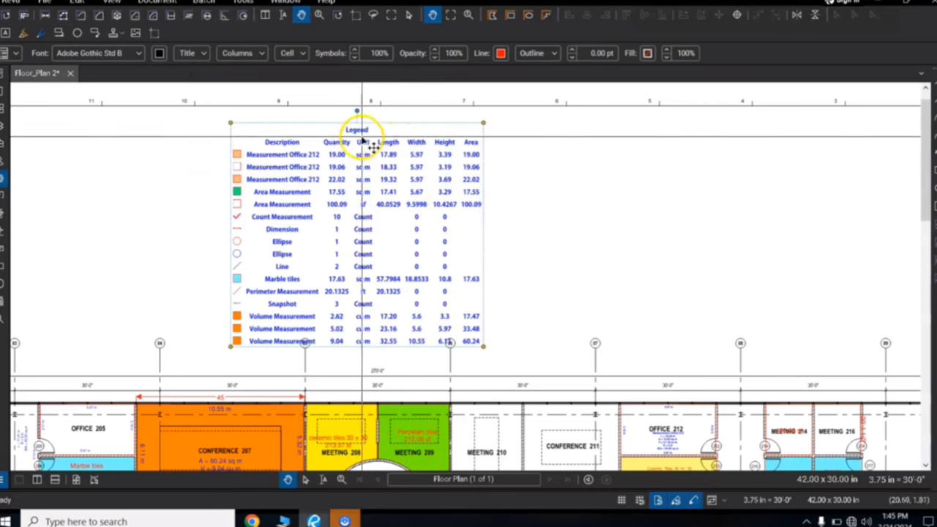
{"action": "left_click", "coordinate": [303, 57]}
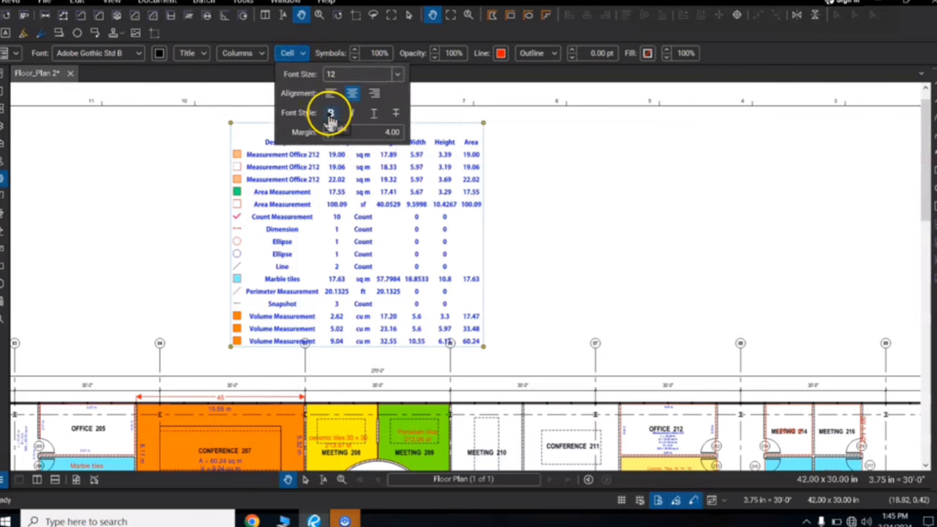
{"action": "left_click", "coordinate": [420, 202]}
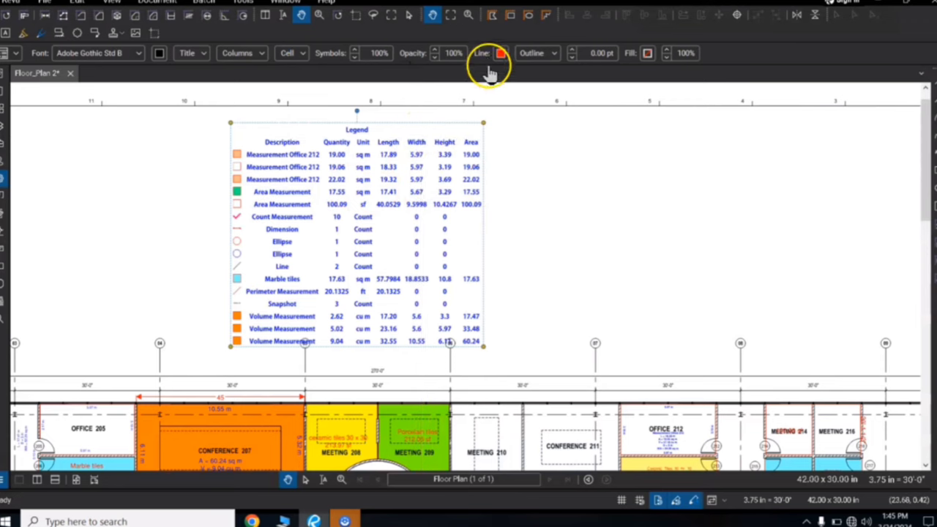
{"action": "left_click", "coordinate": [543, 70]}
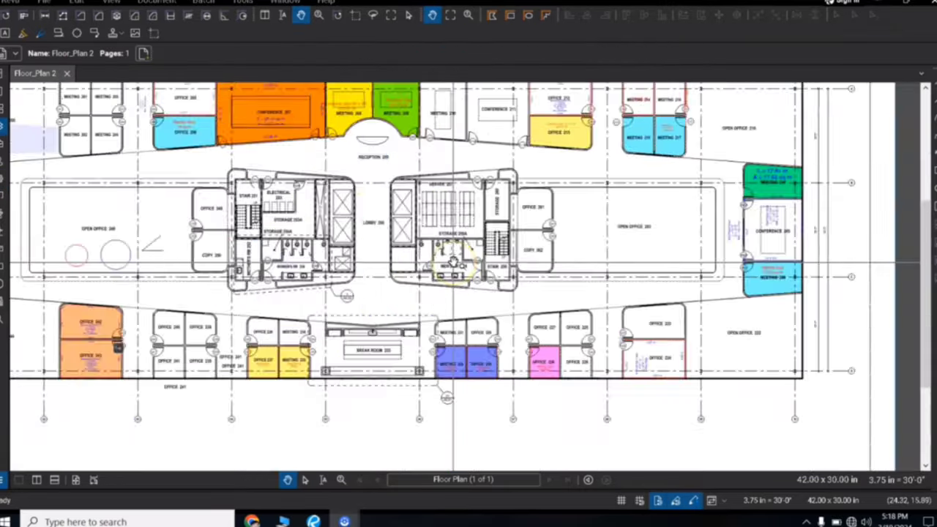
Step: Place the Approved stamp in the title block's STAMP box next to the sheet title and number
{"action": "scroll", "coordinate": [453, 262], "scroll_direction": "up", "scroll_amount": 3}
{"action": "scroll", "coordinate": [453, 262], "scroll_direction": "down", "scroll_amount": 2}
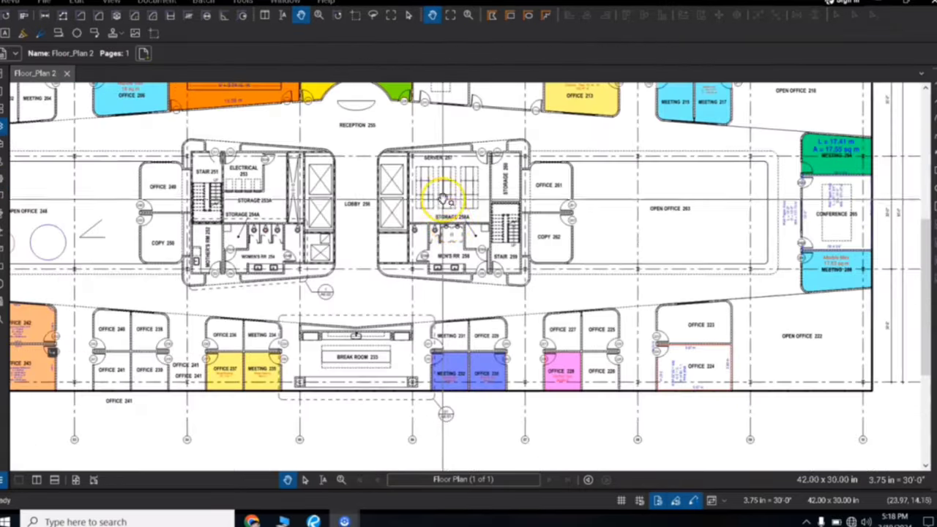
{"action": "scroll", "coordinate": [453, 264], "scroll_direction": "up", "scroll_amount": 1}
{"action": "scroll", "coordinate": [453, 265], "scroll_direction": "up", "scroll_amount": 3}
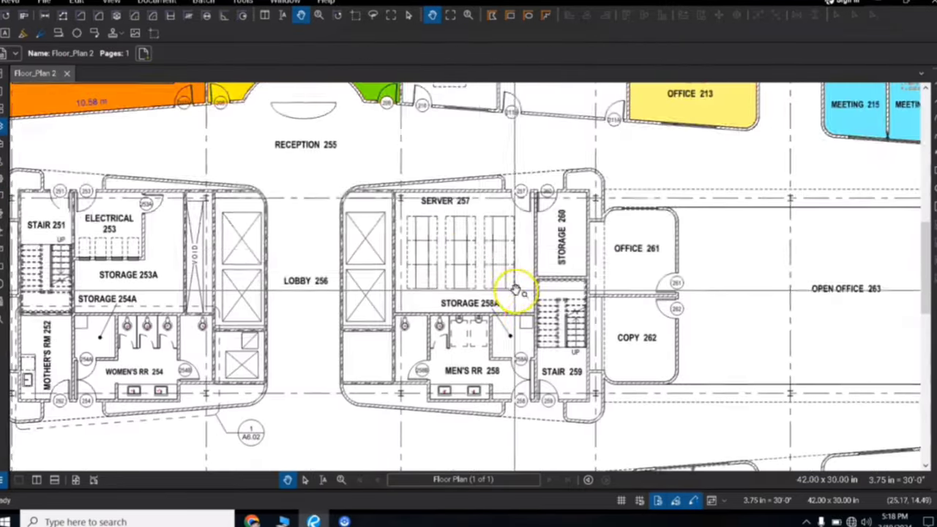
{"action": "left_click_drag", "start_coordinate": [512, 289], "coordinate": [441, 76]}
{"action": "left_click_drag", "start_coordinate": [472, 207], "coordinate": [463, 118]}
{"action": "left_click_drag", "start_coordinate": [537, 249], "coordinate": [437, 42]}
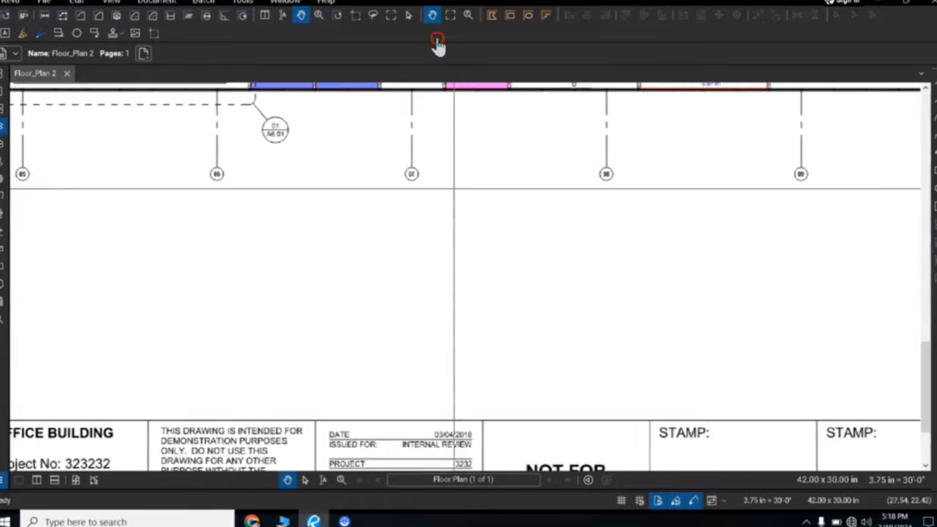
{"action": "left_click_drag", "start_coordinate": [578, 319], "coordinate": [474, 237]}
{"action": "left_click_drag", "start_coordinate": [406, 179], "coordinate": [316, 103]}
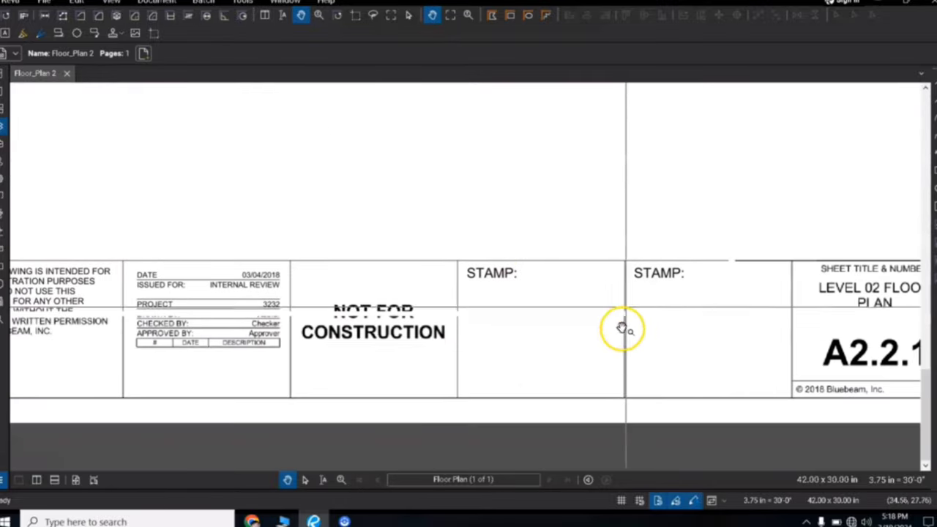
{"action": "left_click_drag", "start_coordinate": [624, 300], "coordinate": [565, 299]}
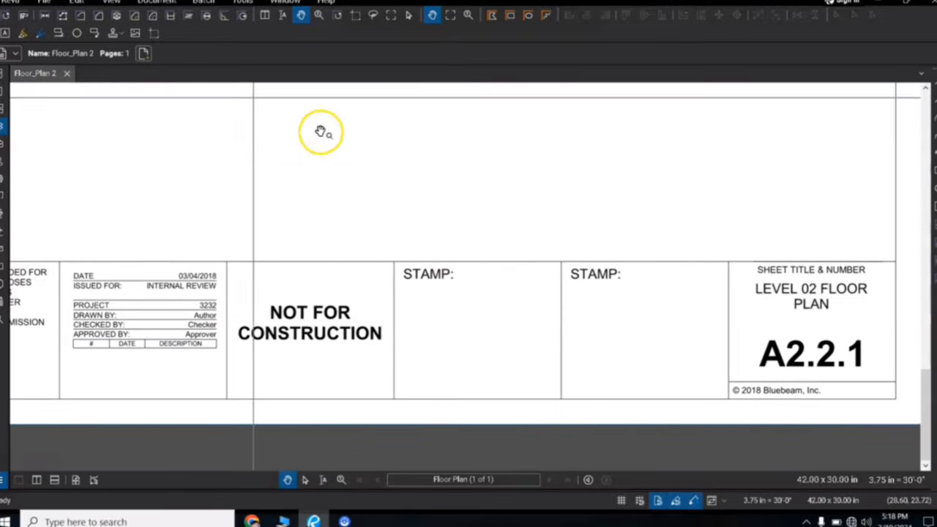
{"action": "left_click", "coordinate": [242, 2]}
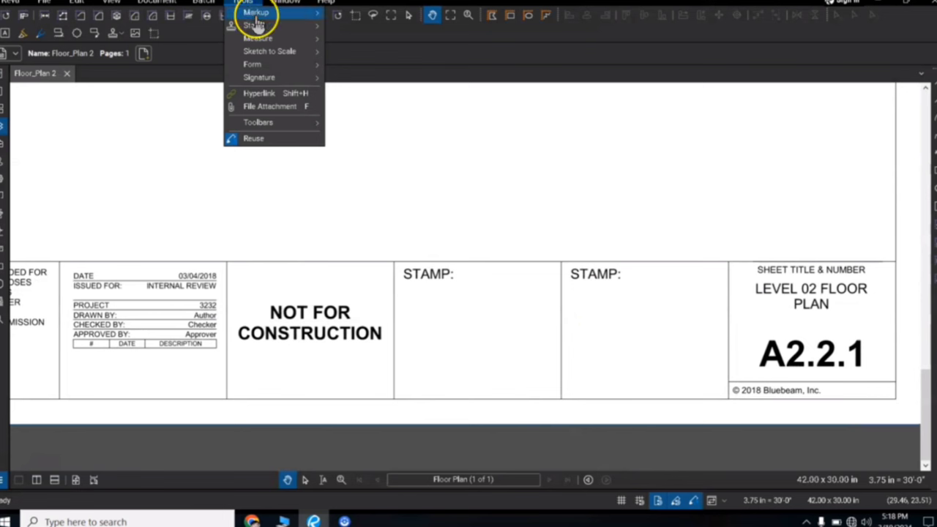
{"action": "mouse_move", "coordinate": [260, 29]}
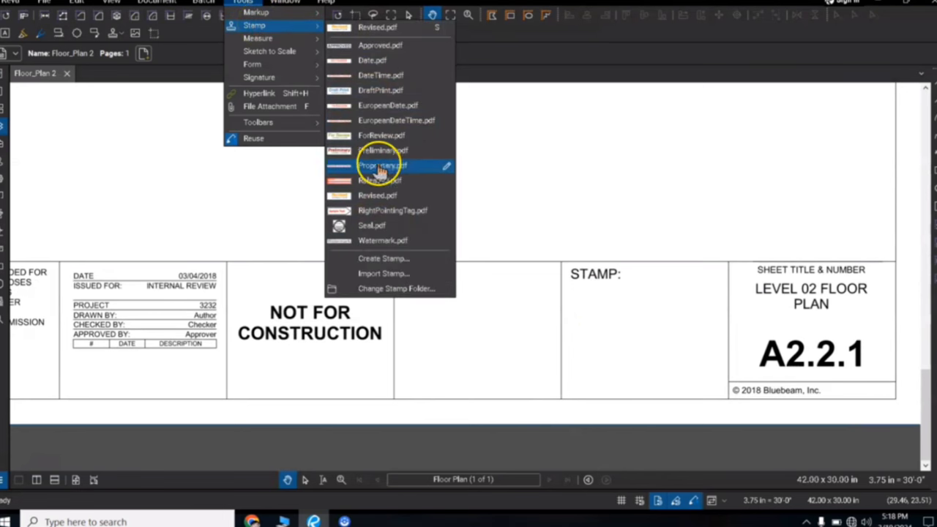
{"action": "left_click", "coordinate": [366, 49]}
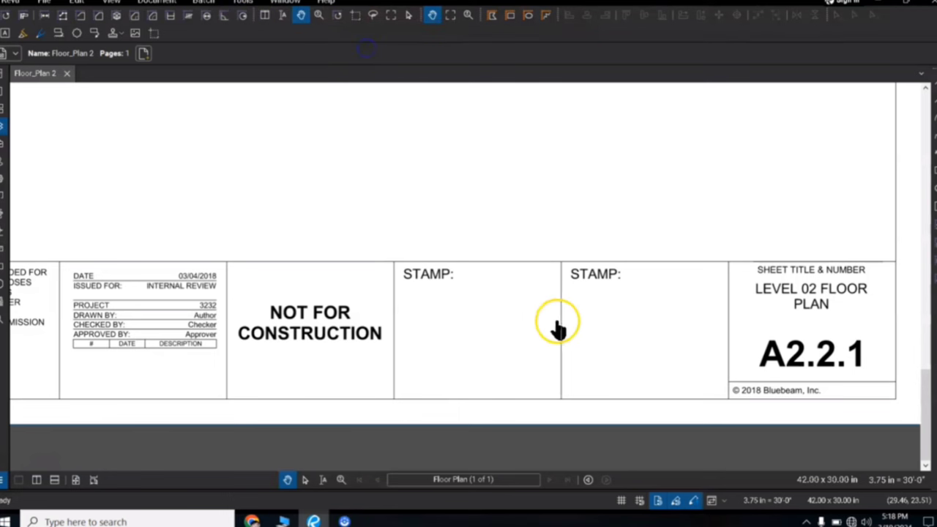
{"action": "left_click", "coordinate": [643, 333]}
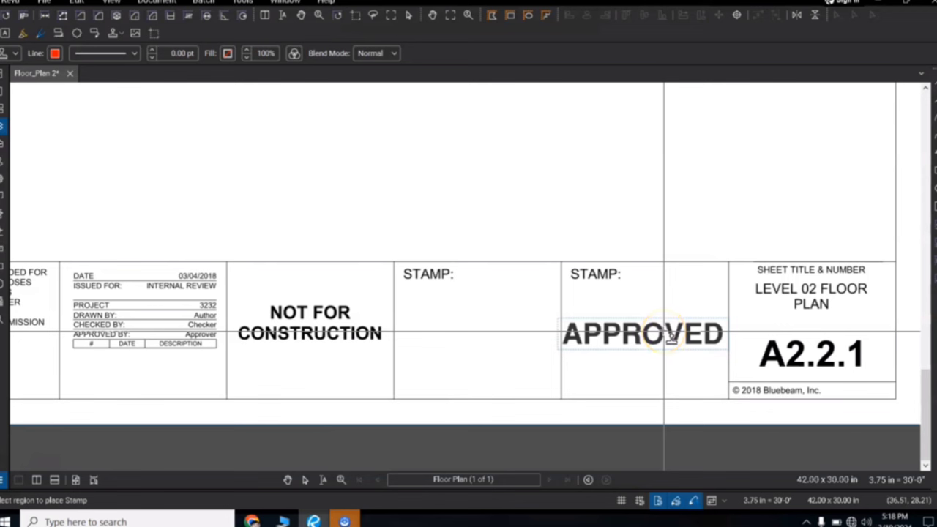
{"action": "key", "text": "Escape"}
Step: Shrink the APPROVED stamp slightly and reposition it to fit inside its STAMP box
{"action": "left_click", "coordinate": [729, 351]}
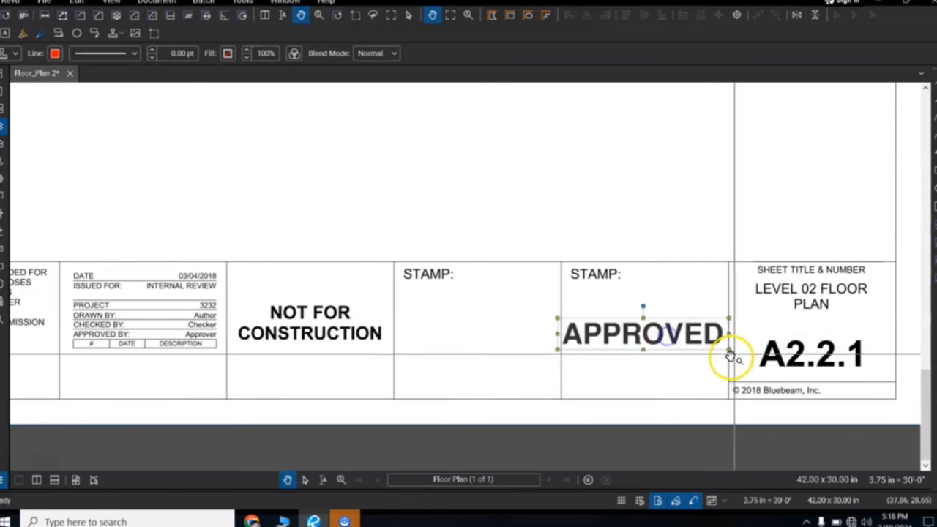
{"action": "left_click_drag", "start_coordinate": [729, 351], "coordinate": [708, 345]}
{"action": "left_click_drag", "start_coordinate": [634, 341], "coordinate": [653, 333]}
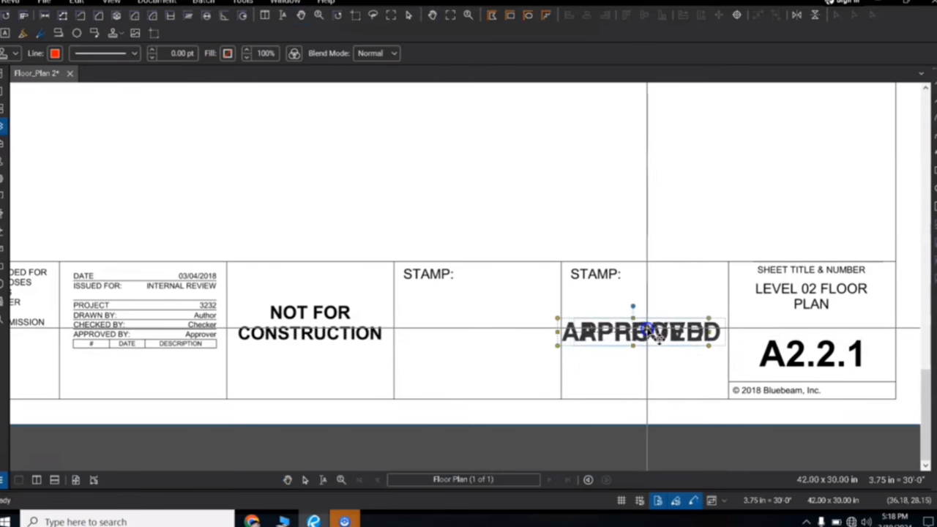
{"action": "left_click_drag", "start_coordinate": [659, 333], "coordinate": [672, 328]}
{"action": "key", "text": "shift+v"}
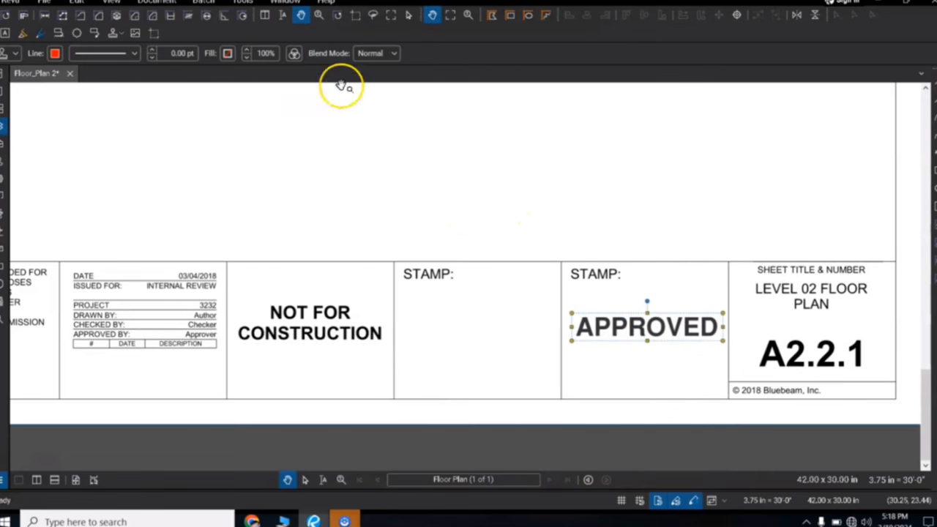
Step: Place the Revised stamp in the empty STAMP box beside the NOT FOR CONSTRUCTION note and enlarge it slightly
{"action": "left_click", "coordinate": [241, 3]}
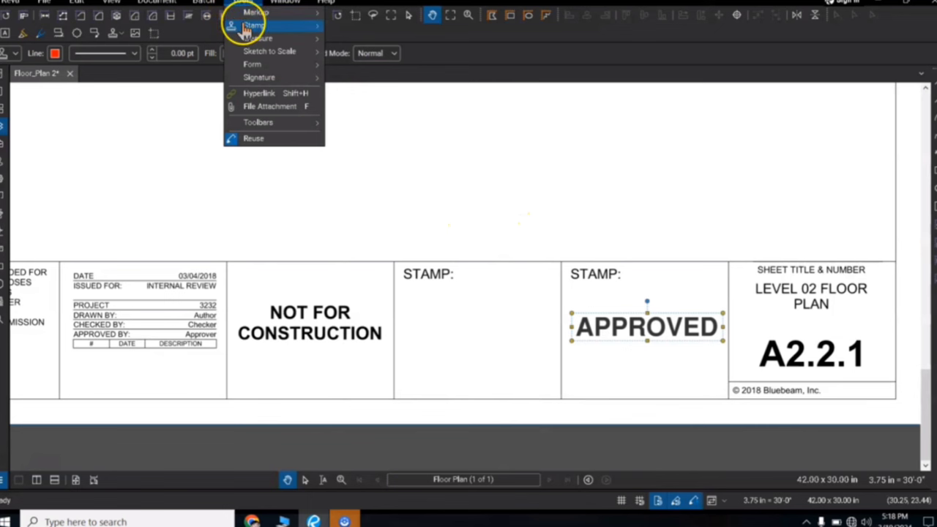
{"action": "mouse_move", "coordinate": [243, 25]}
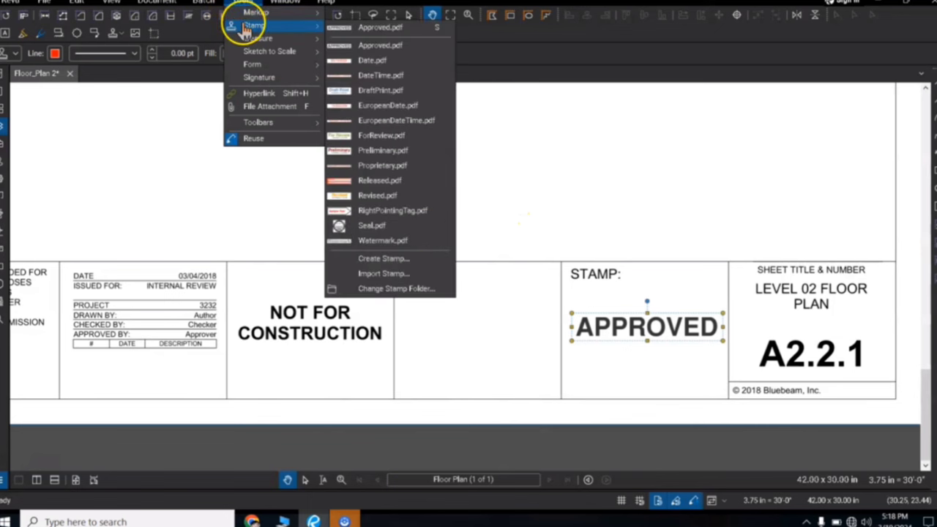
{"action": "left_click", "coordinate": [377, 196]}
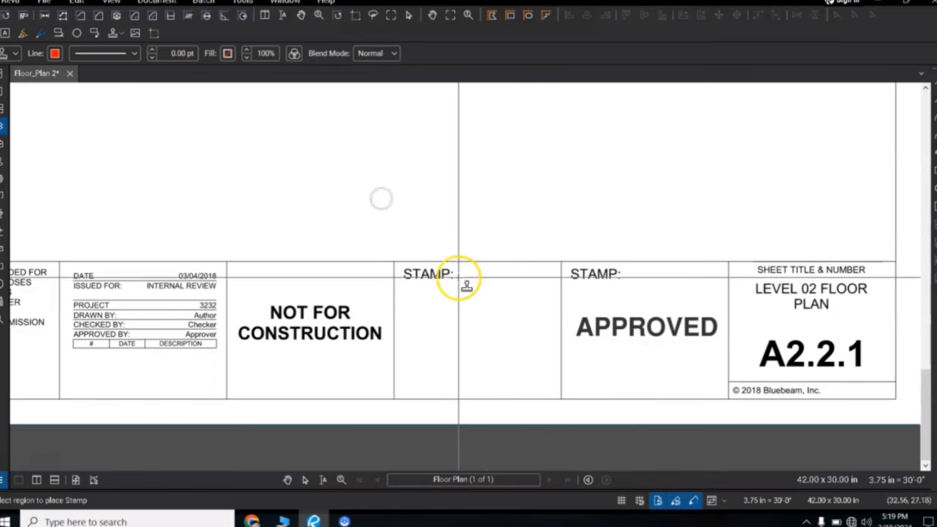
{"action": "left_click", "coordinate": [472, 333]}
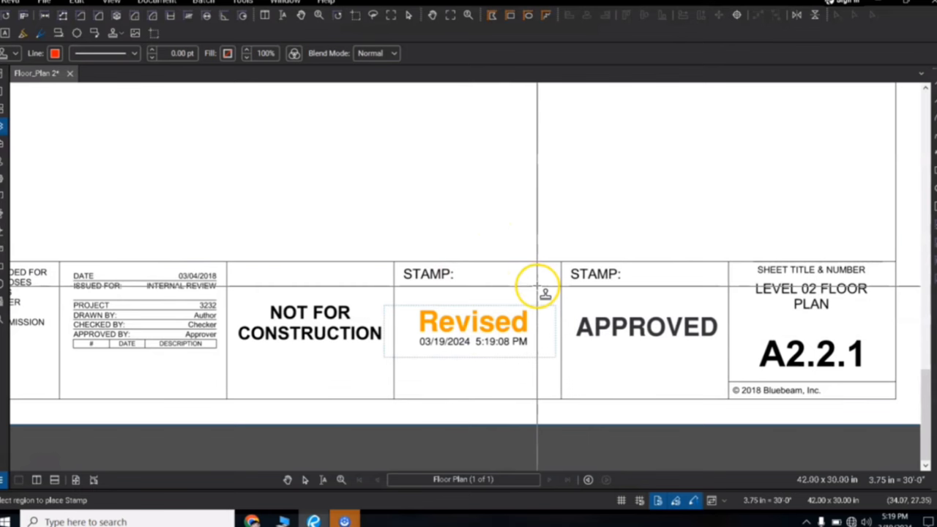
{"action": "key", "text": "Escape"}
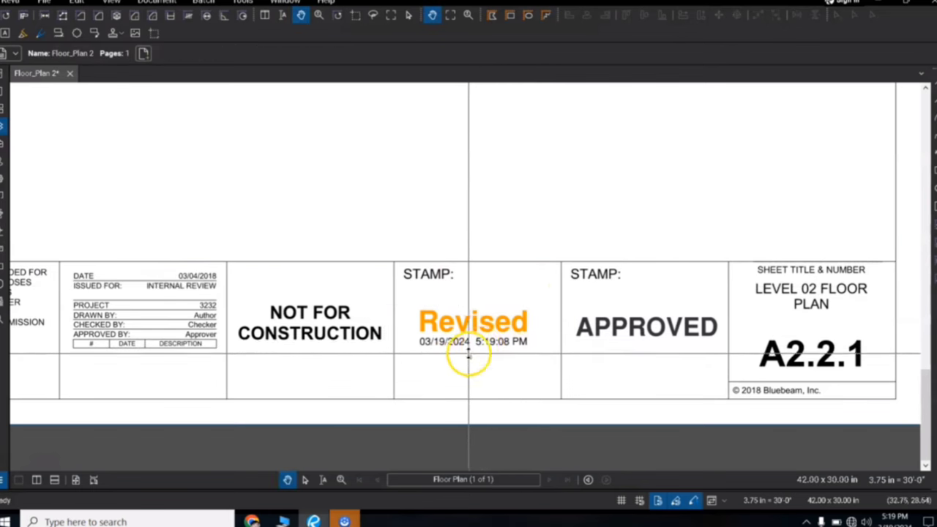
{"action": "left_click", "coordinate": [519, 333]}
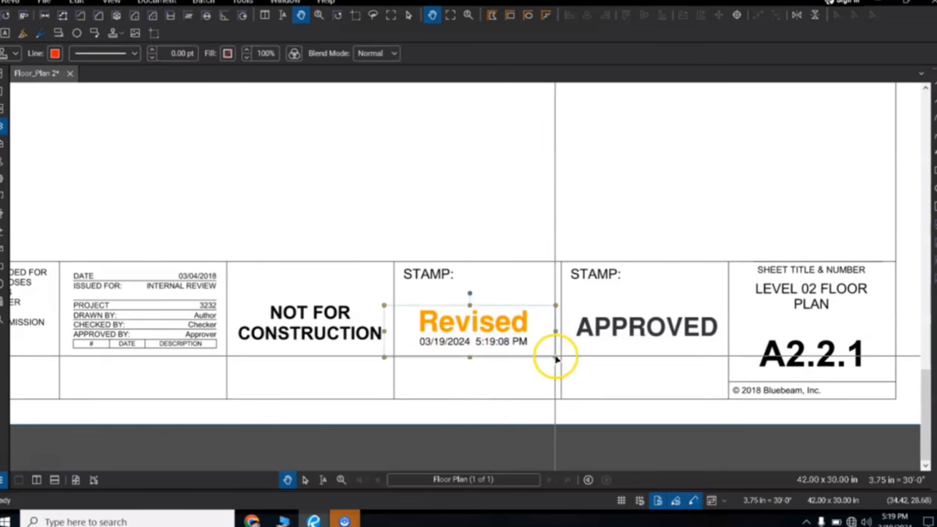
{"action": "mouse_move", "coordinate": [556, 358]}
{"action": "left_mouse_down"}
{"action": "mouse_move", "coordinate": [565, 361]}
{"action": "mouse_move", "coordinate": [546, 356]}
{"action": "mouse_move", "coordinate": [566, 361]}
{"action": "left_mouse_up"}
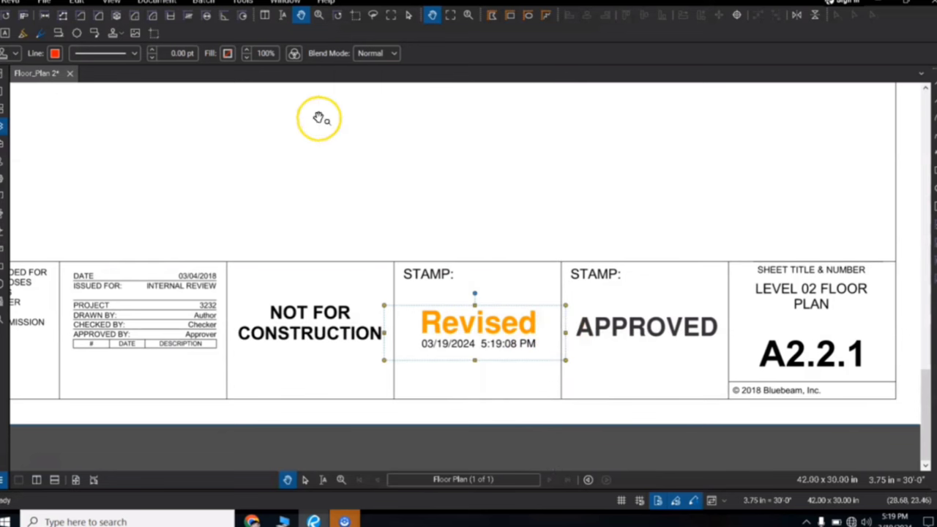
{"action": "left_click", "coordinate": [242, 3]}
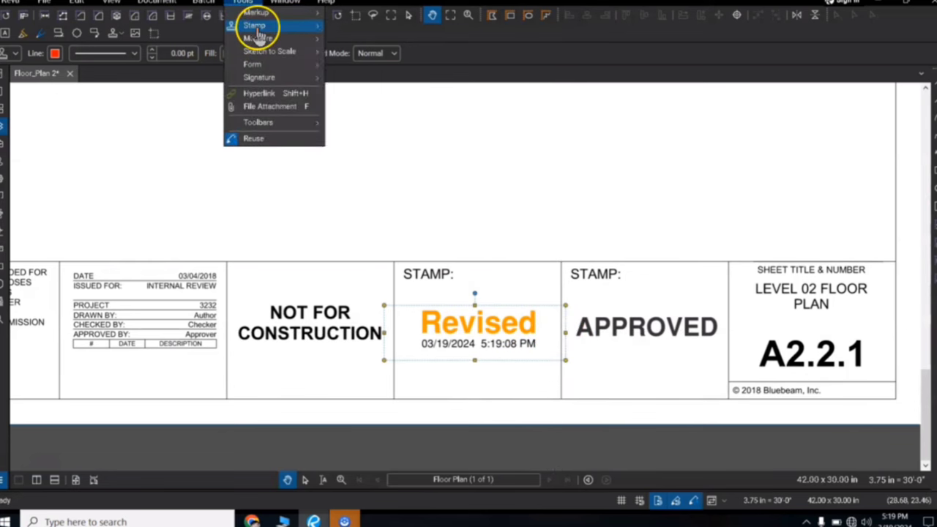
{"action": "left_click", "coordinate": [245, 3]}
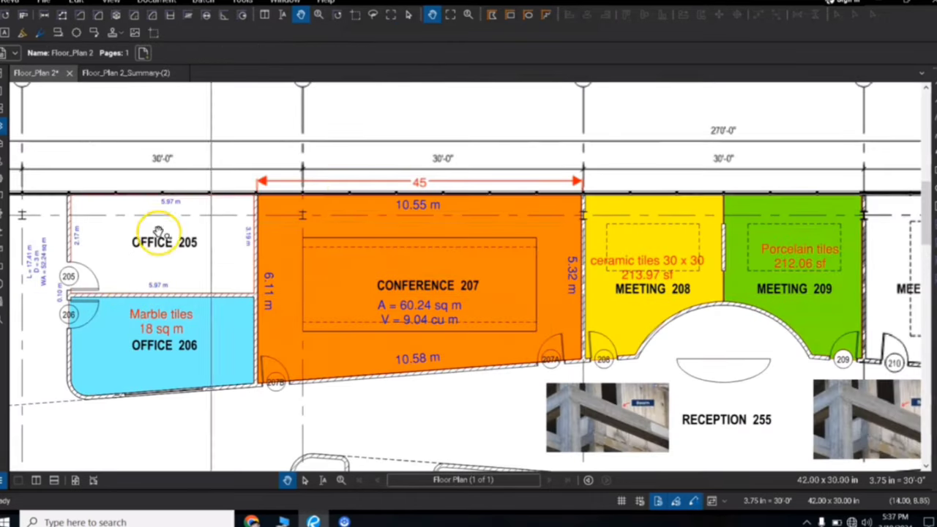
{"action": "left_click_drag", "start_coordinate": [398, 301], "coordinate": [414, 273]}
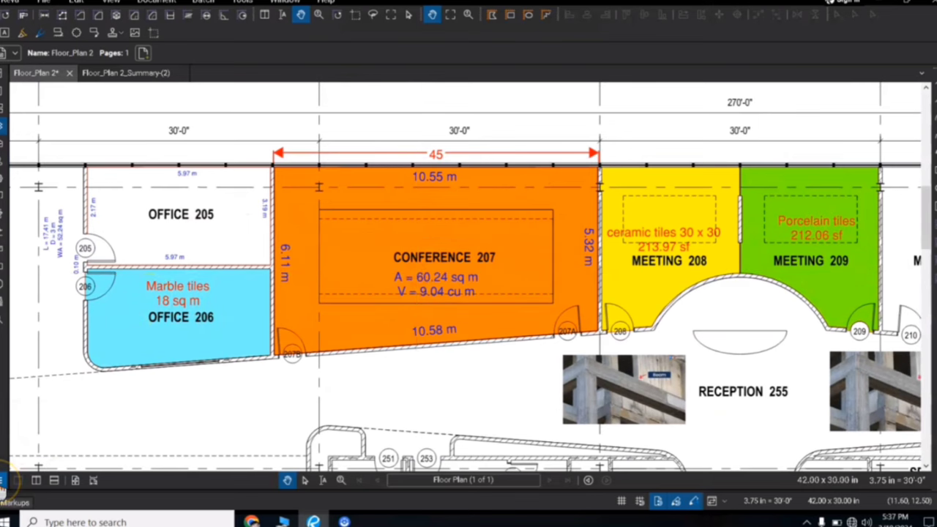
Step: Show the Markups List below the floor plan and examine which columns are available for it
{"action": "left_click", "coordinate": [2, 490]}
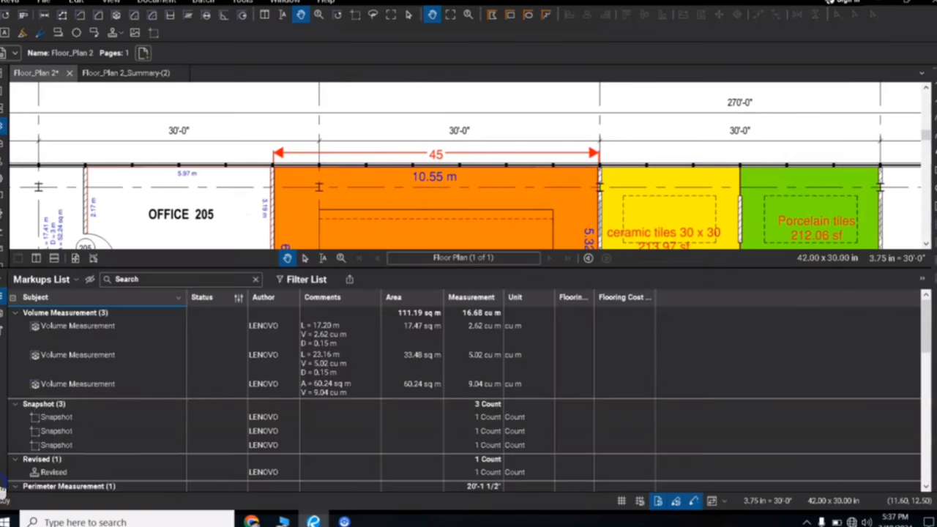
{"action": "left_click", "coordinate": [76, 281]}
{"action": "mouse_move", "coordinate": [43, 300]}
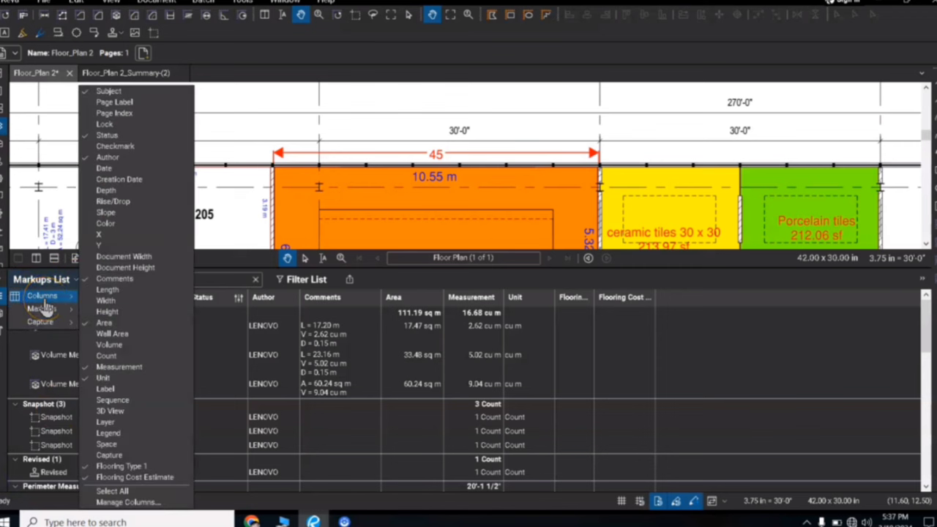
{"action": "left_click", "coordinate": [230, 266]}
{"action": "left_click", "coordinate": [456, 297]}
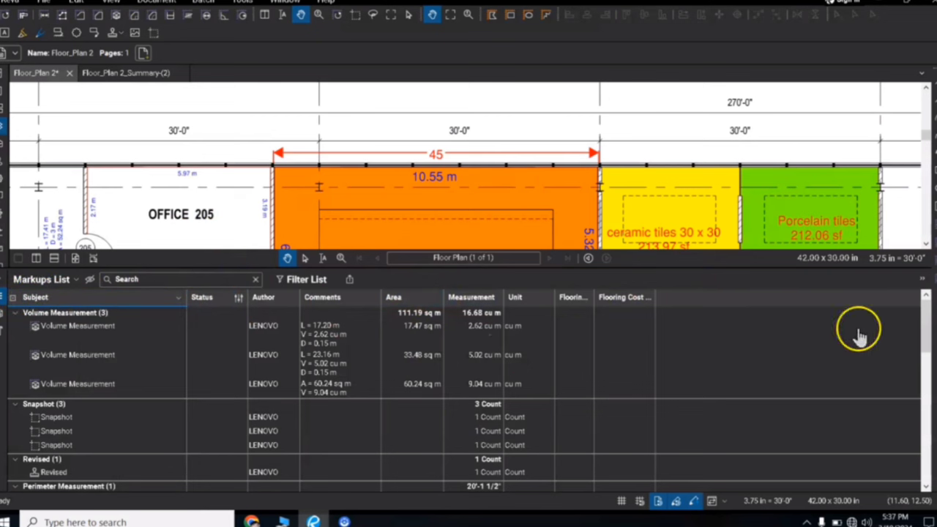
{"action": "left_click", "coordinate": [76, 280]}
{"action": "mouse_move", "coordinate": [44, 295]}
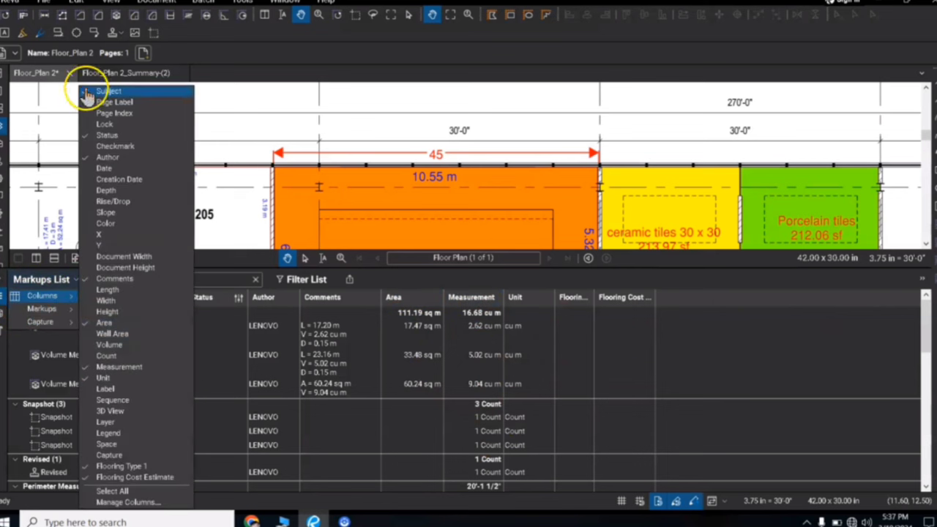
{"action": "left_click", "coordinate": [310, 300]}
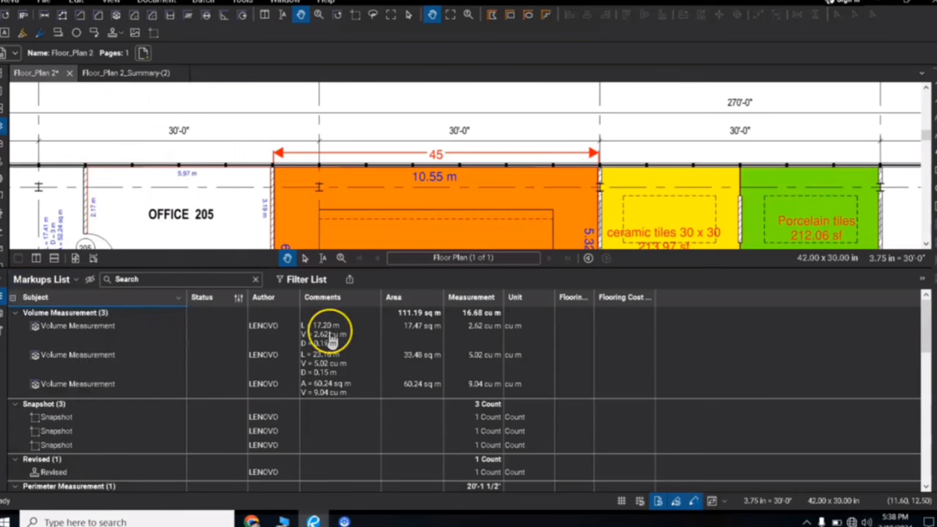
Step: Add the Length, Wall Area, Width and Height columns to the Markups List
{"action": "left_click", "coordinate": [76, 282]}
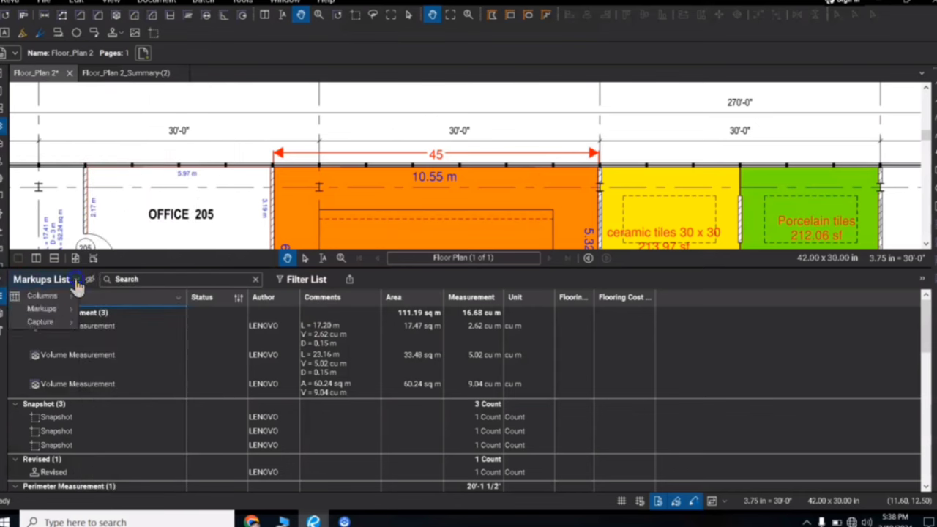
{"action": "mouse_move", "coordinate": [67, 301]}
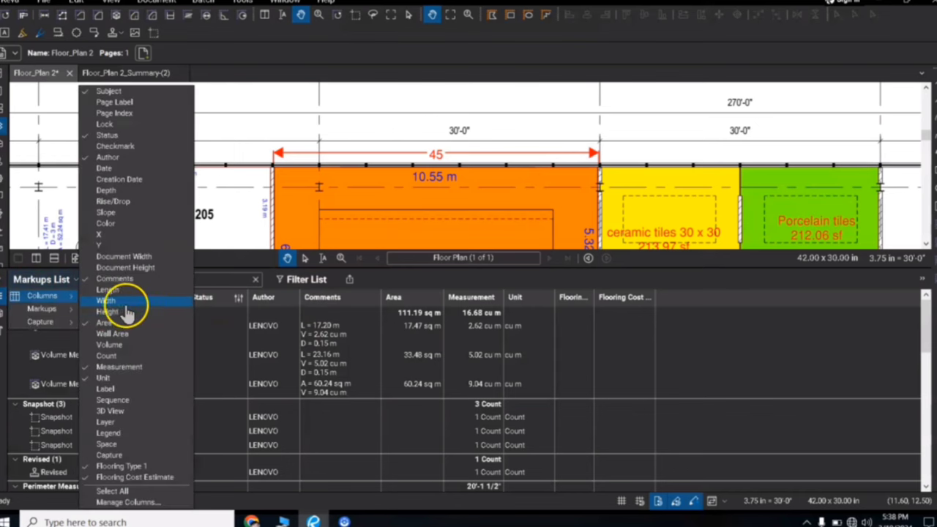
{"action": "left_click", "coordinate": [121, 290]}
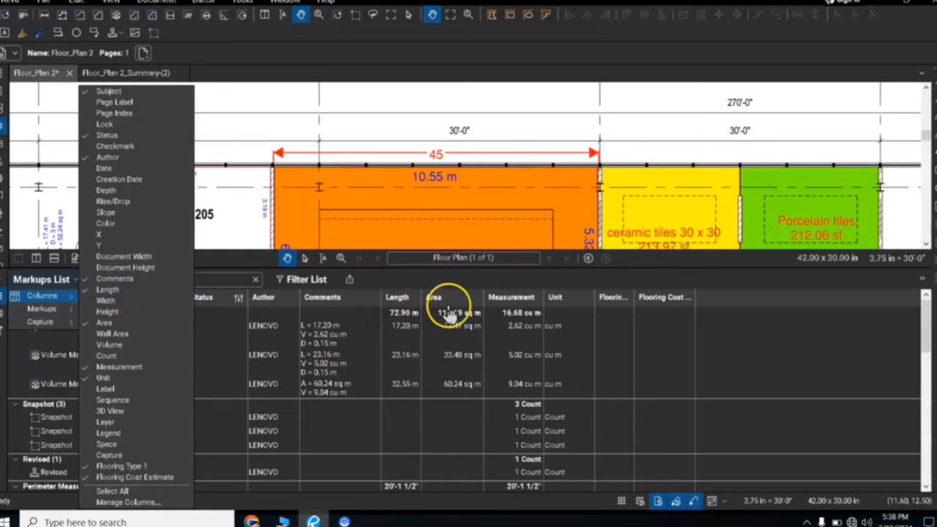
{"action": "left_click", "coordinate": [85, 336]}
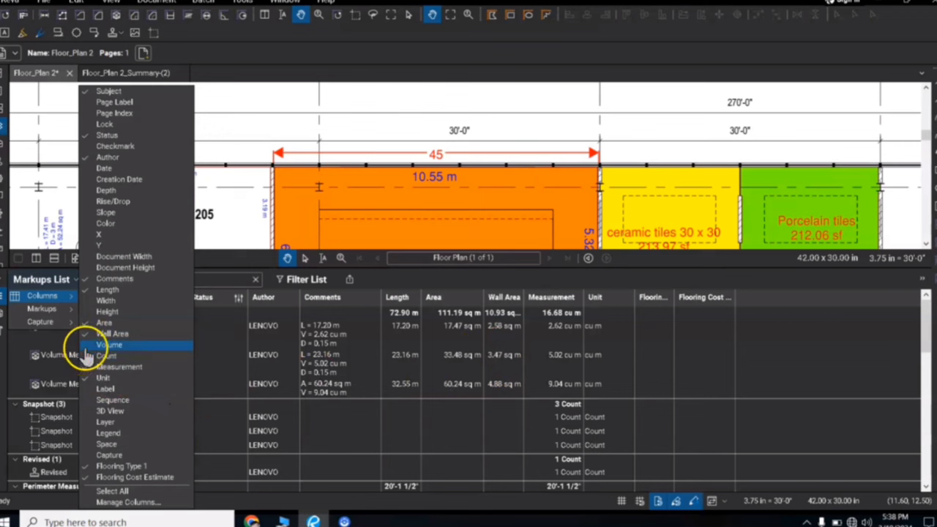
{"action": "left_click", "coordinate": [94, 301]}
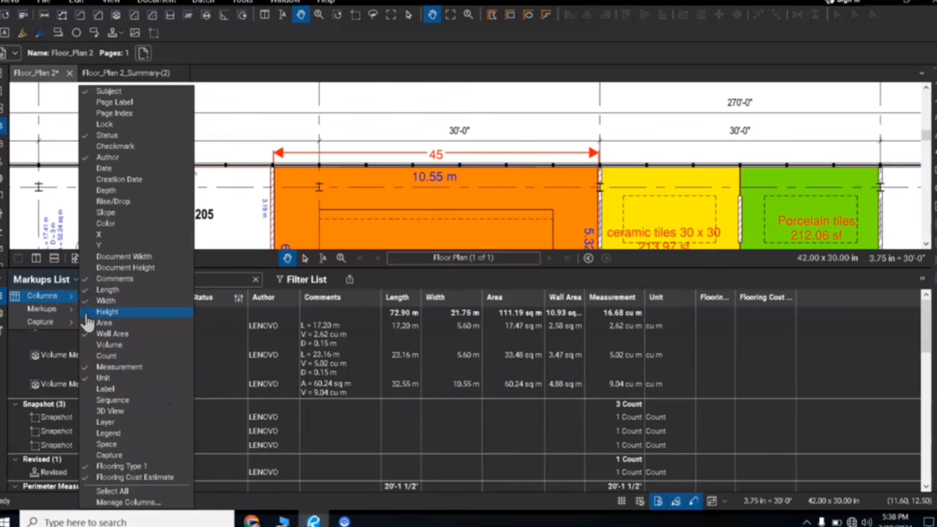
{"action": "left_click", "coordinate": [86, 313]}
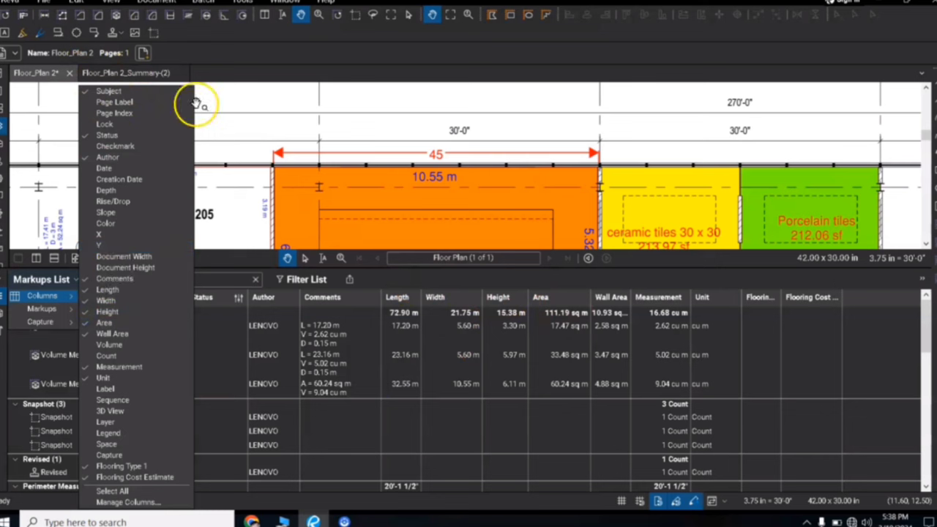
{"action": "left_click", "coordinate": [260, 326]}
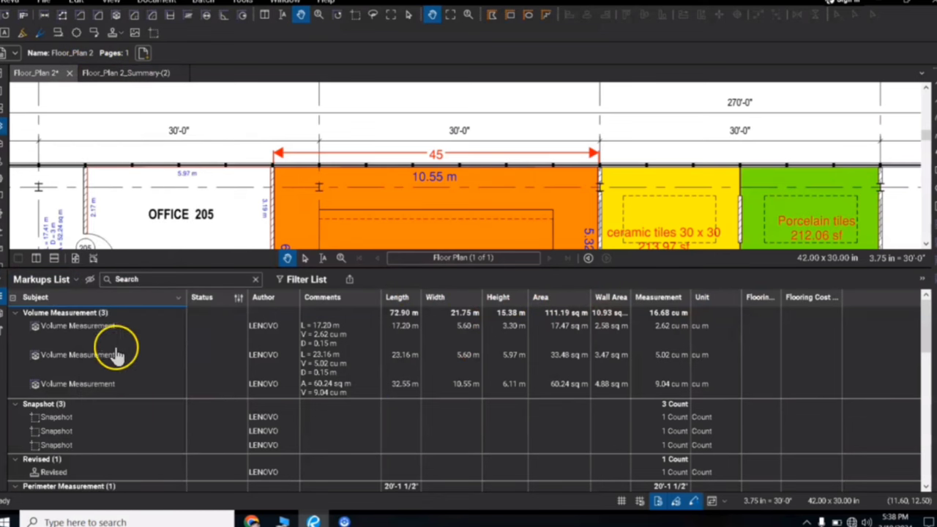
Step: Hide the Length, Width and Height columns in the Markups List
{"action": "left_click", "coordinate": [77, 283]}
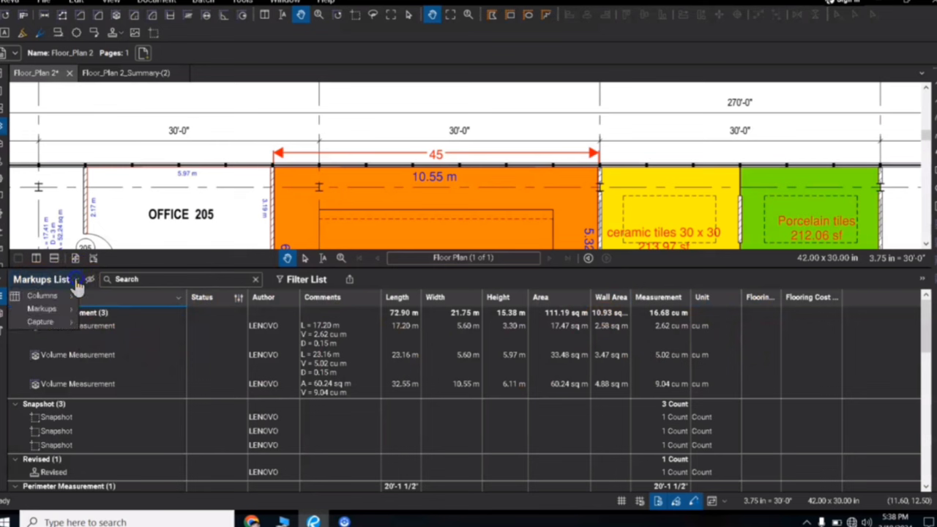
{"action": "mouse_move", "coordinate": [58, 295]}
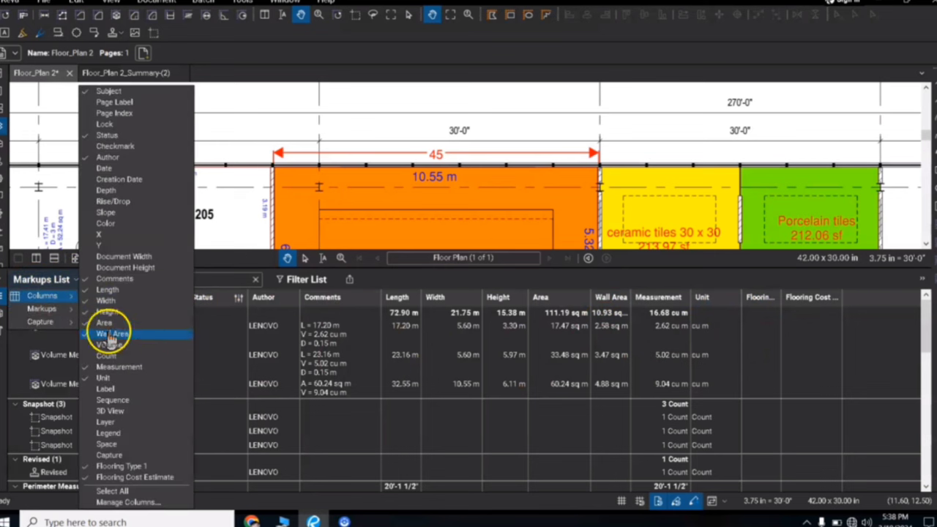
{"action": "left_click", "coordinate": [85, 291]}
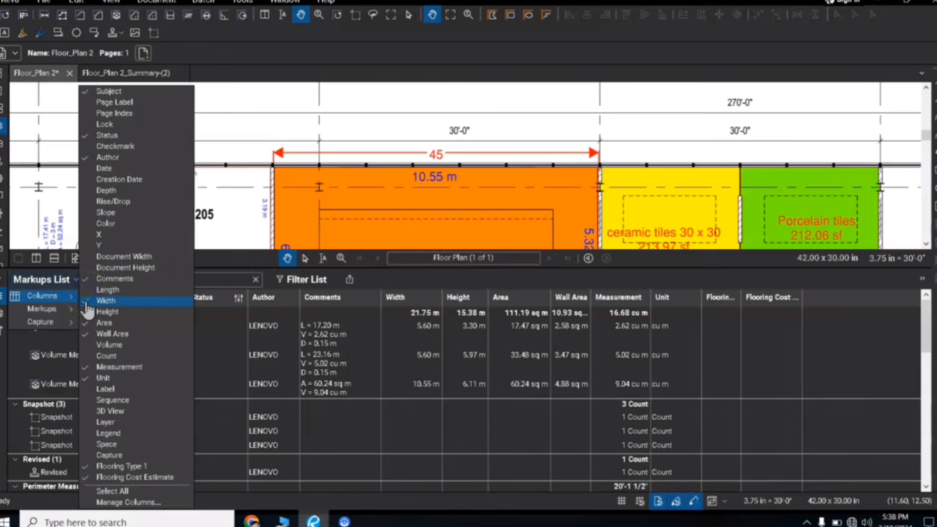
{"action": "left_click", "coordinate": [86, 301]}
{"action": "left_click", "coordinate": [87, 313]}
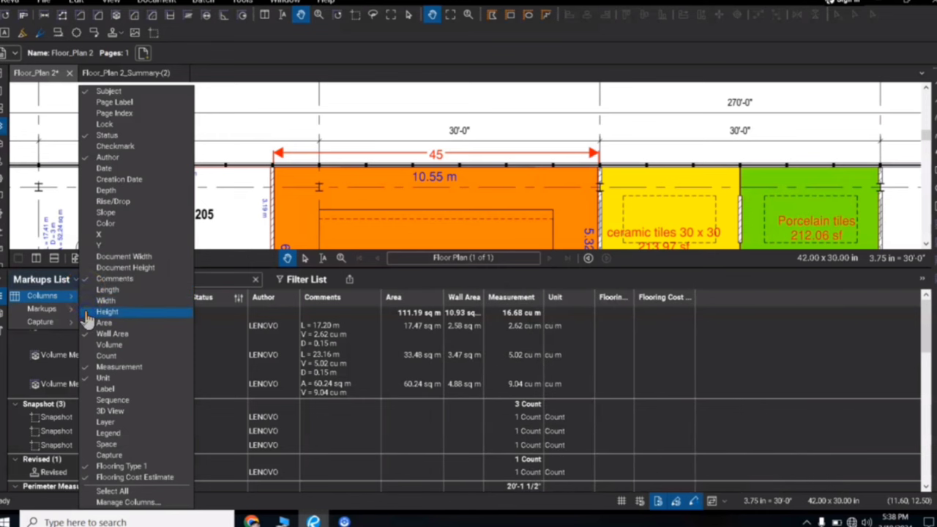
{"action": "left_click", "coordinate": [225, 257]}
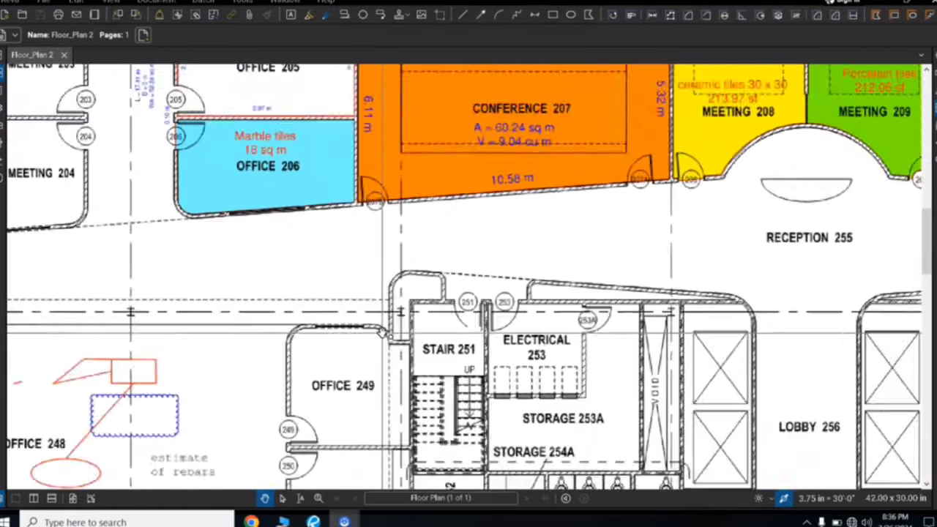
{"action": "scroll", "coordinate": [398, 324], "scroll_direction": "up", "scroll_amount": 5}
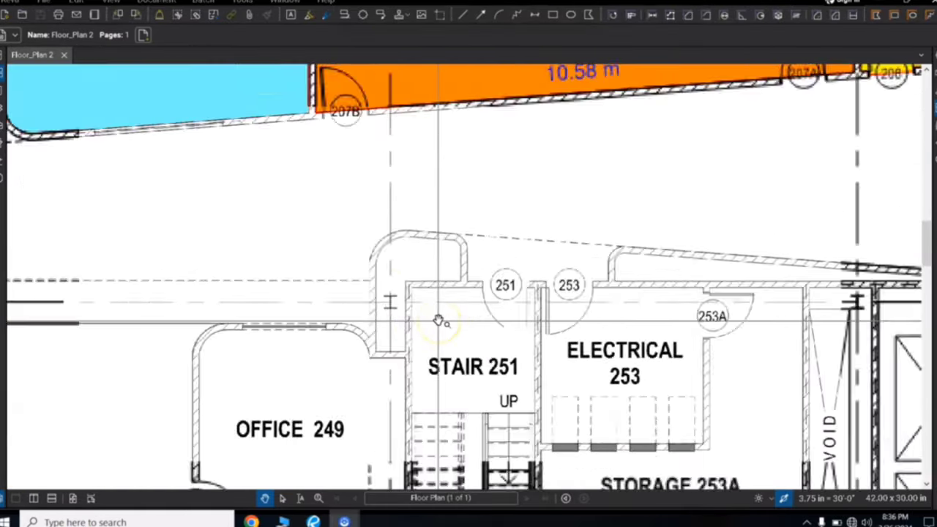
{"action": "scroll", "coordinate": [437, 320], "scroll_direction": "down", "scroll_amount": 3}
{"action": "scroll", "coordinate": [439, 315], "scroll_direction": "up", "scroll_amount": 4}
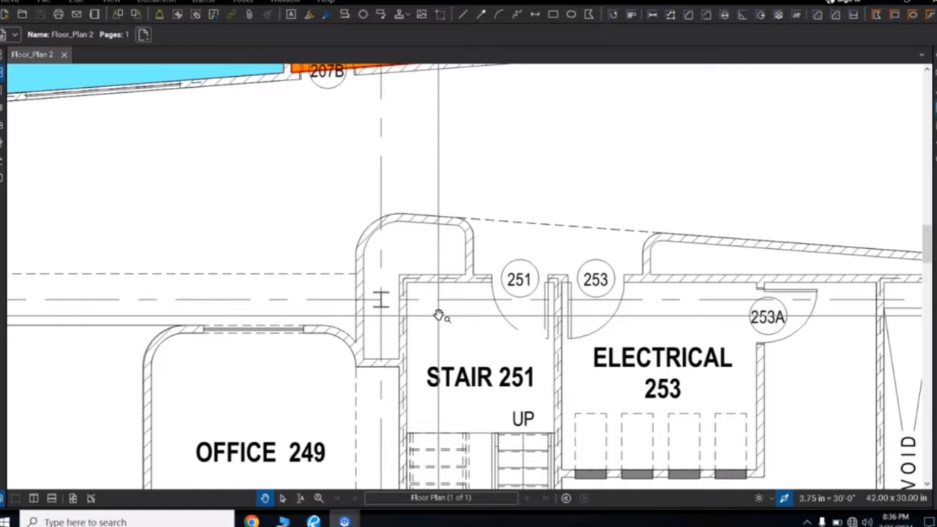
{"action": "scroll", "coordinate": [437, 315], "scroll_direction": "down", "scroll_amount": 3}
{"action": "scroll", "coordinate": [439, 313], "scroll_direction": "up", "scroll_amount": 4}
{"action": "scroll", "coordinate": [439, 314], "scroll_direction": "down", "scroll_amount": 2}
{"action": "scroll", "coordinate": [439, 314], "scroll_direction": "up", "scroll_amount": 1}
{"action": "scroll", "coordinate": [441, 316], "scroll_direction": "down", "scroll_amount": 4}
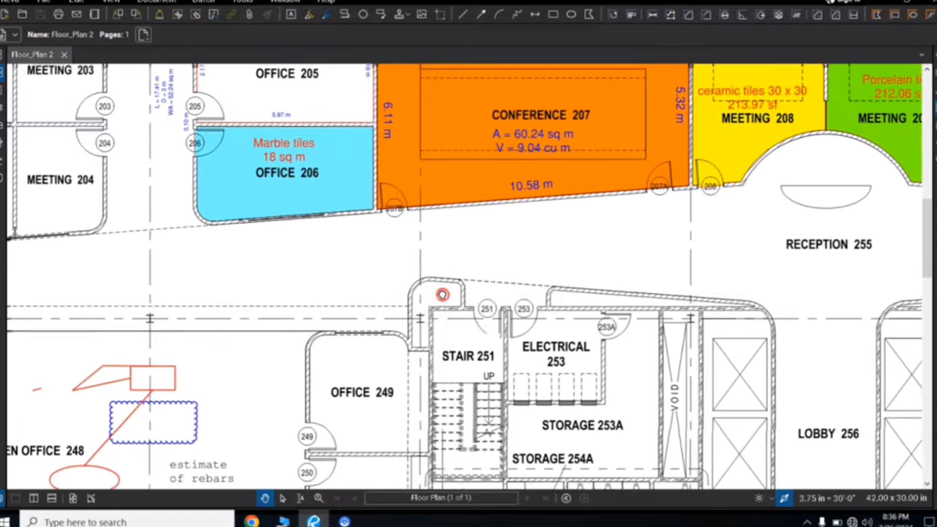
{"action": "scroll", "coordinate": [460, 330], "scroll_direction": "up", "scroll_amount": 1}
{"action": "scroll", "coordinate": [461, 331], "scroll_direction": "up", "scroll_amount": 3}
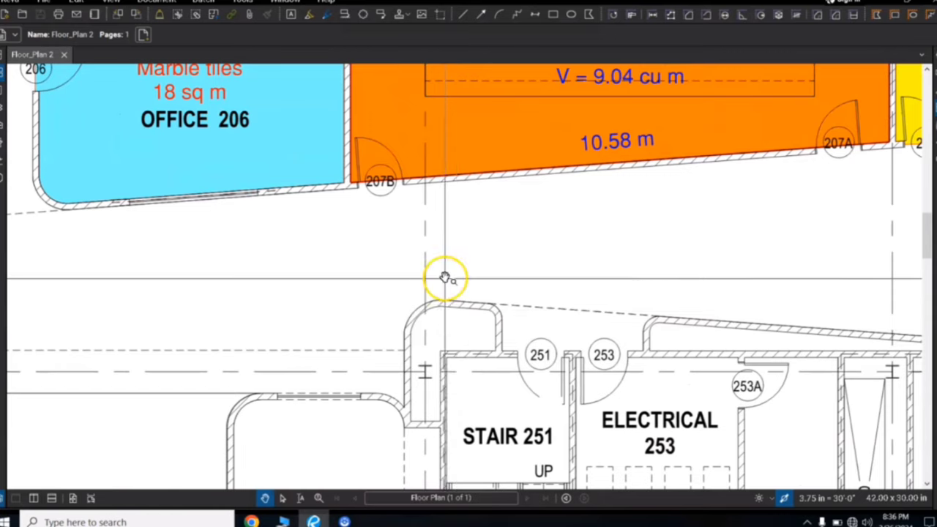
{"action": "scroll", "coordinate": [448, 282], "scroll_direction": "down", "scroll_amount": 1}
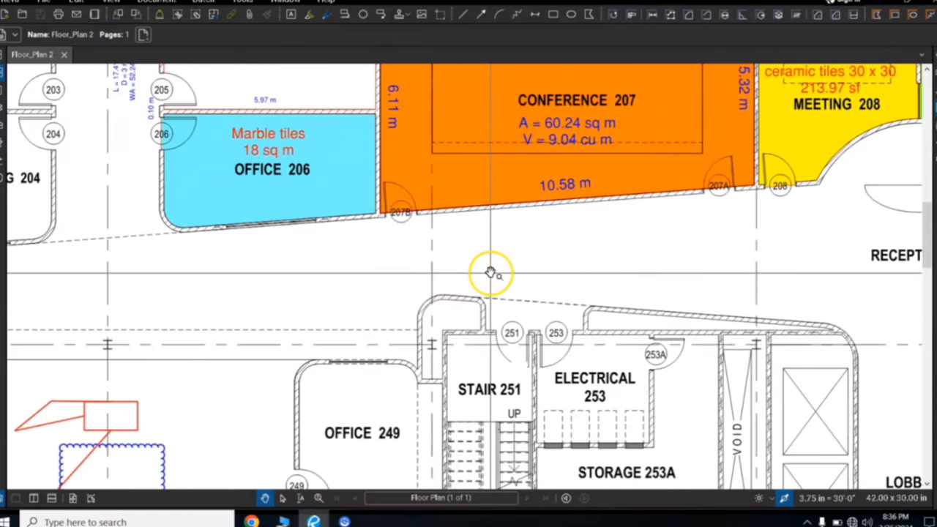
{"action": "scroll", "coordinate": [489, 272], "scroll_direction": "down", "scroll_amount": 2}
{"action": "left_click_drag", "start_coordinate": [491, 272], "coordinate": [461, 237]}
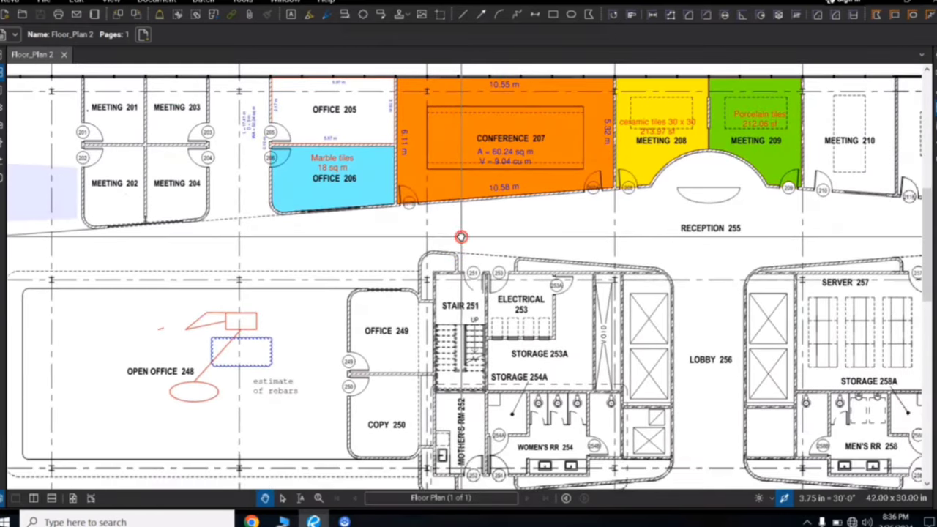
{"action": "left_click_drag", "start_coordinate": [447, 320], "coordinate": [443, 313]}
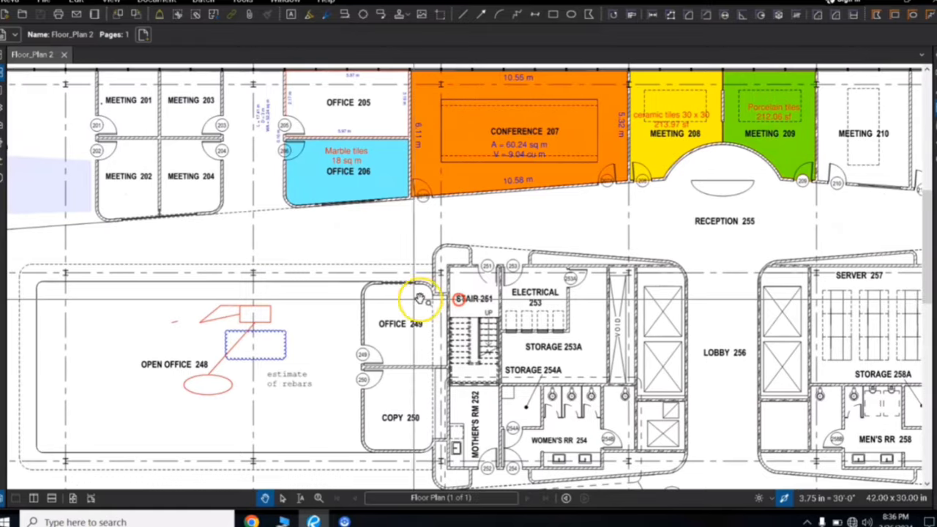
{"action": "scroll", "coordinate": [389, 266], "scroll_direction": "up", "scroll_amount": 3}
{"action": "scroll", "coordinate": [415, 245], "scroll_direction": "down", "scroll_amount": 4}
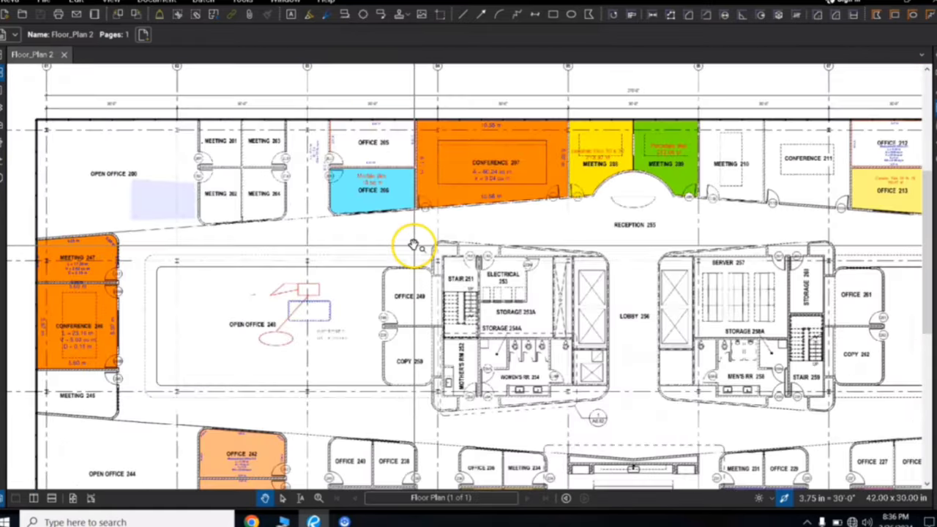
{"action": "scroll", "coordinate": [414, 243], "scroll_direction": "up", "scroll_amount": 4}
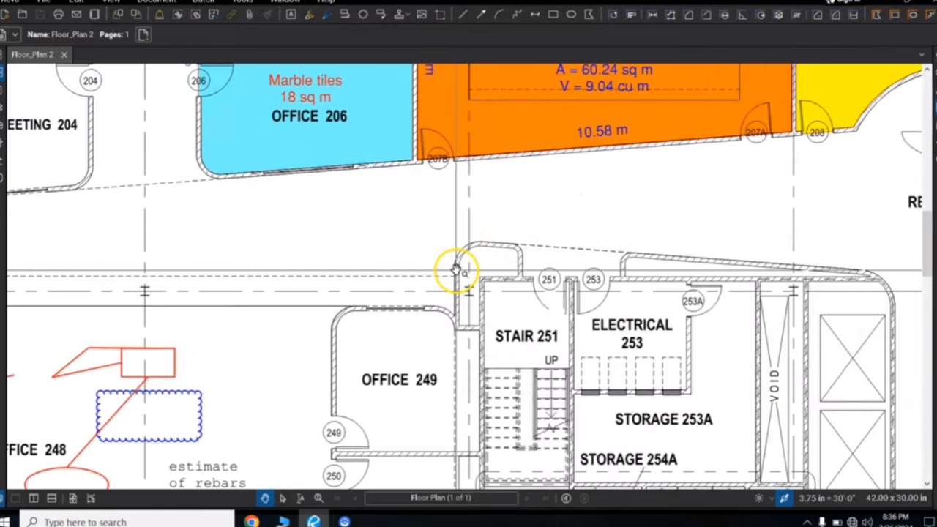
{"action": "scroll", "coordinate": [456, 270], "scroll_direction": "up", "scroll_amount": 3}
{"action": "scroll", "coordinate": [424, 221], "scroll_direction": "down", "scroll_amount": 5}
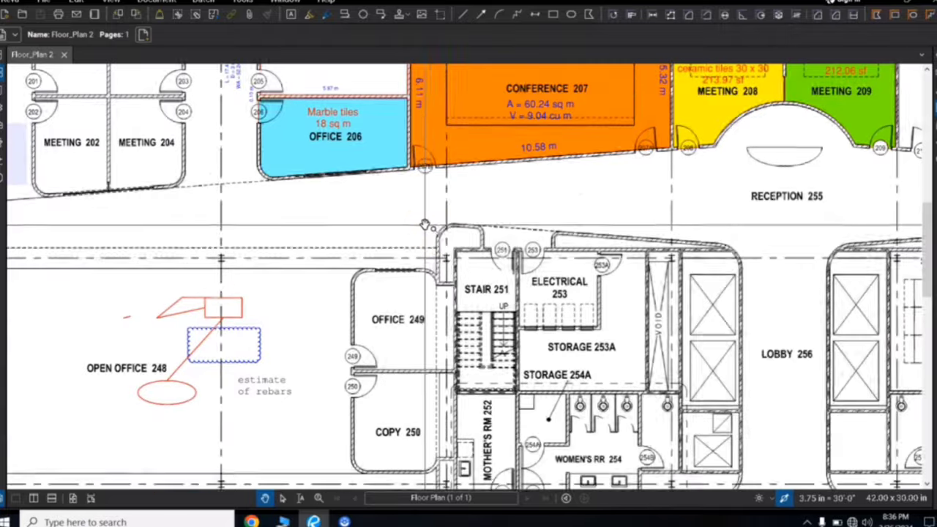
{"action": "left_click", "coordinate": [430, 222]}
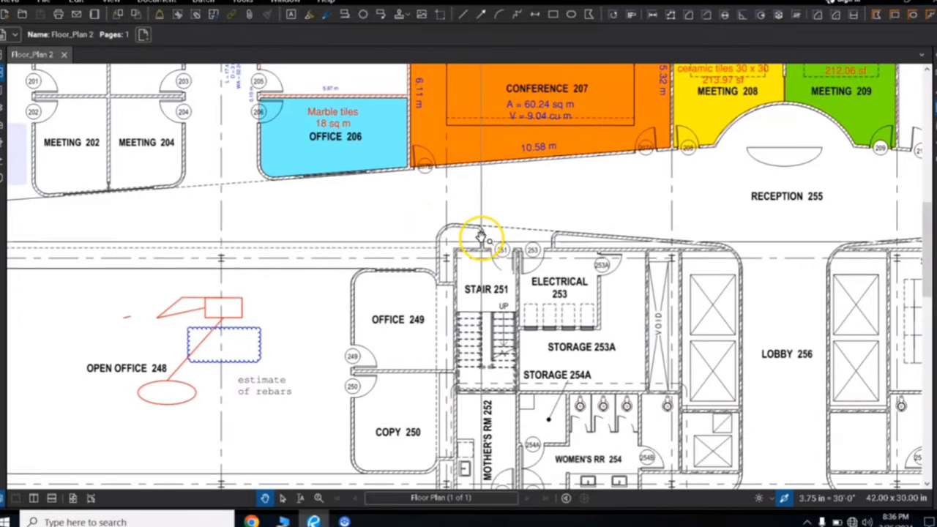
{"action": "scroll", "coordinate": [490, 242], "scroll_direction": "up", "scroll_amount": 2}
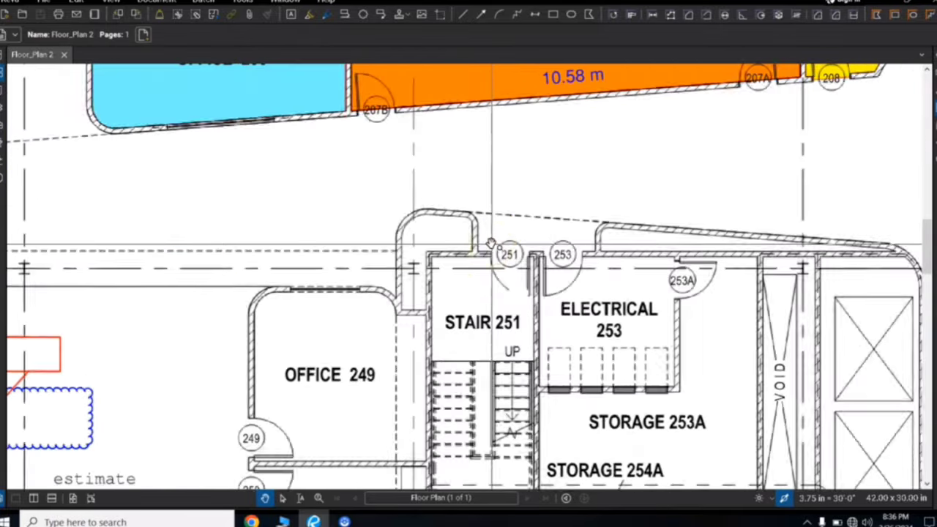
{"action": "scroll", "coordinate": [490, 241], "scroll_direction": "up", "scroll_amount": 2}
{"action": "scroll", "coordinate": [490, 241], "scroll_direction": "down", "scroll_amount": 1}
{"action": "scroll", "coordinate": [490, 241], "scroll_direction": "down", "scroll_amount": 2}
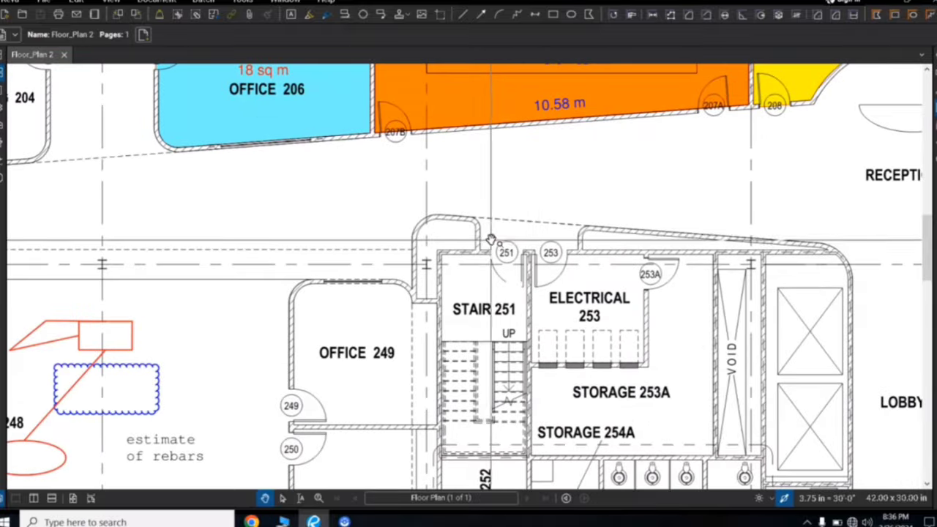
{"action": "scroll", "coordinate": [490, 242], "scroll_direction": "up", "scroll_amount": 2}
{"action": "scroll", "coordinate": [490, 242], "scroll_direction": "down", "scroll_amount": 2}
{"action": "scroll", "coordinate": [491, 242], "scroll_direction": "up", "scroll_amount": 3}
{"action": "scroll", "coordinate": [491, 240], "scroll_direction": "down", "scroll_amount": 3}
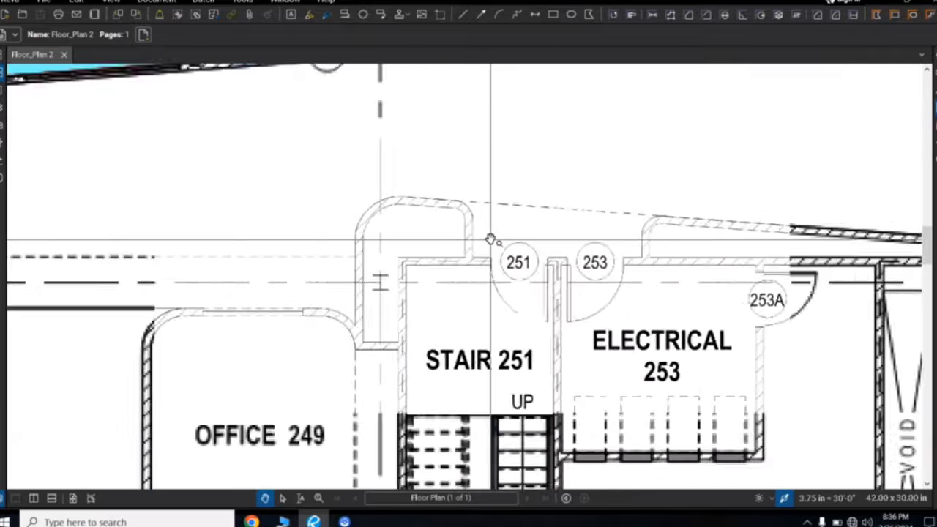
{"action": "scroll", "coordinate": [491, 240], "scroll_direction": "up", "scroll_amount": 3}
{"action": "scroll", "coordinate": [490, 240], "scroll_direction": "down", "scroll_amount": 3}
{"action": "scroll", "coordinate": [445, 259], "scroll_direction": "down", "scroll_amount": 2}
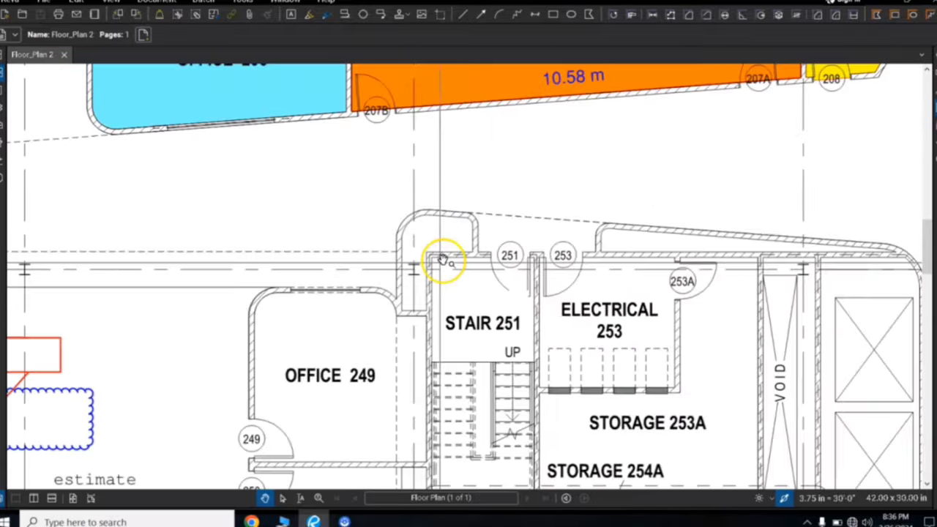
{"action": "scroll", "coordinate": [432, 267], "scroll_direction": "up", "scroll_amount": 4}
{"action": "scroll", "coordinate": [434, 260], "scroll_direction": "down", "scroll_amount": 2}
{"action": "scroll", "coordinate": [432, 255], "scroll_direction": "up", "scroll_amount": 3}
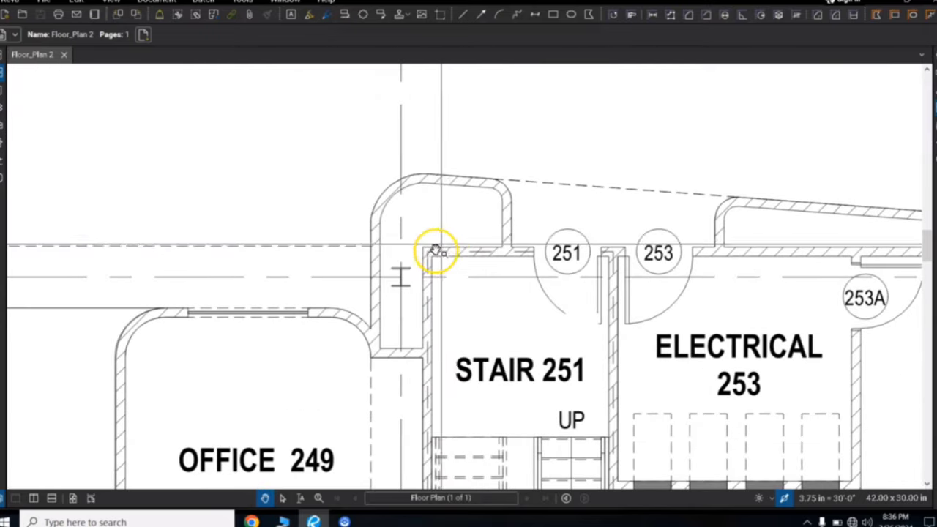
{"action": "left_click_drag", "start_coordinate": [382, 248], "coordinate": [536, 220]}
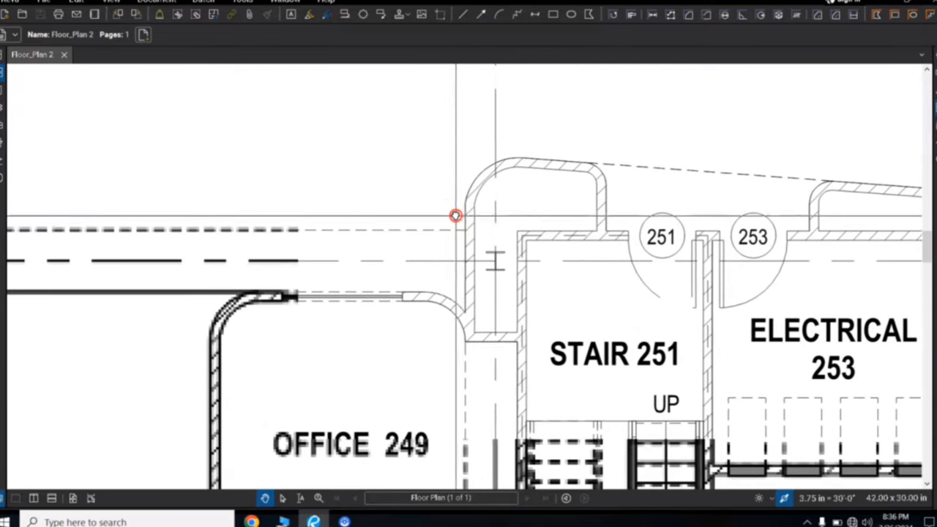
{"action": "left_click_drag", "start_coordinate": [455, 216], "coordinate": [634, 332]}
{"action": "left_click_drag", "start_coordinate": [464, 259], "coordinate": [517, 403]}
{"action": "left_click_drag", "start_coordinate": [578, 207], "coordinate": [399, 308]}
{"action": "left_click_drag", "start_coordinate": [385, 347], "coordinate": [499, 179]}
{"action": "left_click_drag", "start_coordinate": [444, 268], "coordinate": [595, 198]}
{"action": "left_click_drag", "start_coordinate": [417, 304], "coordinate": [526, 168]}
{"action": "scroll", "coordinate": [533, 179], "scroll_direction": "down", "scroll_amount": 3}
{"action": "scroll", "coordinate": [534, 180], "scroll_direction": "down", "scroll_amount": 3}
{"action": "left_click_drag", "start_coordinate": [583, 169], "coordinate": [422, 255]}
{"action": "scroll", "coordinate": [419, 241], "scroll_direction": "up", "scroll_amount": 3}
{"action": "scroll", "coordinate": [418, 242], "scroll_direction": "down", "scroll_amount": 3}
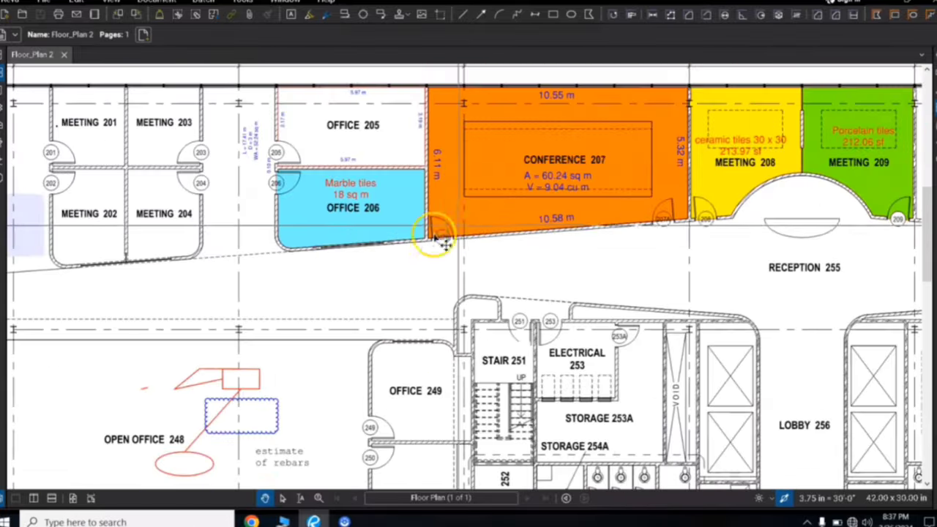
{"action": "left_click_drag", "start_coordinate": [459, 225], "coordinate": [488, 246]}
{"action": "scroll", "coordinate": [414, 280], "scroll_direction": "up", "scroll_amount": 3}
{"action": "left_click_drag", "start_coordinate": [412, 278], "coordinate": [479, 166]}
{"action": "scroll", "coordinate": [474, 170], "scroll_direction": "down", "scroll_amount": 3}
{"action": "scroll", "coordinate": [391, 294], "scroll_direction": "up", "scroll_amount": 3}
{"action": "scroll", "coordinate": [390, 293], "scroll_direction": "down", "scroll_amount": 3}
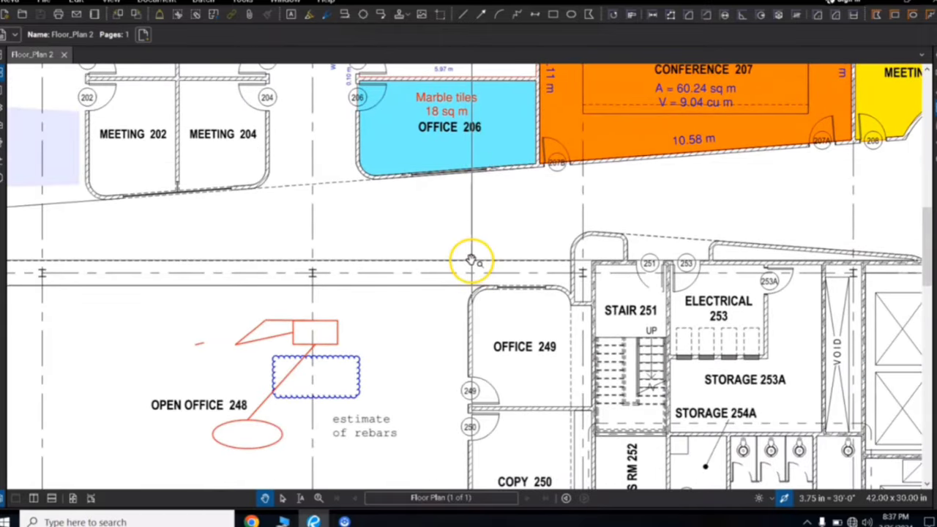
{"action": "scroll", "coordinate": [471, 260], "scroll_direction": "down", "scroll_amount": 3}
{"action": "scroll", "coordinate": [410, 227], "scroll_direction": "up", "scroll_amount": 2}
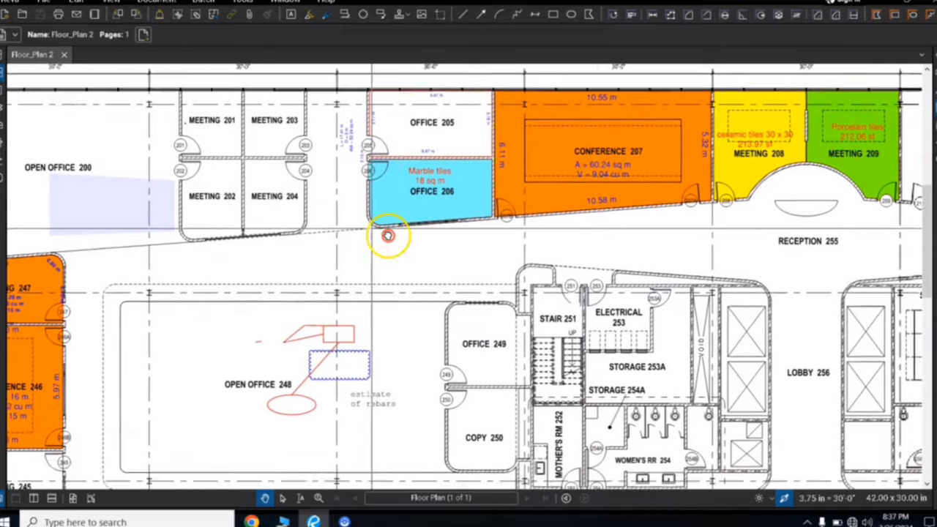
{"action": "left_click_drag", "start_coordinate": [388, 235], "coordinate": [287, 208]}
{"action": "left_click_drag", "start_coordinate": [347, 173], "coordinate": [418, 169]}
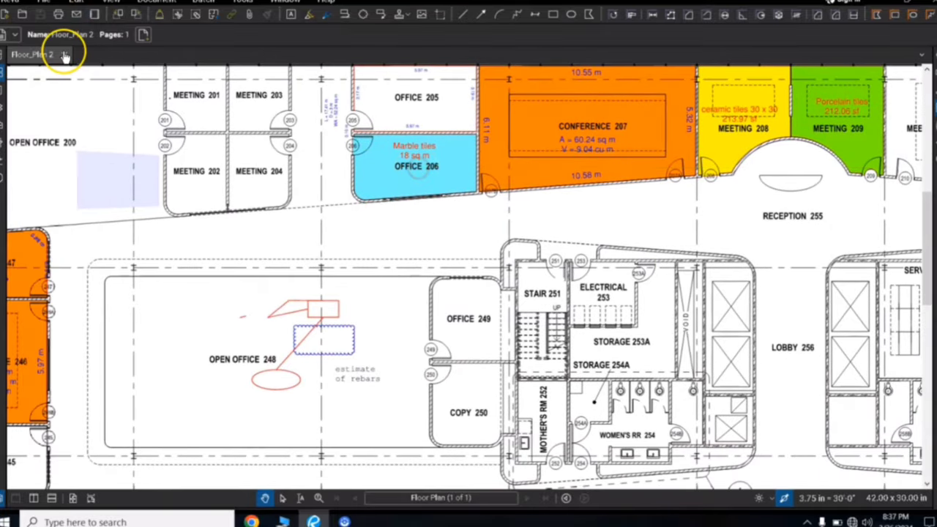
Step: Dim the floor plan content to 50% and check how the drawing looks against the markups
{"action": "left_click", "coordinate": [116, 3]}
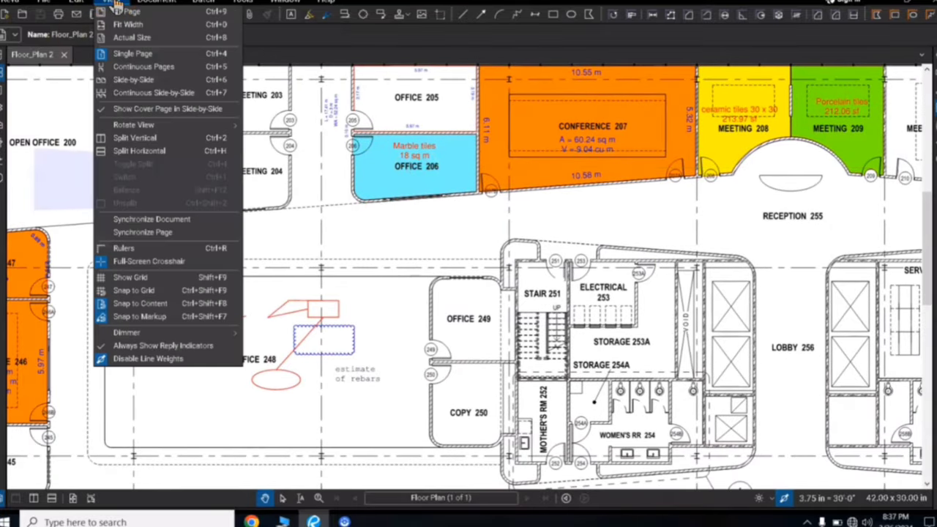
{"action": "mouse_move", "coordinate": [140, 336]}
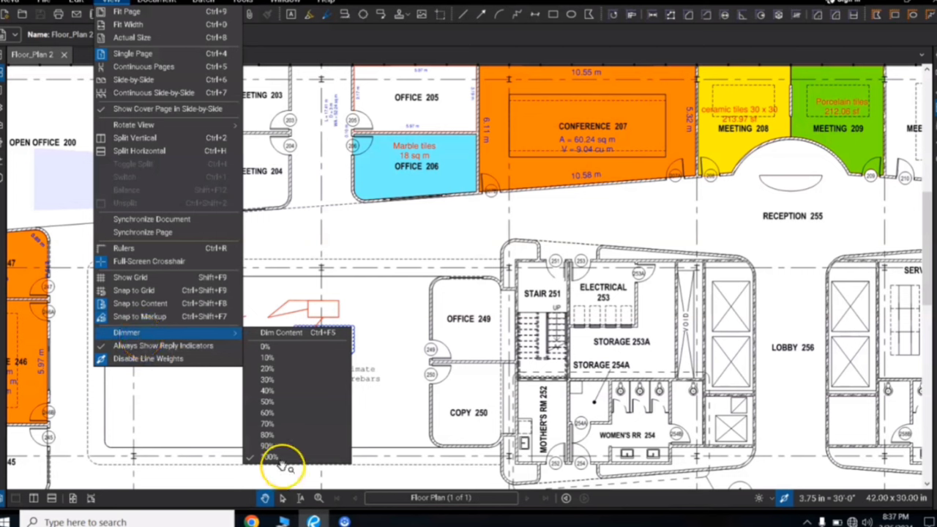
{"action": "left_click", "coordinate": [288, 404]}
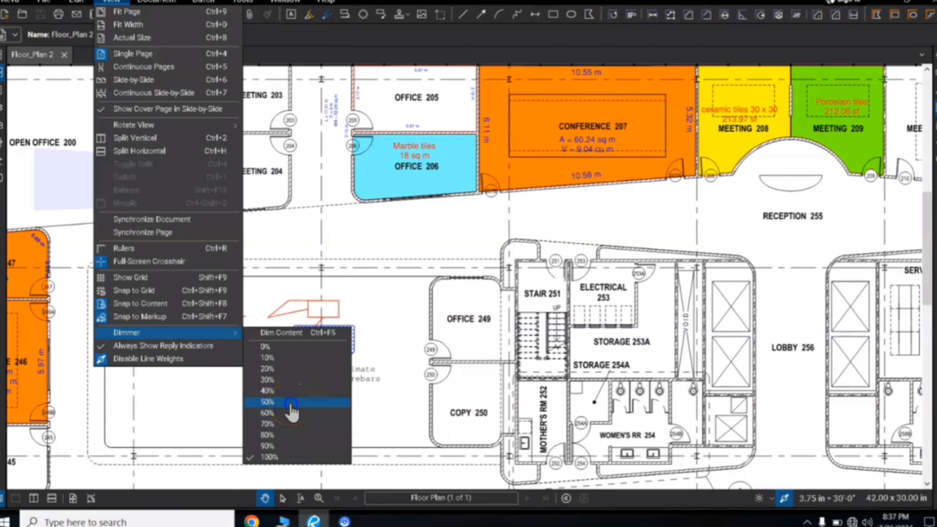
{"action": "scroll", "coordinate": [439, 317], "scroll_direction": "up", "scroll_amount": 4}
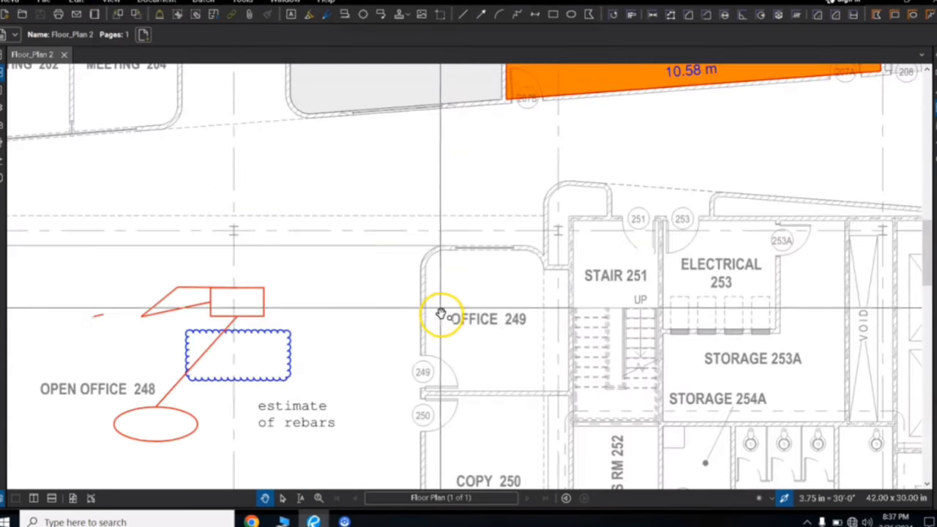
{"action": "scroll", "coordinate": [428, 275], "scroll_direction": "down", "scroll_amount": 5}
{"action": "scroll", "coordinate": [411, 247], "scroll_direction": "up", "scroll_amount": 4}
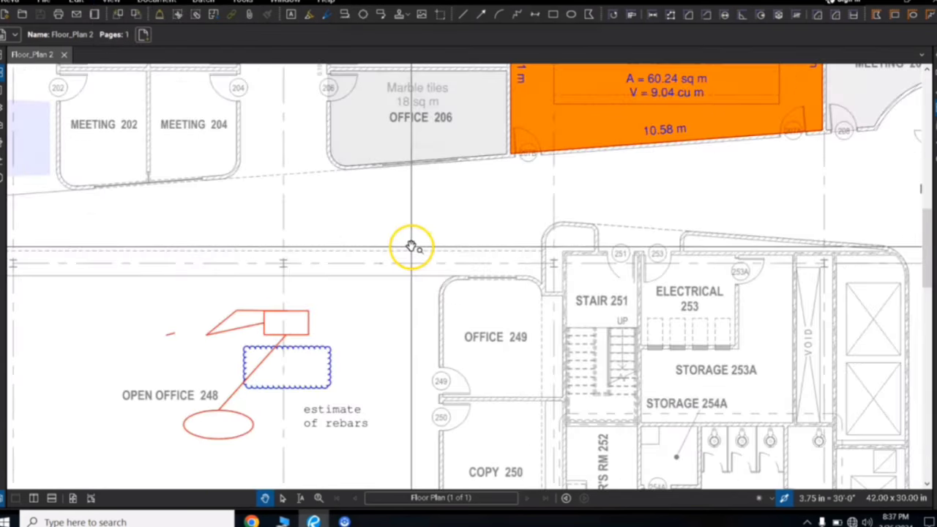
{"action": "scroll", "coordinate": [412, 247], "scroll_direction": "down", "scroll_amount": 5}
{"action": "scroll", "coordinate": [403, 241], "scroll_direction": "up", "scroll_amount": 4}
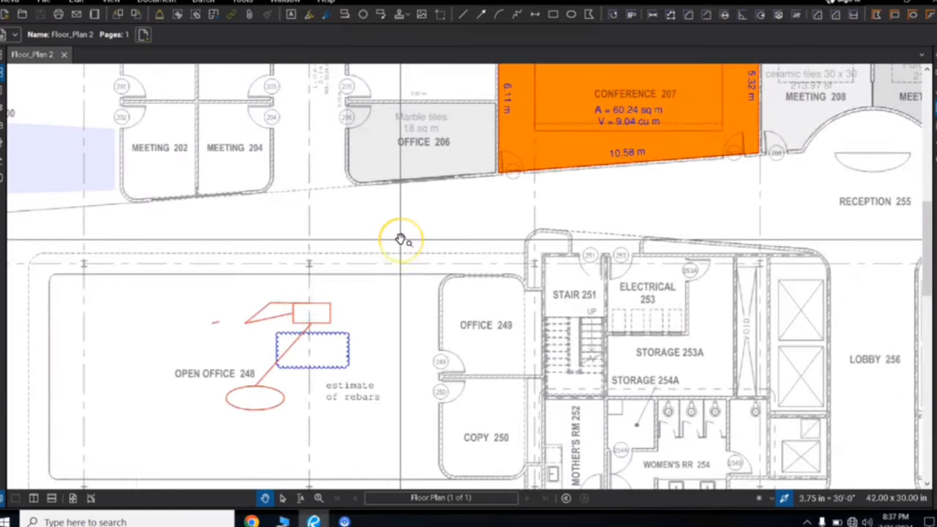
{"action": "scroll", "coordinate": [395, 259], "scroll_direction": "down", "scroll_amount": 5}
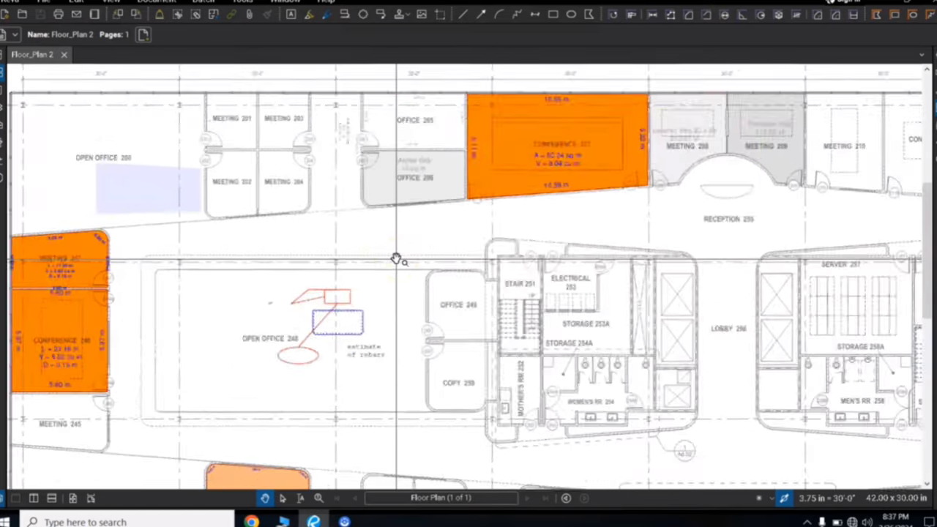
{"action": "scroll", "coordinate": [414, 270], "scroll_direction": "up", "scroll_amount": 3}
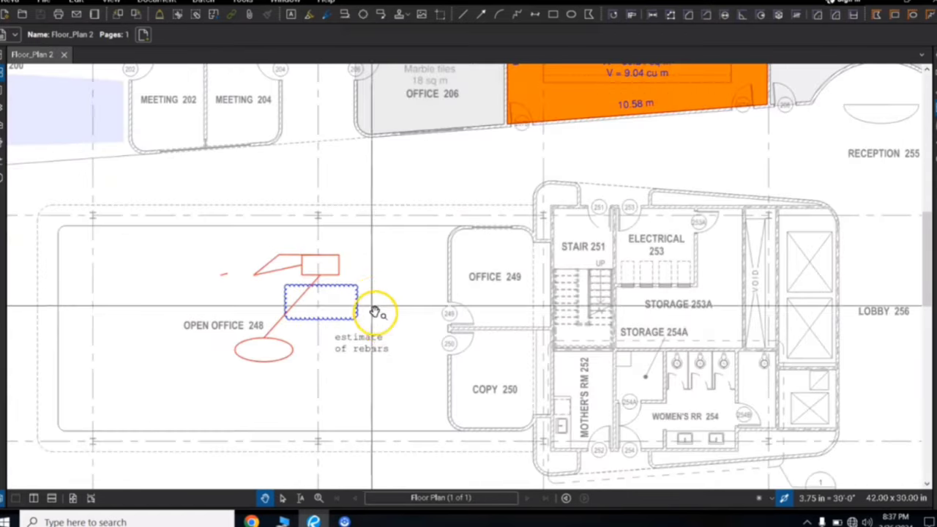
{"action": "scroll", "coordinate": [361, 271], "scroll_direction": "down", "scroll_amount": 3}
{"action": "left_click_drag", "start_coordinate": [397, 271], "coordinate": [305, 268]}
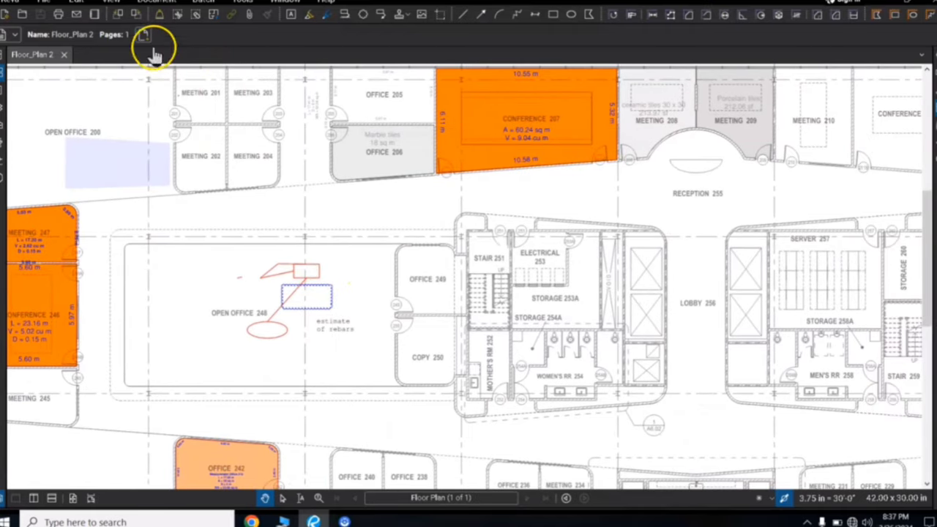
Step: Set the floor plan's dimmer level to 100% and check the drawing around Office 249
{"action": "left_click", "coordinate": [110, 2]}
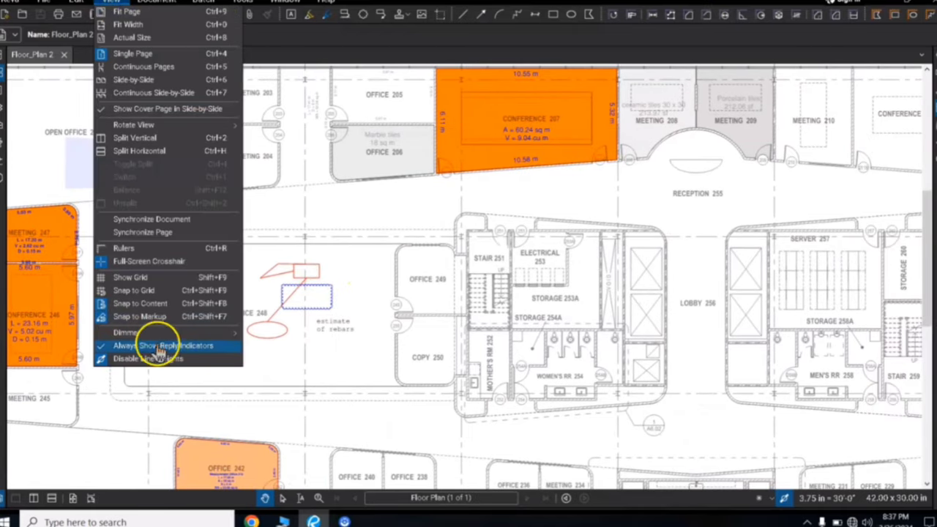
{"action": "mouse_move", "coordinate": [181, 335]}
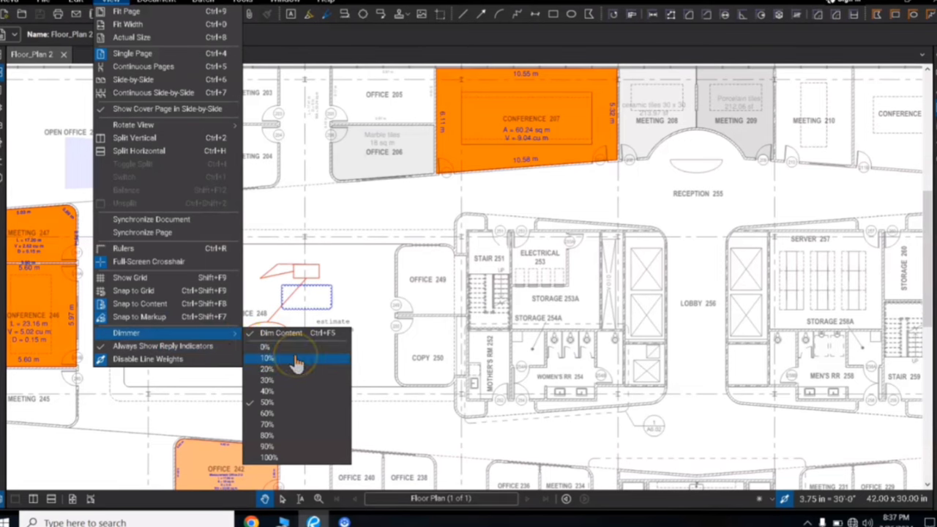
{"action": "left_click", "coordinate": [279, 458]}
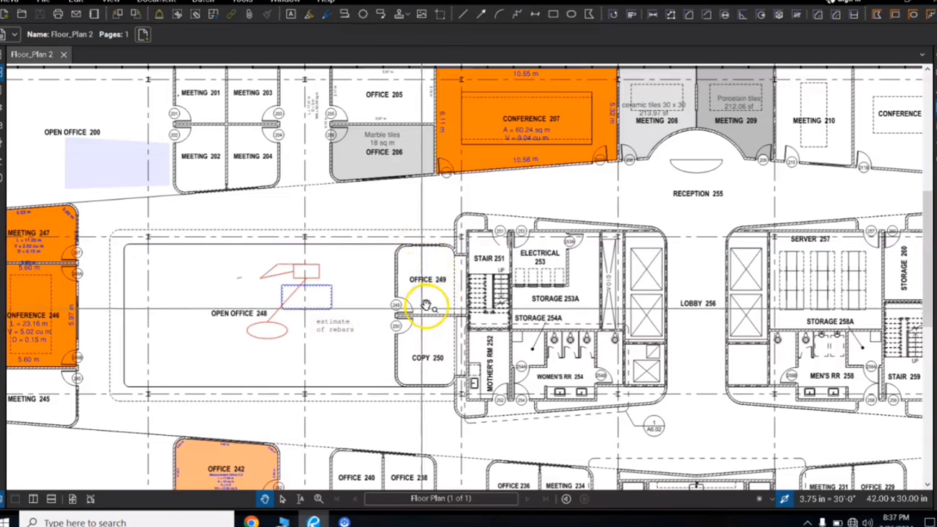
{"action": "scroll", "coordinate": [383, 316], "scroll_direction": "up", "scroll_amount": 2}
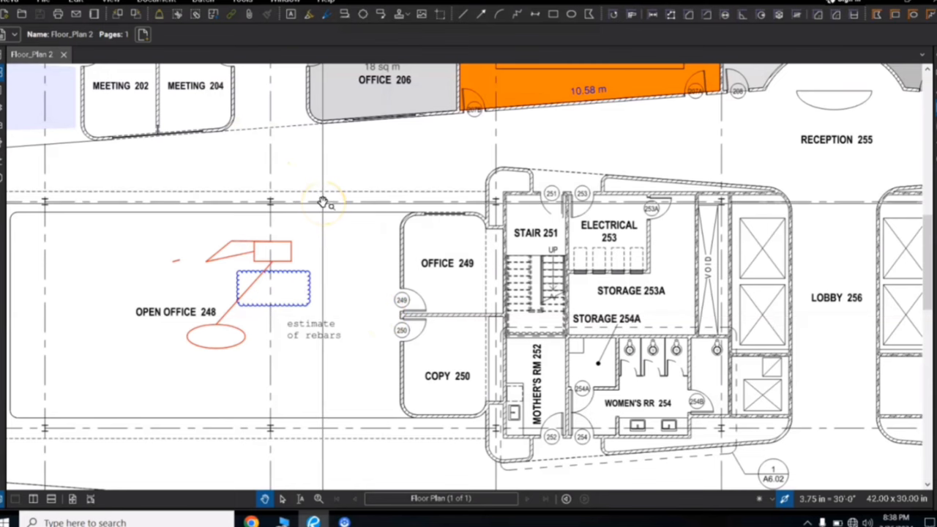
{"action": "scroll", "coordinate": [347, 241], "scroll_direction": "up", "scroll_amount": 2}
{"action": "scroll", "coordinate": [349, 251], "scroll_direction": "down", "scroll_amount": 1}
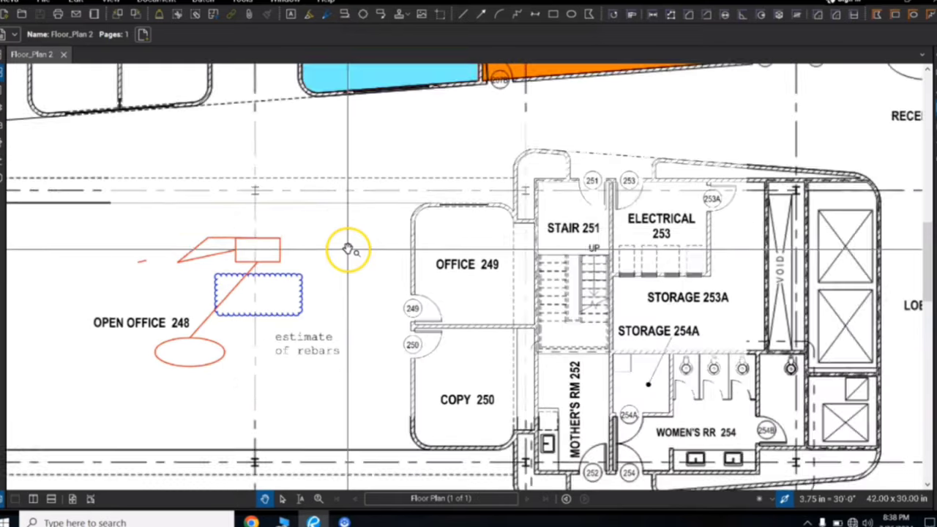
{"action": "scroll", "coordinate": [341, 228], "scroll_direction": "up", "scroll_amount": 1}
{"action": "scroll", "coordinate": [341, 229], "scroll_direction": "up", "scroll_amount": 1}
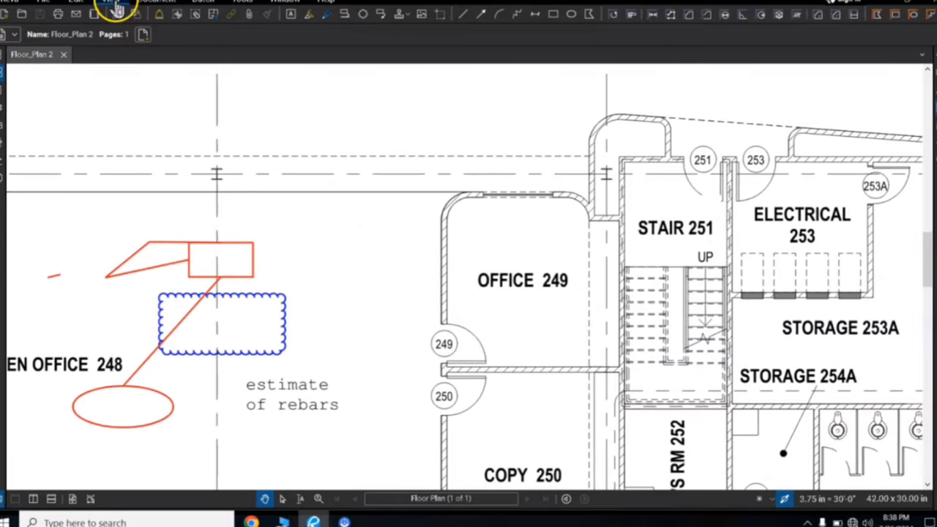
Step: Turn off Disable Line Weights and inspect the wall lines around Office 249
{"action": "left_click", "coordinate": [116, 3]}
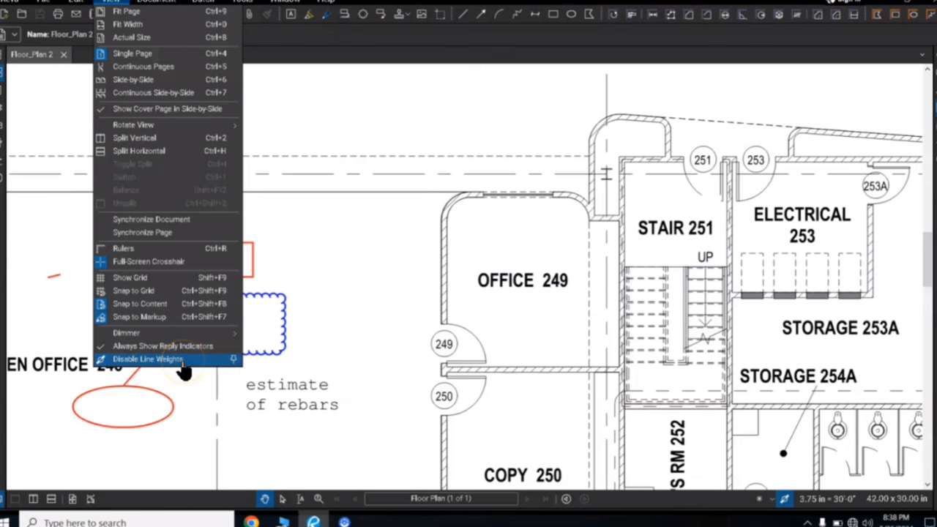
{"action": "left_click", "coordinate": [180, 360]}
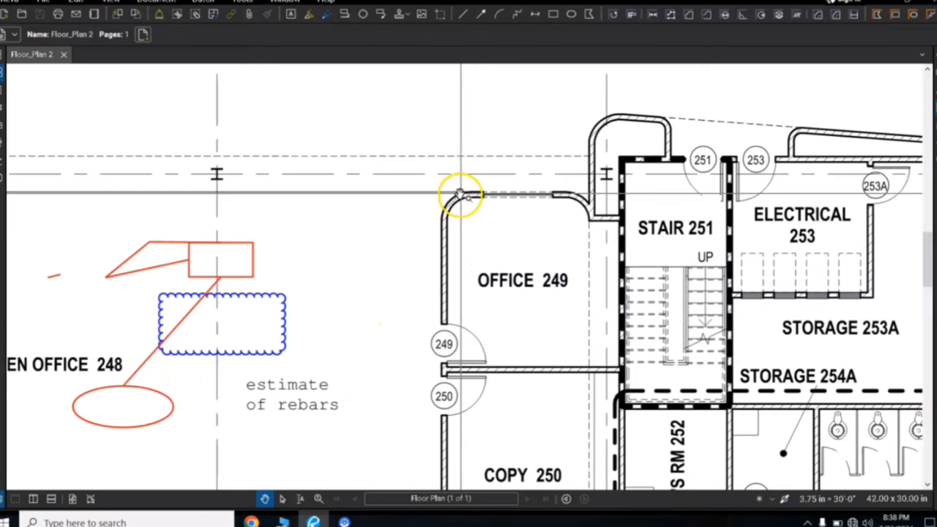
{"action": "scroll", "coordinate": [442, 283], "scroll_direction": "up", "scroll_amount": 3}
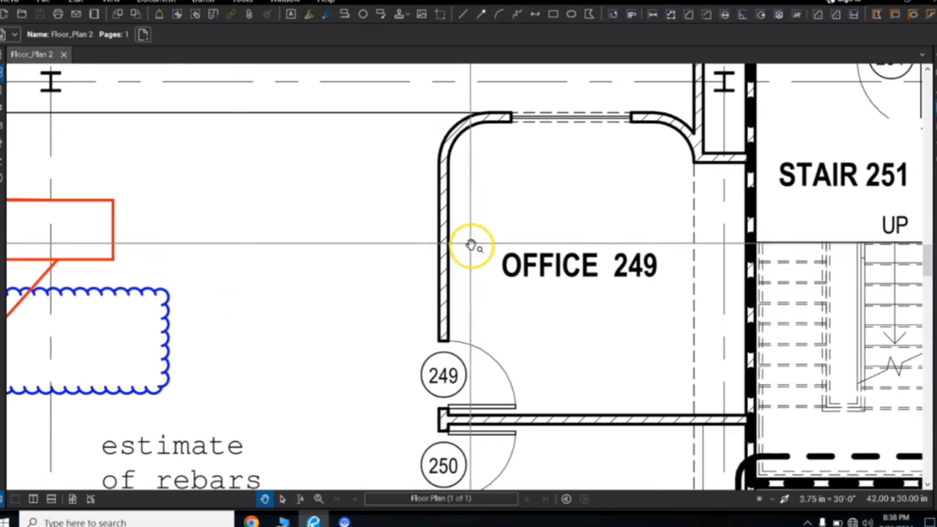
Step: Turn Disable Line Weights back on and inspect the walls of Office 249 and Copy 250
{"action": "left_click", "coordinate": [110, 3]}
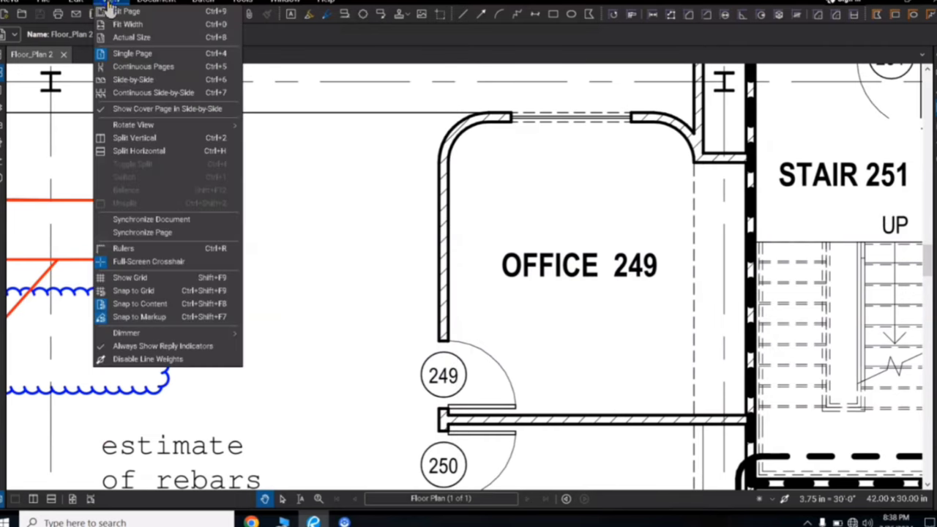
{"action": "left_click", "coordinate": [150, 359]}
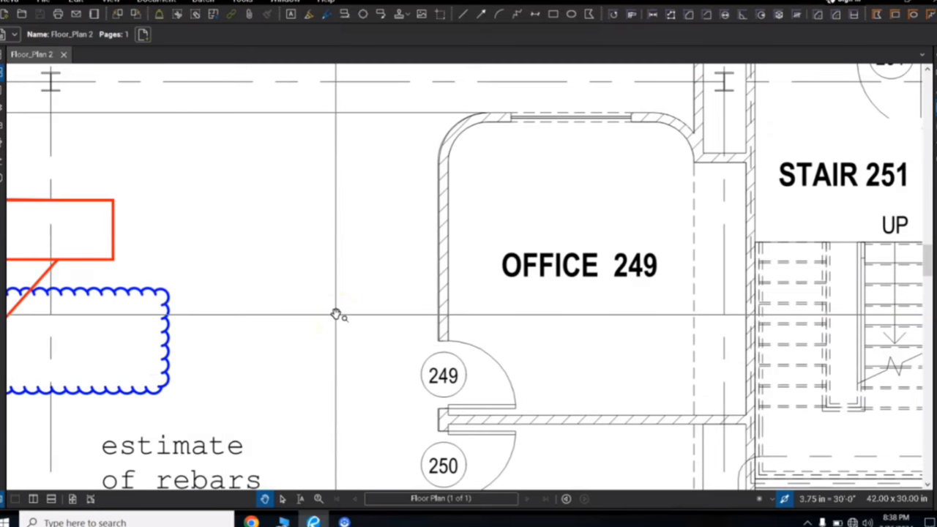
{"action": "scroll", "coordinate": [335, 315], "scroll_direction": "down", "scroll_amount": 5}
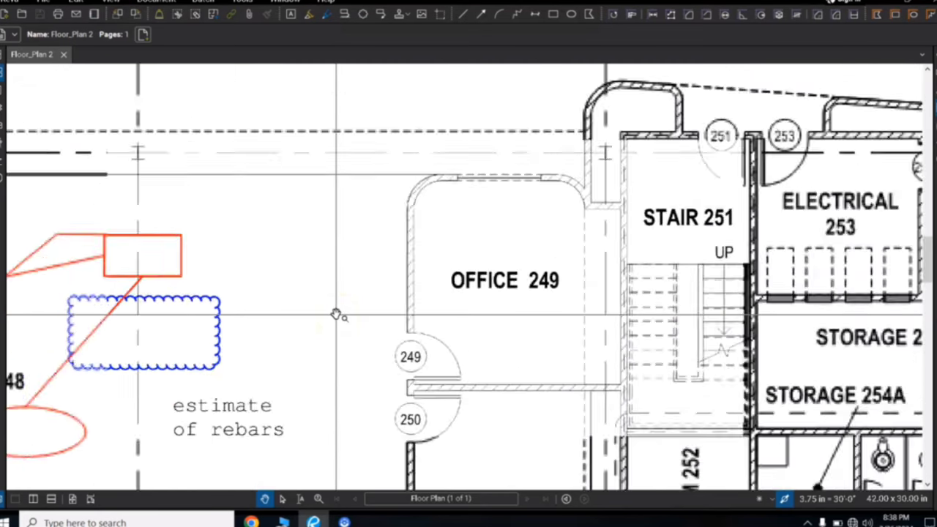
{"action": "scroll", "coordinate": [421, 280], "scroll_direction": "up", "scroll_amount": 2}
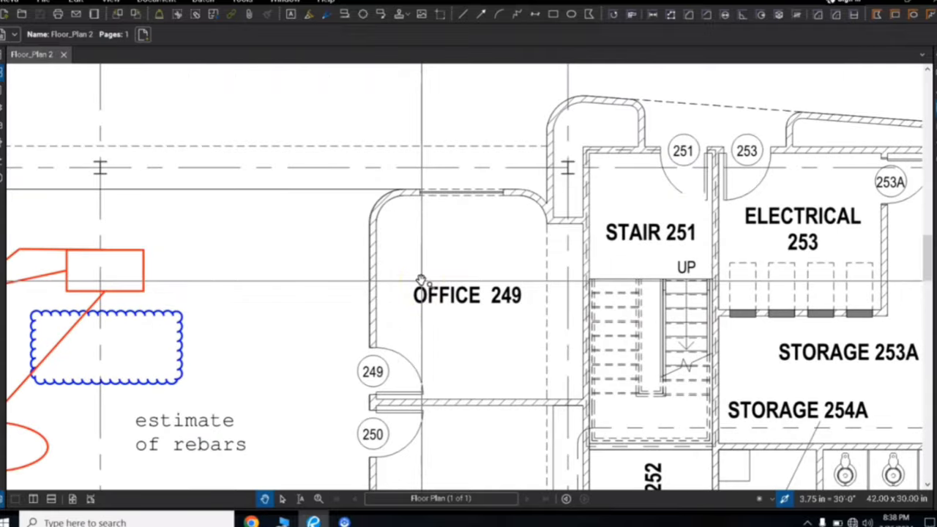
{"action": "mouse_move", "coordinate": [420, 280]}
{"action": "left_mouse_down"}
{"action": "mouse_move", "coordinate": [480, 267]}
{"action": "mouse_move", "coordinate": [554, 223]}
{"action": "mouse_move", "coordinate": [553, 242]}
{"action": "mouse_move", "coordinate": [435, 234]}
{"action": "left_mouse_up"}
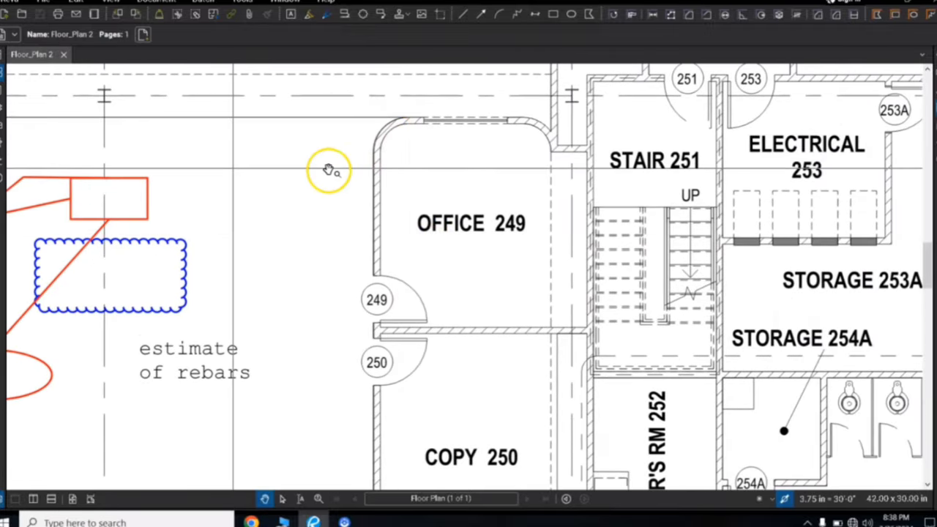
Step: Turn off Snap to Content and start an Area measurement to test it at the corner of Office 249
{"action": "left_click", "coordinate": [110, 4]}
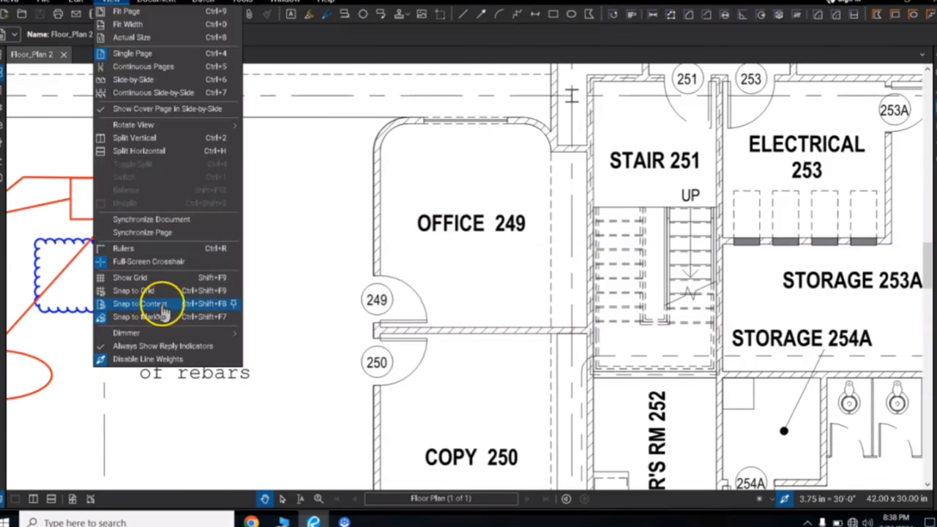
{"action": "left_click", "coordinate": [137, 305]}
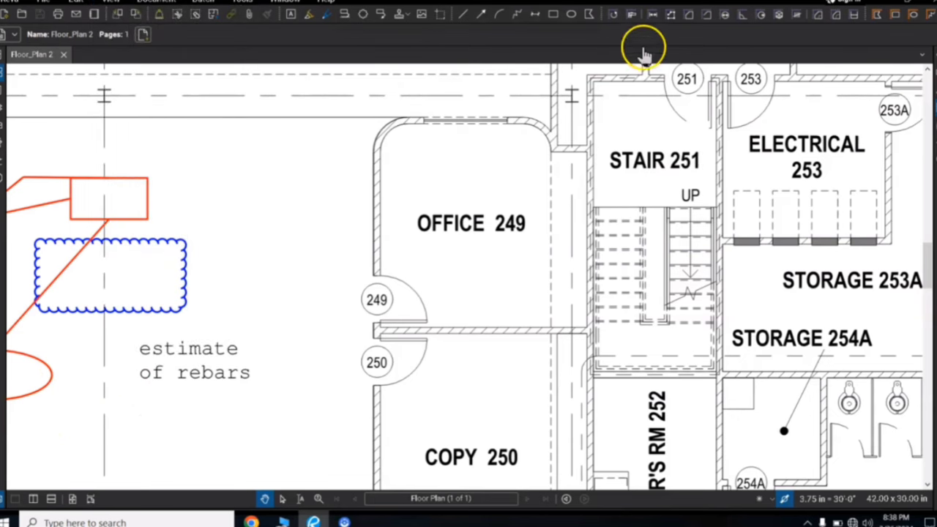
{"action": "left_click", "coordinate": [687, 19]}
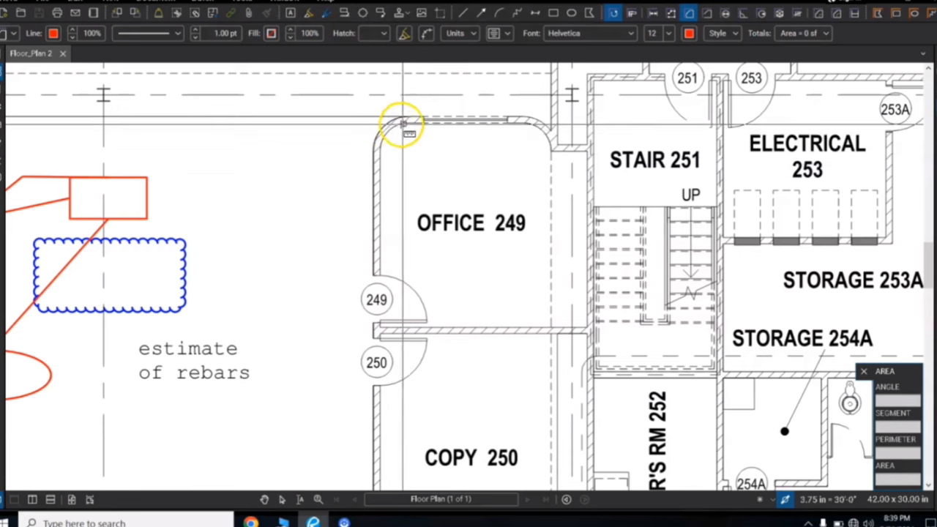
Step: Turn Snap to Content back on
{"action": "left_click", "coordinate": [116, 2]}
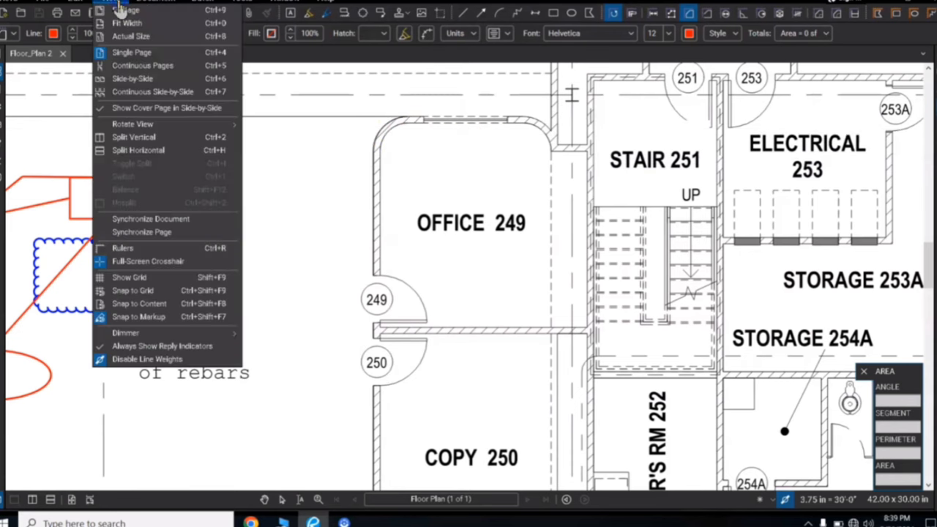
{"action": "left_click", "coordinate": [143, 306]}
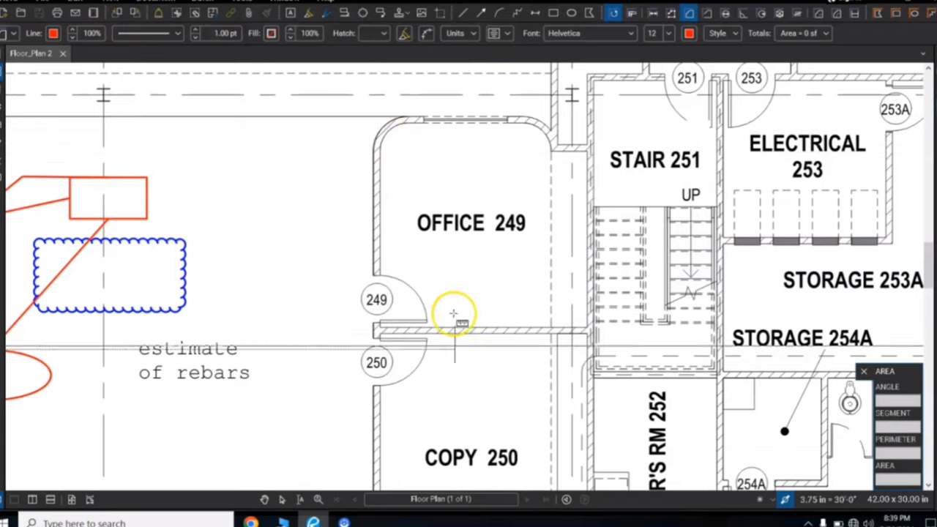
Step: Draw a rectangular Area measurement over Office 241 between opposite inside wall corners, about 9'-7" by 10'-1"
{"action": "scroll", "coordinate": [451, 380], "scroll_direction": "down", "scroll_amount": 3}
{"action": "scroll", "coordinate": [451, 381], "scroll_direction": "down", "scroll_amount": 5}
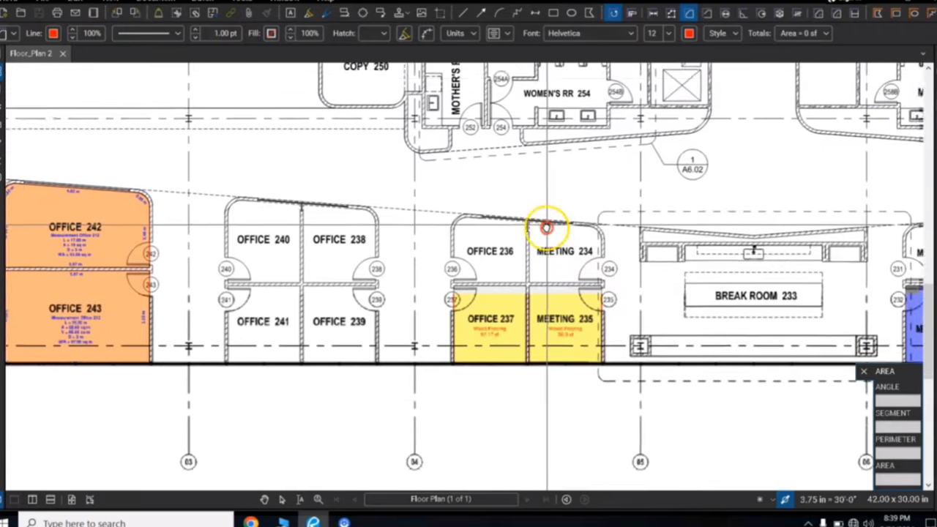
{"action": "scroll", "coordinate": [235, 300], "scroll_direction": "up", "scroll_amount": 3}
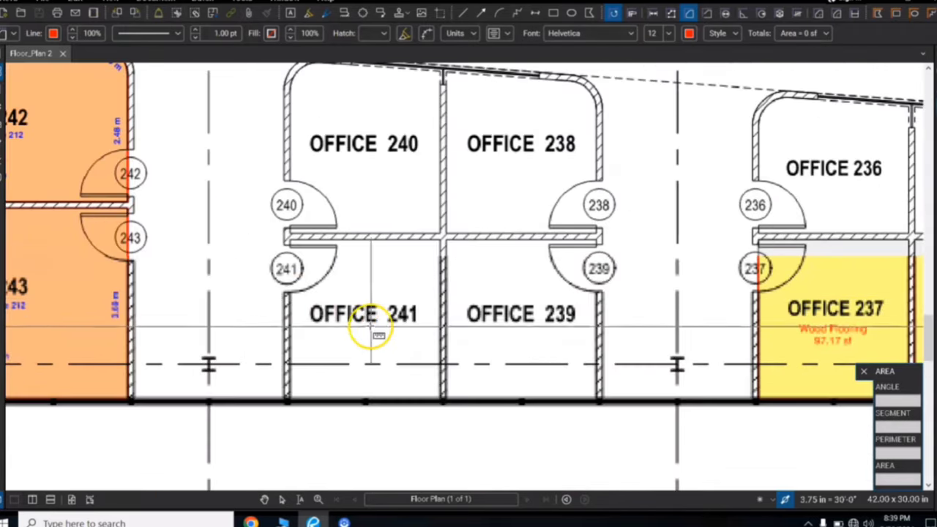
{"action": "scroll", "coordinate": [383, 333], "scroll_direction": "up", "scroll_amount": 1}
{"action": "scroll", "coordinate": [376, 324], "scroll_direction": "down", "scroll_amount": 1}
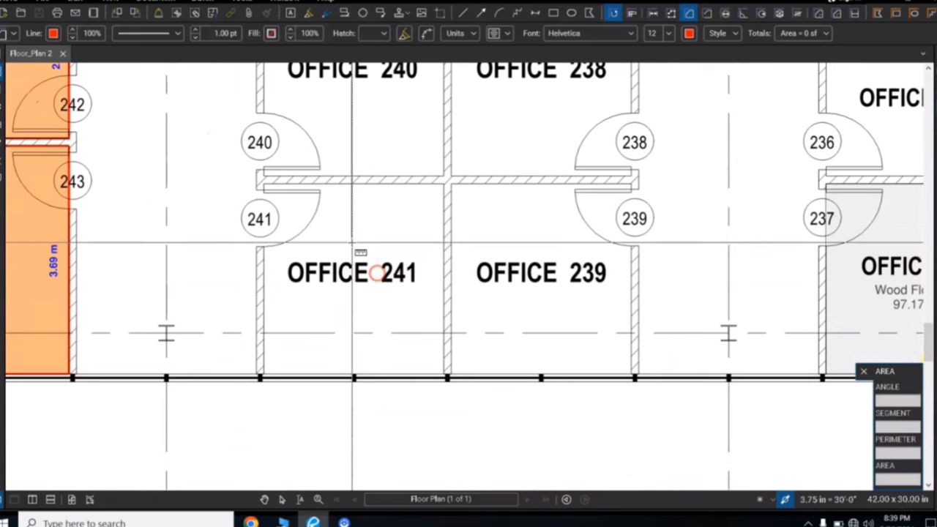
{"action": "left_click", "coordinate": [444, 183]}
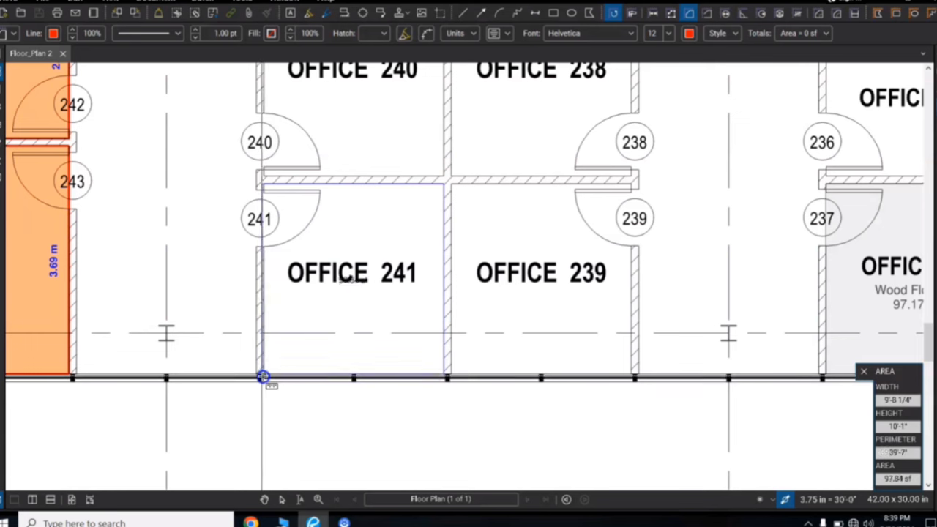
{"action": "left_click", "coordinate": [265, 375]}
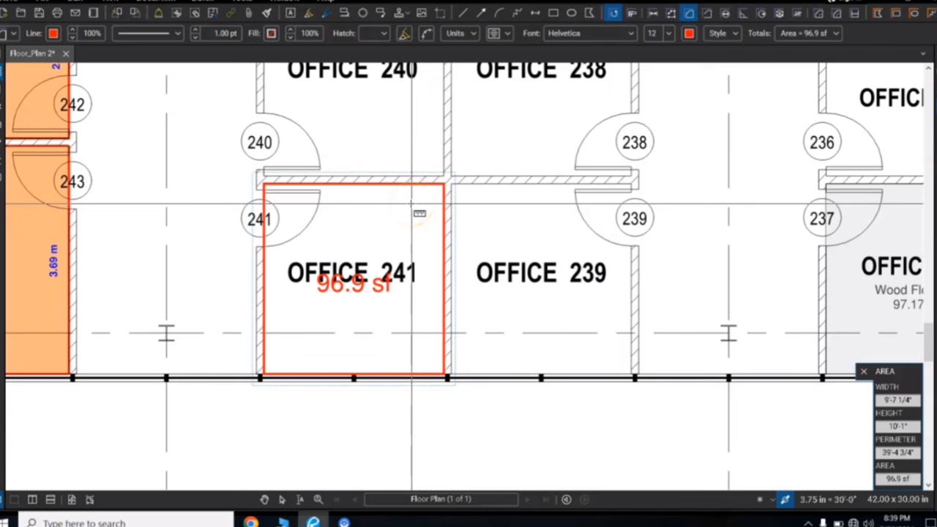
Step: Delete the Area measurement drawn over Office 241
{"action": "key", "text": "Escape"}
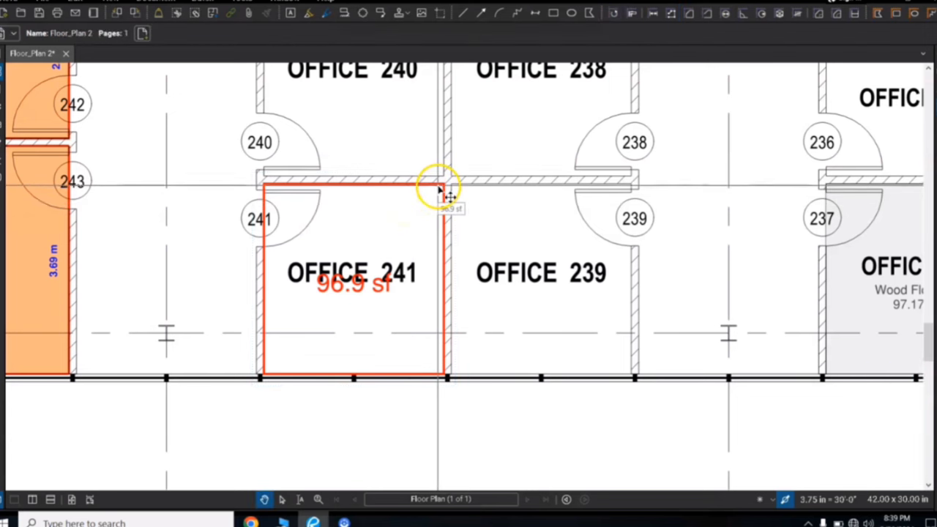
{"action": "left_click", "coordinate": [439, 189]}
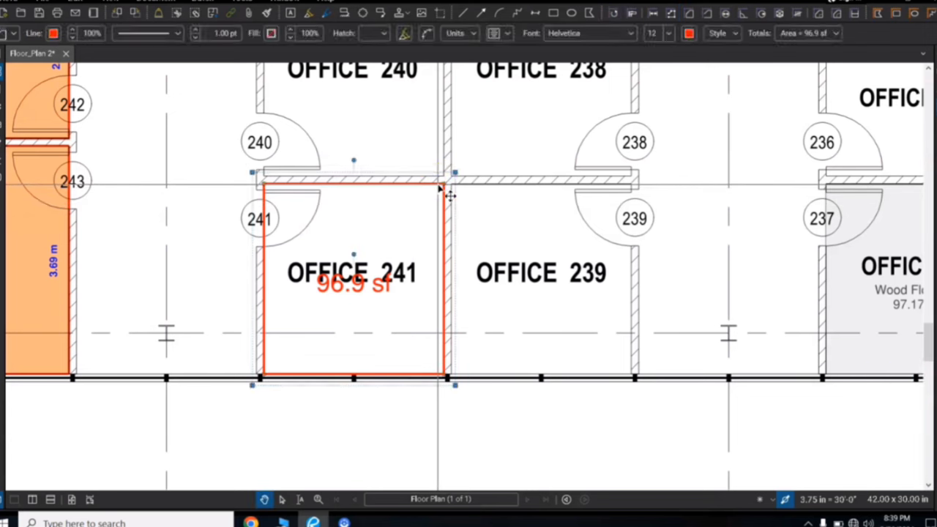
{"action": "key", "text": "Delete"}
Step: Turn off Full-Screen Crosshair and check the pointer over Offices 238 to 241
{"action": "left_click", "coordinate": [114, 6]}
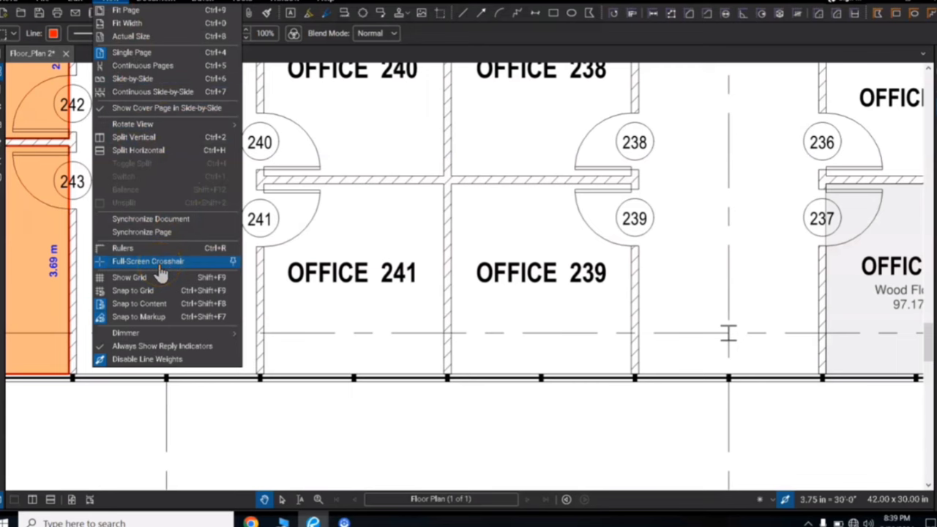
{"action": "left_click", "coordinate": [499, 233]}
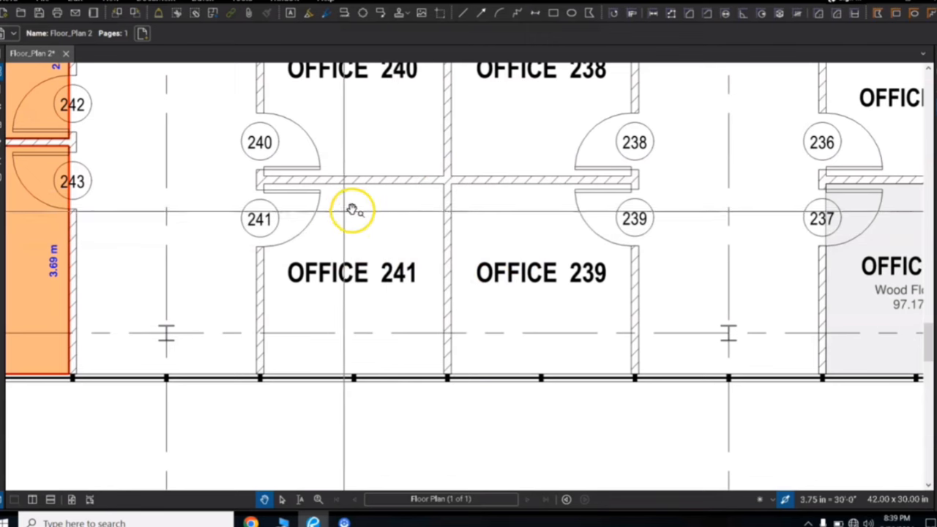
{"action": "left_click", "coordinate": [106, 3]}
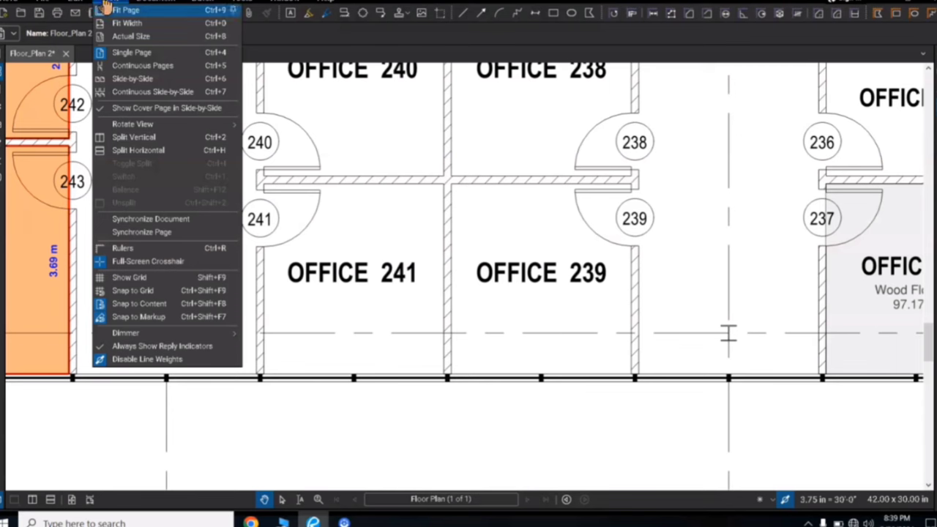
{"action": "left_click", "coordinate": [165, 262]}
{"action": "left_click_drag", "start_coordinate": [519, 236], "coordinate": [534, 222]}
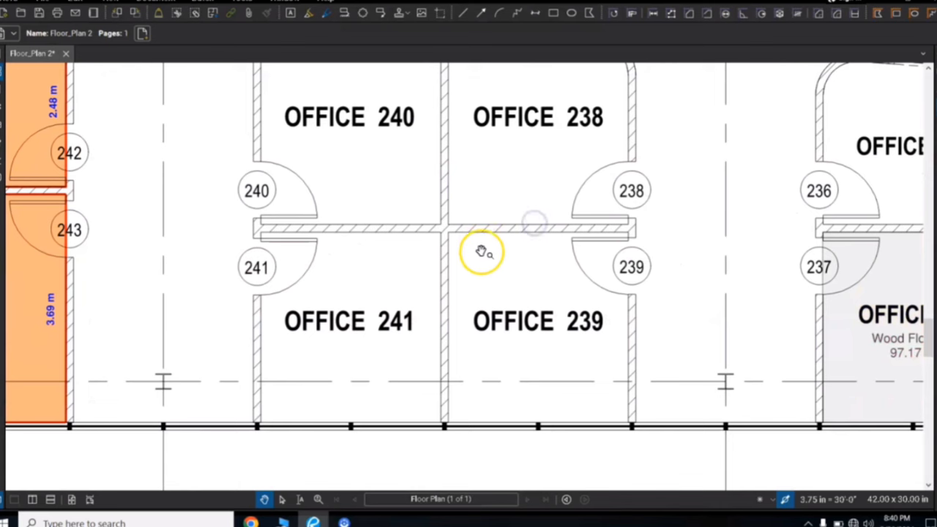
{"action": "left_click_drag", "start_coordinate": [505, 268], "coordinate": [451, 265]}
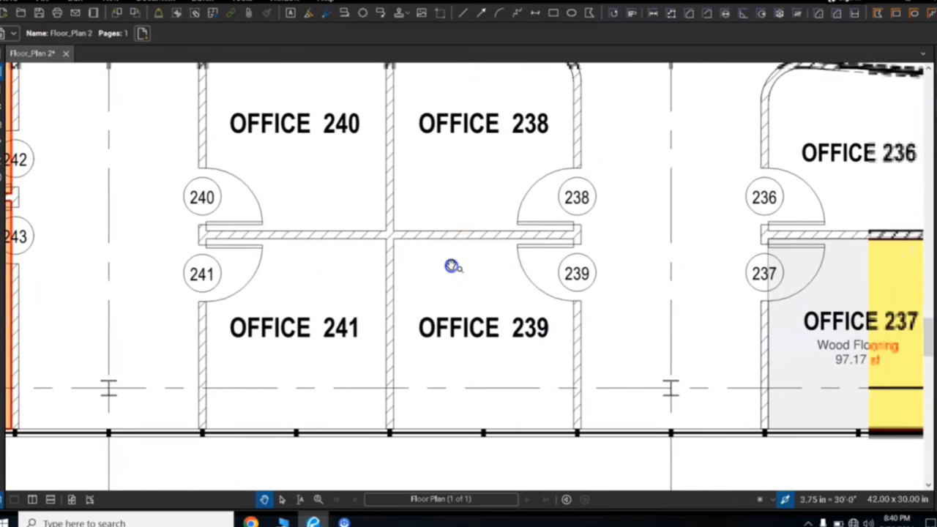
{"action": "left_click_drag", "start_coordinate": [455, 209], "coordinate": [458, 265]}
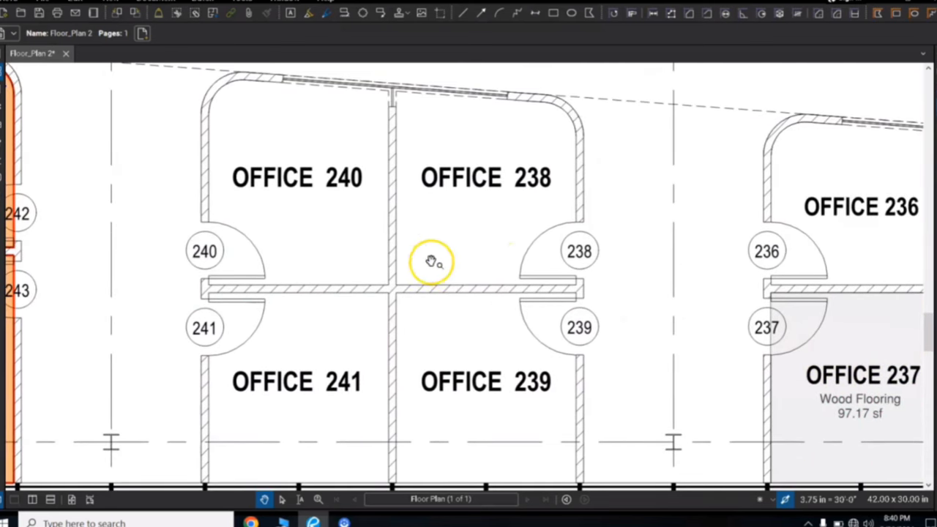
{"action": "left_click_drag", "start_coordinate": [452, 338], "coordinate": [423, 316]}
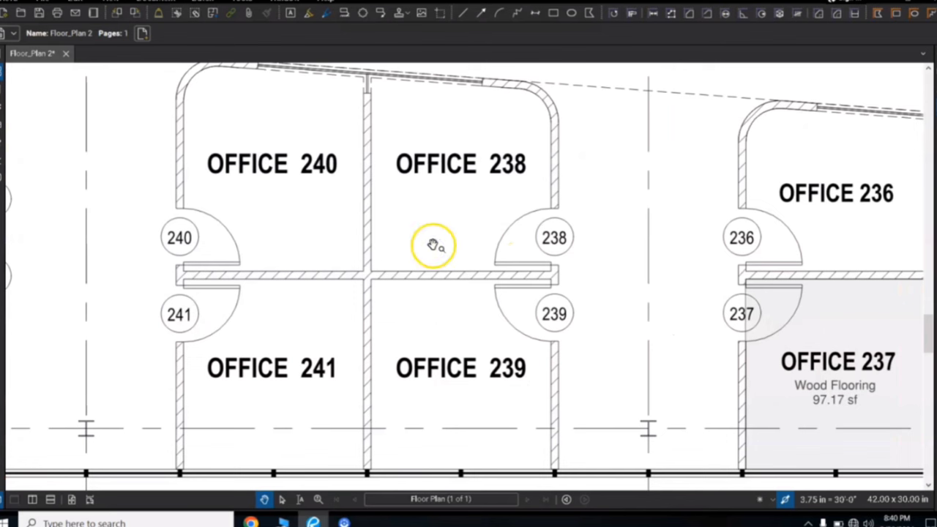
Step: Turn Full-Screen Crosshair back on
{"action": "left_click", "coordinate": [113, 4]}
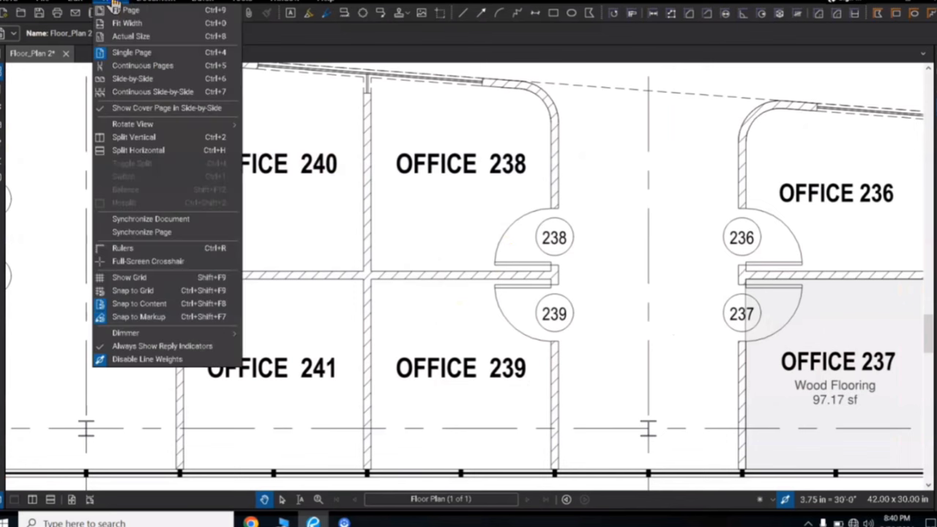
{"action": "left_click", "coordinate": [142, 264]}
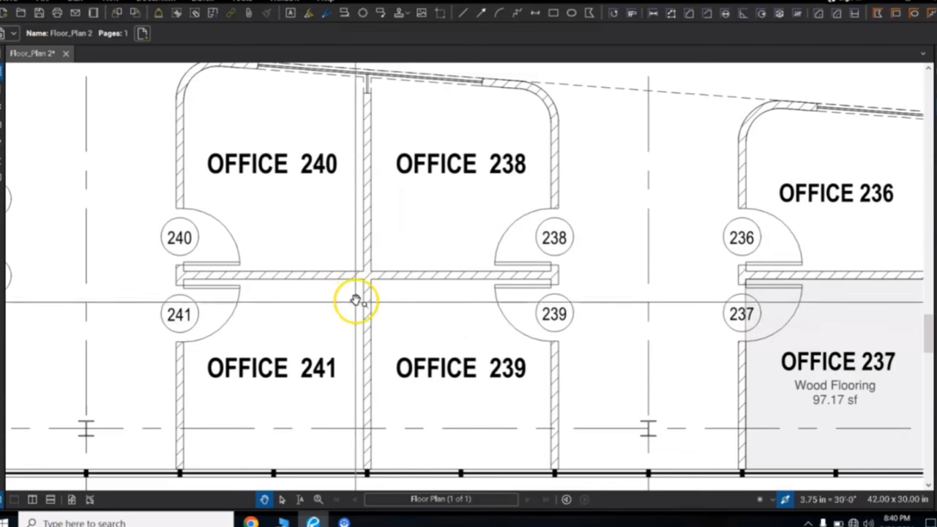
{"action": "left_click", "coordinate": [115, 3]}
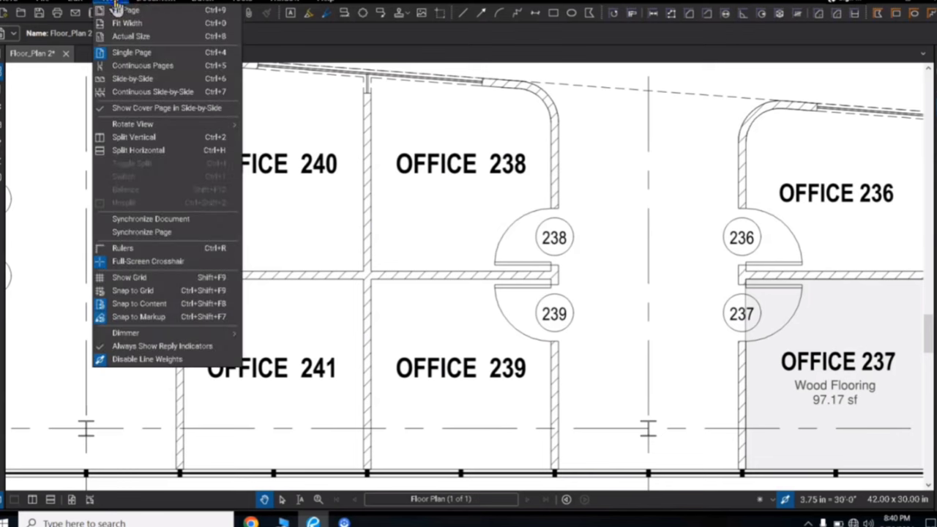
{"action": "left_click", "coordinate": [115, 4]}
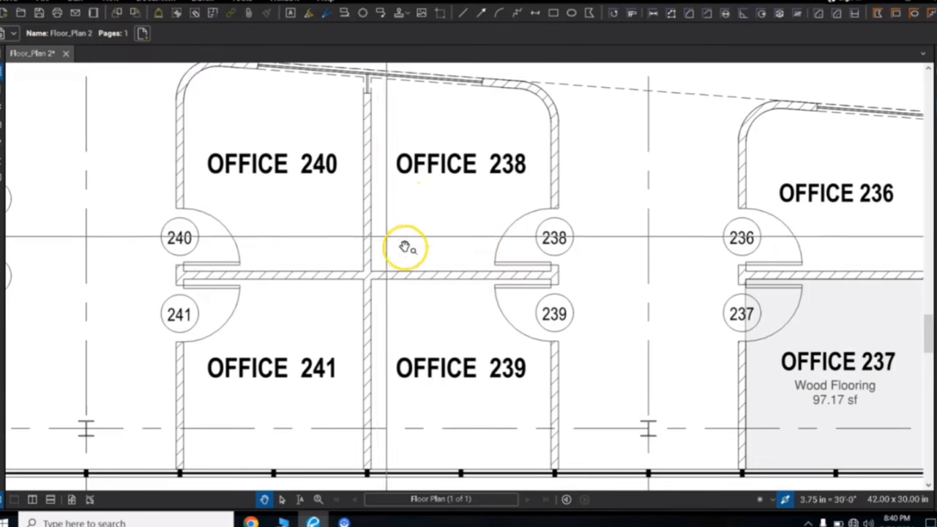
{"action": "left_click", "coordinate": [114, 4]}
{"action": "left_click", "coordinate": [114, 4]}
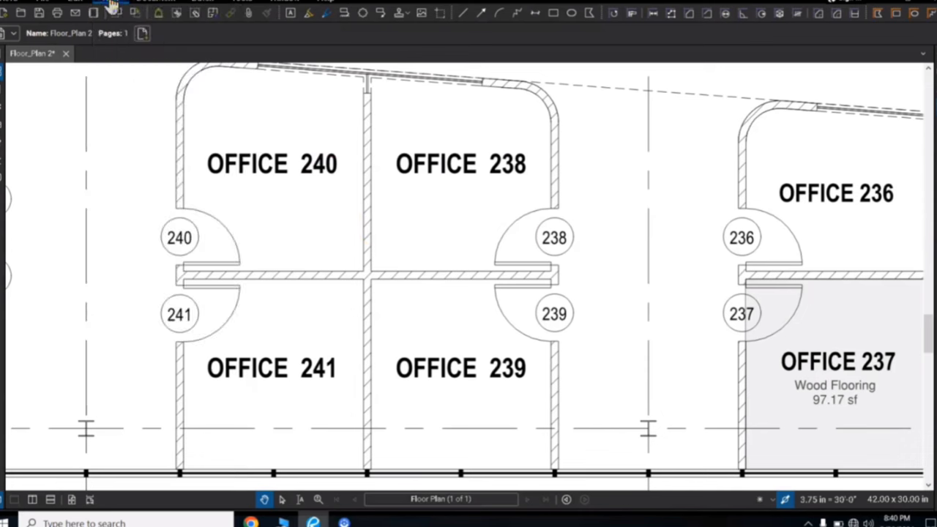
{"action": "left_click", "coordinate": [112, 4]}
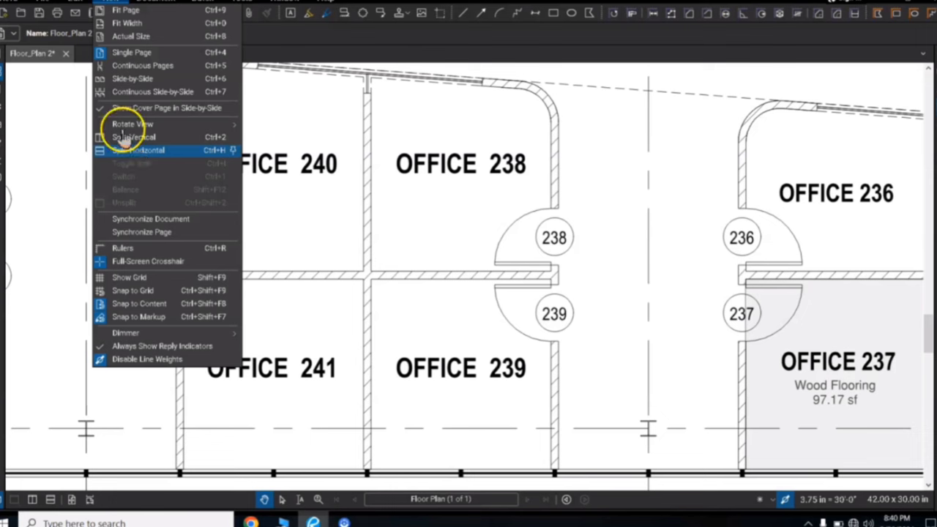
{"action": "left_click", "coordinate": [115, 5]}
{"action": "left_click", "coordinate": [115, 4]}
{"action": "left_click", "coordinate": [115, 4]}
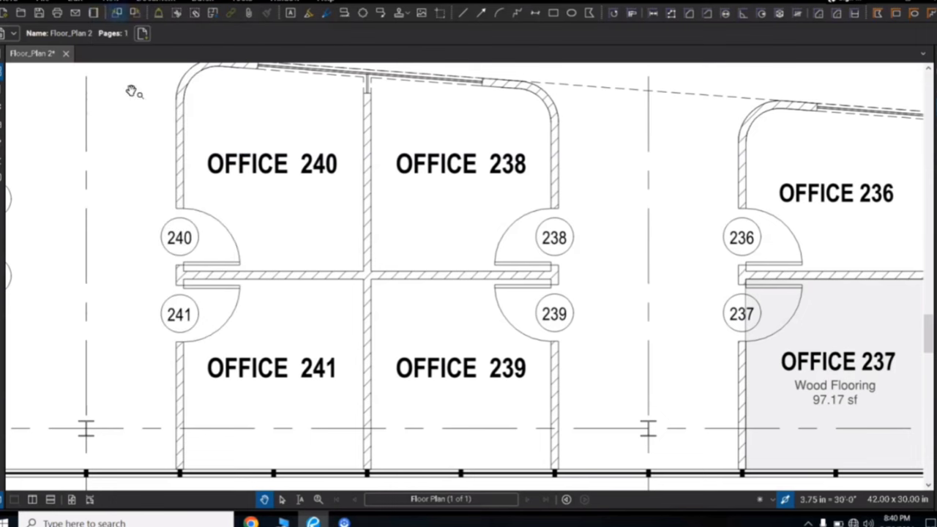
Step: Split the view vertically and show Offices 236 and 237 in the second pane
{"action": "left_click", "coordinate": [32, 499]}
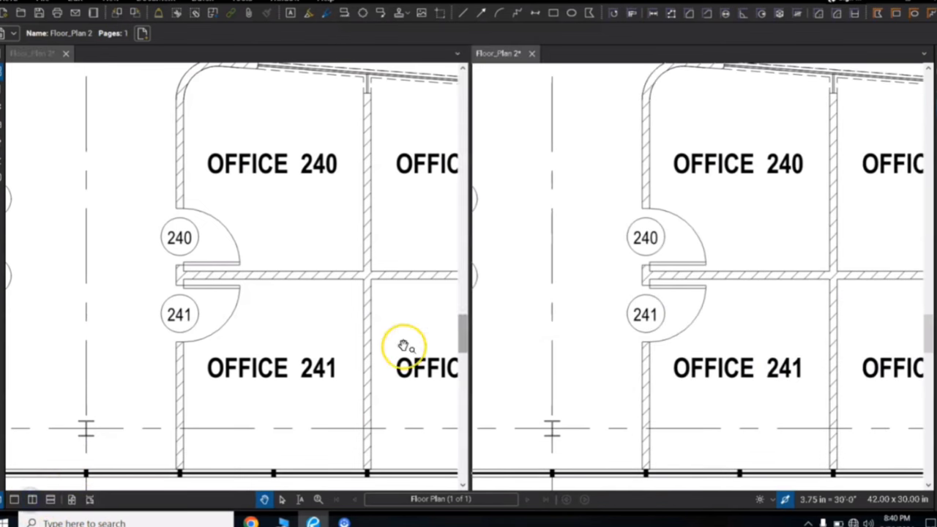
{"action": "left_click_drag", "start_coordinate": [606, 297], "coordinate": [541, 266]}
{"action": "scroll", "coordinate": [625, 260], "scroll_direction": "down", "scroll_amount": 1}
{"action": "mouse_move", "coordinate": [625, 260]}
{"action": "left_mouse_down"}
{"action": "mouse_move", "coordinate": [702, 329]}
{"action": "mouse_move", "coordinate": [504, 234]}
{"action": "left_mouse_up"}
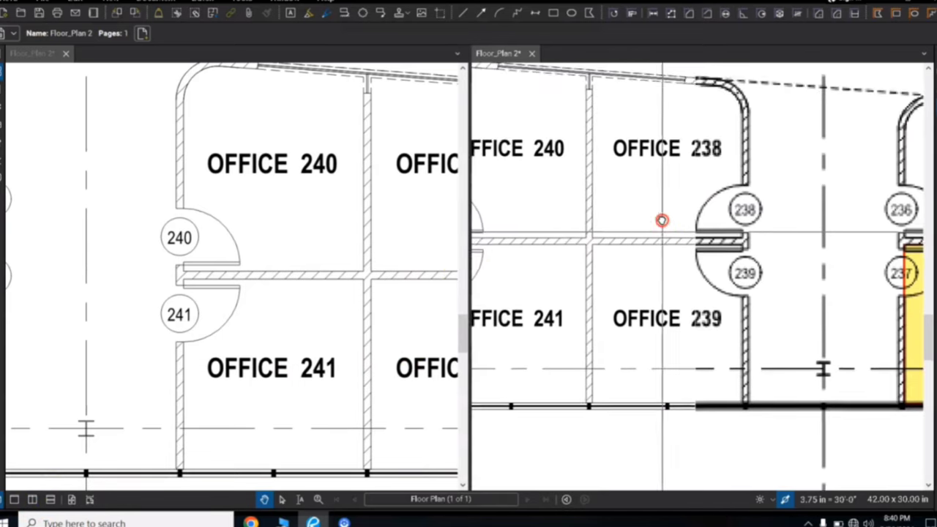
{"action": "left_click_drag", "start_coordinate": [661, 220], "coordinate": [632, 272]}
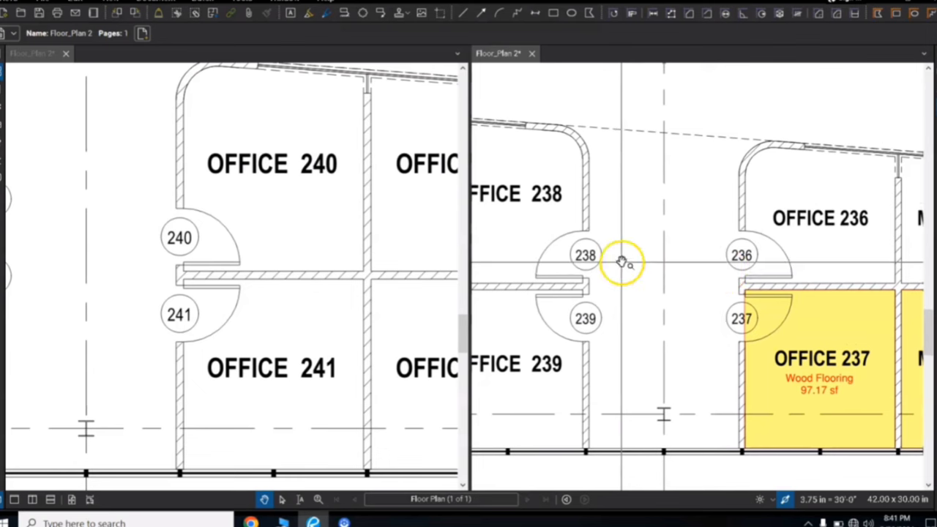
Step: Split the second pane horizontally and show Office 236 and Meeting 234 in the new lower pane
{"action": "left_click", "coordinate": [51, 499]}
{"action": "left_click_drag", "start_coordinate": [617, 349], "coordinate": [653, 325]}
{"action": "left_click_drag", "start_coordinate": [644, 327], "coordinate": [621, 360]}
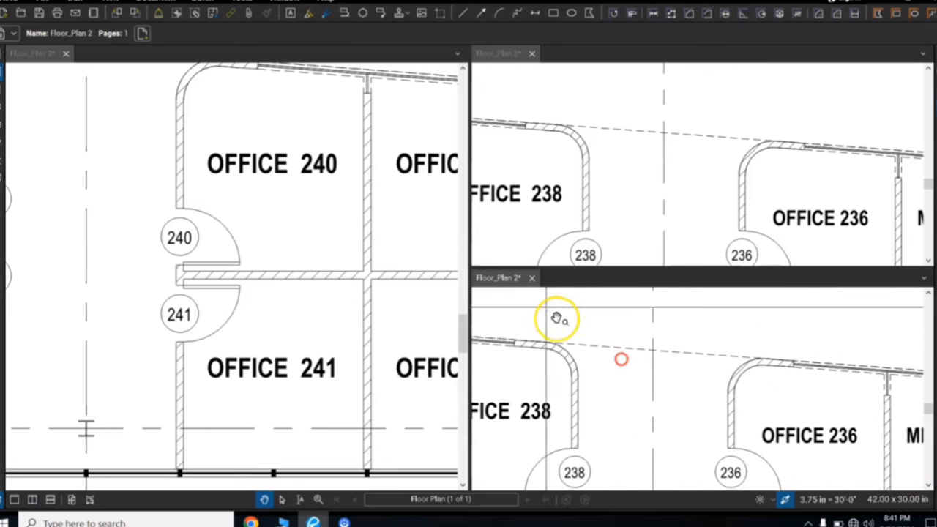
{"action": "mouse_move", "coordinate": [692, 398]}
{"action": "left_mouse_down"}
{"action": "mouse_move", "coordinate": [667, 349]}
{"action": "mouse_move", "coordinate": [688, 386]}
{"action": "mouse_move", "coordinate": [692, 358]}
{"action": "mouse_move", "coordinate": [654, 383]}
{"action": "mouse_move", "coordinate": [664, 341]}
{"action": "mouse_move", "coordinate": [654, 370]}
{"action": "mouse_move", "coordinate": [650, 354]}
{"action": "left_mouse_up"}
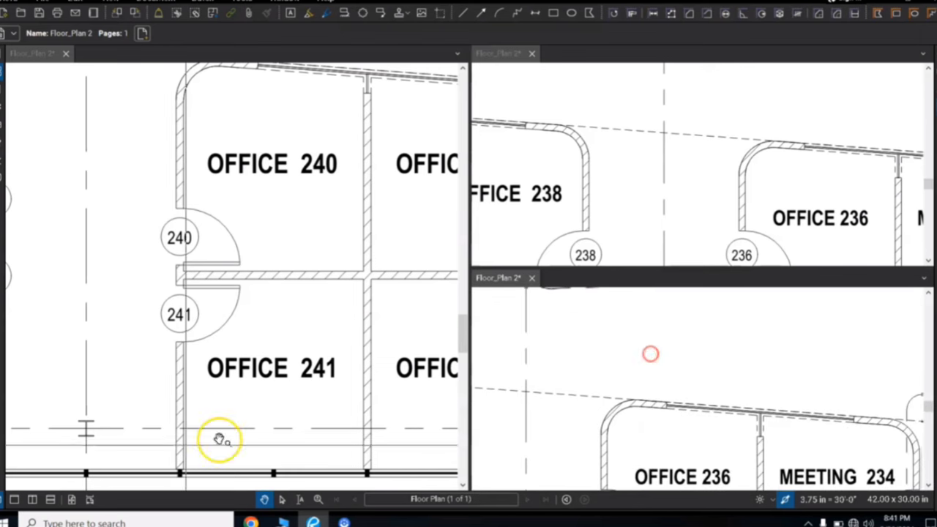
Step: Remove both view splits to return to a single pane of the floor plan
{"action": "left_click", "coordinate": [13, 499]}
{"action": "scroll", "coordinate": [593, 313], "scroll_direction": "up", "scroll_amount": 2}
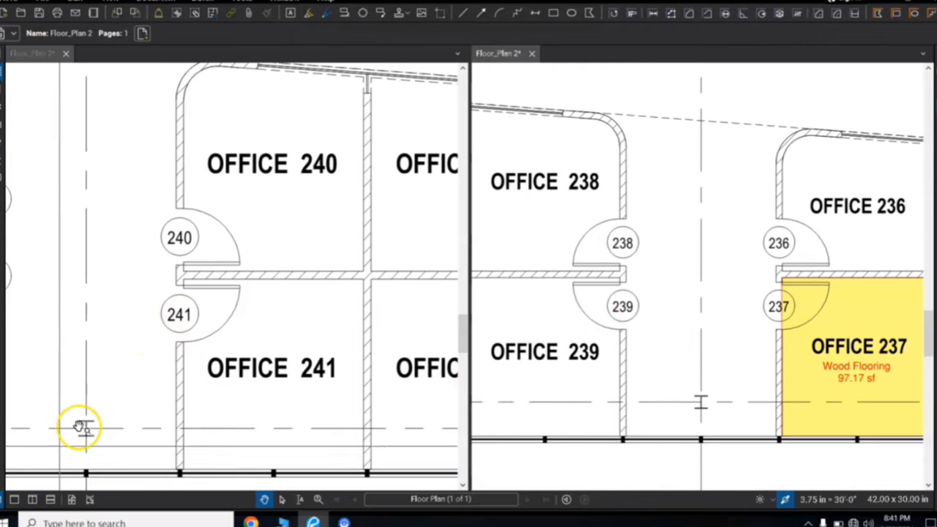
{"action": "left_click", "coordinate": [13, 499]}
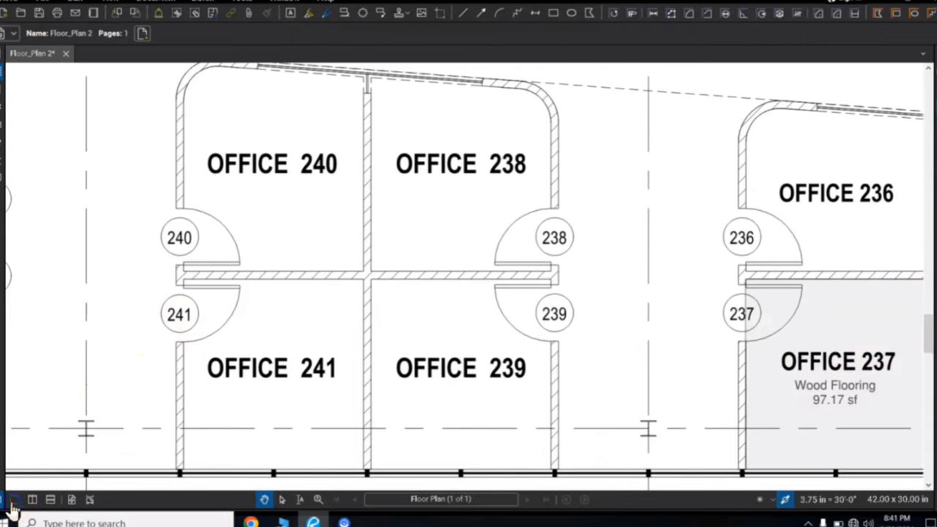
Step: Fit the whole floor plan page in the view
{"action": "scroll", "coordinate": [512, 308], "scroll_direction": "up", "scroll_amount": 3}
{"action": "left_click_drag", "start_coordinate": [369, 253], "coordinate": [385, 330]}
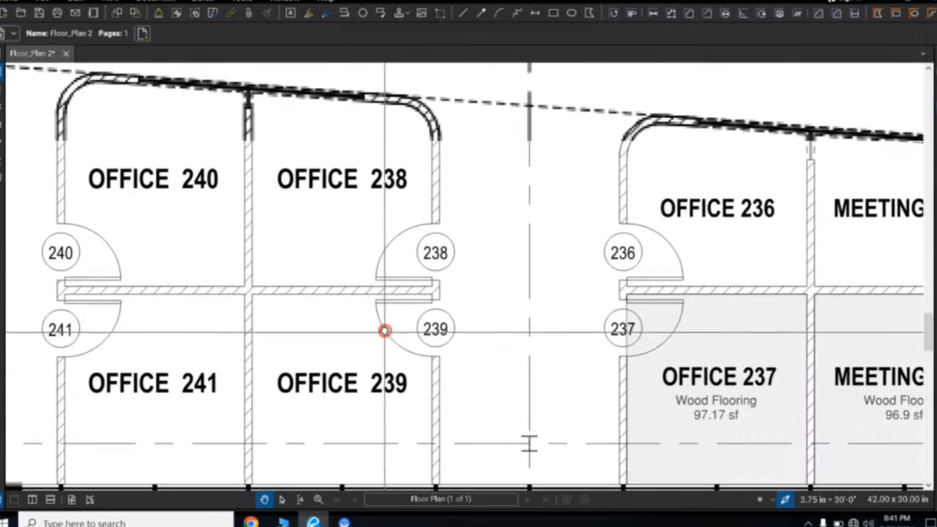
{"action": "left_click_drag", "start_coordinate": [328, 339], "coordinate": [391, 203]}
{"action": "left_click_drag", "start_coordinate": [575, 247], "coordinate": [584, 329]}
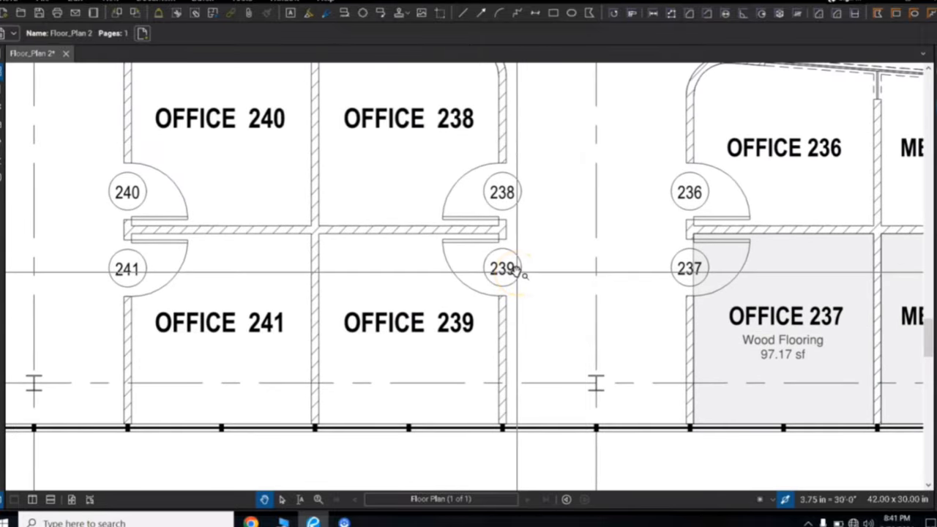
{"action": "left_click_drag", "start_coordinate": [455, 304], "coordinate": [397, 283]}
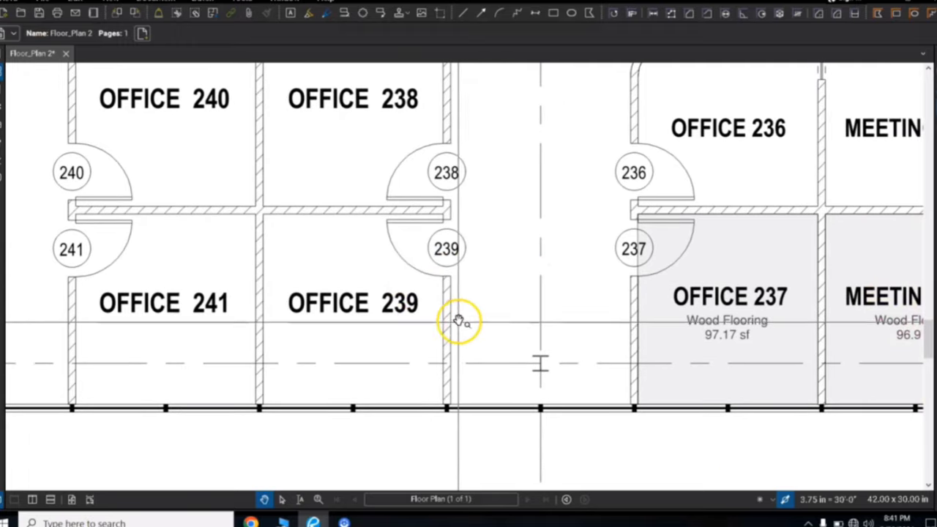
{"action": "left_click_drag", "start_coordinate": [526, 298], "coordinate": [504, 324]}
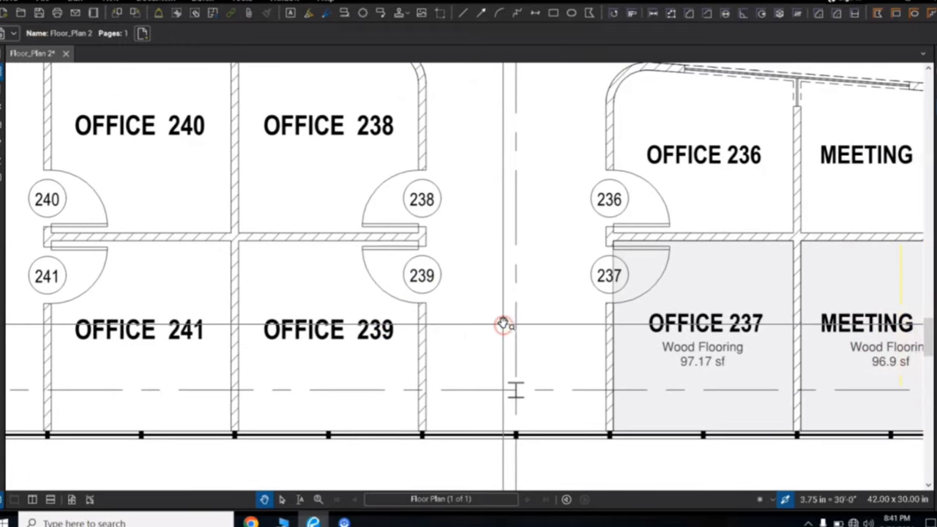
{"action": "left_click_drag", "start_coordinate": [424, 305], "coordinate": [447, 306]}
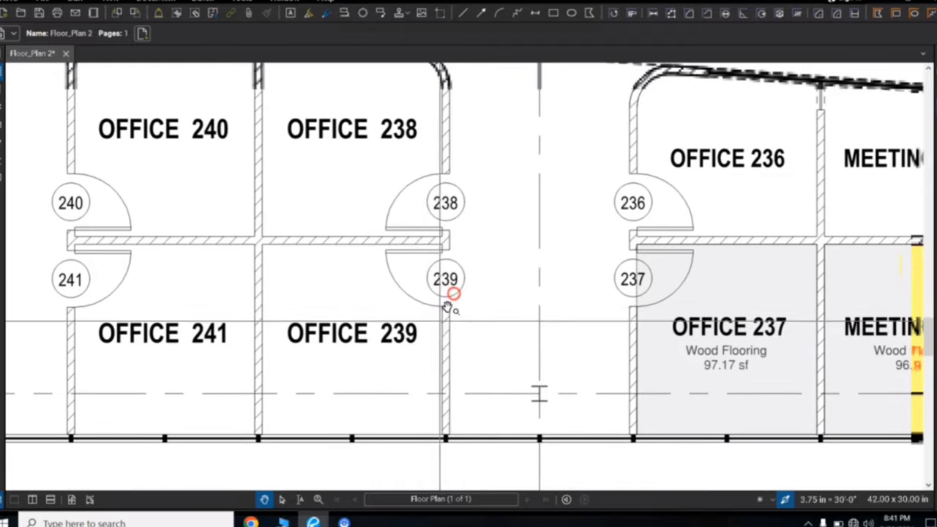
{"action": "scroll", "coordinate": [418, 355], "scroll_direction": "up", "scroll_amount": 3}
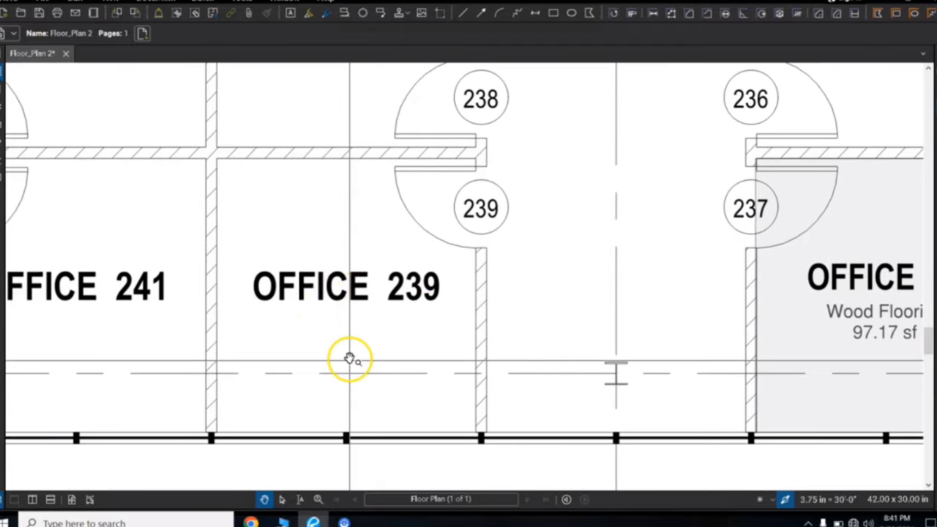
{"action": "left_click", "coordinate": [71, 500]}
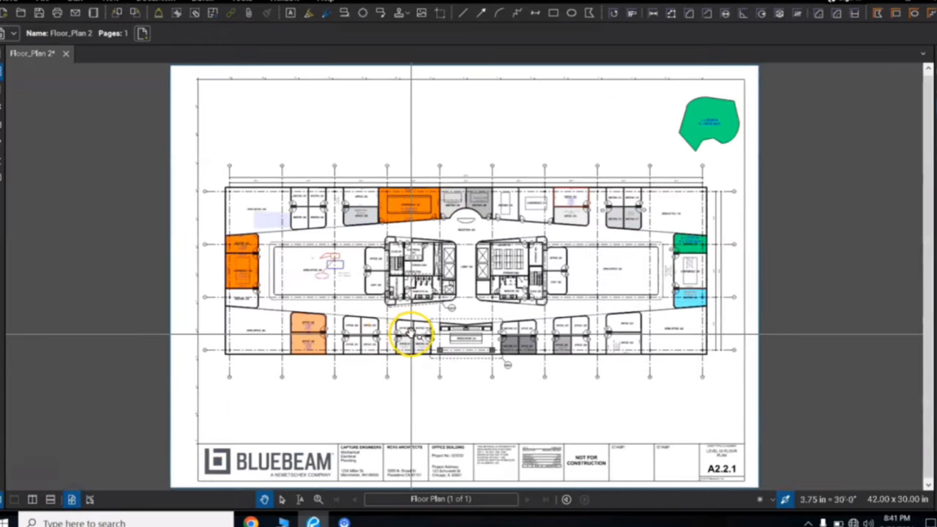
Step: Examine the doors and walls around Offices 238 and 236 up close on the floor plan
{"action": "scroll", "coordinate": [388, 329], "scroll_direction": "up", "scroll_amount": 5}
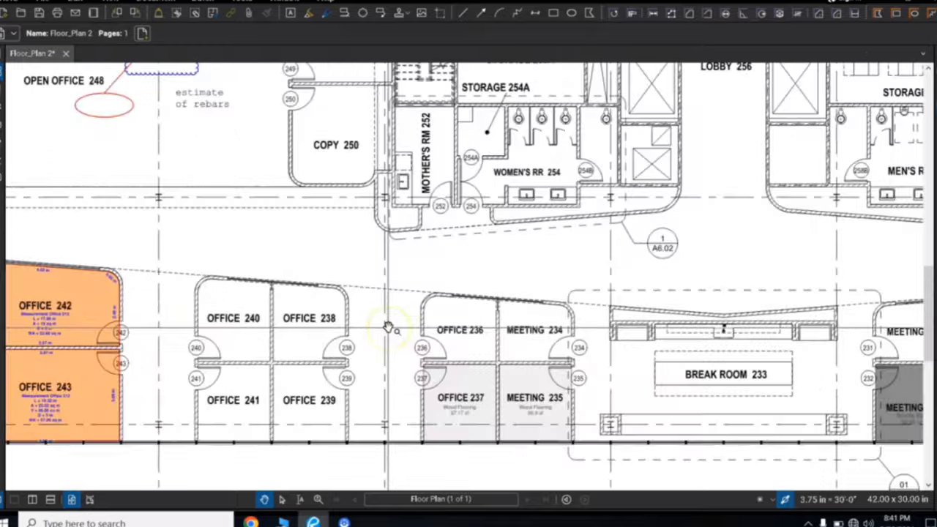
{"action": "scroll", "coordinate": [387, 327], "scroll_direction": "up", "scroll_amount": 4}
{"action": "scroll", "coordinate": [387, 324], "scroll_direction": "down", "scroll_amount": 2}
{"action": "scroll", "coordinate": [387, 322], "scroll_direction": "up", "scroll_amount": 2}
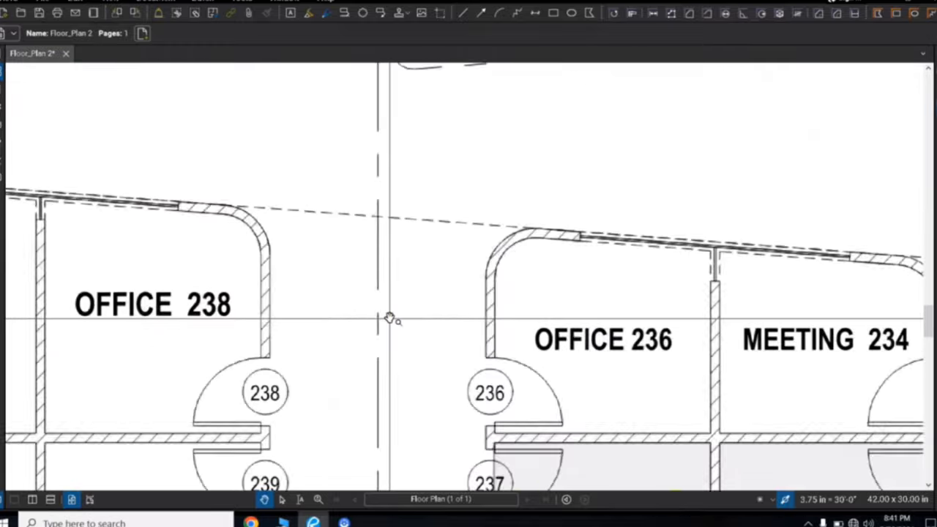
{"action": "scroll", "coordinate": [389, 319], "scroll_direction": "up", "scroll_amount": 3}
{"action": "scroll", "coordinate": [390, 318], "scroll_direction": "down", "scroll_amount": 3}
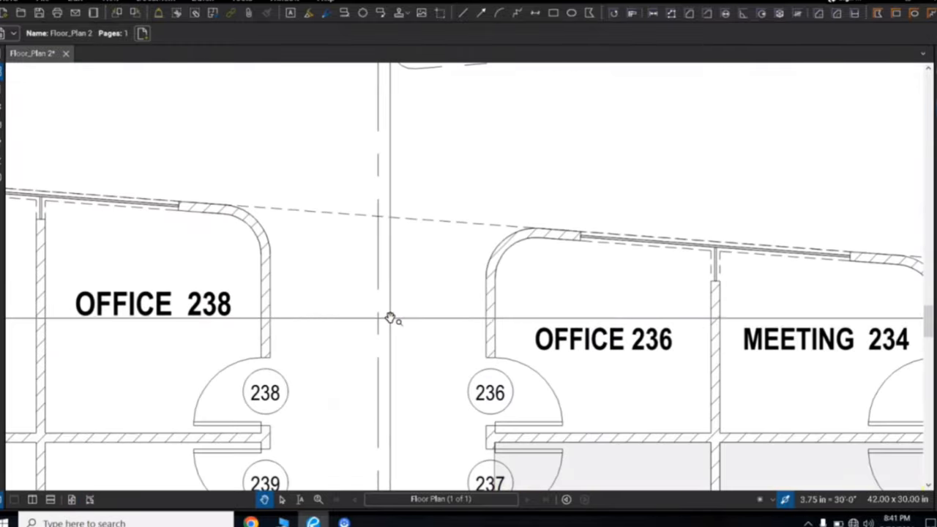
{"action": "scroll", "coordinate": [390, 318], "scroll_direction": "up", "scroll_amount": 1}
{"action": "left_click_drag", "start_coordinate": [420, 286], "coordinate": [583, 202]}
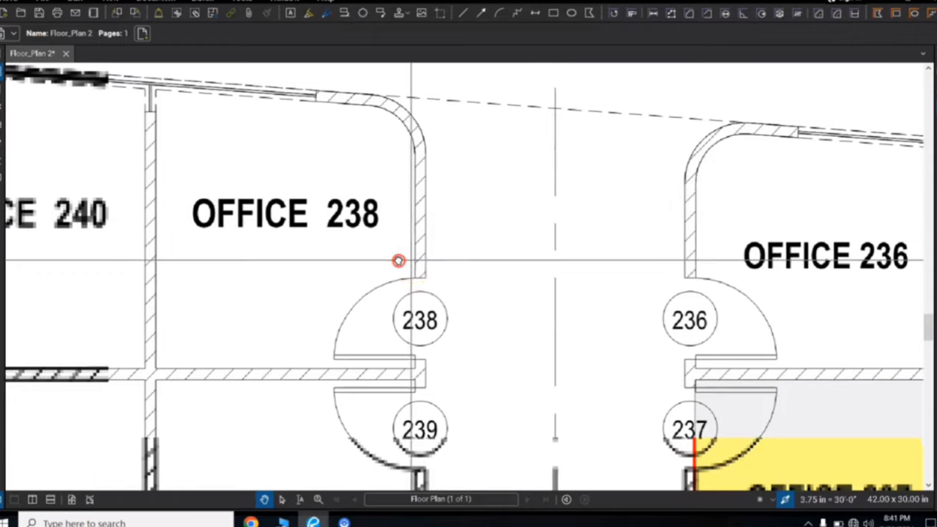
{"action": "left_click_drag", "start_coordinate": [398, 260], "coordinate": [465, 249]}
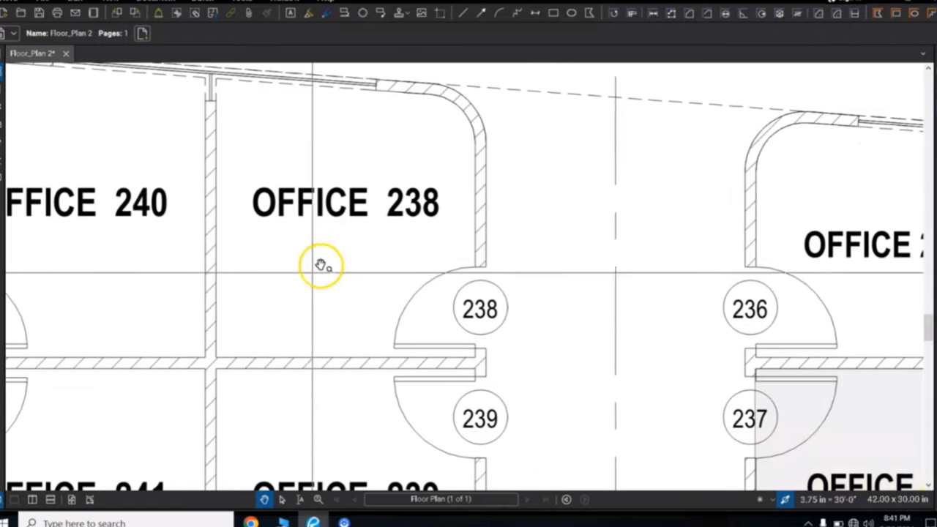
Step: Fit the whole page in the view and examine the area around Copy 250 and Mother's Rm 252 up close
{"action": "left_click", "coordinate": [72, 500]}
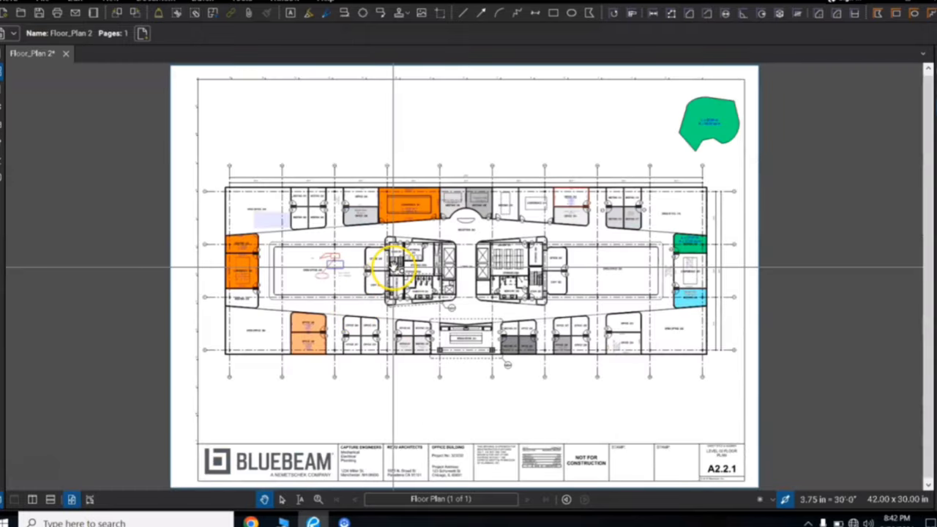
{"action": "scroll", "coordinate": [355, 311], "scroll_direction": "up", "scroll_amount": 3}
{"action": "scroll", "coordinate": [355, 311], "scroll_direction": "up", "scroll_amount": 3}
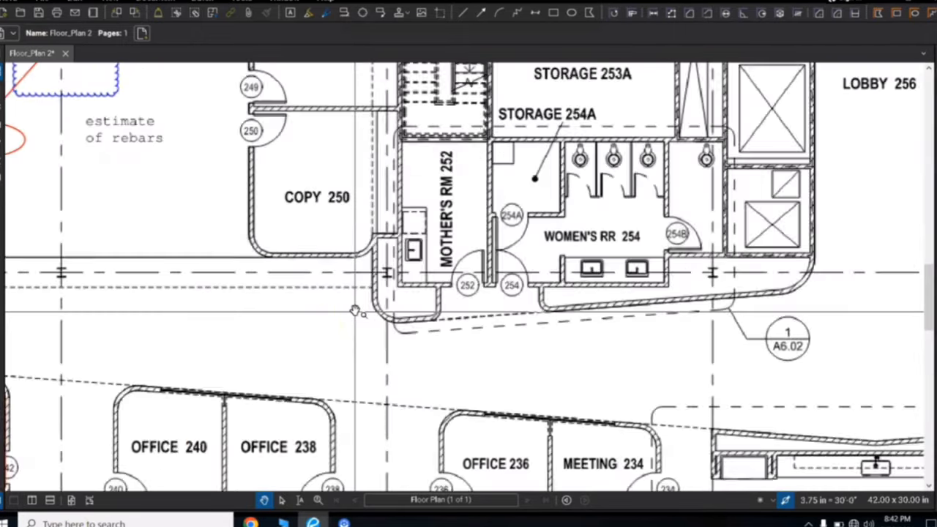
{"action": "scroll", "coordinate": [355, 311], "scroll_direction": "up", "scroll_amount": 2}
{"action": "scroll", "coordinate": [355, 311], "scroll_direction": "down", "scroll_amount": 2}
{"action": "scroll", "coordinate": [355, 311], "scroll_direction": "up", "scroll_amount": 2}
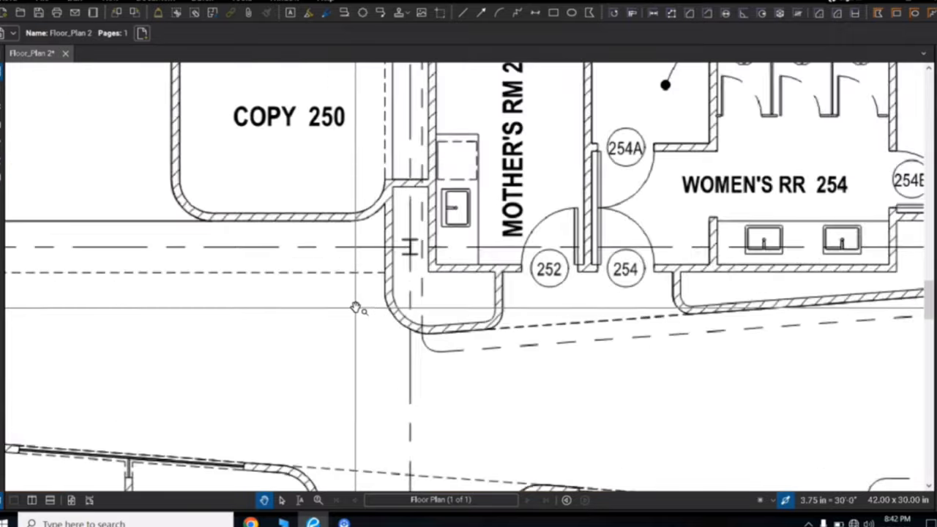
{"action": "scroll", "coordinate": [355, 305], "scroll_direction": "down", "scroll_amount": 2}
{"action": "scroll", "coordinate": [356, 306], "scroll_direction": "up", "scroll_amount": 3}
{"action": "left_click_drag", "start_coordinate": [366, 288], "coordinate": [698, 291]}
{"action": "left_click_drag", "start_coordinate": [575, 260], "coordinate": [366, 251]}
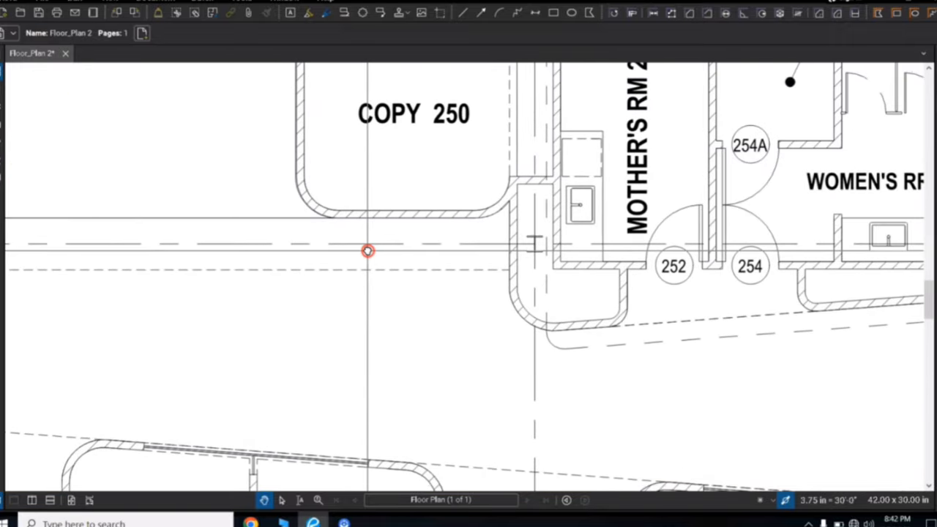
Step: Fit the page to the window width and look through the plan from its upper edge down to the title block
{"action": "left_click", "coordinate": [89, 500]}
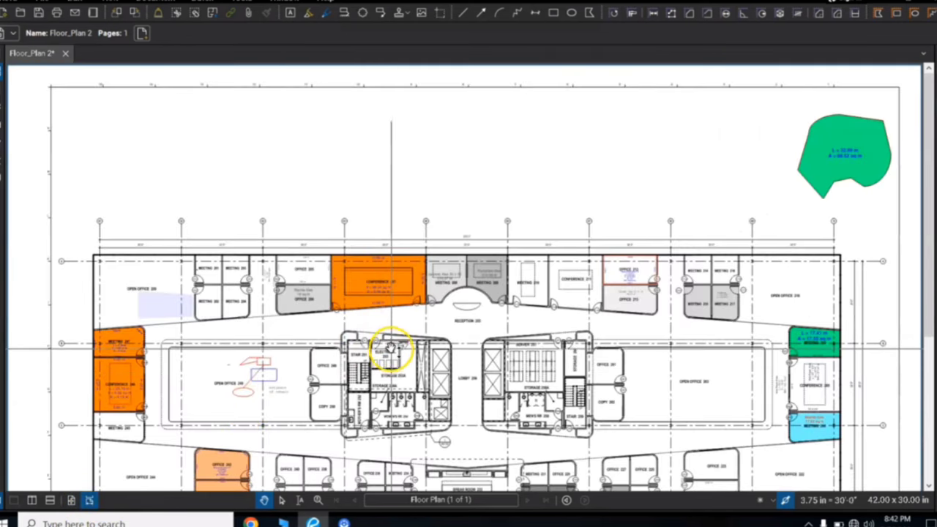
{"action": "scroll", "coordinate": [390, 344], "scroll_direction": "down", "scroll_amount": 3}
{"action": "scroll", "coordinate": [391, 340], "scroll_direction": "up", "scroll_amount": 3}
{"action": "scroll", "coordinate": [391, 337], "scroll_direction": "down", "scroll_amount": 2}
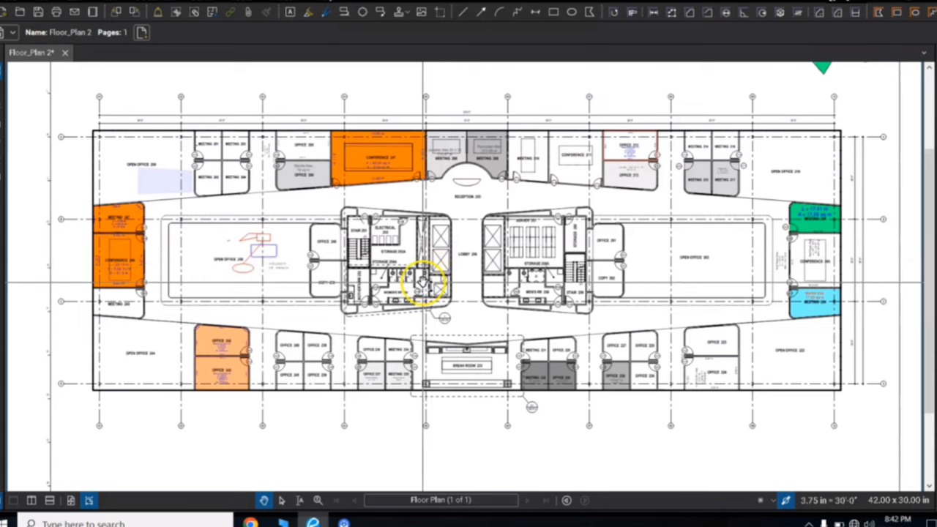
{"action": "scroll", "coordinate": [424, 286], "scroll_direction": "up", "scroll_amount": 2}
{"action": "scroll", "coordinate": [430, 293], "scroll_direction": "down", "scroll_amount": 3}
{"action": "scroll", "coordinate": [425, 289], "scroll_direction": "up", "scroll_amount": 3}
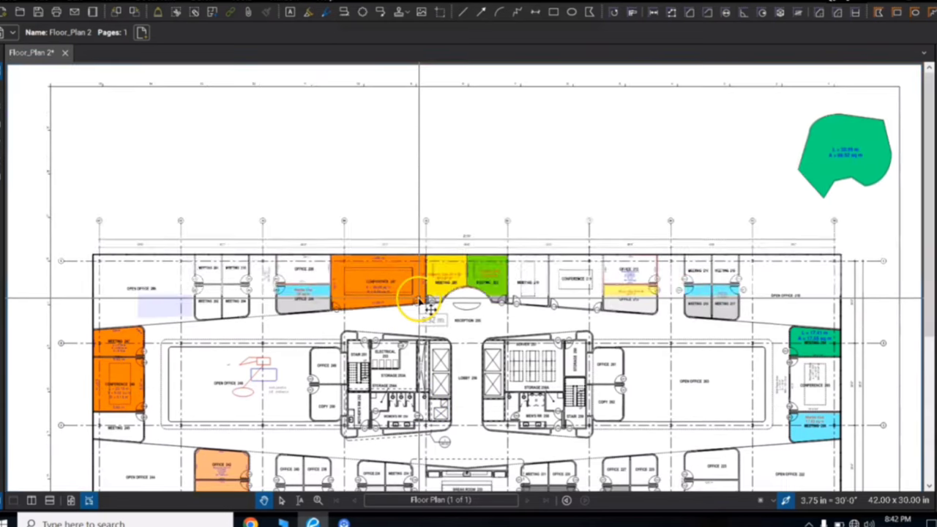
{"action": "scroll", "coordinate": [424, 293], "scroll_direction": "down", "scroll_amount": 2}
{"action": "scroll", "coordinate": [421, 292], "scroll_direction": "up", "scroll_amount": 2}
{"action": "scroll", "coordinate": [423, 292], "scroll_direction": "down", "scroll_amount": 2}
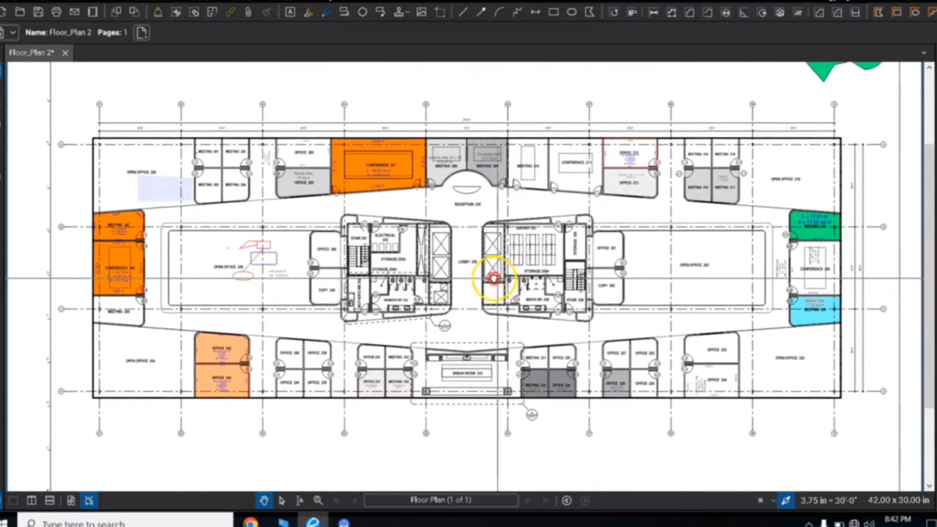
{"action": "scroll", "coordinate": [373, 254], "scroll_direction": "down", "scroll_amount": 1}
{"action": "scroll", "coordinate": [382, 219], "scroll_direction": "down", "scroll_amount": 2}
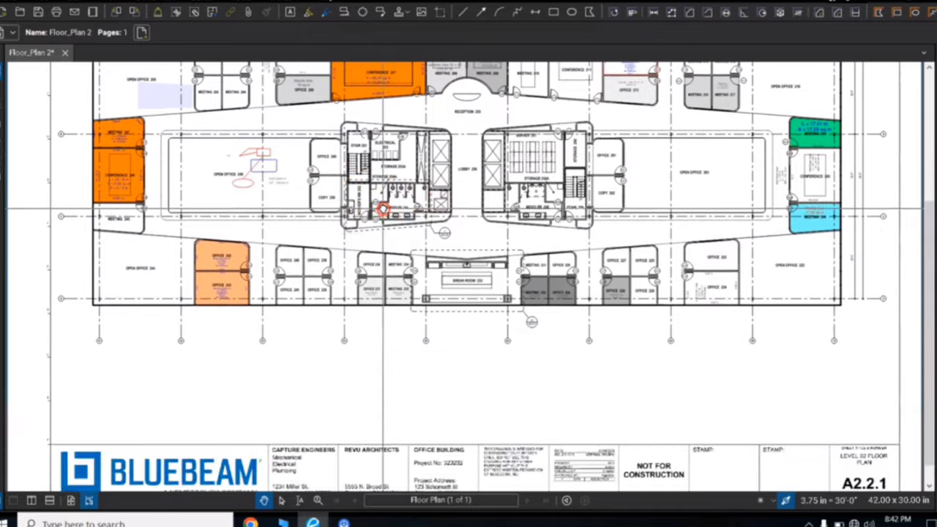
{"action": "scroll", "coordinate": [448, 250], "scroll_direction": "up", "scroll_amount": 1}
{"action": "scroll", "coordinate": [448, 251], "scroll_direction": "up", "scroll_amount": 1}
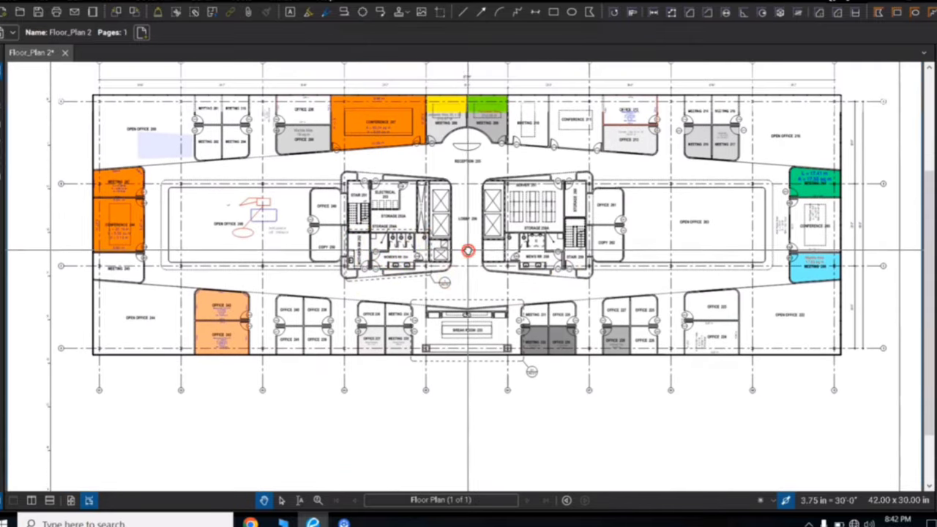
{"action": "scroll", "coordinate": [398, 263], "scroll_direction": "up", "scroll_amount": 3}
{"action": "scroll", "coordinate": [445, 268], "scroll_direction": "down", "scroll_amount": 3}
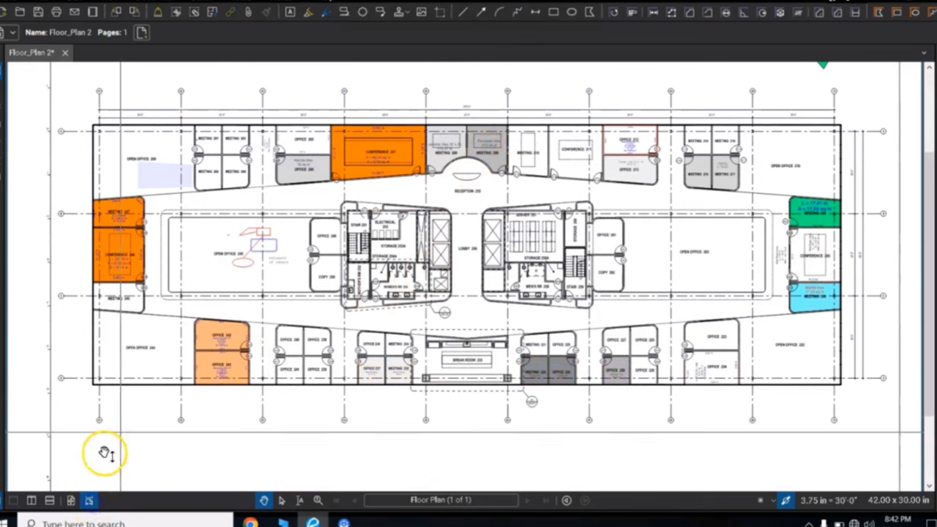
Step: Fit the whole page in the view again and examine the core around Lobby 256 and the surrounding rooms up close
{"action": "left_click", "coordinate": [71, 502]}
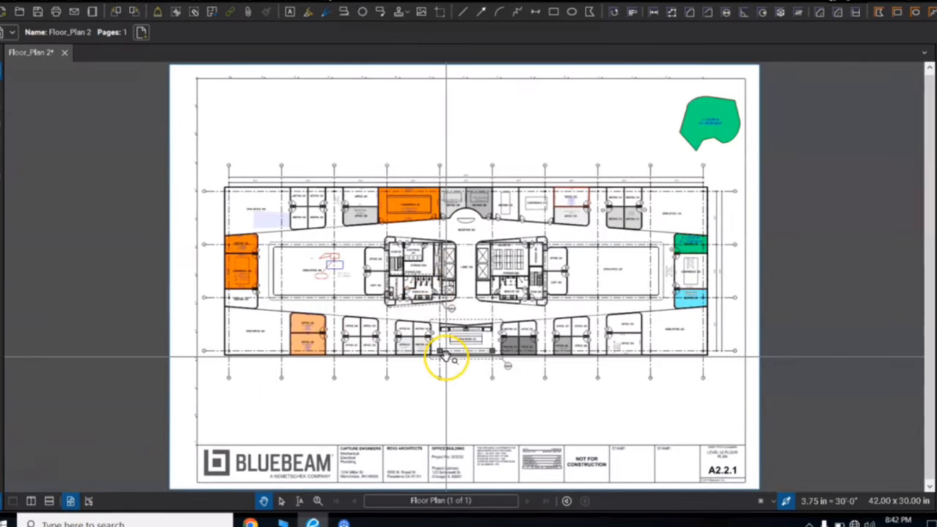
{"action": "scroll", "coordinate": [445, 356], "scroll_direction": "up", "scroll_amount": 6}
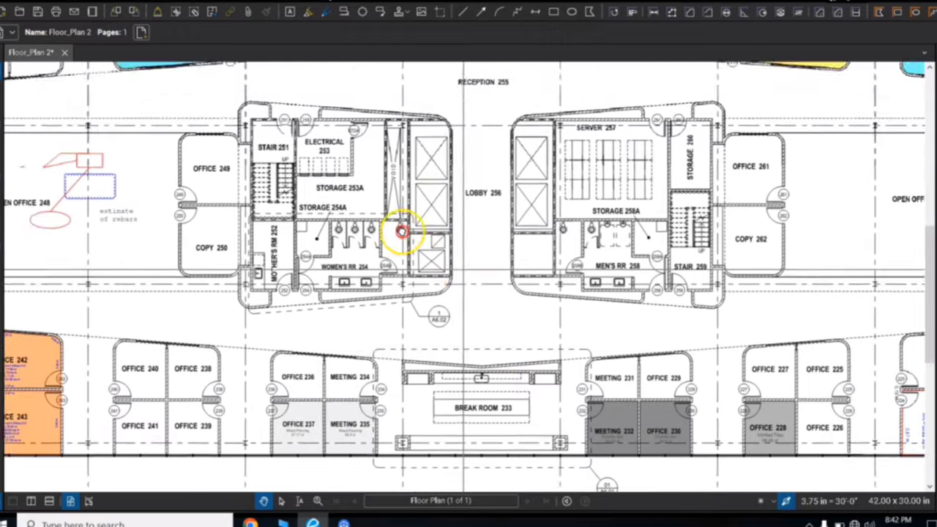
{"action": "left_click_drag", "start_coordinate": [465, 269], "coordinate": [556, 290]}
{"action": "left_click_drag", "start_coordinate": [368, 301], "coordinate": [508, 289]}
{"action": "left_click_drag", "start_coordinate": [624, 233], "coordinate": [425, 254]}
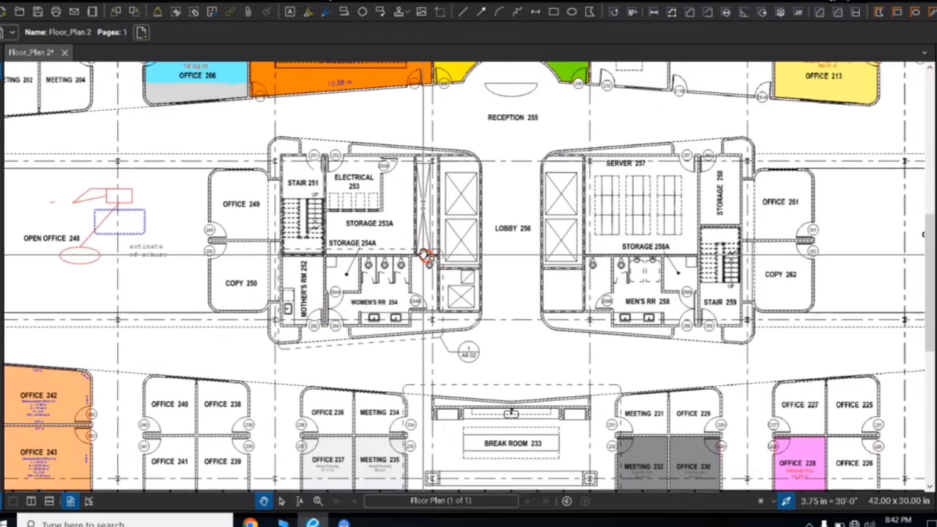
{"action": "left_click_drag", "start_coordinate": [517, 279], "coordinate": [600, 247]}
{"action": "left_click_drag", "start_coordinate": [393, 278], "coordinate": [569, 334]}
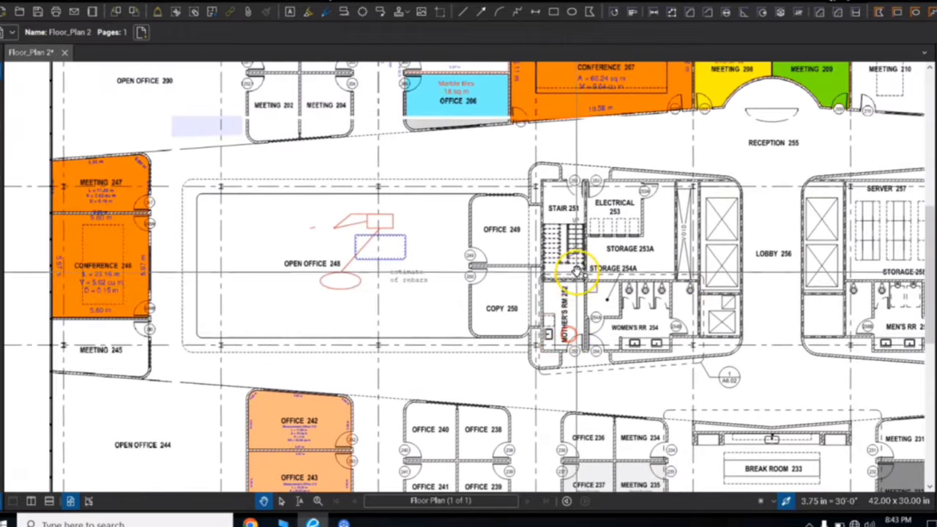
{"action": "left_click_drag", "start_coordinate": [576, 271], "coordinate": [291, 278]}
{"action": "left_click_drag", "start_coordinate": [502, 313], "coordinate": [654, 282]}
{"action": "left_click_drag", "start_coordinate": [308, 323], "coordinate": [426, 306]}
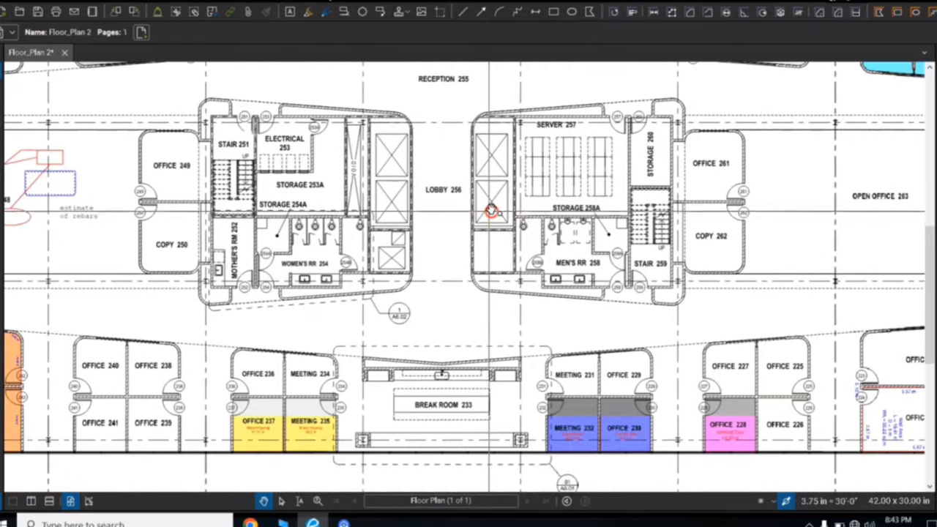
{"action": "scroll", "coordinate": [339, 268], "scroll_direction": "up", "scroll_amount": 2}
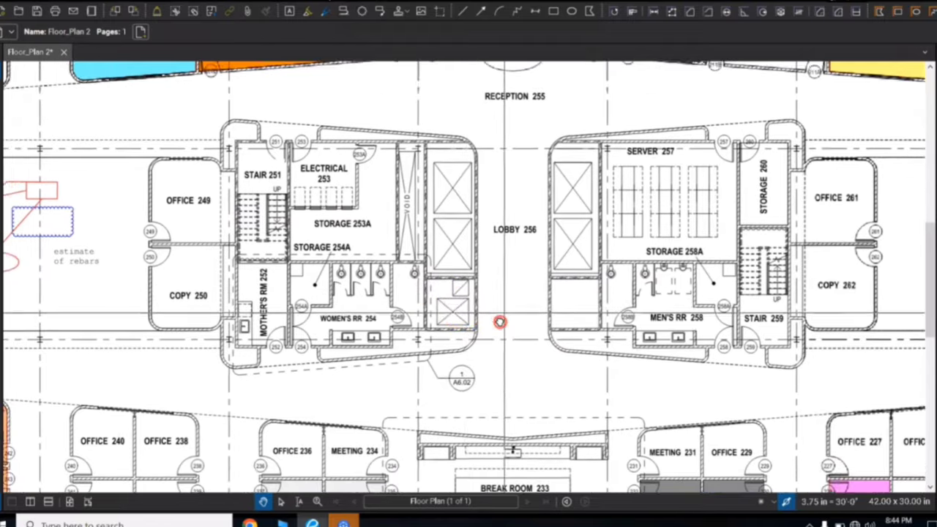
{"action": "left_click_drag", "start_coordinate": [500, 322], "coordinate": [509, 276]}
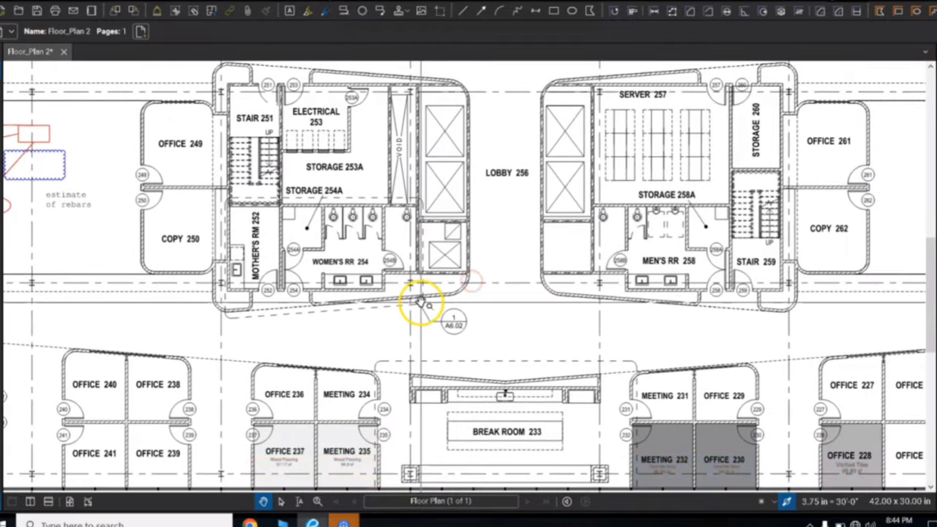